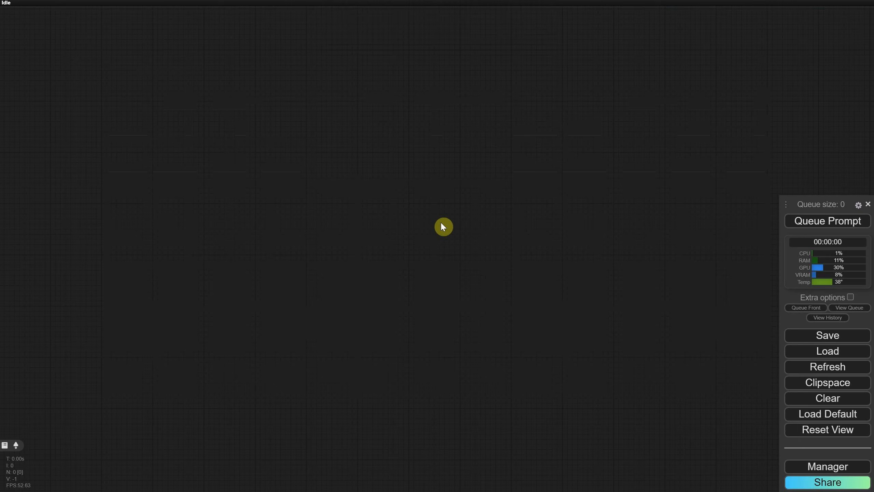
Add an iTools Prompt Styler node to the empty canvas by searching for itools
{"action": "double_click", "coordinate": [414, 211]}
{"action": "type", "text": "itools"}
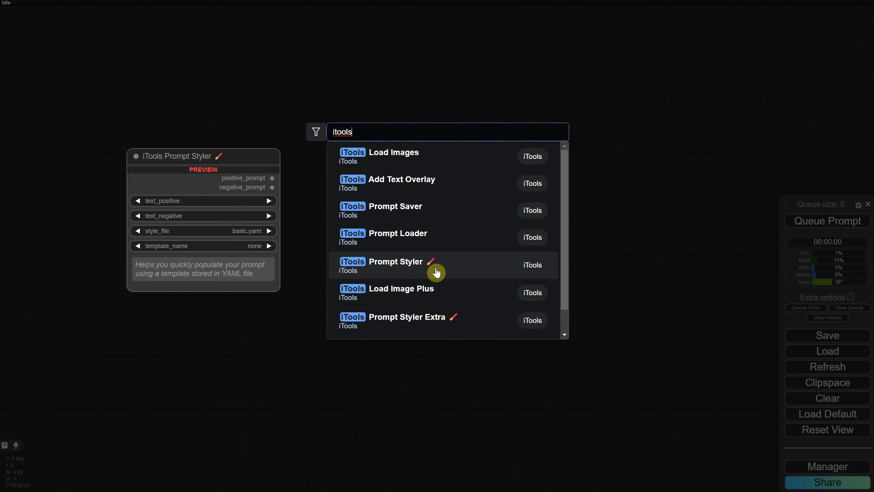
{"action": "left_click", "coordinate": [436, 273]}
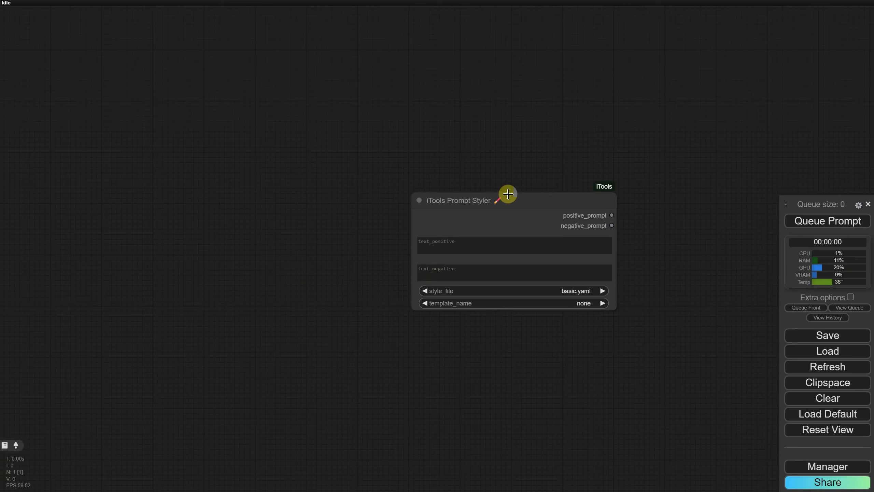
Move the Prompt Styler node into place and enlarge it so its text boxes are taller
{"action": "left_click_drag", "start_coordinate": [506, 195], "coordinate": [372, 174]}
{"action": "scroll", "coordinate": [461, 350], "scroll_direction": "up", "scroll_amount": 5}
{"action": "left_click_drag", "start_coordinate": [441, 301], "coordinate": [274, 344]}
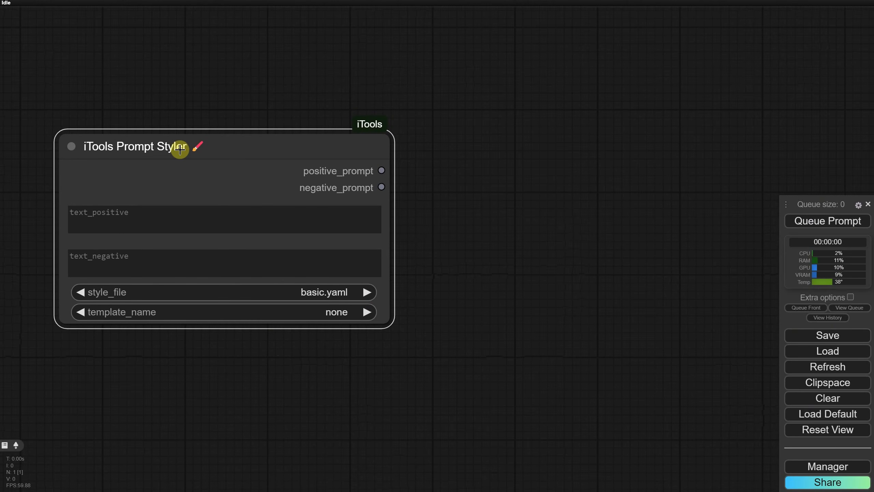
{"action": "mouse_move", "coordinate": [180, 149]}
{"action": "left_click_drag", "start_coordinate": [389, 321], "coordinate": [370, 378]}
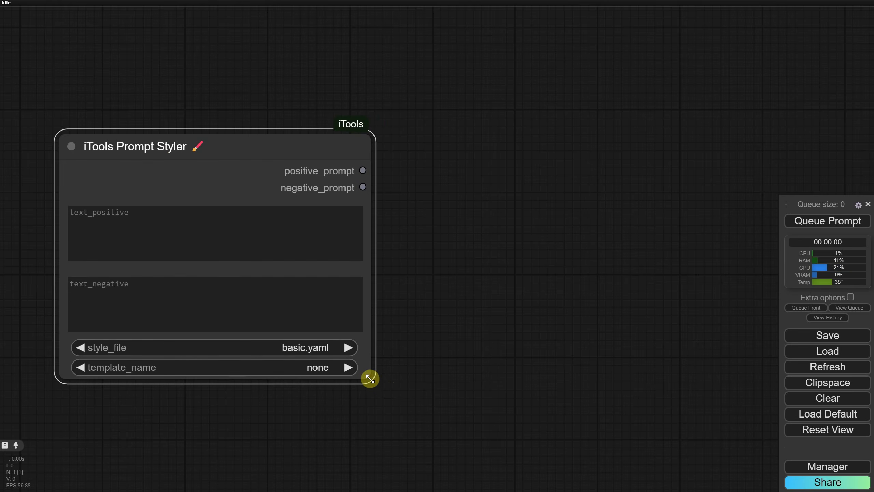
Add a Show Any node beside it and connect the positive_prompt output to its anything input
{"action": "double_click", "coordinate": [447, 156]}
{"action": "type", "text": "show"}
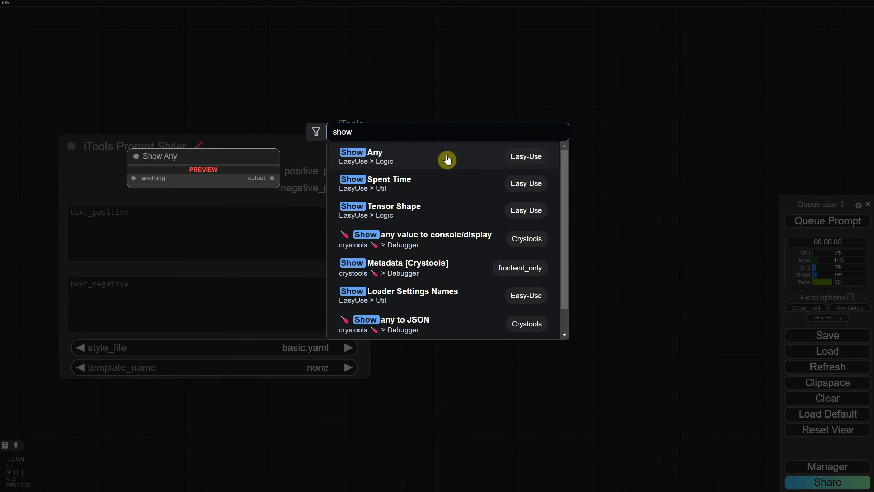
{"action": "left_click", "coordinate": [447, 157]}
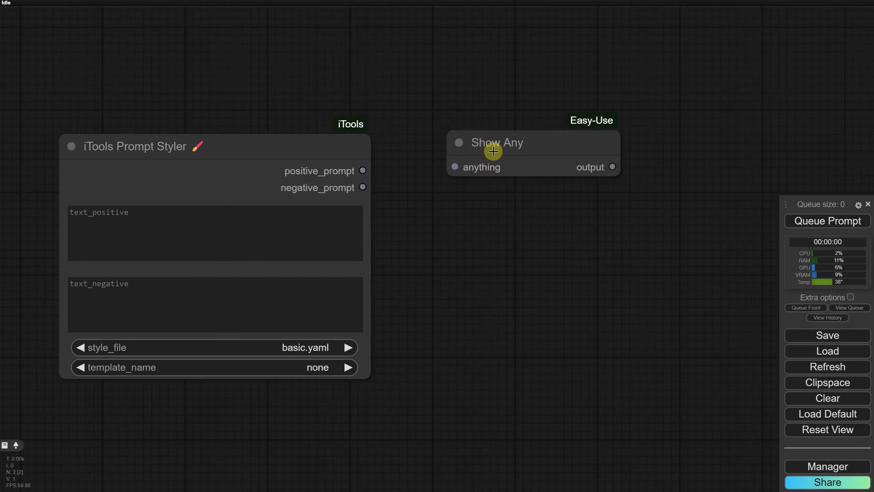
{"action": "left_click_drag", "start_coordinate": [494, 151], "coordinate": [472, 154]}
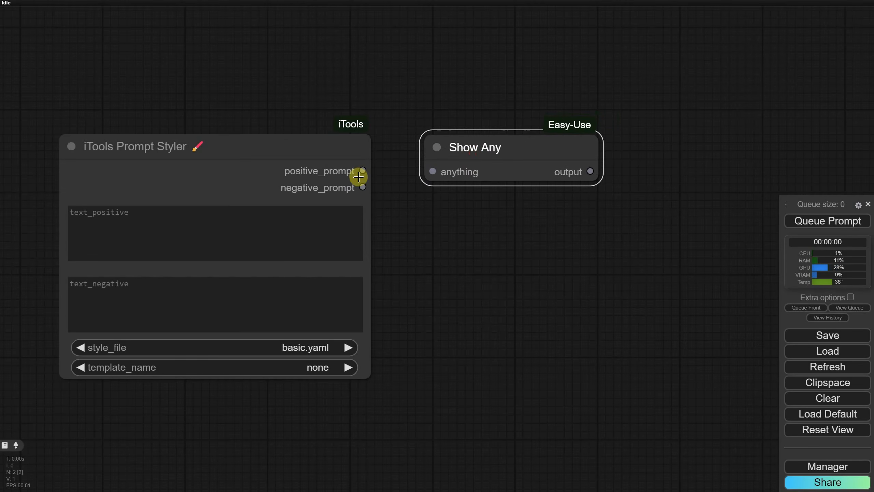
{"action": "left_click_drag", "start_coordinate": [363, 170], "coordinate": [433, 172]}
Duplicate the Show Any node below and connect the negative_prompt output to the copy
{"action": "left_click", "coordinate": [501, 156]}
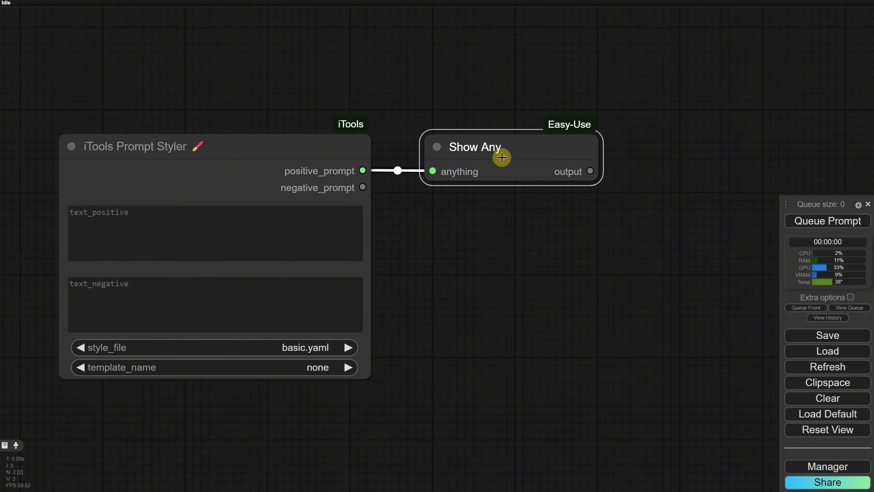
{"action": "left_click_drag", "start_coordinate": [501, 155], "coordinate": [505, 298]}
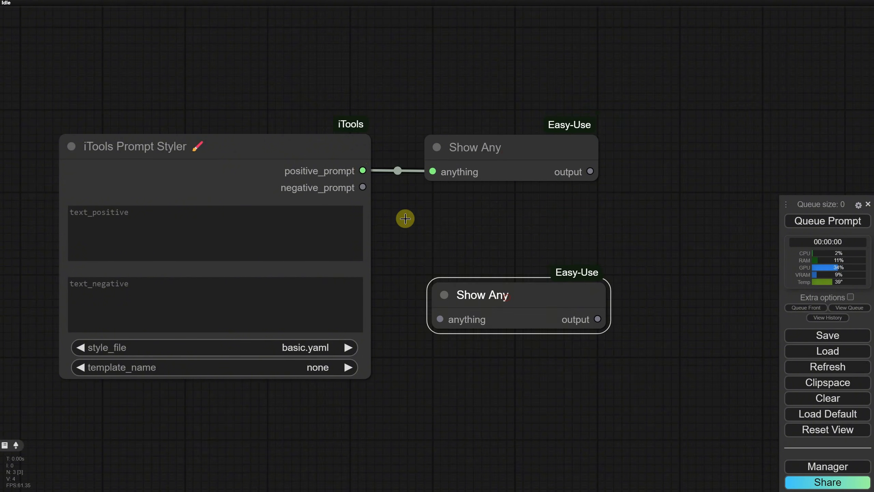
{"action": "left_click_drag", "start_coordinate": [363, 187], "coordinate": [440, 319]}
Queue the prompt once to run the workflow
{"action": "scroll", "coordinate": [480, 256], "scroll_direction": "down", "scroll_amount": 1}
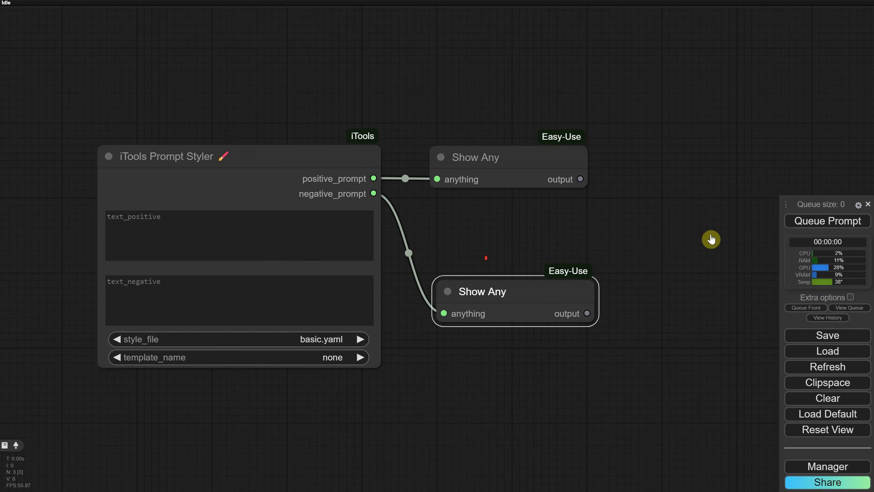
{"action": "left_click", "coordinate": [801, 220]}
{"action": "scroll", "coordinate": [576, 221], "scroll_direction": "down", "scroll_amount": 1}
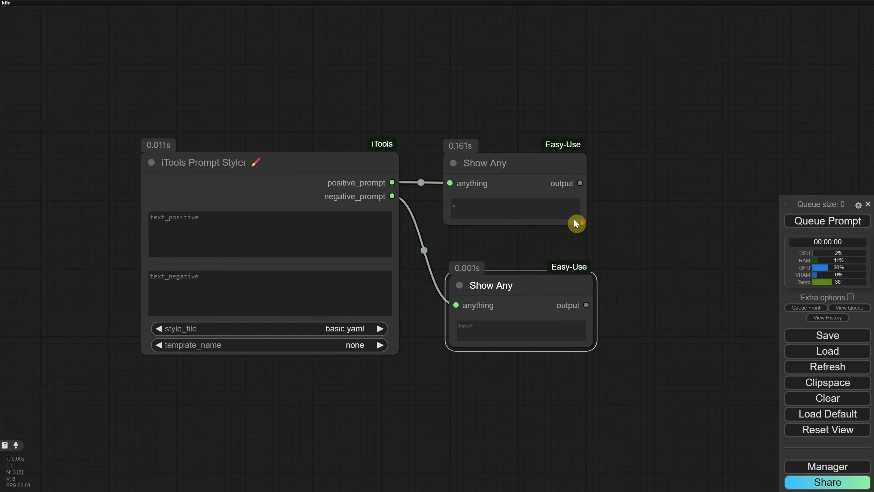
Enlarge both Show Any nodes so their output text areas are wider and taller
{"action": "left_click_drag", "start_coordinate": [635, 237], "coordinate": [551, 226]}
{"action": "left_click_drag", "start_coordinate": [505, 209], "coordinate": [666, 239]}
{"action": "left_click_drag", "start_coordinate": [510, 332], "coordinate": [680, 375]}
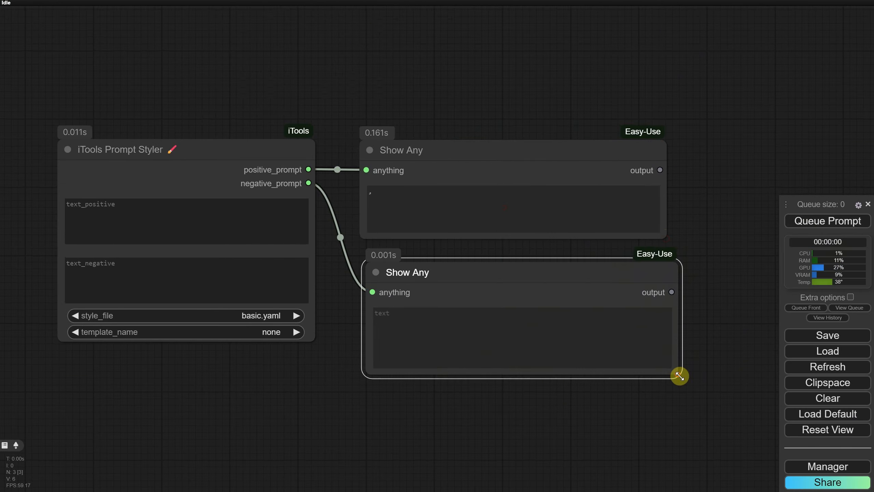
{"action": "left_click_drag", "start_coordinate": [616, 272], "coordinate": [609, 311]}
{"action": "left_click_drag", "start_coordinate": [666, 238], "coordinate": [691, 266]}
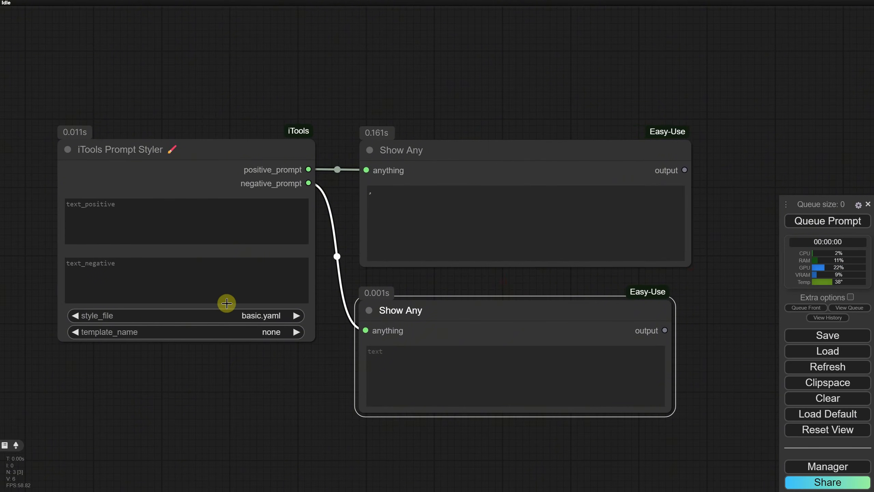
Set the template_name to Art Deco and enter "a cat" as the positive text
{"action": "left_click", "coordinate": [248, 333]}
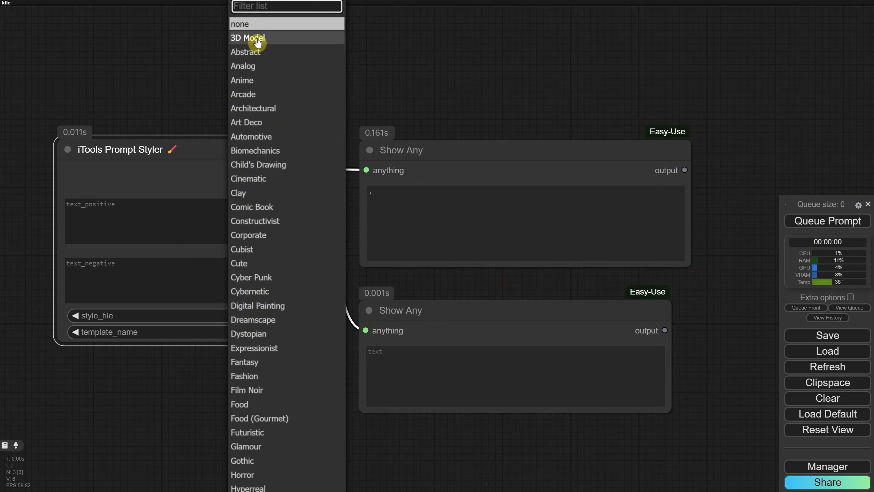
{"action": "left_click", "coordinate": [255, 123]}
{"action": "left_click", "coordinate": [201, 217]}
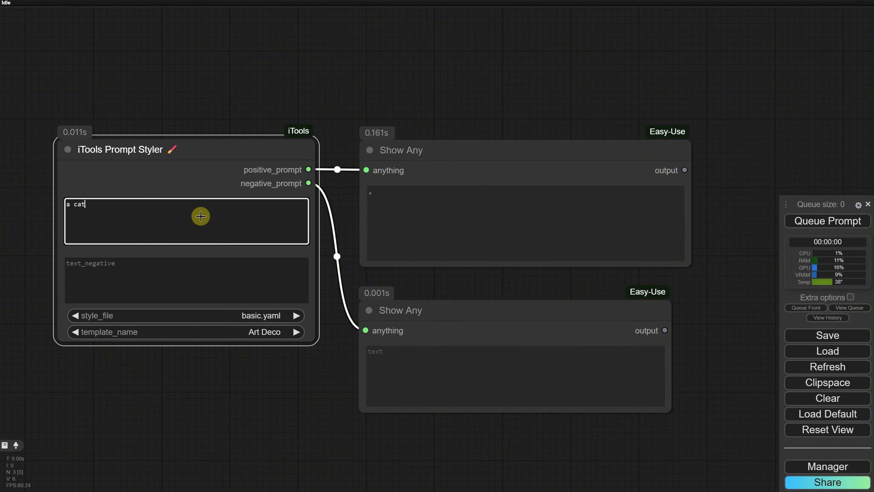
Queue the prompt and select the generated positive and negative prompt texts
{"action": "left_click", "coordinate": [828, 225]}
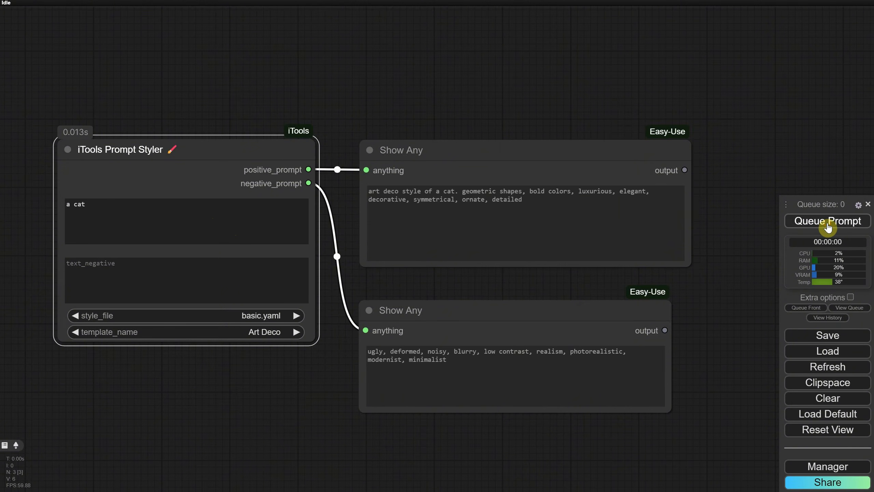
{"action": "left_click_drag", "start_coordinate": [602, 217], "coordinate": [339, 170]}
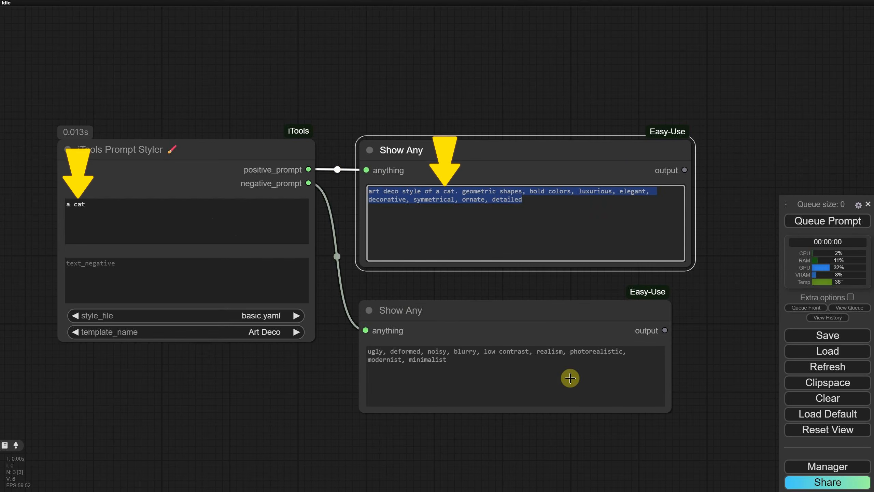
{"action": "left_click_drag", "start_coordinate": [570, 378], "coordinate": [324, 341]}
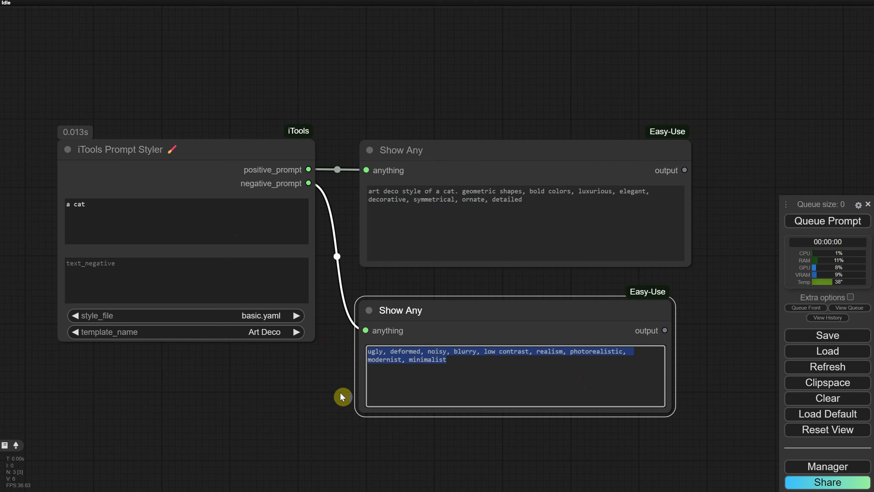
Switch the template_name to Comic Book and queue the prompt again
{"action": "left_click", "coordinate": [265, 331]}
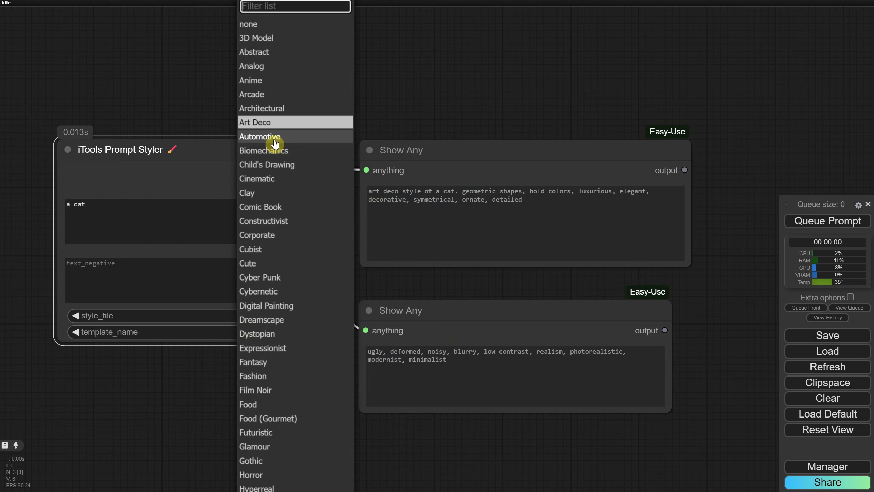
{"action": "left_click", "coordinate": [260, 207]}
{"action": "left_click", "coordinate": [791, 220]}
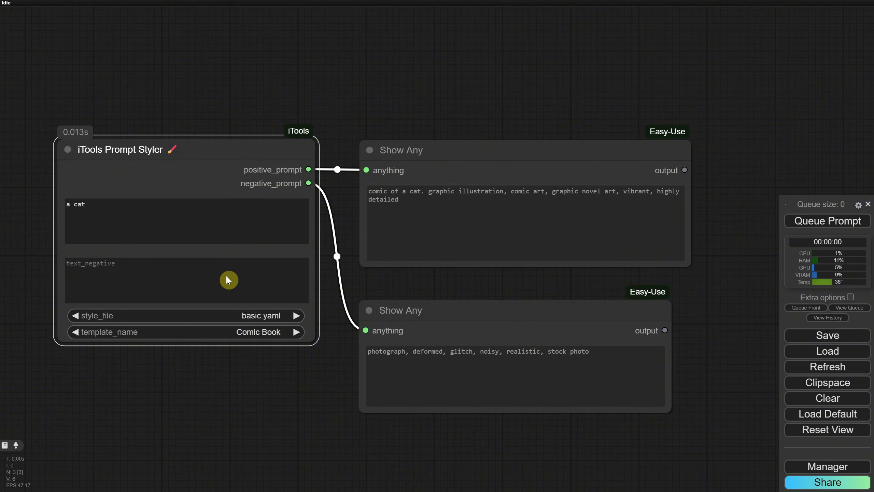
Review the style_file options, then open ComfyUI\custom_nodes\ComfyUI-iTools\styles in File Explorer
{"action": "left_click", "coordinate": [223, 315]}
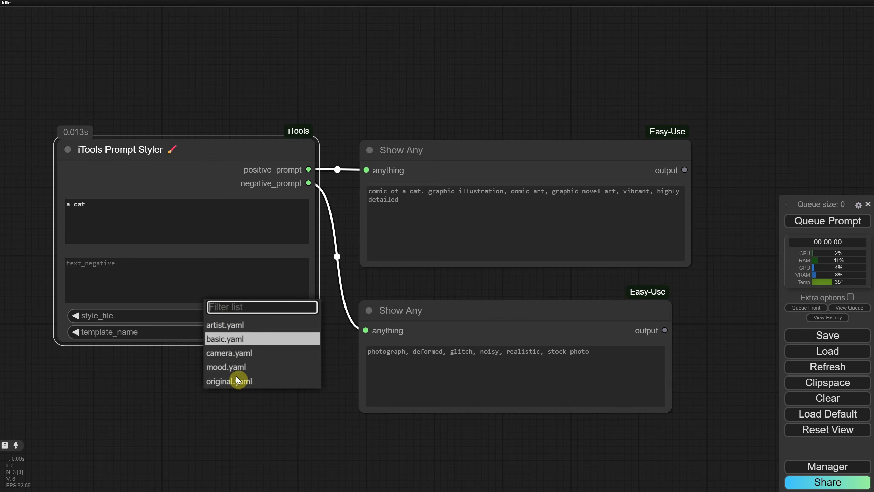
{"action": "left_click", "coordinate": [300, 411]}
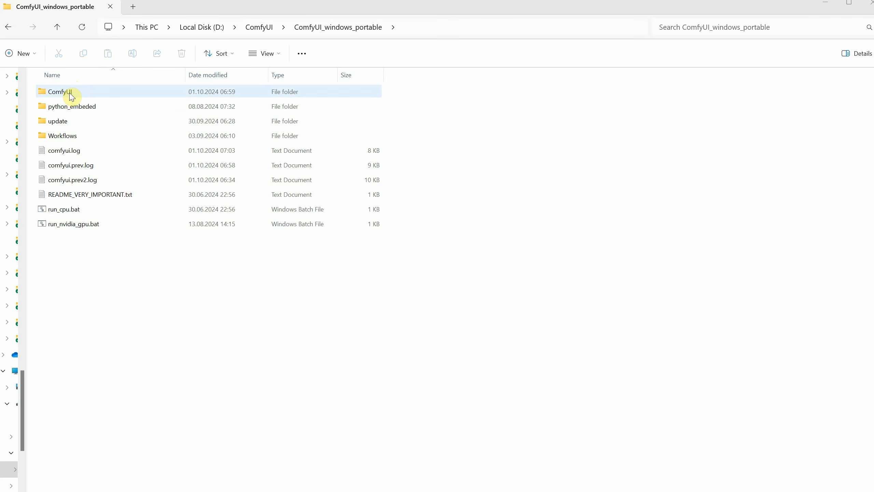
{"action": "double_click", "coordinate": [65, 91]}
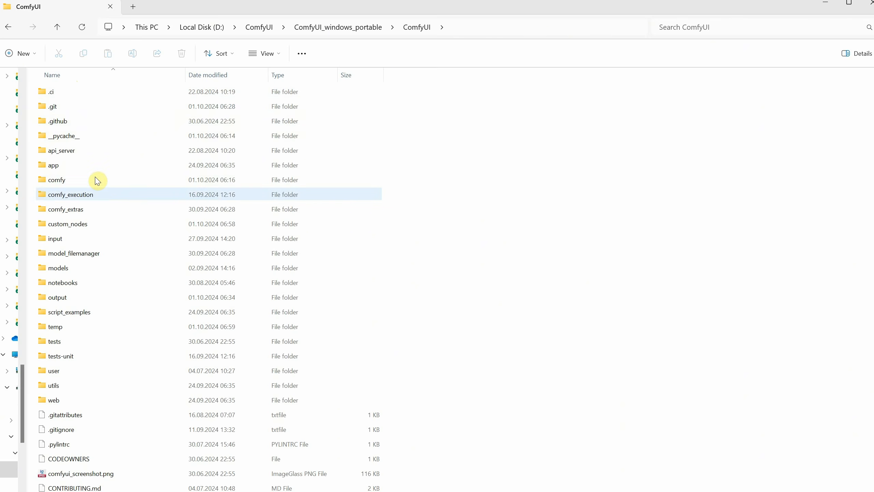
{"action": "double_click", "coordinate": [76, 225]}
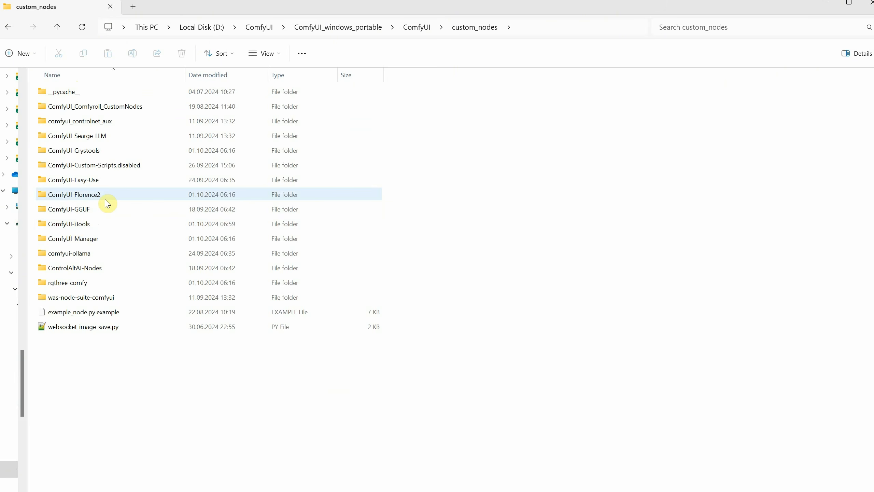
{"action": "double_click", "coordinate": [93, 228]}
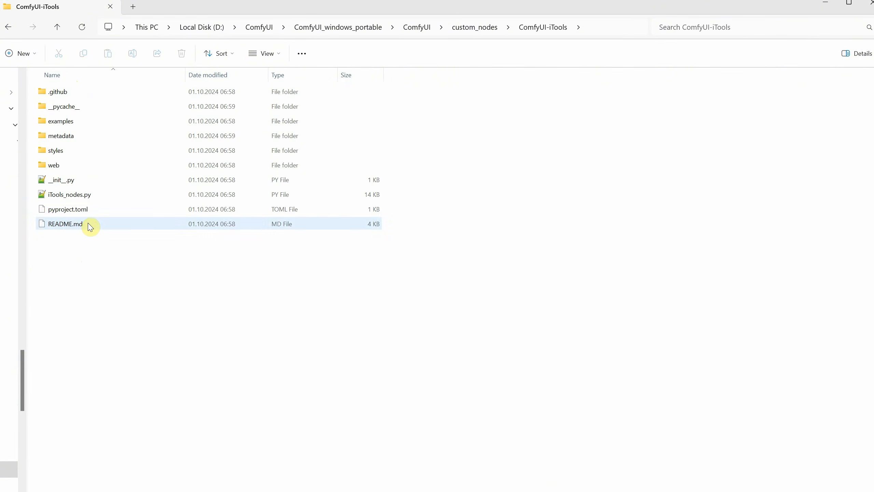
{"action": "double_click", "coordinate": [59, 152]}
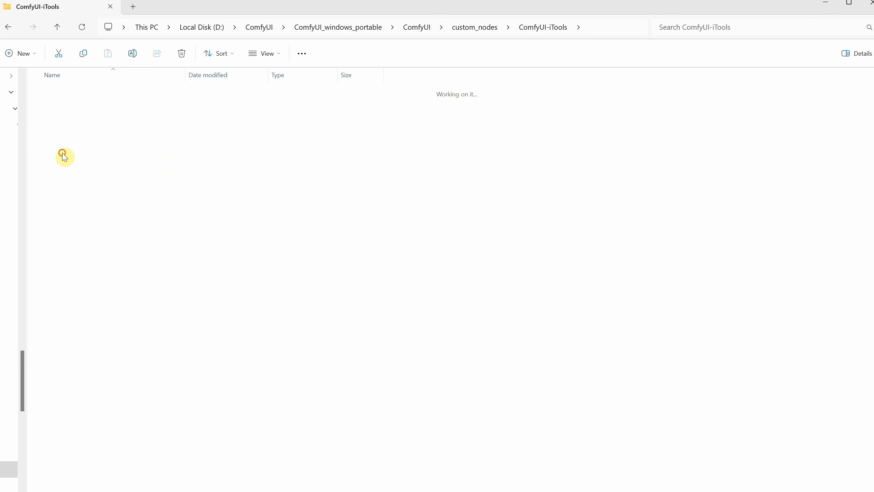
{"action": "left_click_drag", "start_coordinate": [110, 198], "coordinate": [58, 101]}
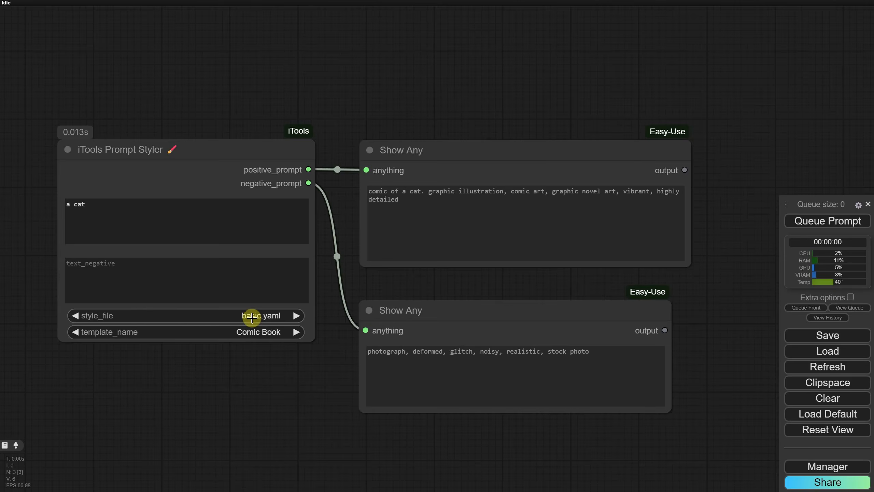
Set style_file to camera.yaml, choose the Canon EOS M6 Mark II template, and queue the prompt
{"action": "left_click", "coordinate": [251, 316]}
{"action": "left_click", "coordinate": [282, 355]}
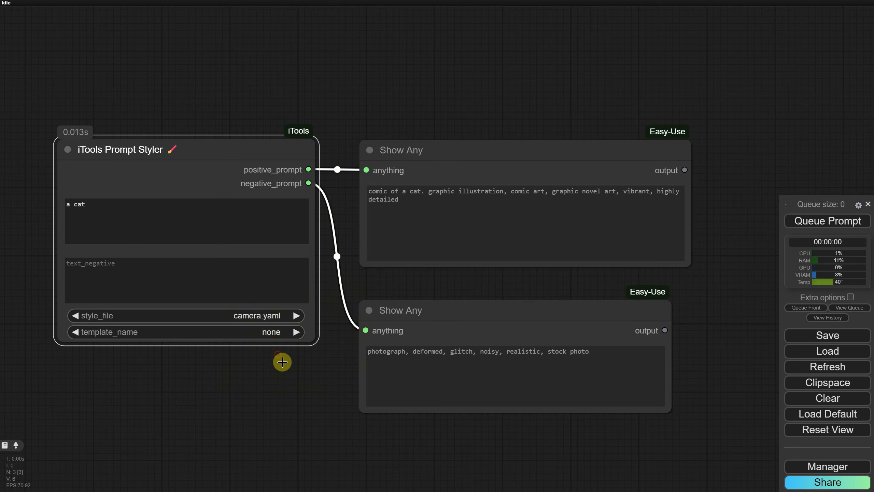
{"action": "left_click", "coordinate": [241, 332]}
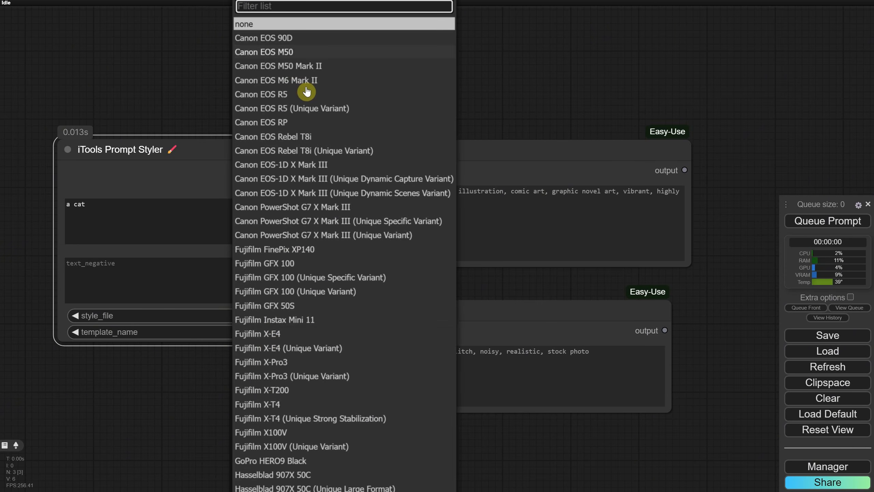
{"action": "left_click", "coordinate": [356, 80]}
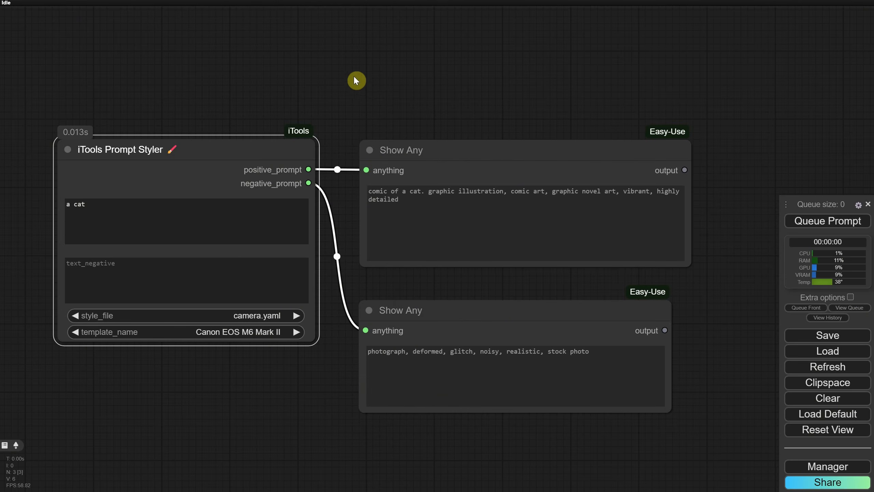
{"action": "left_click", "coordinate": [804, 223]}
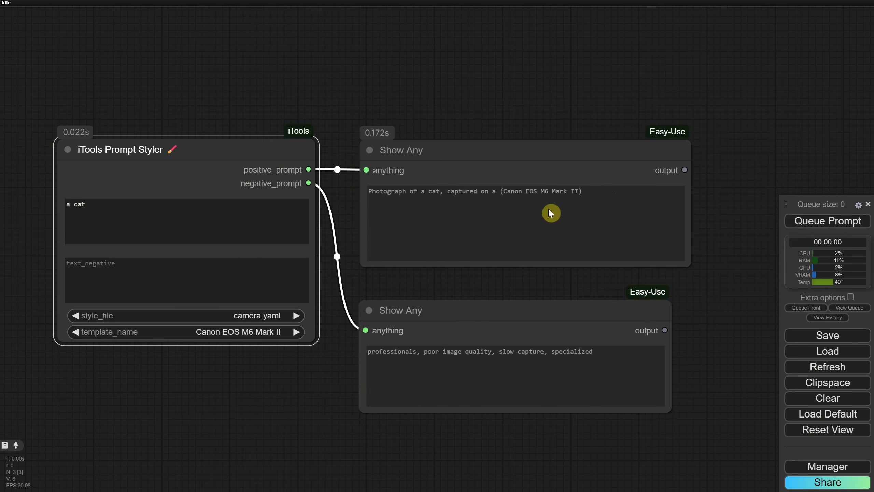
Set style_file to mood.yaml, choose the Celestial Harmony template, and queue the prompt
{"action": "left_click", "coordinate": [237, 316]}
{"action": "left_click", "coordinate": [254, 368]}
{"action": "left_click", "coordinate": [241, 331]}
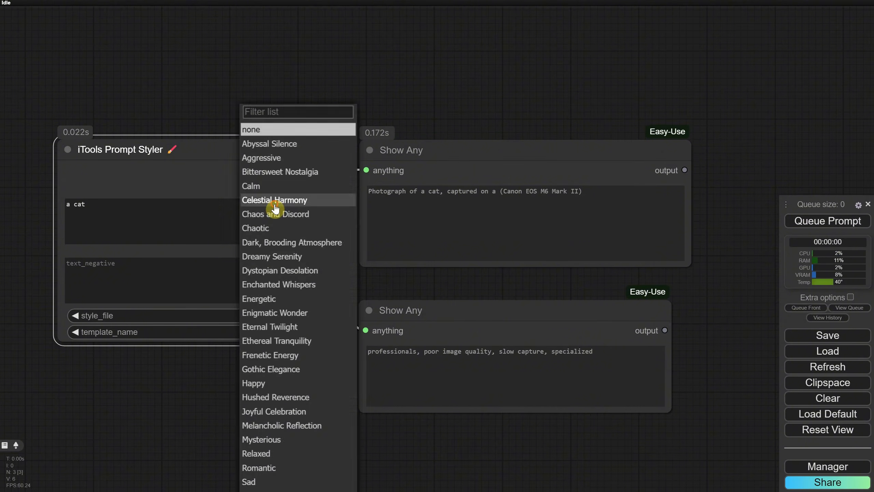
{"action": "left_click", "coordinate": [252, 198]}
{"action": "left_click", "coordinate": [833, 224]}
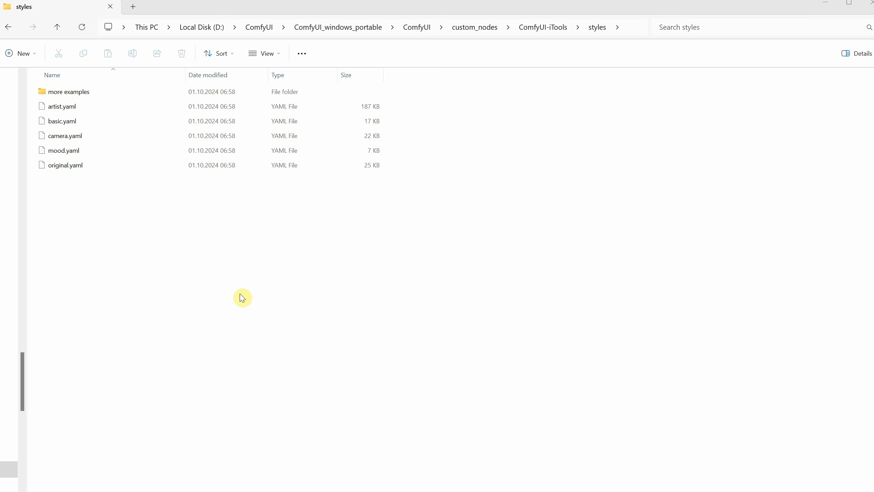
Open the more examples folder inside the styles folder
{"action": "left_click", "coordinate": [79, 91]}
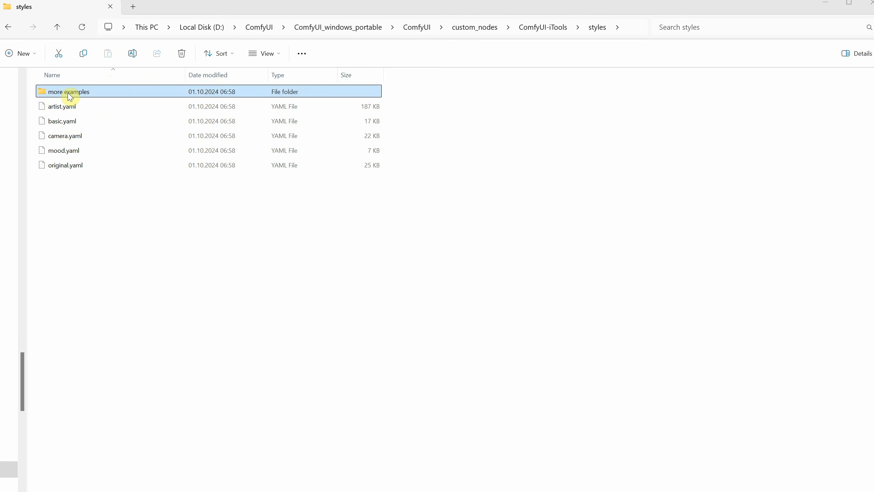
{"action": "double_click", "coordinate": [70, 93]}
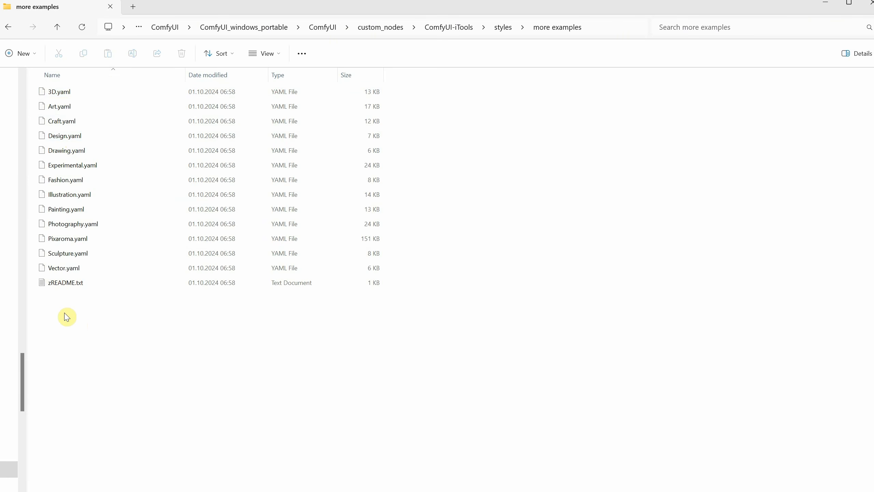
Open the zREADME.txt file in the more examples folder, read it, and close it
{"action": "left_click", "coordinate": [66, 94]}
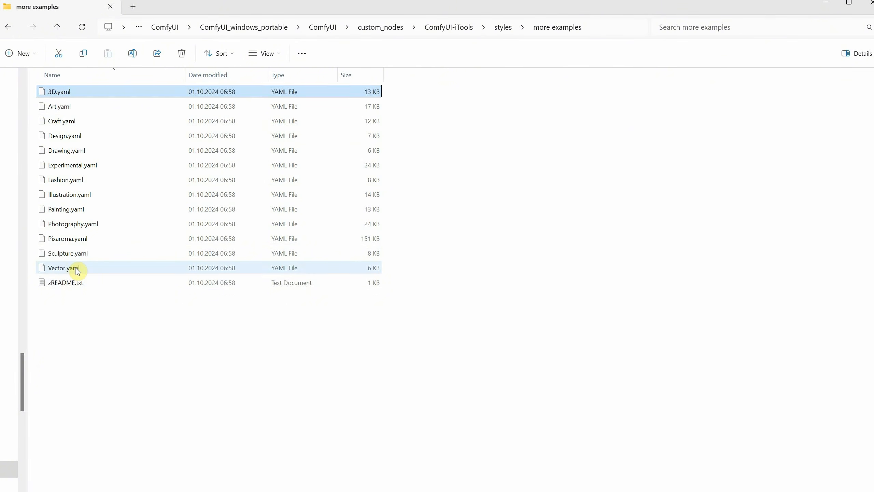
{"action": "double_click", "coordinate": [67, 282]}
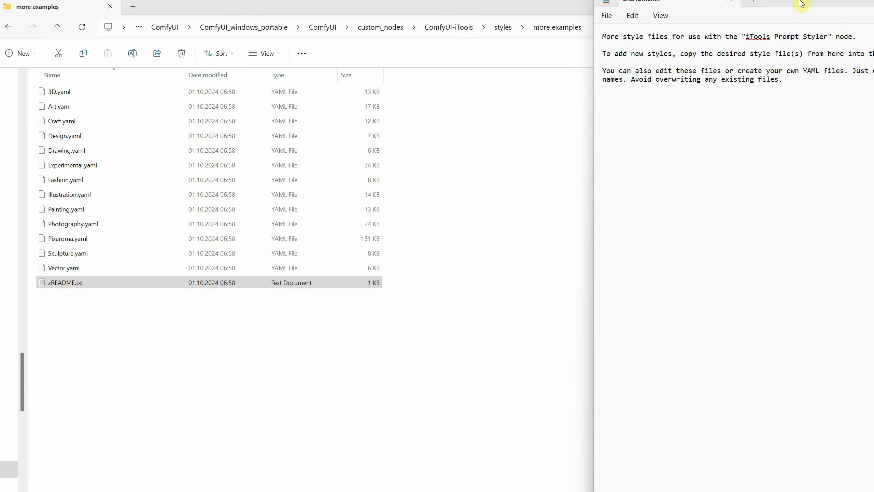
{"action": "left_click_drag", "start_coordinate": [801, 3], "coordinate": [364, 43]}
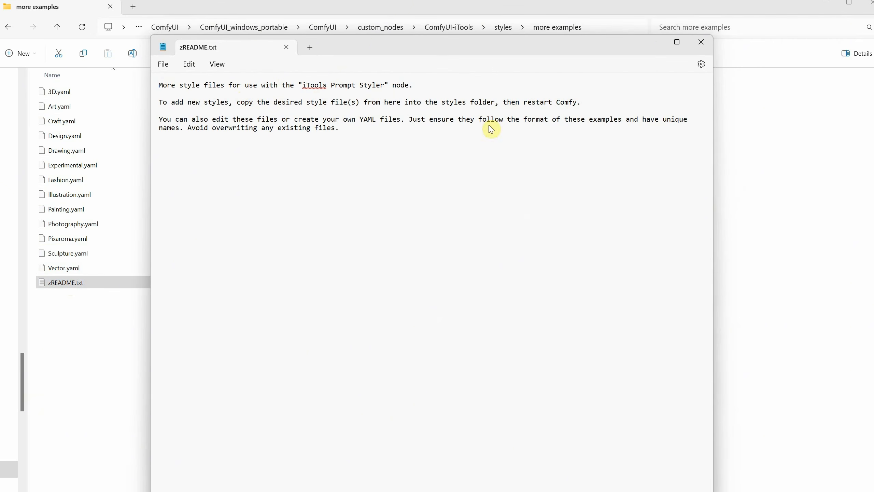
{"action": "left_click", "coordinate": [702, 42]}
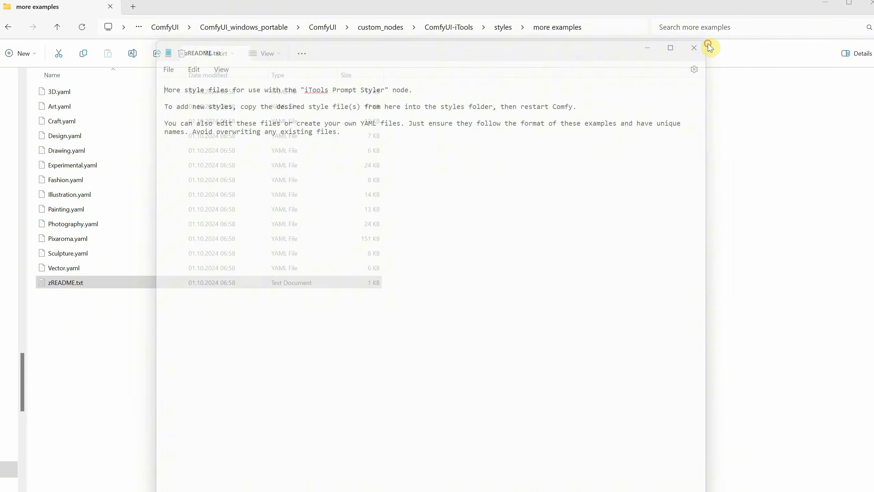
Copy all the YAML example files from more examples and paste them into the styles folder
{"action": "left_click", "coordinate": [66, 269]}
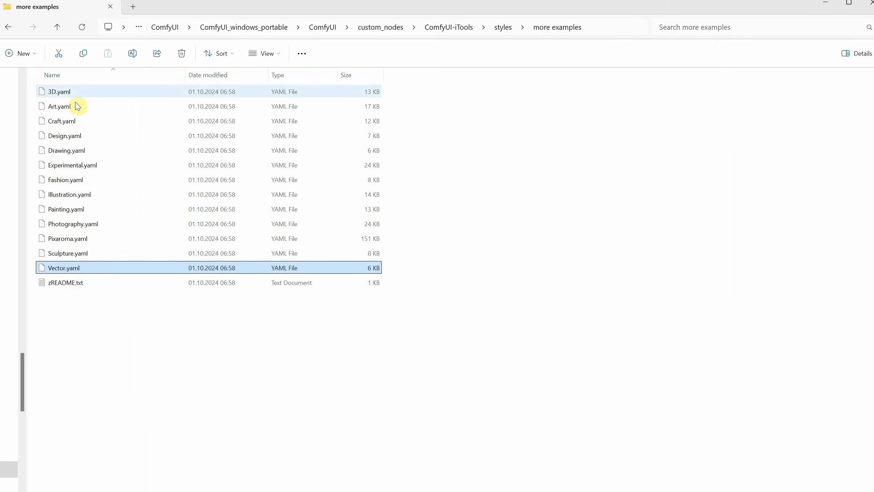
{"action": "left_click", "coordinate": [60, 92], "text": "shift"}
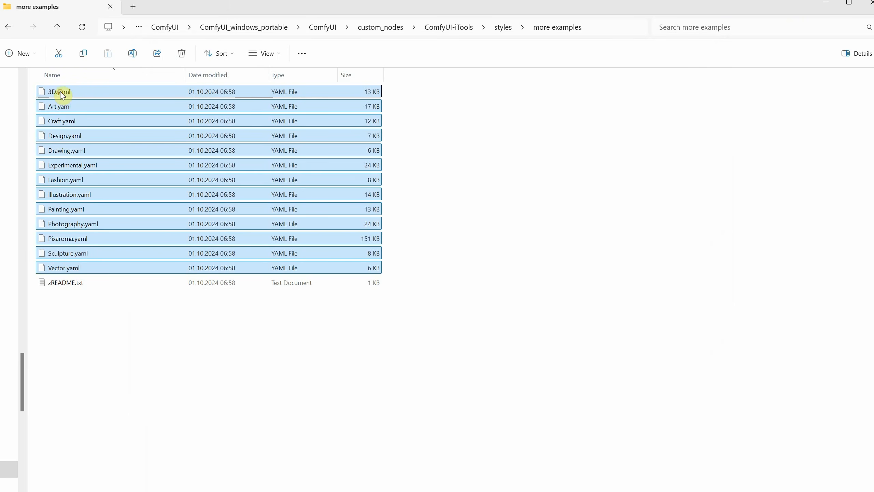
{"action": "right_click", "coordinate": [92, 180]}
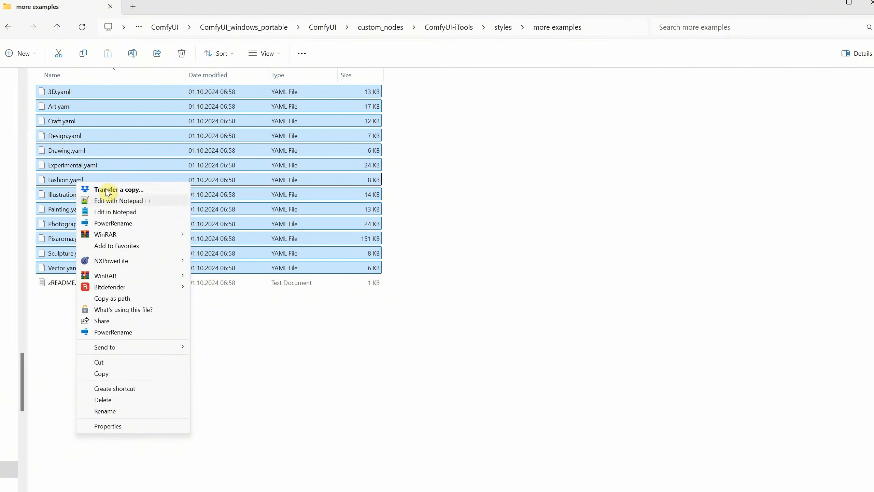
{"action": "left_click", "coordinate": [136, 378]}
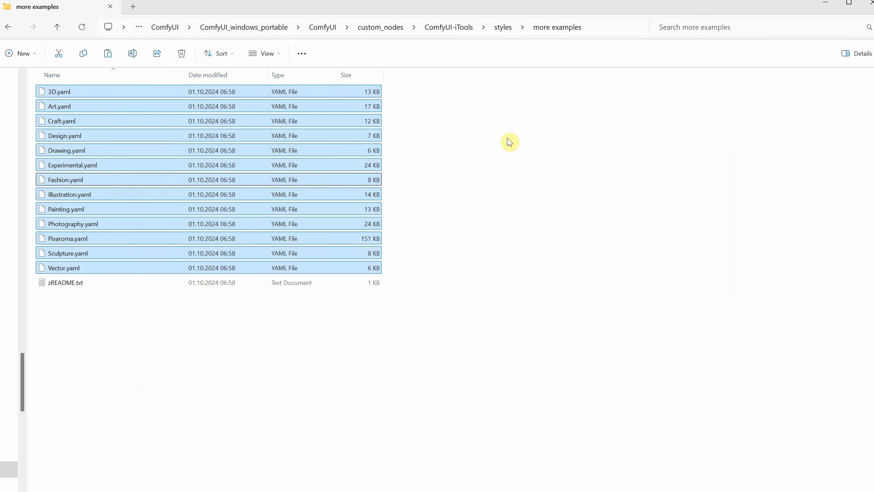
{"action": "left_click", "coordinate": [504, 27]}
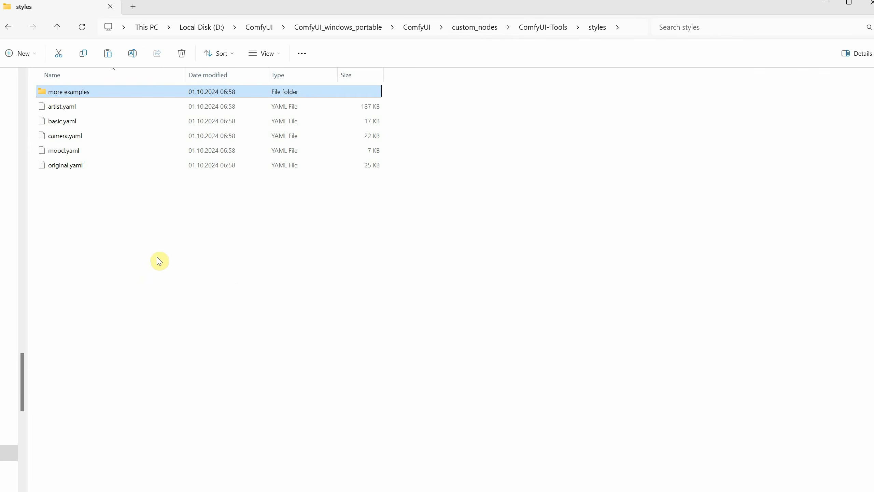
{"action": "right_click", "coordinate": [148, 235]}
{"action": "left_click", "coordinate": [184, 303]}
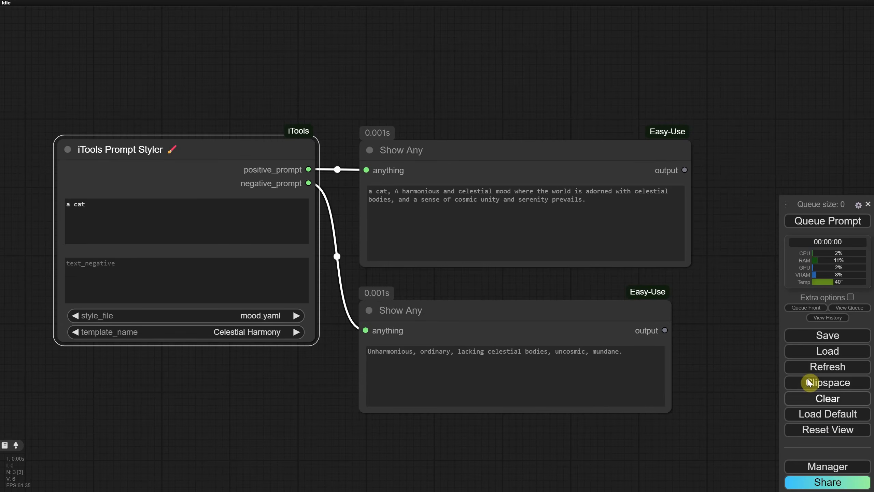
Restart the ComfyUI server from the Manager menu
{"action": "left_click", "coordinate": [823, 467]}
{"action": "left_click", "coordinate": [435, 323]}
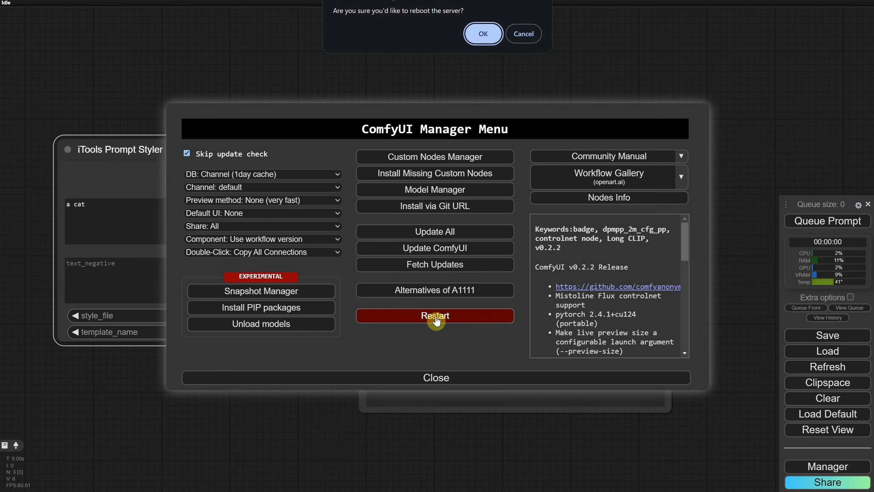
{"action": "left_click", "coordinate": [478, 33]}
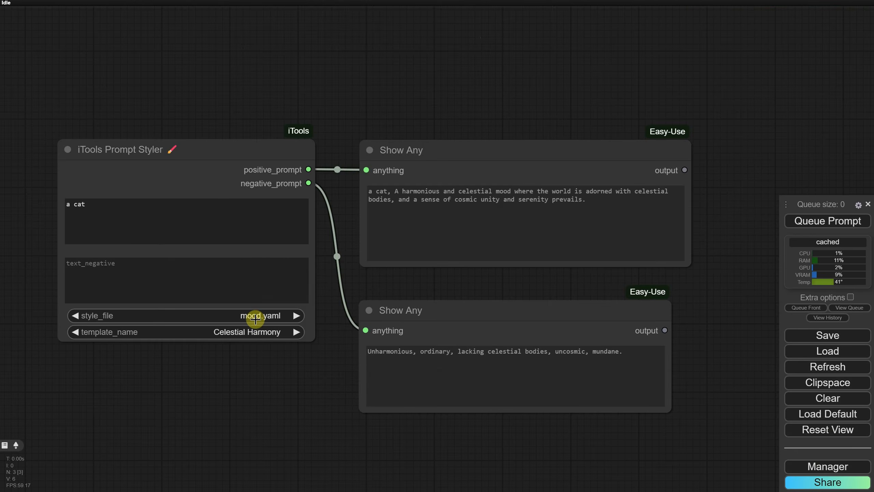
Set style_file to Photography.yaml, choose the Cinematic template, and queue the prompt
{"action": "left_click", "coordinate": [250, 316]}
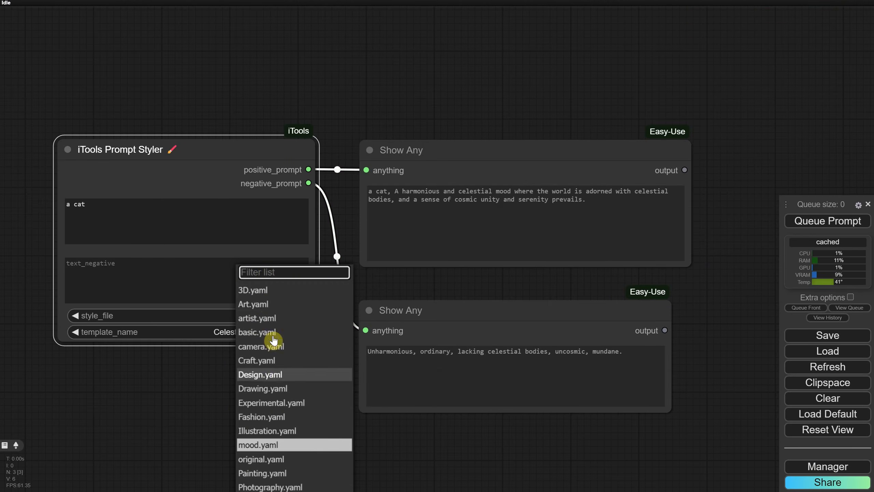
{"action": "scroll", "coordinate": [262, 344], "scroll_direction": "down", "scroll_amount": 3}
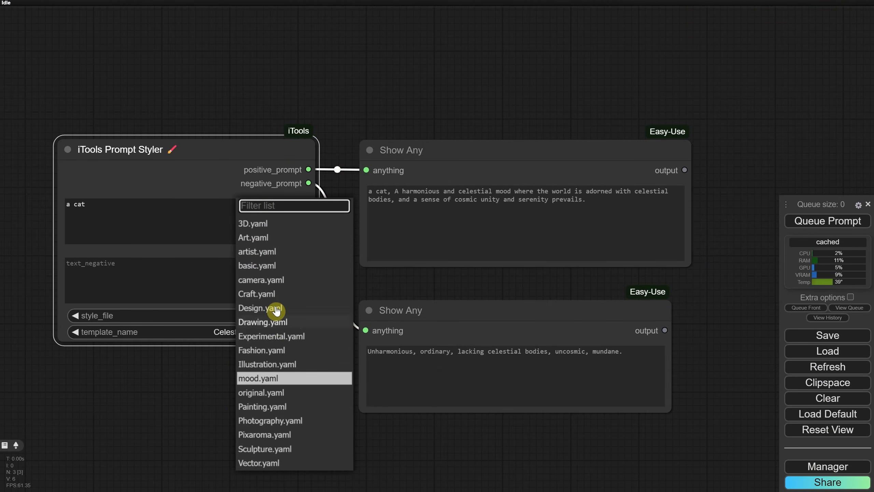
{"action": "left_click", "coordinate": [255, 420]}
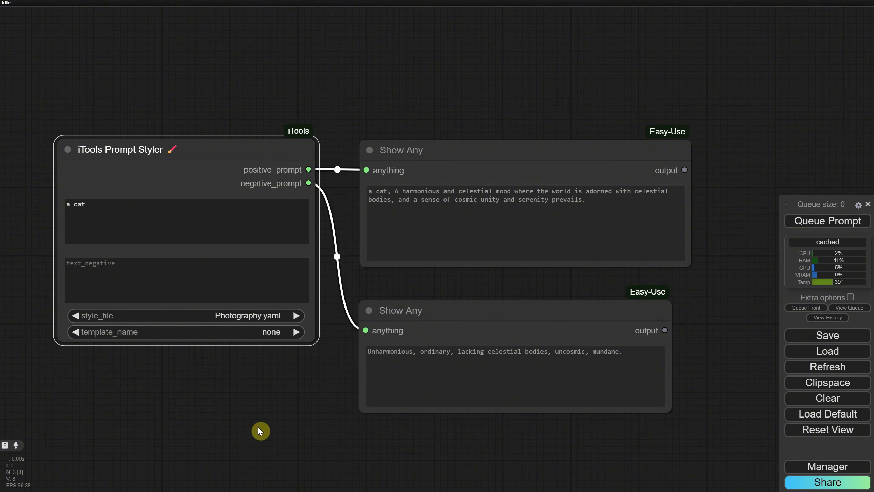
{"action": "left_click", "coordinate": [254, 330]}
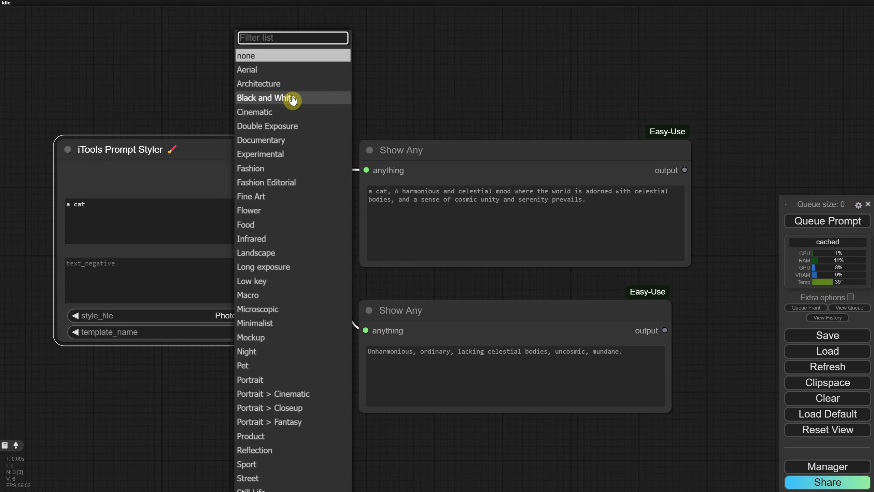
{"action": "left_click", "coordinate": [255, 112]}
{"action": "left_click", "coordinate": [154, 204]}
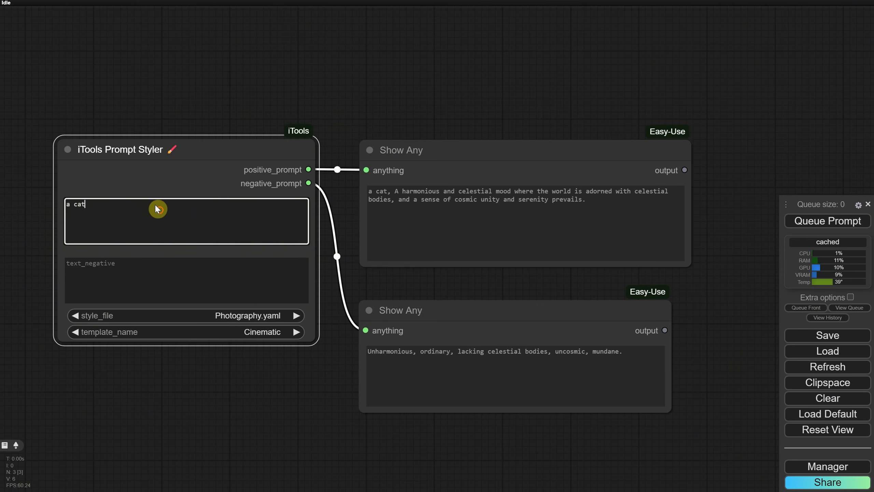
{"action": "left_click", "coordinate": [813, 221]}
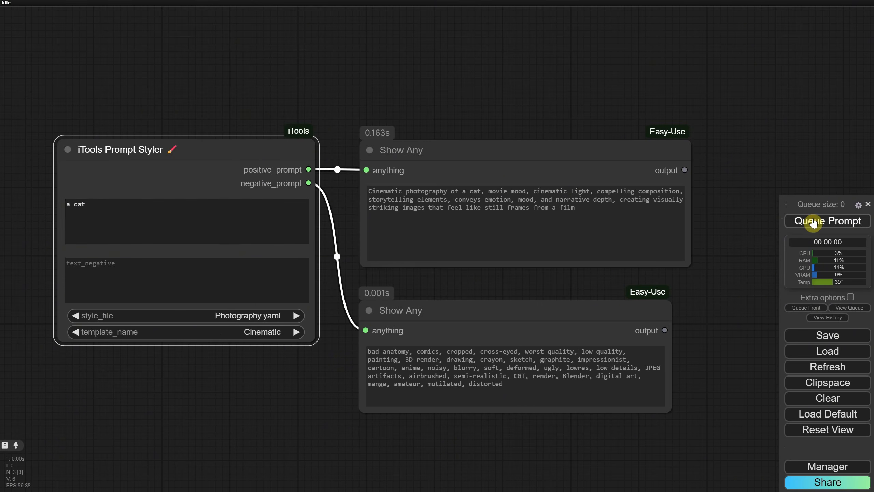
Select the generated negative and positive prompt texts to review them
{"action": "left_click", "coordinate": [558, 385]}
{"action": "key", "text": "ctrl+a"}
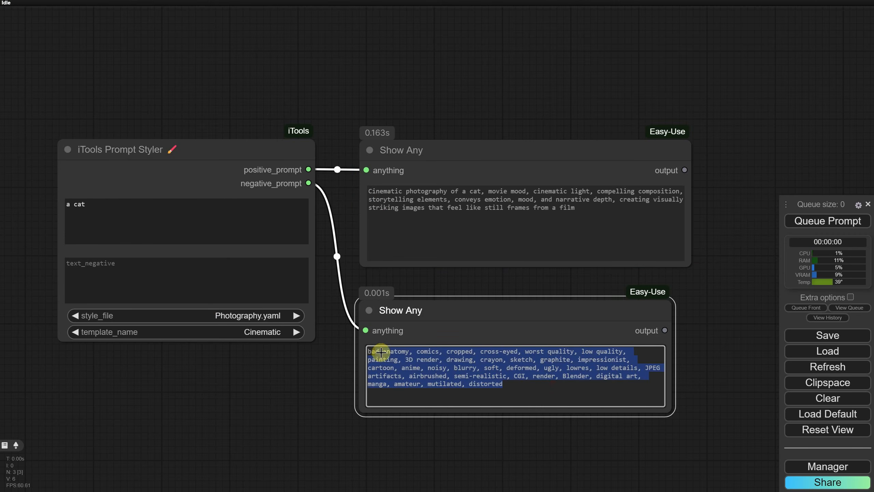
{"action": "left_click", "coordinate": [515, 244]}
{"action": "key", "text": "ctrl+a"}
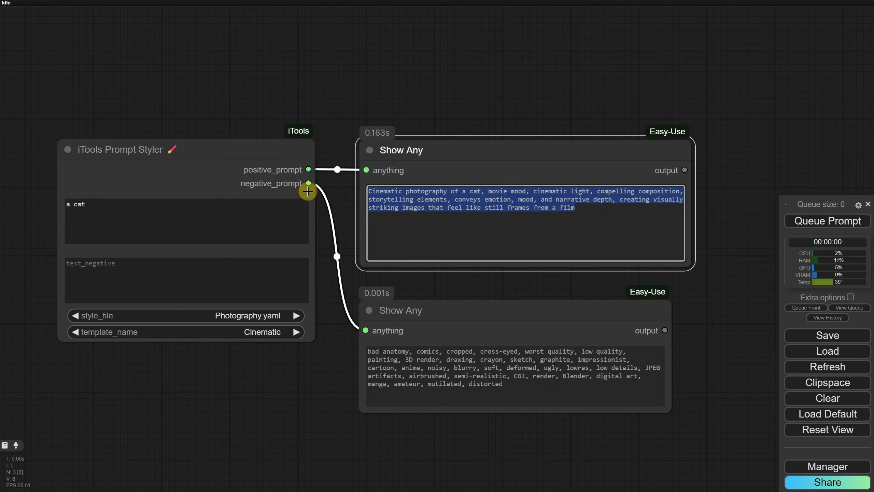
Set style_file to Painting.yaml, choose the Oil Painting template, and queue the prompt
{"action": "left_click", "coordinate": [239, 315]}
{"action": "scroll", "coordinate": [276, 399], "scroll_direction": "down", "scroll_amount": 2}
{"action": "left_click", "coordinate": [254, 411]}
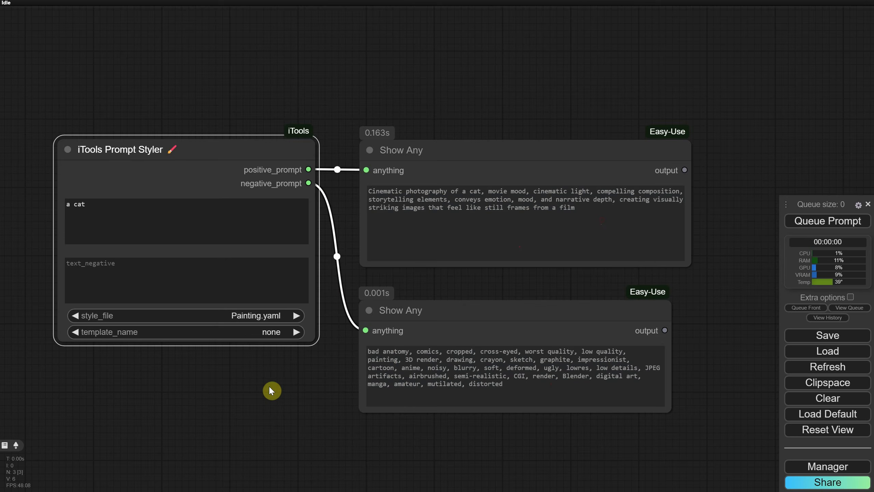
{"action": "left_click", "coordinate": [264, 332]}
{"action": "scroll", "coordinate": [348, 220], "scroll_direction": "down", "scroll_amount": 3}
{"action": "left_click", "coordinate": [344, 358]}
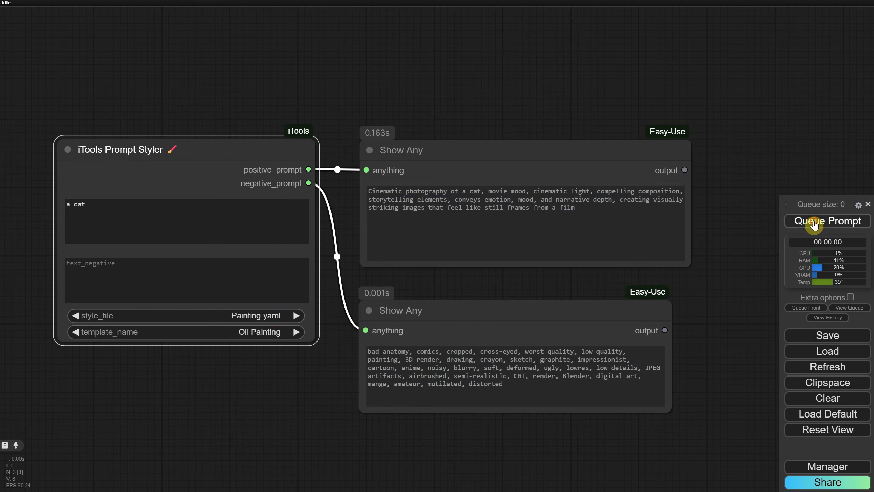
{"action": "left_click", "coordinate": [814, 224]}
Set style_file to Pixaroma.yaml and filter the template list to choose 3D | Inflatable
{"action": "left_click", "coordinate": [269, 314]}
{"action": "scroll", "coordinate": [290, 423], "scroll_direction": "down", "scroll_amount": 2}
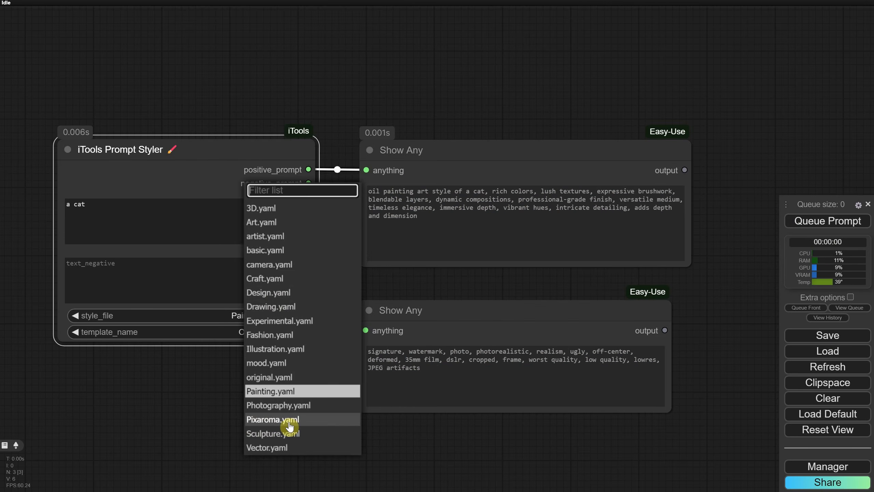
{"action": "left_click", "coordinate": [290, 425]}
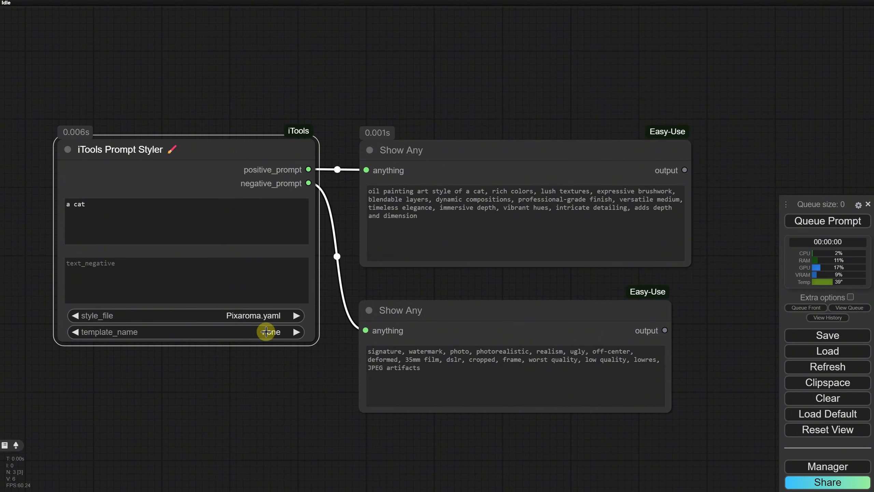
{"action": "left_click", "coordinate": [265, 333]}
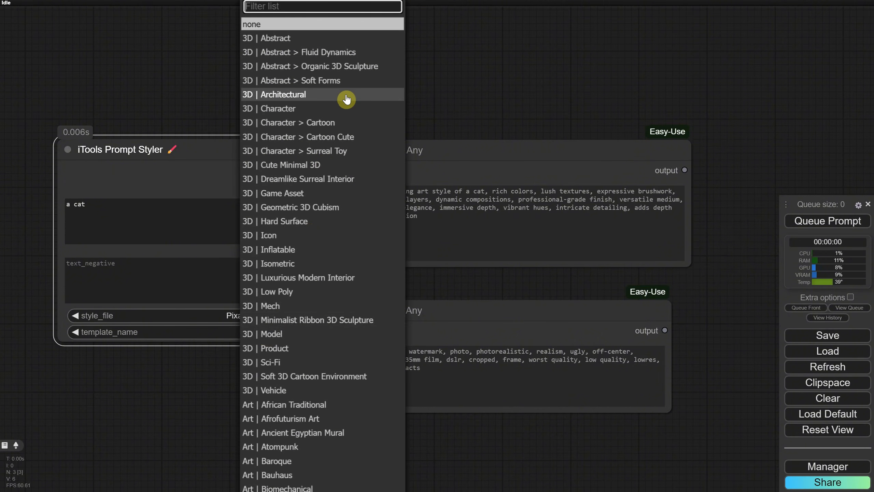
{"action": "type", "text": "3d"}
{"action": "key", "text": "BackSpace"}
{"action": "key", "text": "BackSpace"}
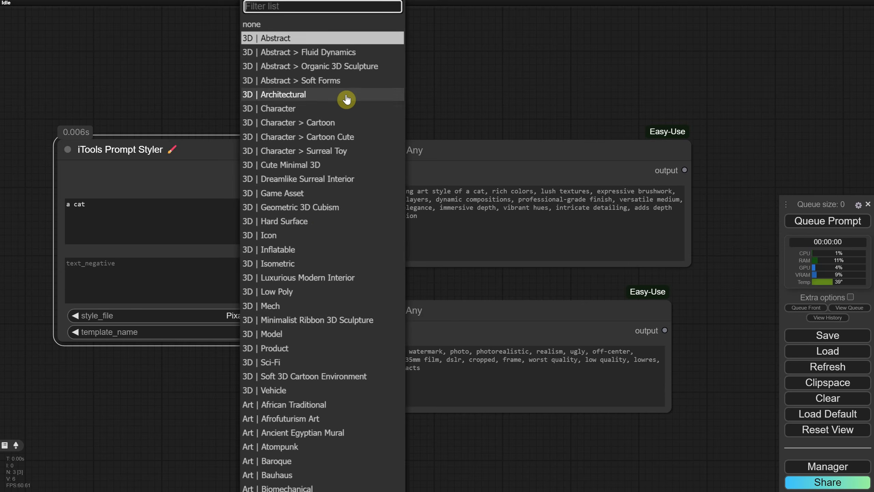
{"action": "type", "text": "phot"}
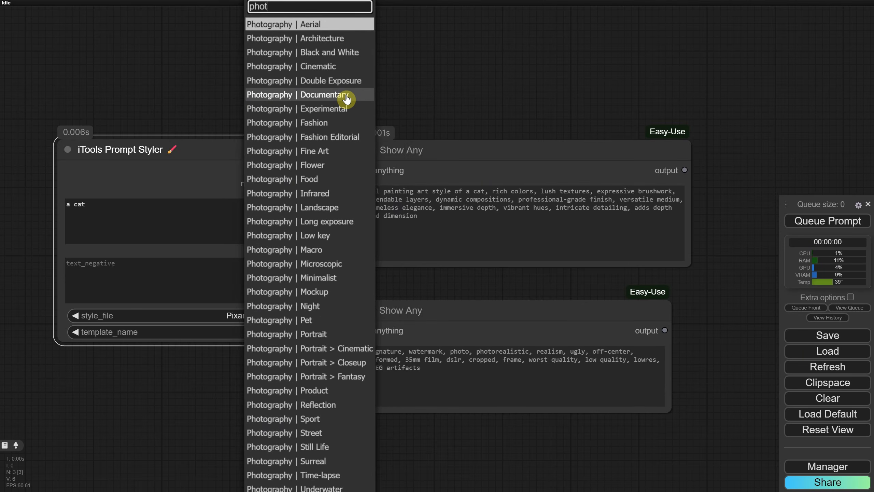
{"action": "key", "text": "BackSpace"}
{"action": "key", "text": "BackSpace"}
{"action": "key", "text": "BackSpace"}
{"action": "key", "text": "BackSpace"}
{"action": "type", "text": "painting"}
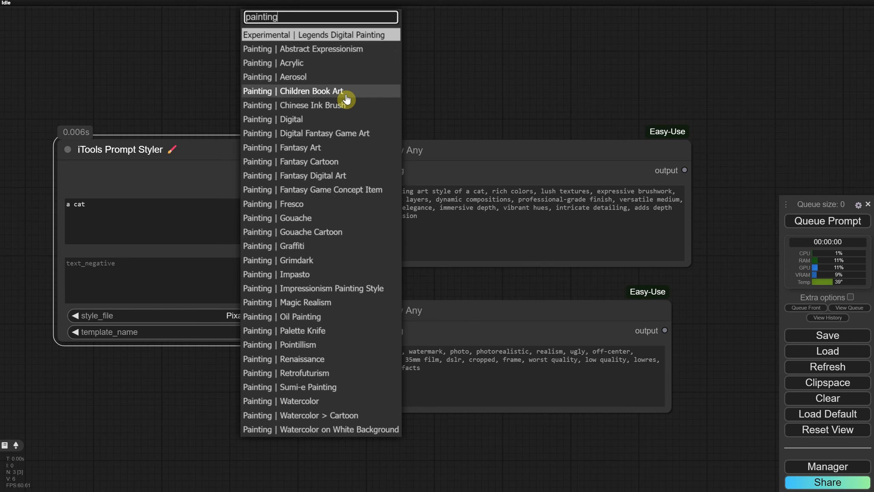
{"action": "key", "text": "BackSpace"}
{"action": "key", "text": "BackSpace"}
{"action": "key", "text": "BackSpace"}
{"action": "key", "text": "BackSpace"}
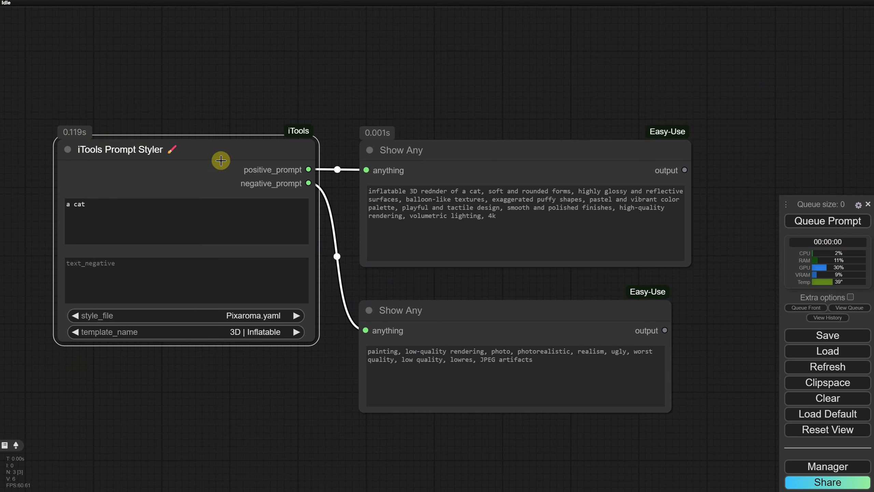
Replace the Prompt Styler node with an iTools Prompt Styler Extra node connected to both Show Any nodes
{"action": "left_click_drag", "start_coordinate": [209, 152], "coordinate": [209, 151]}
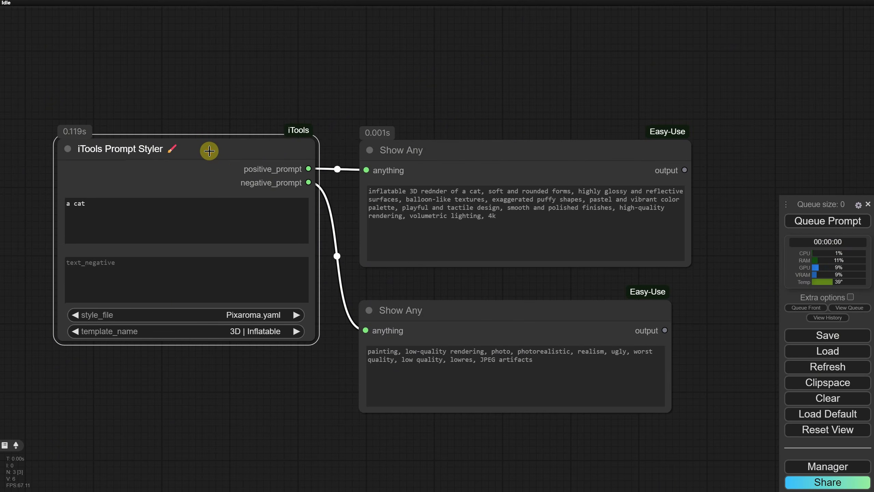
{"action": "key", "text": "Delete"}
{"action": "double_click", "coordinate": [175, 179]}
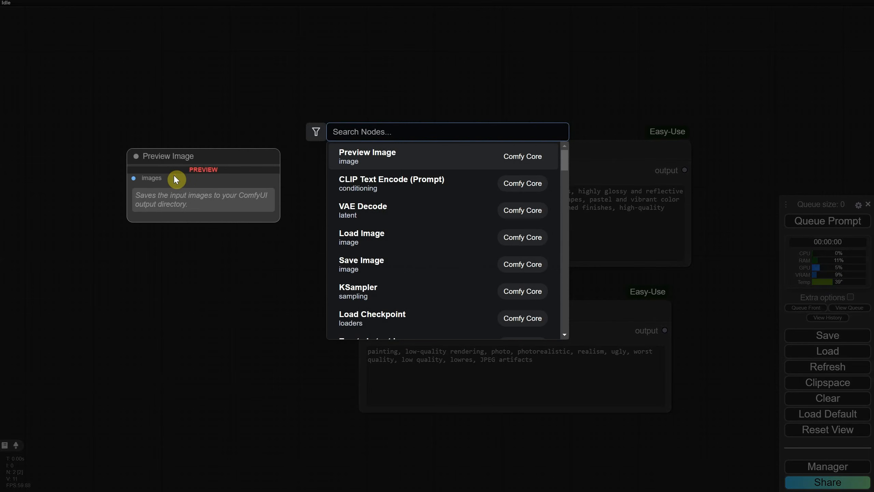
{"action": "type", "text": "itools"}
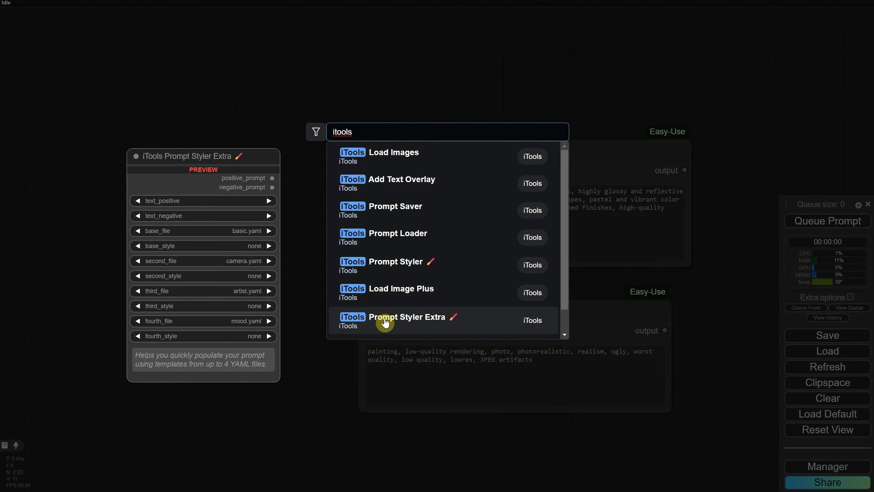
{"action": "left_click", "coordinate": [386, 323]}
{"action": "left_click_drag", "start_coordinate": [290, 149], "coordinate": [166, 163]}
{"action": "left_click_drag", "start_coordinate": [318, 172], "coordinate": [365, 330]}
{"action": "mouse_move", "coordinate": [226, 162]}
{"action": "left_mouse_down"}
{"action": "mouse_move", "coordinate": [216, 159]}
{"action": "mouse_move", "coordinate": [219, 167]}
{"action": "left_mouse_up"}
Enter "a cat" as the positive prompt text of the Prompt Styler Extra node
{"action": "left_click", "coordinate": [180, 218]}
{"action": "type", "text": "a"}
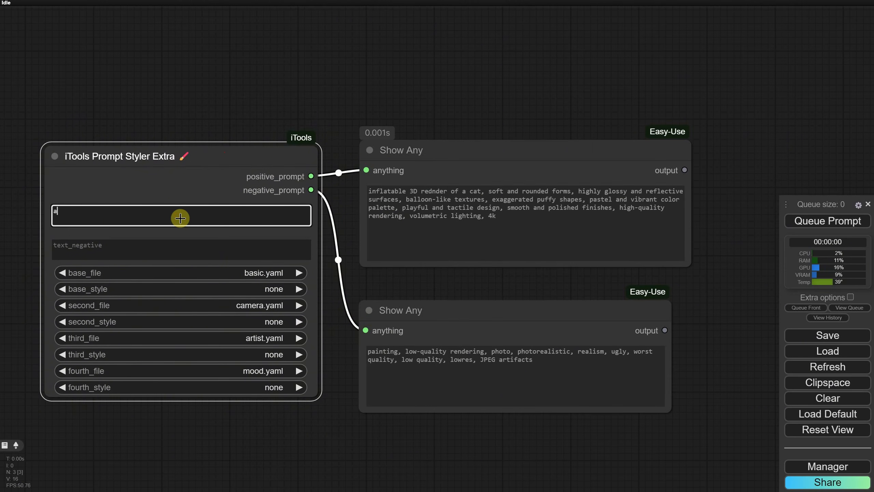
{"action": "type", "text": " cat"}
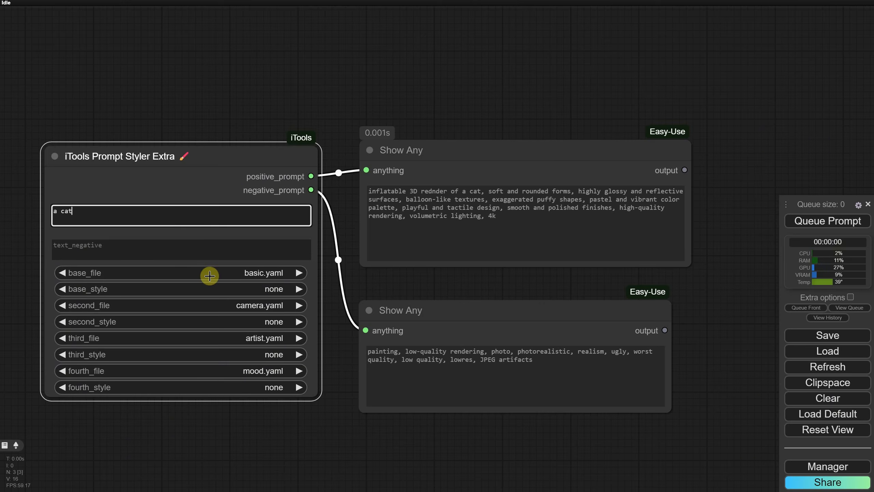
Set the Prompt Styler Extra styles to Anime, Fujifilm GFX 100, Adolph Menzel and Frenetic Energy
{"action": "left_click", "coordinate": [230, 289]}
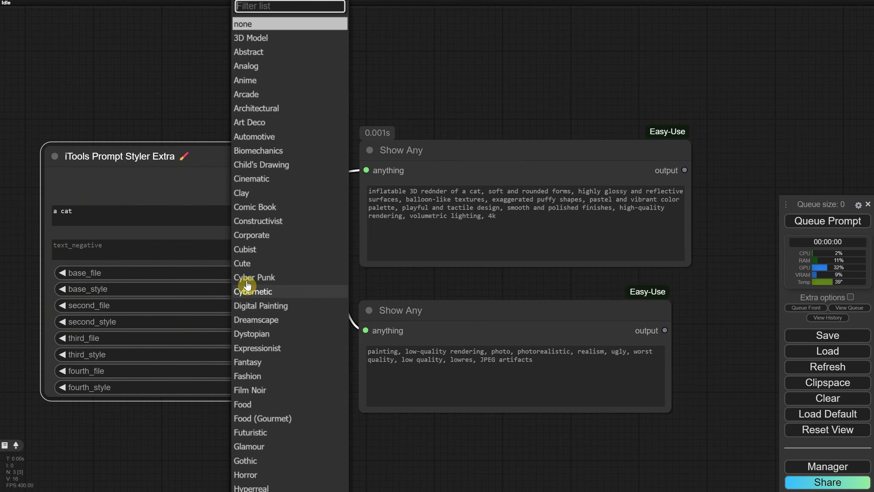
{"action": "left_click", "coordinate": [198, 296]}
{"action": "left_click", "coordinate": [279, 322]}
{"action": "left_click", "coordinate": [279, 265]}
{"action": "left_click", "coordinate": [279, 355]}
{"action": "left_click", "coordinate": [280, 387]}
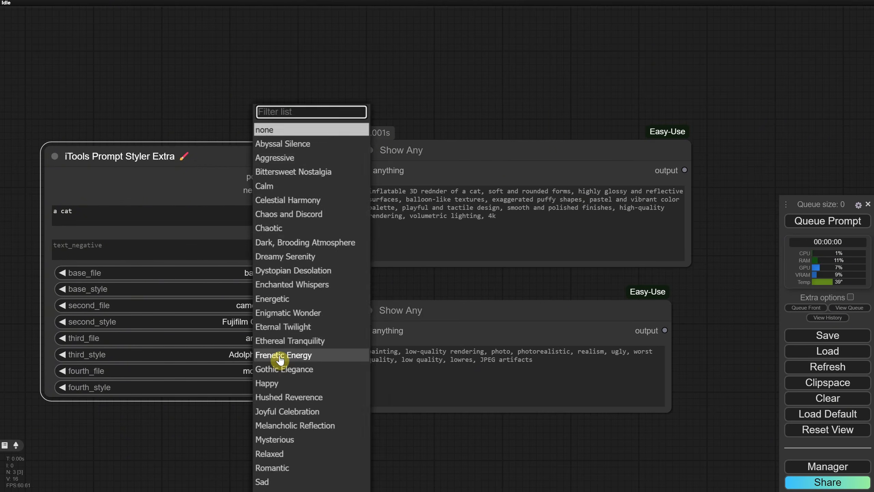
{"action": "left_click", "coordinate": [280, 356]}
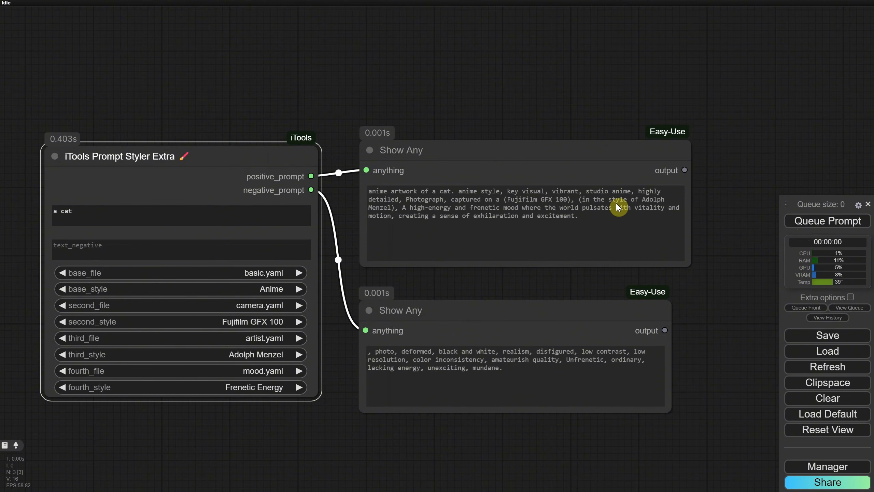
Reset base_style, second_style, third_style and fourth_style back to none
{"action": "left_click", "coordinate": [252, 273]}
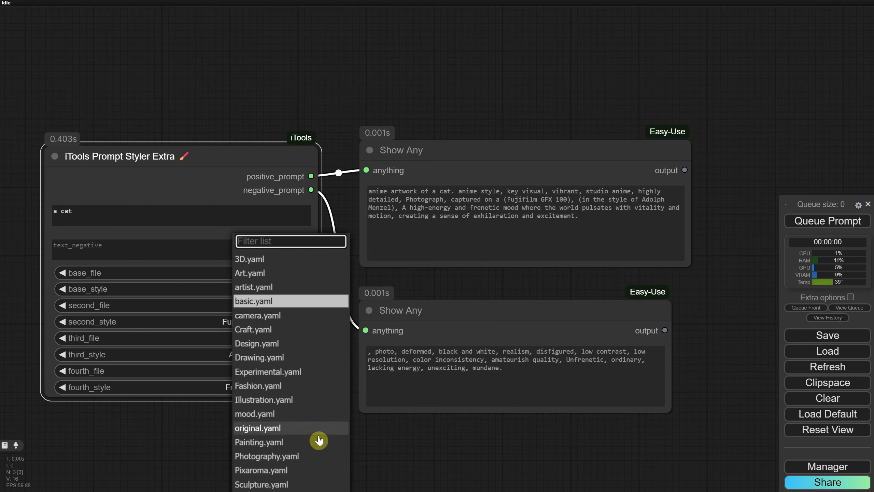
{"action": "left_click", "coordinate": [202, 181]}
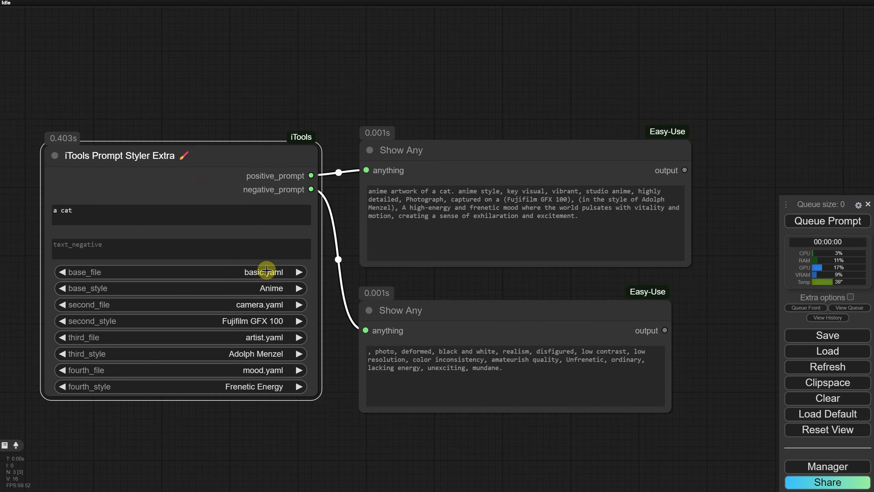
{"action": "left_click", "coordinate": [266, 291]}
{"action": "left_click", "coordinate": [267, 27]}
{"action": "left_click", "coordinate": [270, 321]}
{"action": "left_click", "coordinate": [270, 26]}
{"action": "left_click", "coordinate": [272, 354]}
{"action": "left_click", "coordinate": [271, 27]}
{"action": "left_click", "coordinate": [270, 385]}
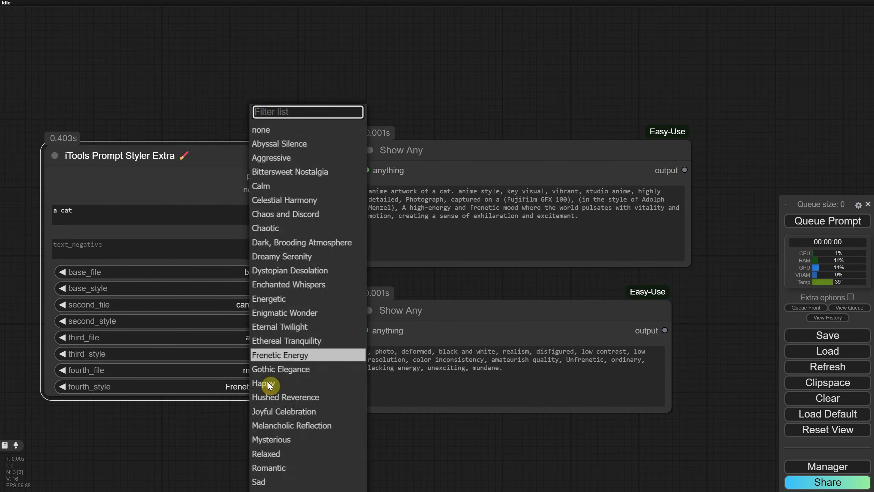
{"action": "left_click", "coordinate": [266, 129]}
Filter the base_file list and set base_file to Painting.yaml
{"action": "left_click", "coordinate": [264, 270]}
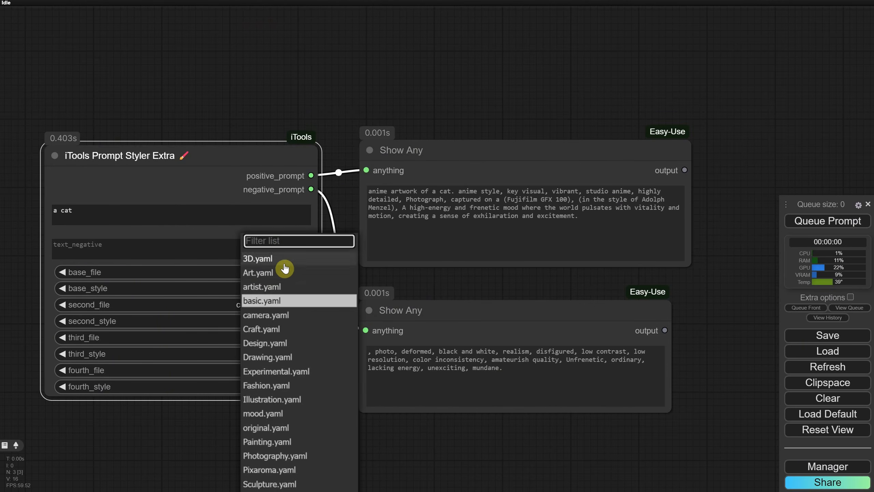
{"action": "type", "text": "photy"}
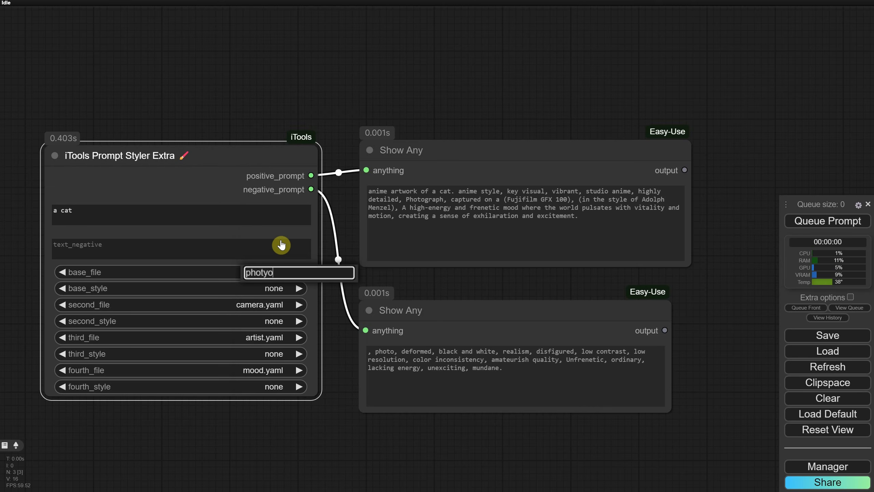
{"action": "type", "text": "o"}
{"action": "key", "text": "BackSpace"}
{"action": "key", "text": "BackSpace"}
{"action": "key", "text": "BackSpace"}
{"action": "key", "text": "BackSpace"}
{"action": "key", "text": "BackSpace"}
{"action": "type", "text": "ain"}
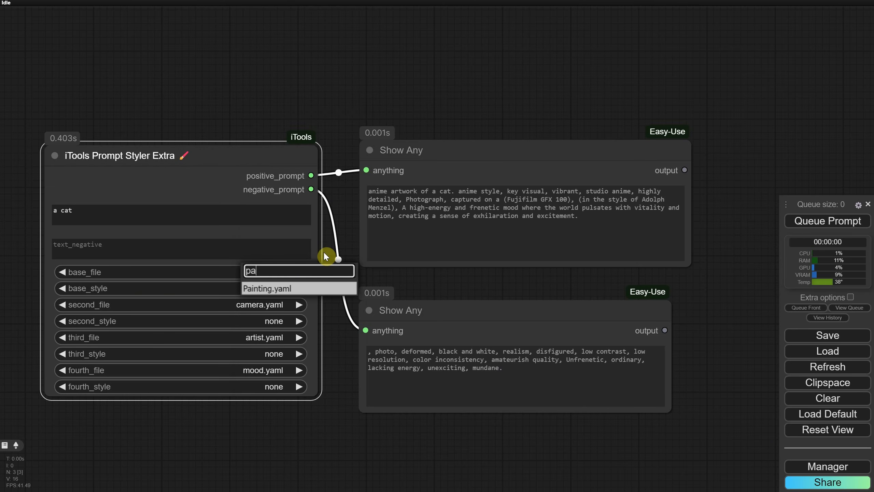
{"action": "left_click", "coordinate": [264, 289]}
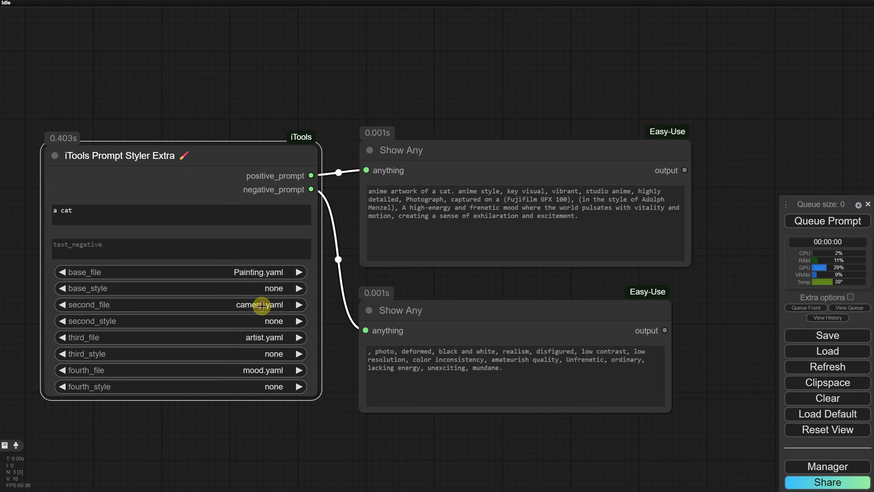
Set second_file to Art.yaml and base_style to Digital Fantasy Game Art
{"action": "left_click", "coordinate": [263, 305]}
{"action": "left_click", "coordinate": [277, 306]}
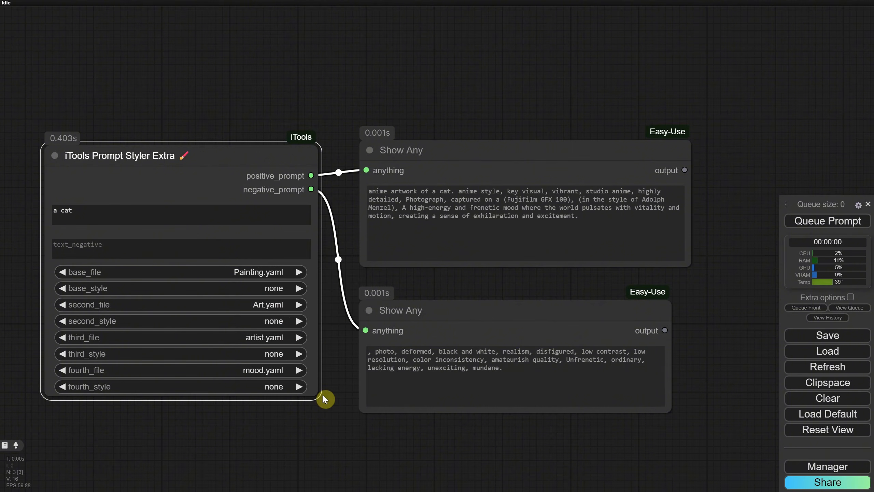
{"action": "left_click", "coordinate": [246, 288]}
{"action": "left_click", "coordinate": [274, 255]}
Set second_style to Cybergoth Art and queue the prompt
{"action": "left_click", "coordinate": [267, 321]}
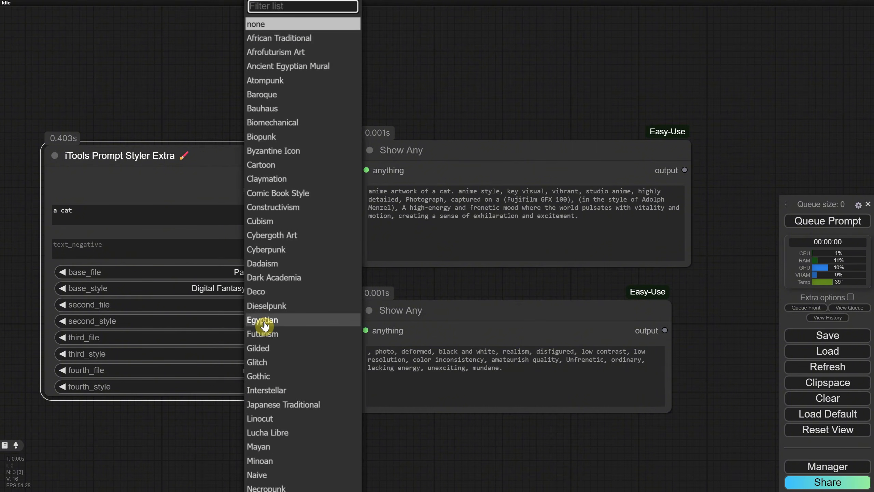
{"action": "left_click", "coordinate": [281, 240]}
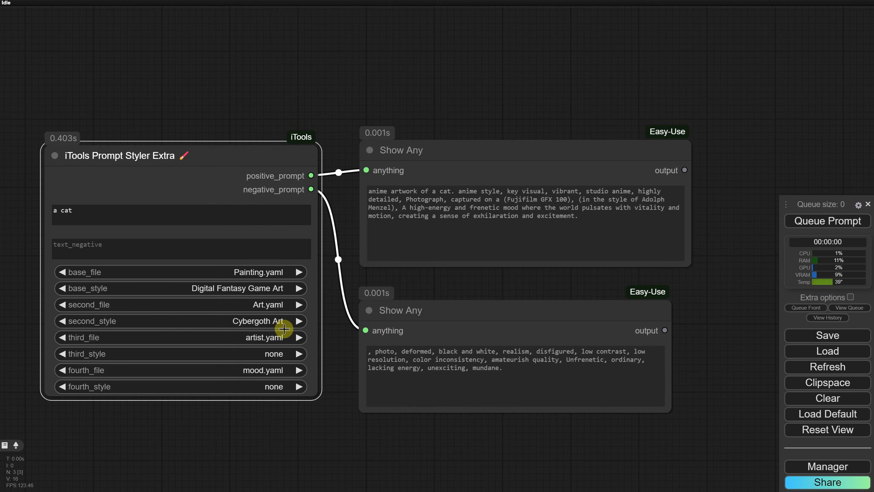
{"action": "left_click", "coordinate": [826, 222]}
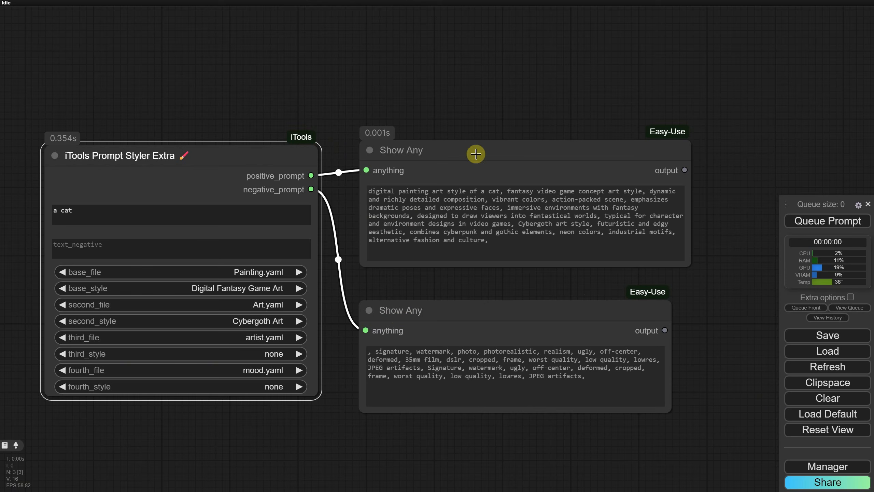
Load the EP03 Basic SDXL TXT2IMG Workflow.json workflow file
{"action": "left_click", "coordinate": [824, 357]}
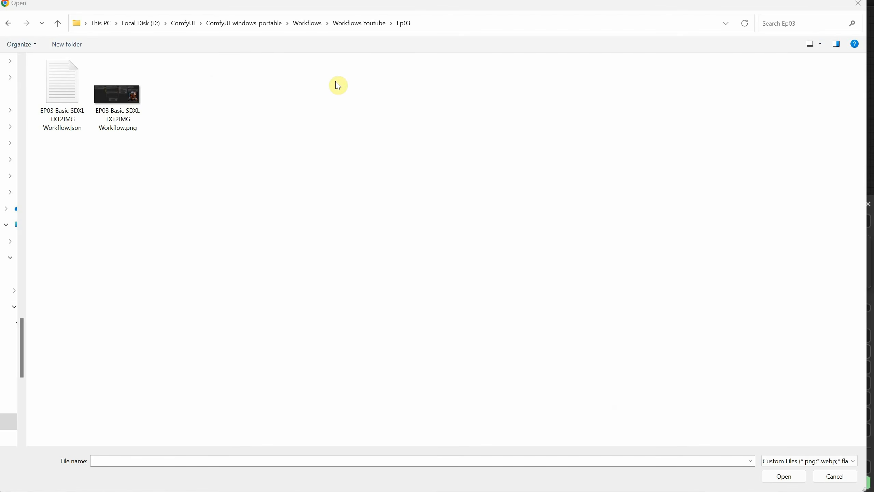
{"action": "double_click", "coordinate": [79, 109]}
{"action": "scroll", "coordinate": [460, 223], "scroll_direction": "down", "scroll_amount": 10}
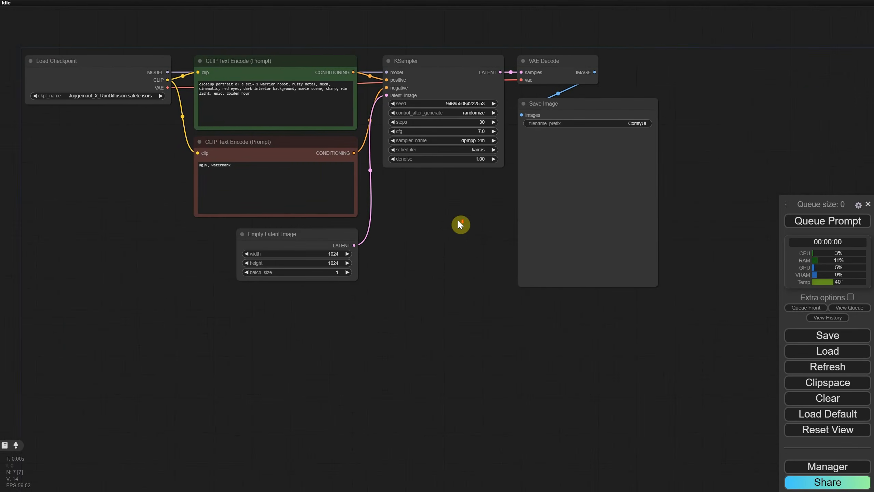
{"action": "scroll", "coordinate": [475, 259], "scroll_direction": "up", "scroll_amount": 4}
{"action": "scroll", "coordinate": [200, 180], "scroll_direction": "up", "scroll_amount": 4}
{"action": "scroll", "coordinate": [197, 178], "scroll_direction": "down", "scroll_amount": 2}
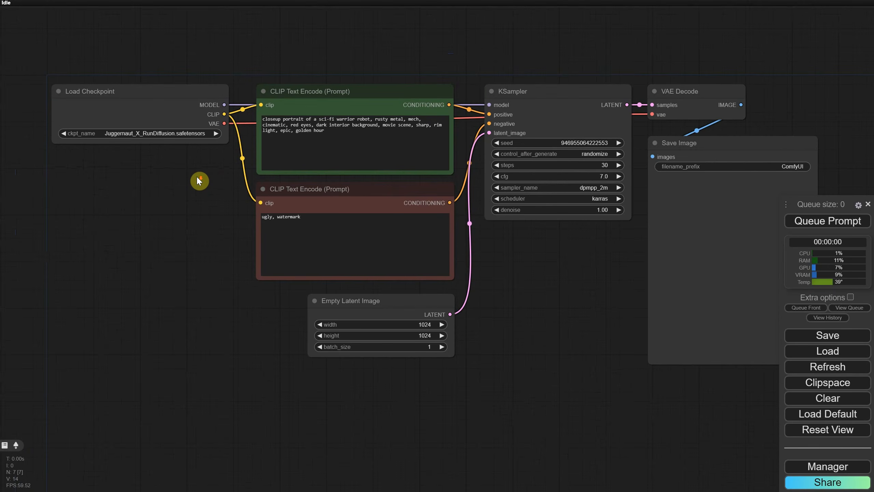
{"action": "scroll", "coordinate": [197, 177], "scroll_direction": "up", "scroll_amount": 1}
{"action": "left_click_drag", "start_coordinate": [175, 214], "coordinate": [171, 186]}
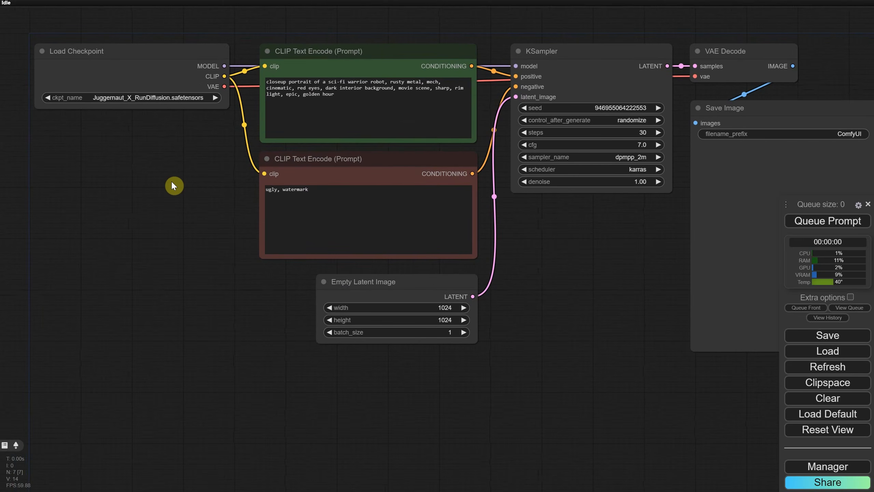
Search for iTools and add an iTools Prompt Styler node to the workflow
{"action": "double_click", "coordinate": [92, 232]}
{"action": "type", "text": "itools"}
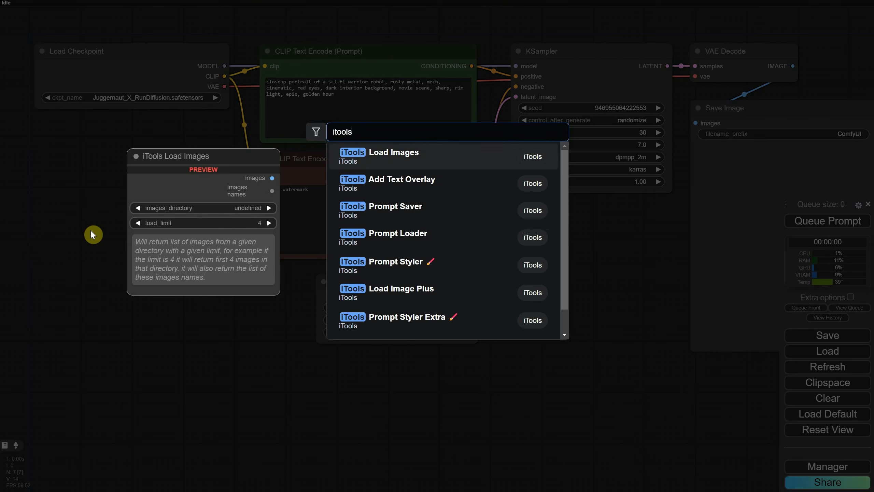
{"action": "left_click", "coordinate": [399, 269]}
Convert the text widget of both CLIP Text Encode nodes to an input
{"action": "scroll", "coordinate": [345, 303], "scroll_direction": "up", "scroll_amount": 3}
{"action": "left_click", "coordinate": [483, 74]}
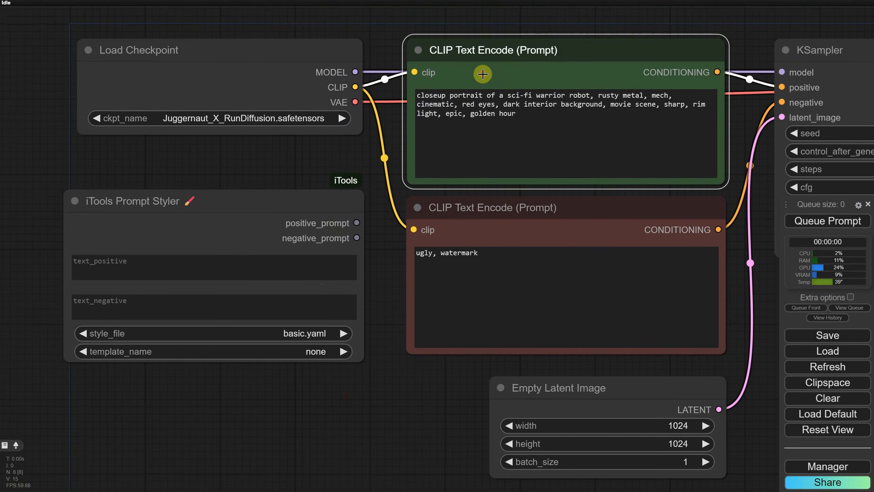
{"action": "right_click", "coordinate": [483, 74]}
{"action": "left_click", "coordinate": [541, 262]}
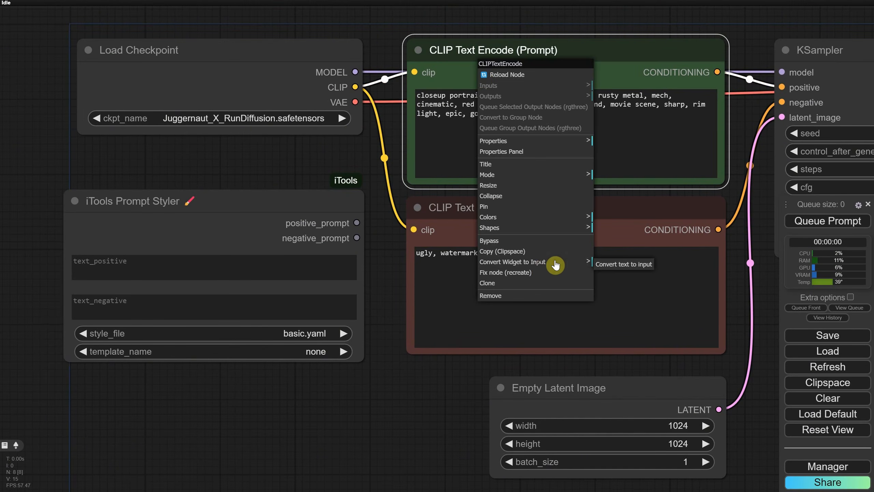
{"action": "left_click", "coordinate": [624, 264]}
{"action": "right_click", "coordinate": [433, 225]}
{"action": "left_click", "coordinate": [513, 409]}
{"action": "left_click", "coordinate": [620, 412]}
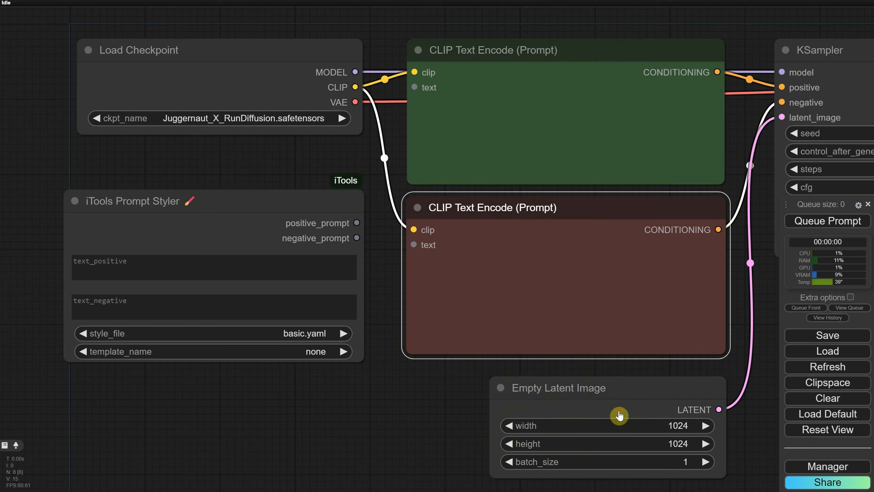
Connect the Prompt Styler's positive_prompt and negative_prompt outputs to the two CLIP Text Encode text inputs
{"action": "left_click_drag", "start_coordinate": [356, 223], "coordinate": [414, 87]}
{"action": "left_click_drag", "start_coordinate": [357, 238], "coordinate": [414, 245]}
{"action": "left_click_drag", "start_coordinate": [256, 220], "coordinate": [230, 192]}
Shrink the CLIP Text Encode nodes and rearrange the nodes in the graph
{"action": "left_click_drag", "start_coordinate": [723, 179], "coordinate": [726, 88]}
{"action": "left_click_drag", "start_coordinate": [725, 350], "coordinate": [719, 242]}
{"action": "left_click_drag", "start_coordinate": [605, 222], "coordinate": [601, 145]}
{"action": "scroll", "coordinate": [502, 278], "scroll_direction": "down", "scroll_amount": 4}
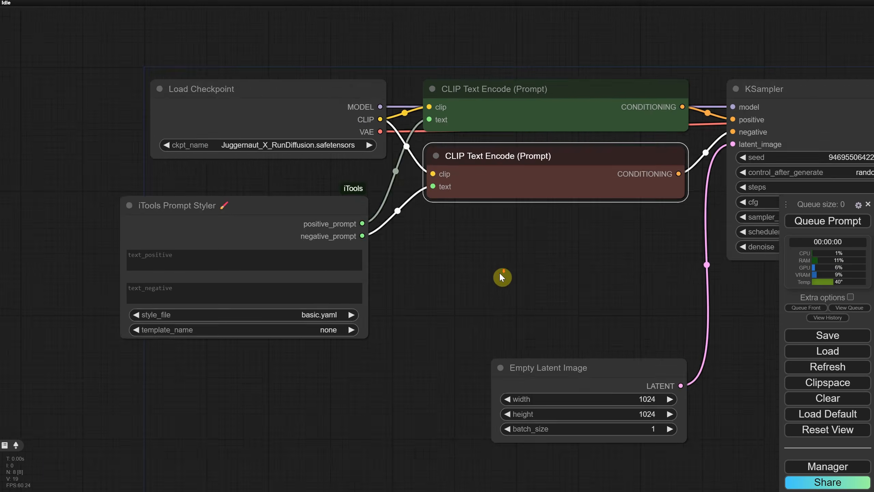
{"action": "left_click_drag", "start_coordinate": [513, 271], "coordinate": [386, 230]}
{"action": "left_click_drag", "start_coordinate": [389, 297], "coordinate": [394, 192]}
{"action": "left_click_drag", "start_coordinate": [145, 162], "coordinate": [155, 149]}
{"action": "left_click_drag", "start_coordinate": [238, 258], "coordinate": [498, 400]}
Enter "a cat" as the Prompt Styler's positive text
{"action": "scroll", "coordinate": [283, 305], "scroll_direction": "up", "scroll_amount": 3}
{"action": "left_click", "coordinate": [255, 251]}
{"action": "type", "text": "a cat"}
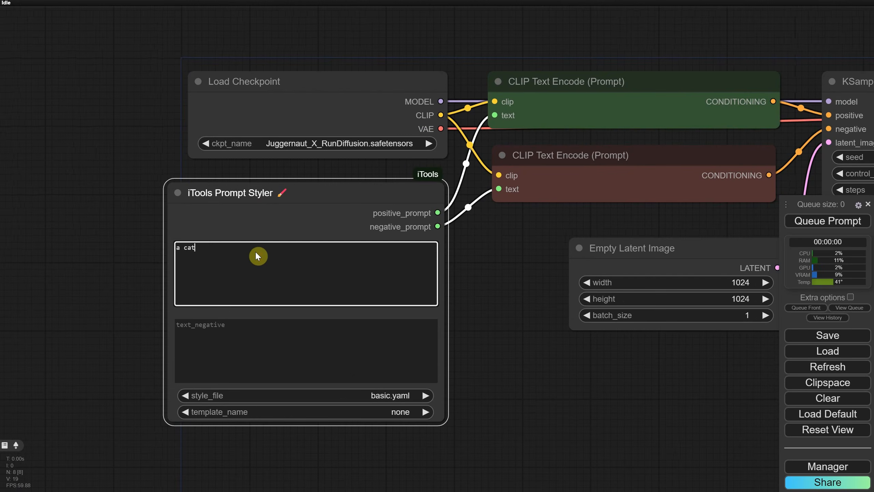
Set the KSampler's control_after_generate to fixed
{"action": "scroll", "coordinate": [468, 345], "scroll_direction": "down", "scroll_amount": 3}
{"action": "left_click_drag", "start_coordinate": [504, 349], "coordinate": [254, 287]}
{"action": "scroll", "coordinate": [488, 213], "scroll_direction": "up", "scroll_amount": 5}
{"action": "left_click", "coordinate": [551, 189]}
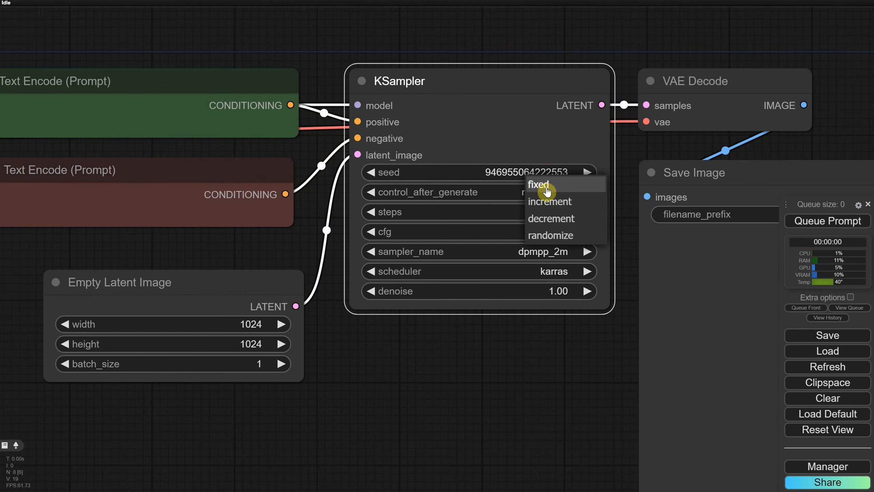
{"action": "left_click", "coordinate": [546, 186]}
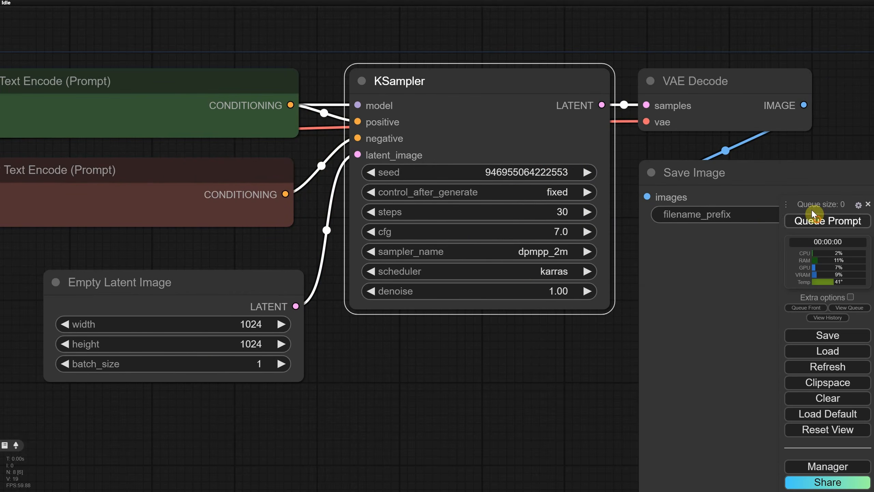
Queue the prompt and view the generated image
{"action": "left_click", "coordinate": [788, 219]}
{"action": "scroll", "coordinate": [526, 295], "scroll_direction": "down", "scroll_amount": 3}
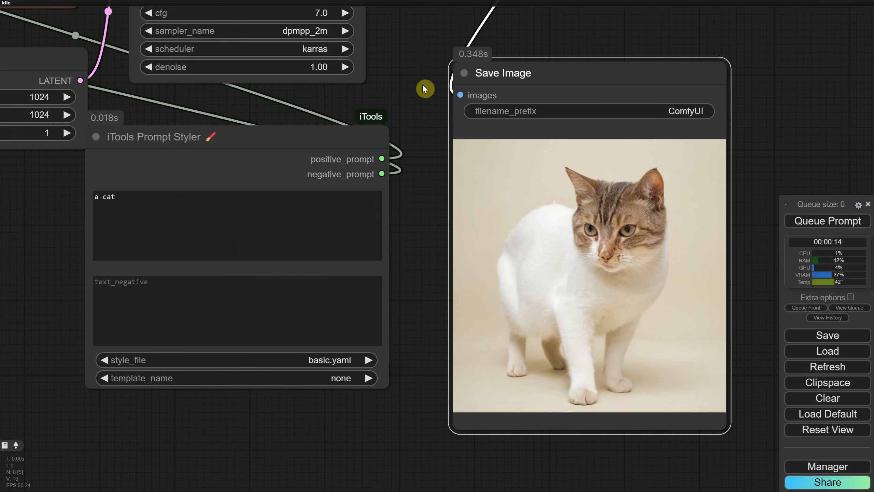
{"action": "left_click_drag", "start_coordinate": [424, 86], "coordinate": [450, 181]}
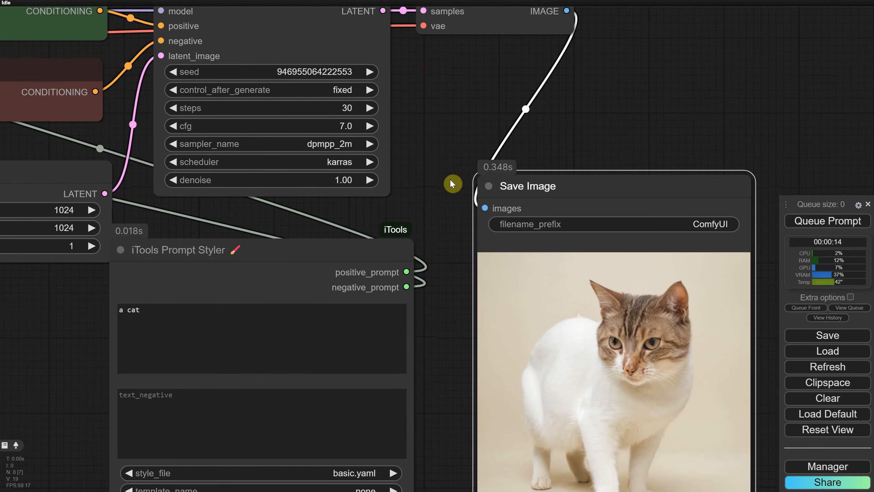
{"action": "left_click_drag", "start_coordinate": [418, 207], "coordinate": [437, 94]}
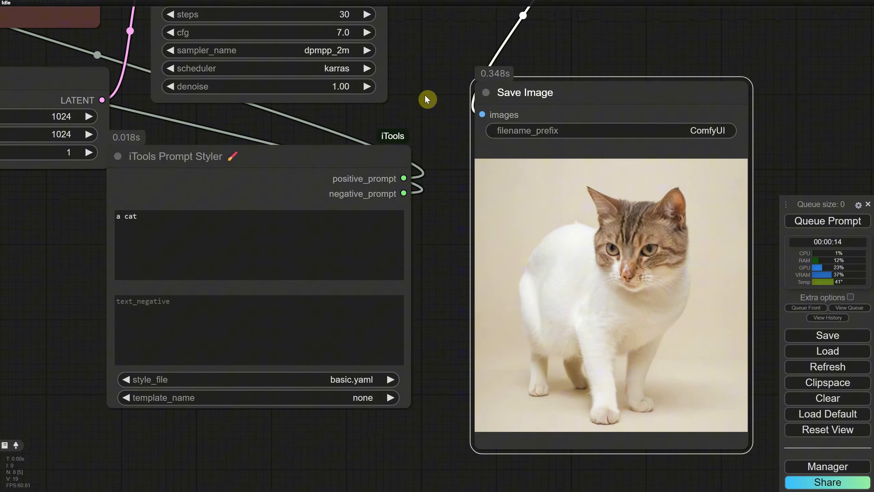
Choose the Cyber Punk template and queue the prompt
{"action": "left_click", "coordinate": [323, 398]}
{"action": "left_click", "coordinate": [330, 305]}
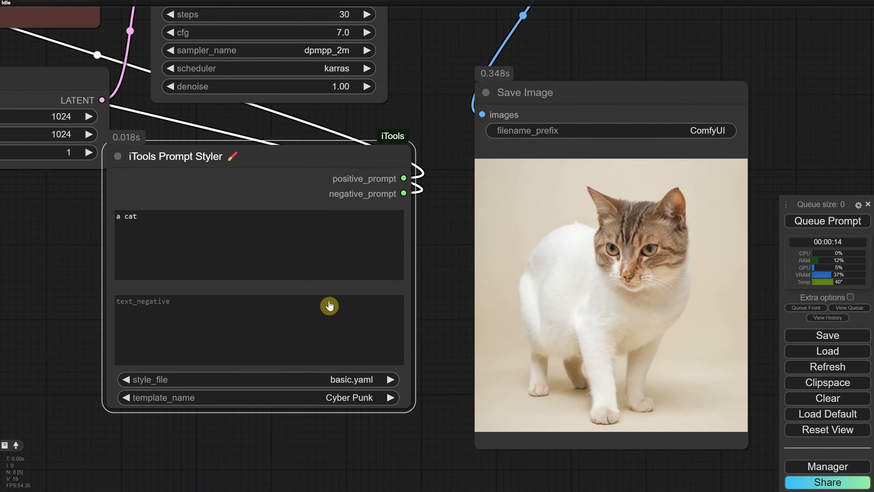
{"action": "left_click", "coordinate": [802, 221]}
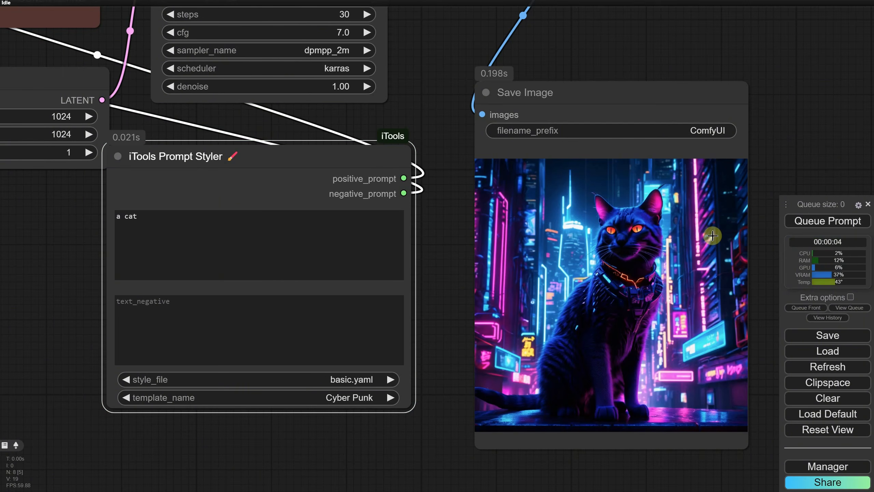
Set style_file to Drawing.yaml, choose the Blue Ballpoint Pen template, and queue the prompt
{"action": "left_click", "coordinate": [331, 380]}
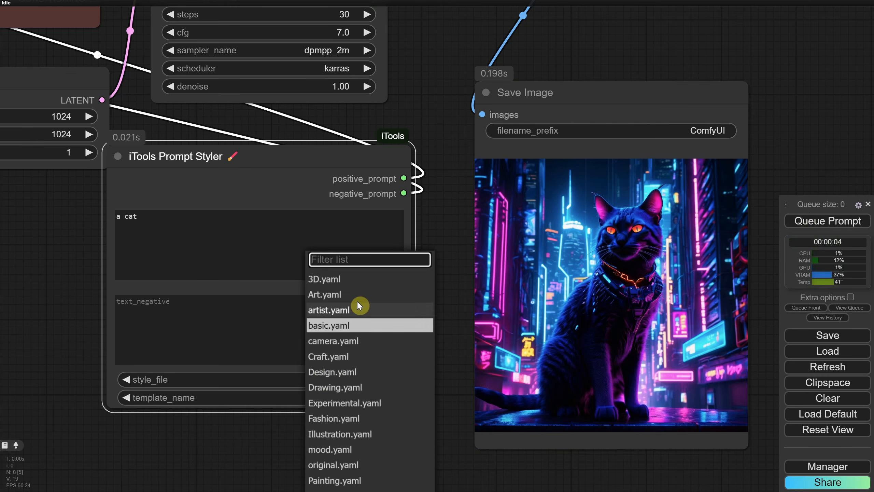
{"action": "left_click", "coordinate": [331, 387]}
{"action": "left_click", "coordinate": [331, 397]}
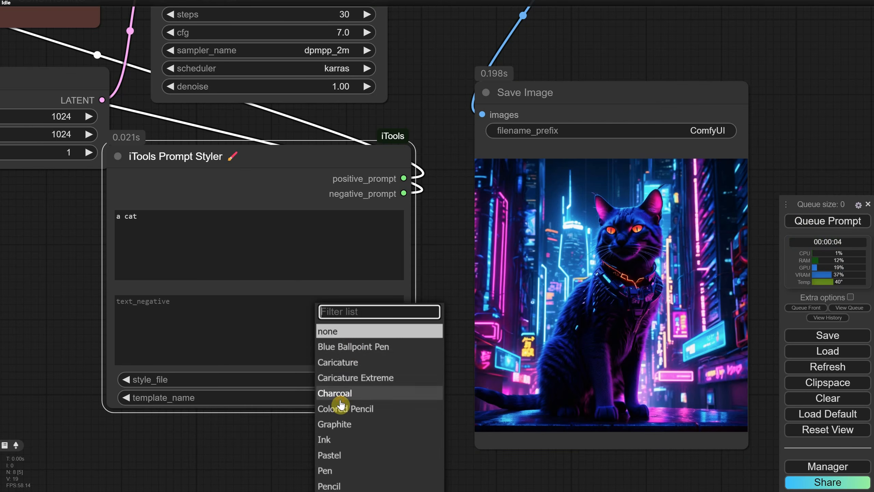
{"action": "left_click", "coordinate": [347, 345]}
{"action": "left_click", "coordinate": [836, 222]}
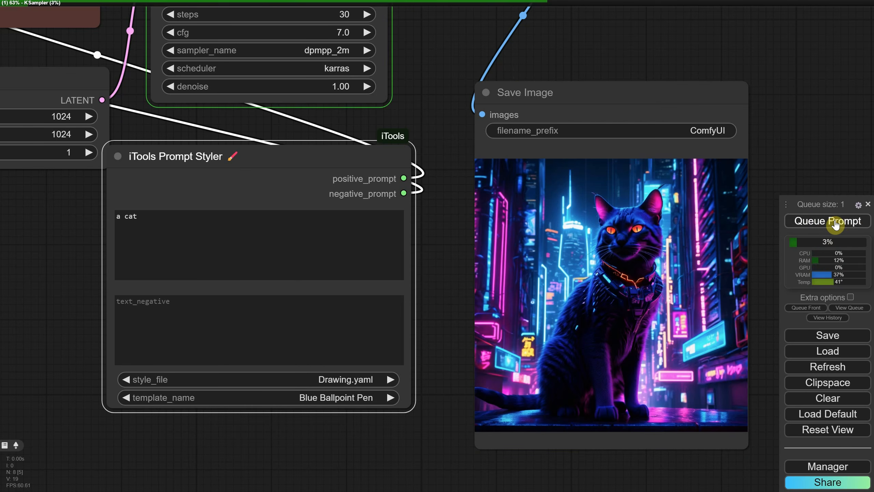
Change the template to Pastel
{"action": "left_click", "coordinate": [356, 396]}
{"action": "scroll", "coordinate": [348, 371], "scroll_direction": "down", "scroll_amount": 3}
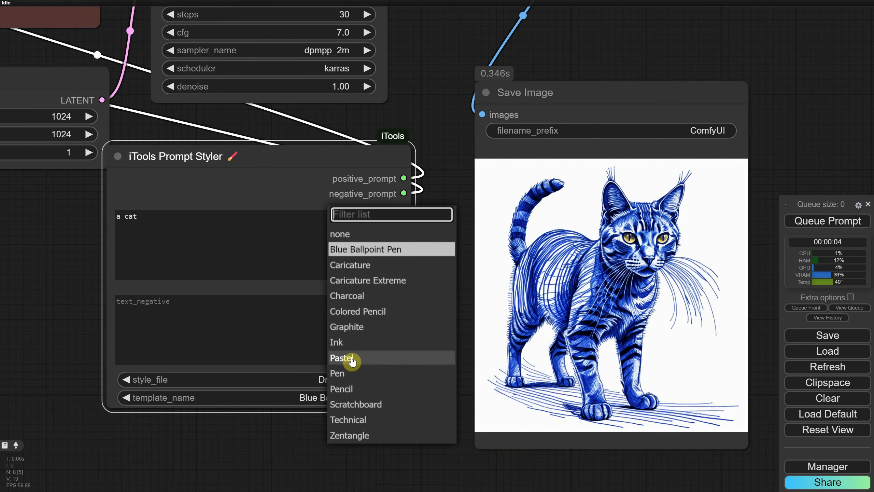
{"action": "left_click", "coordinate": [352, 360]}
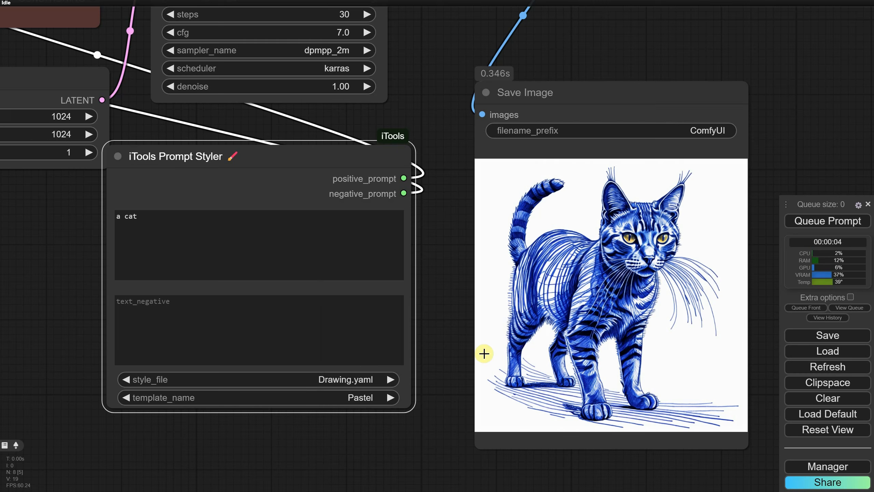
Queue the prompt with the Pastel template
{"action": "left_click", "coordinate": [828, 222]}
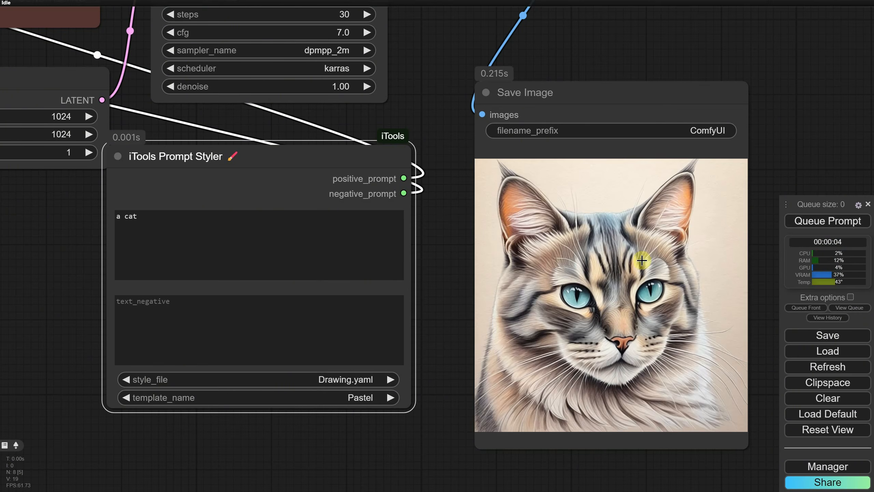
Add Show Any nodes connected to the Prompt Styler's positive_prompt and negative_prompt outputs
{"action": "scroll", "coordinate": [433, 252], "scroll_direction": "down", "scroll_amount": 6}
{"action": "left_click_drag", "start_coordinate": [399, 198], "coordinate": [369, 255]}
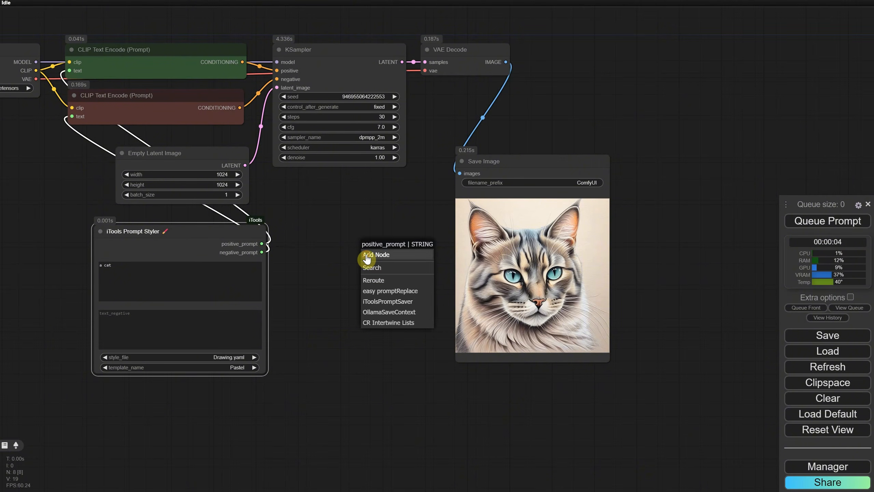
{"action": "left_click", "coordinate": [376, 268]}
{"action": "type", "text": "sh"}
{"action": "left_click", "coordinate": [355, 161]}
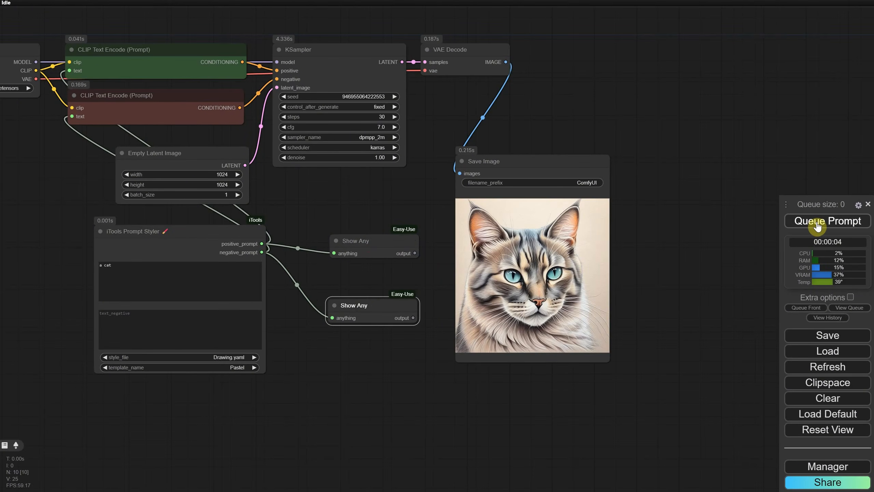
Set the template to Caricature and queue the prompt
{"action": "left_click", "coordinate": [235, 368]}
{"action": "left_click", "coordinate": [267, 387]}
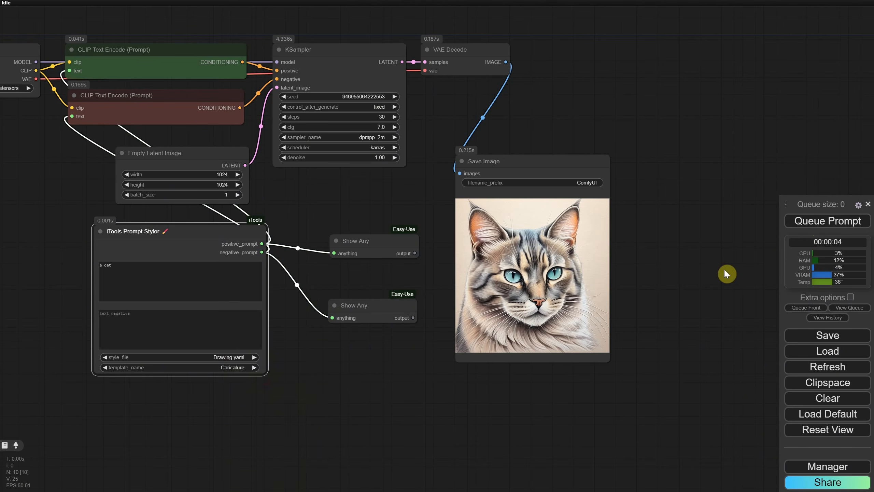
{"action": "left_click", "coordinate": [820, 222]}
Rearrange the two Show Any nodes beside the Prompt Styler so their text is readable
{"action": "scroll", "coordinate": [345, 375], "scroll_direction": "up", "scroll_amount": 6}
{"action": "left_click_drag", "start_coordinate": [398, 173], "coordinate": [556, 194]}
{"action": "left_click_drag", "start_coordinate": [430, 243], "coordinate": [333, 232]}
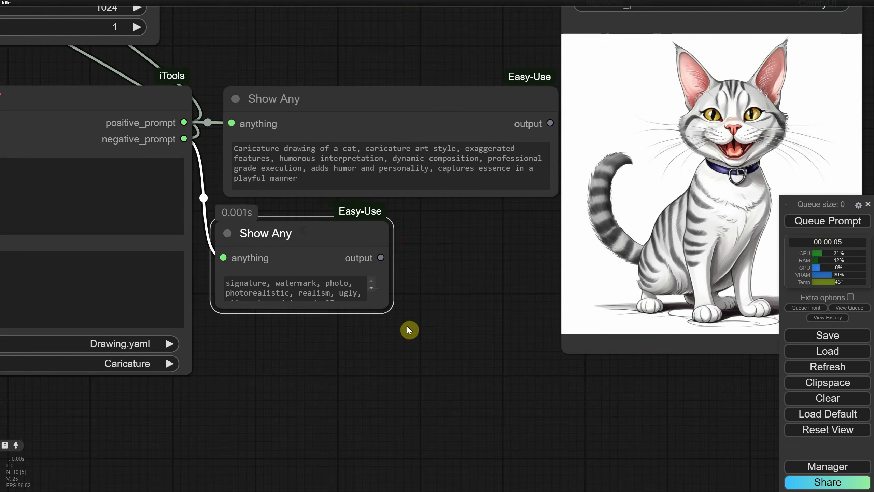
{"action": "left_click_drag", "start_coordinate": [388, 305], "coordinate": [538, 337]}
{"action": "left_click_drag", "start_coordinate": [413, 232], "coordinate": [420, 306]}
{"action": "left_click_drag", "start_coordinate": [370, 100], "coordinate": [363, 120]}
{"action": "scroll", "coordinate": [479, 245], "scroll_direction": "down", "scroll_amount": 4}
{"action": "left_click_drag", "start_coordinate": [461, 291], "coordinate": [459, 406]}
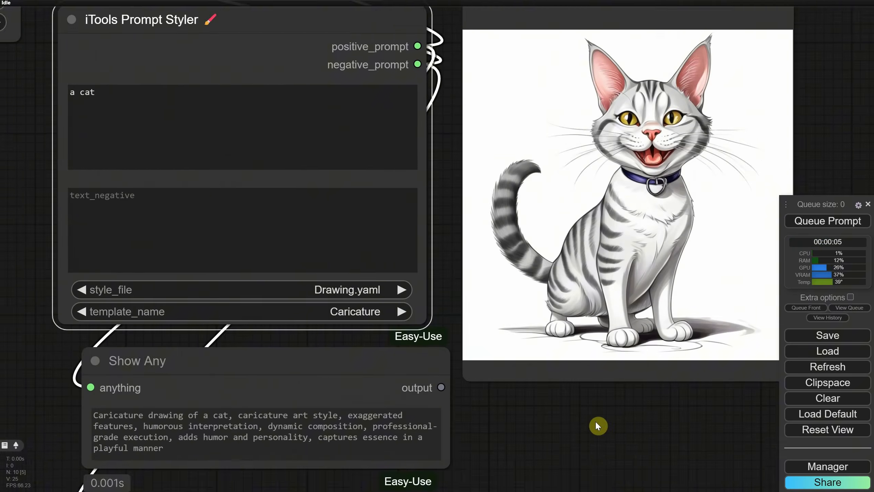
Set style_file to Illustration.yaml, choose the Cartoon Character on White BG template, and queue the prompt
{"action": "left_click", "coordinate": [324, 295]}
{"action": "left_click", "coordinate": [323, 311]}
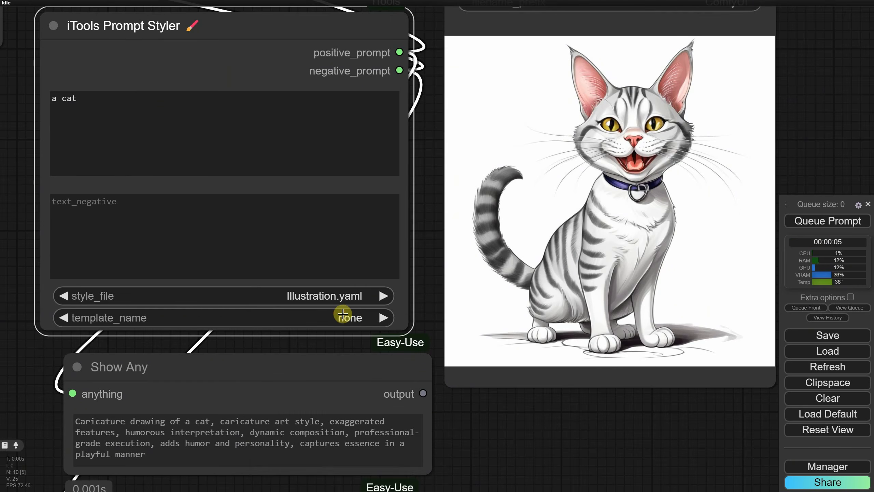
{"action": "left_click", "coordinate": [343, 314]}
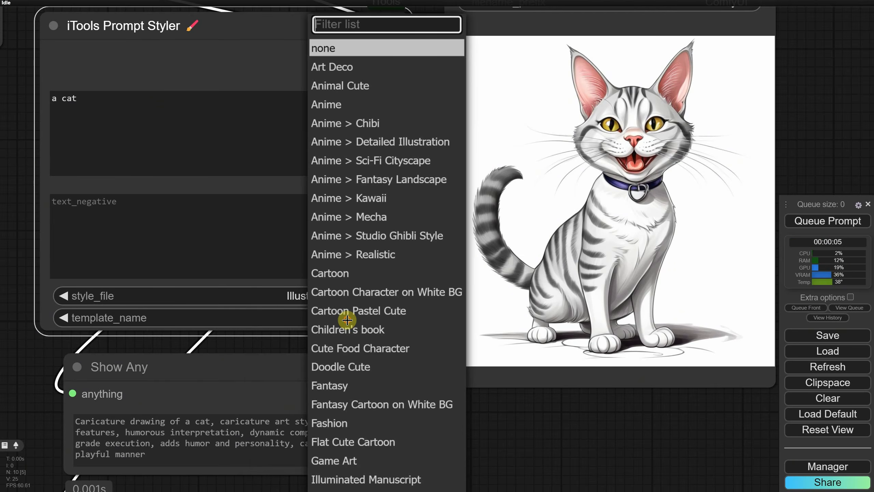
{"action": "left_click", "coordinate": [391, 292]}
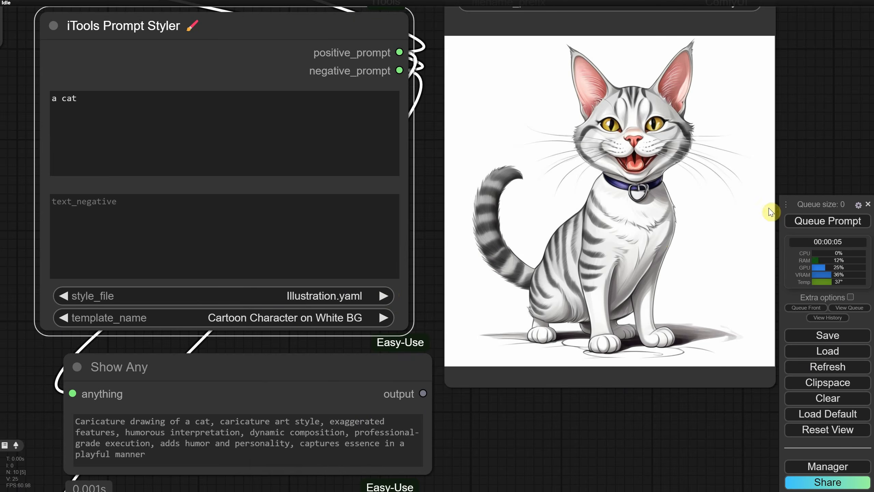
{"action": "left_click", "coordinate": [806, 220]}
Choose the Flat Cute Cartoon template and queue the prompt
{"action": "left_click", "coordinate": [336, 322]}
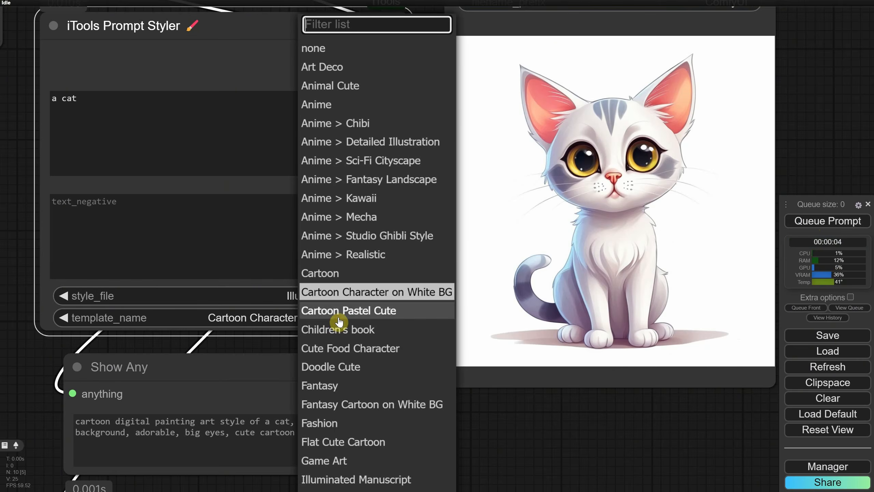
{"action": "scroll", "coordinate": [337, 310], "scroll_direction": "down", "scroll_amount": 3}
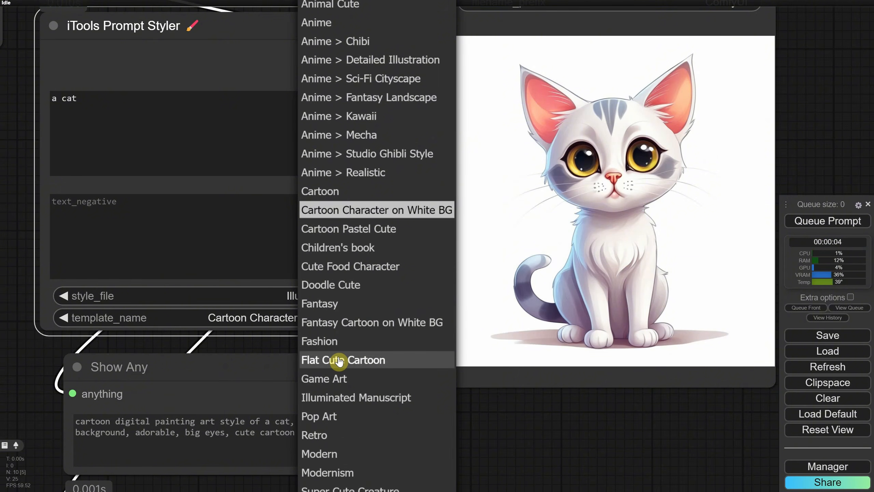
{"action": "left_click", "coordinate": [339, 360]}
{"action": "left_click", "coordinate": [811, 221]}
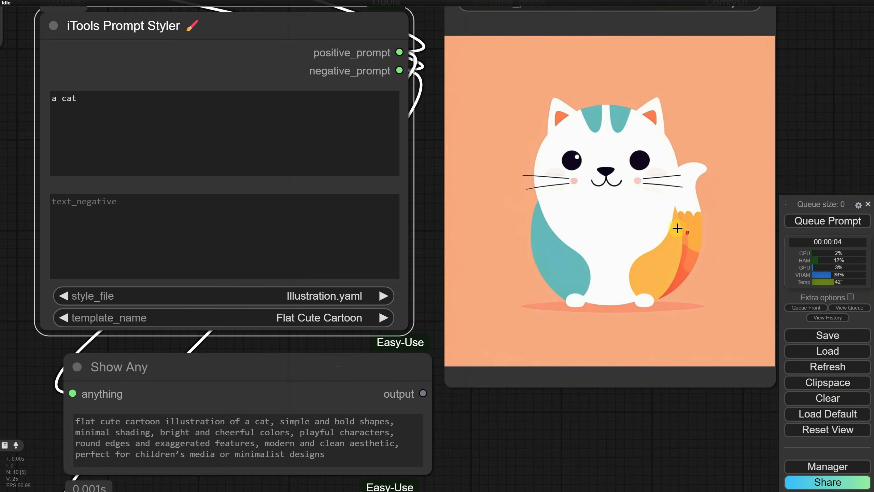
{"action": "scroll", "coordinate": [690, 241], "scroll_direction": "down", "scroll_amount": 3}
{"action": "left_click_drag", "start_coordinate": [595, 426], "coordinate": [650, 422]}
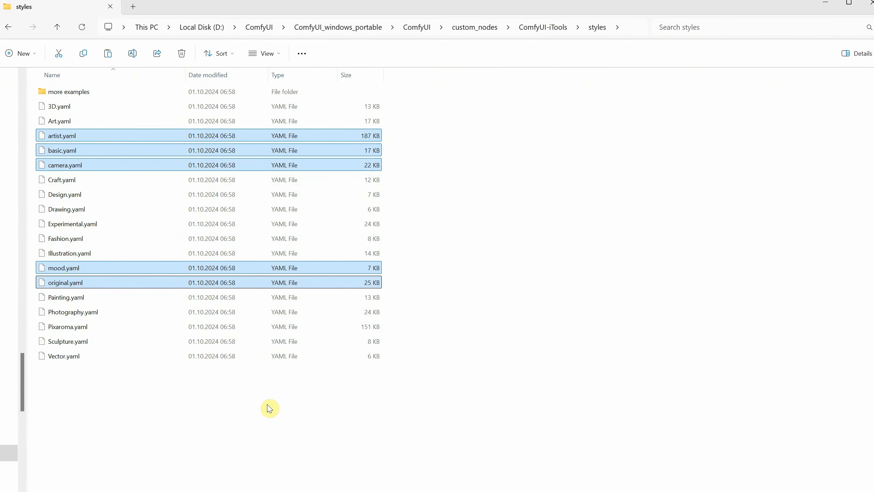
Browse the ComfyUI-iTools styles folder and its more examples subfolder, then select Illustration.yaml
{"action": "left_click", "coordinate": [234, 417]}
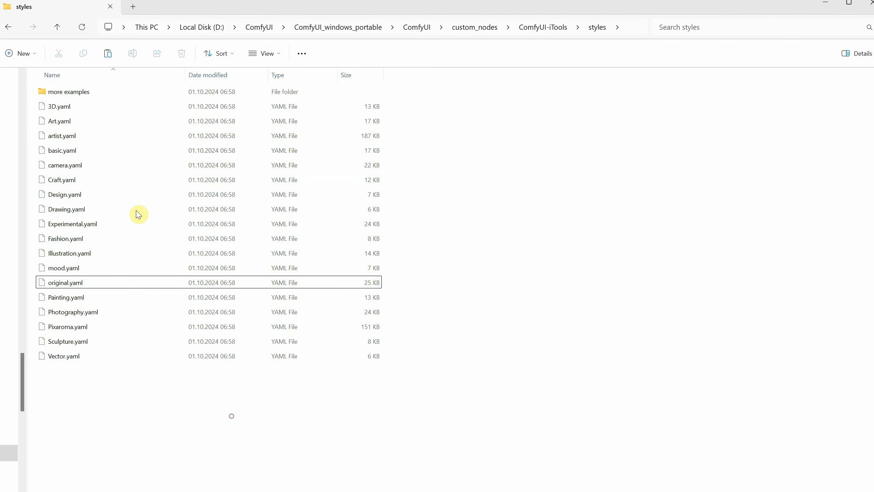
{"action": "double_click", "coordinate": [79, 92]}
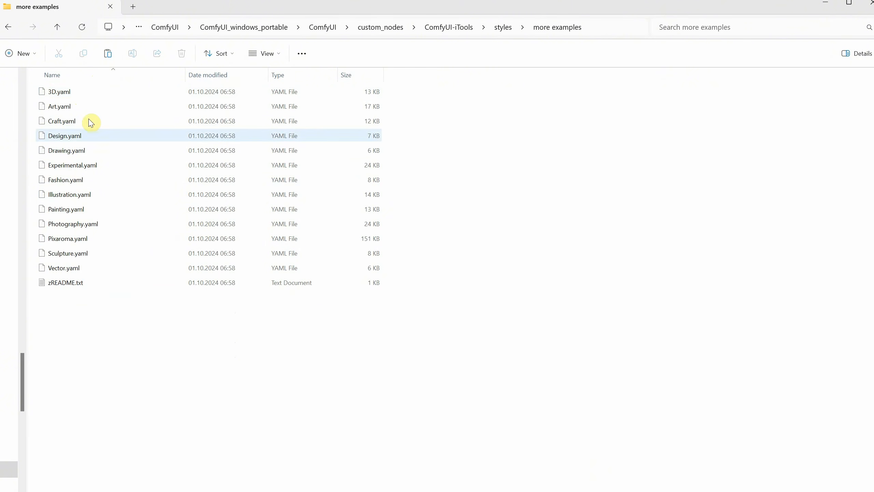
{"action": "left_click", "coordinate": [502, 31]}
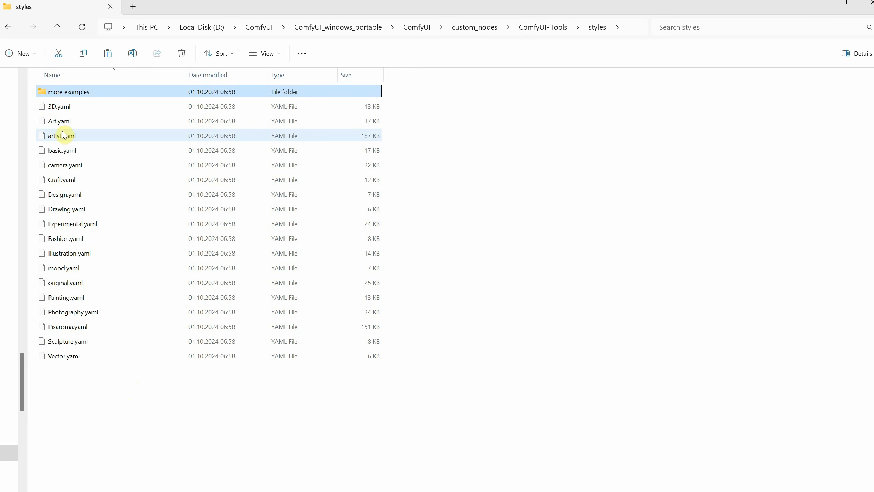
{"action": "left_click", "coordinate": [196, 413]}
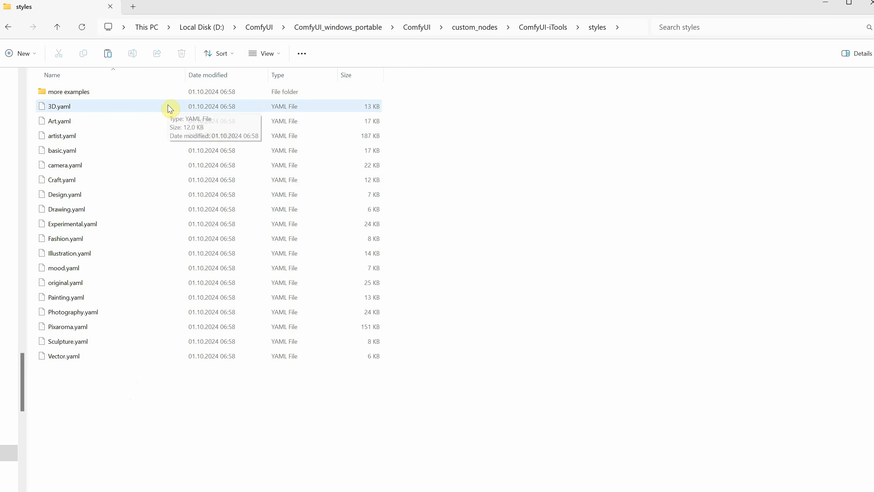
{"action": "left_click", "coordinate": [66, 257]}
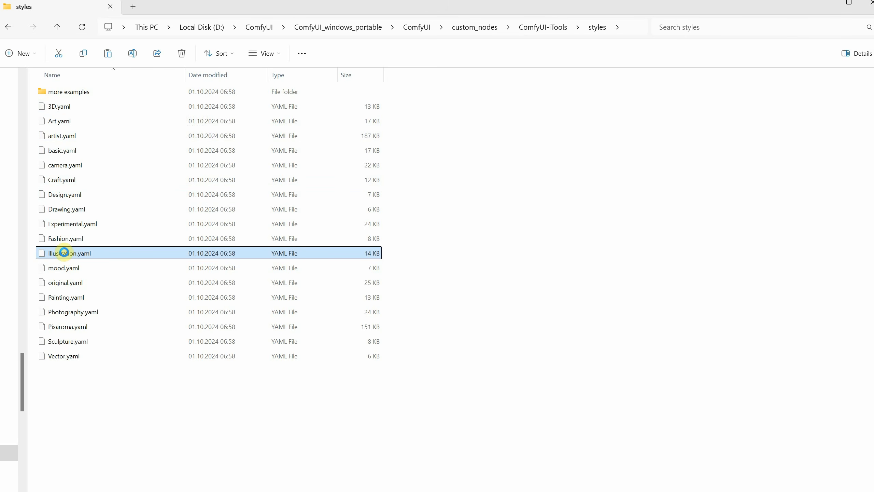
{"action": "right_click", "coordinate": [64, 252]}
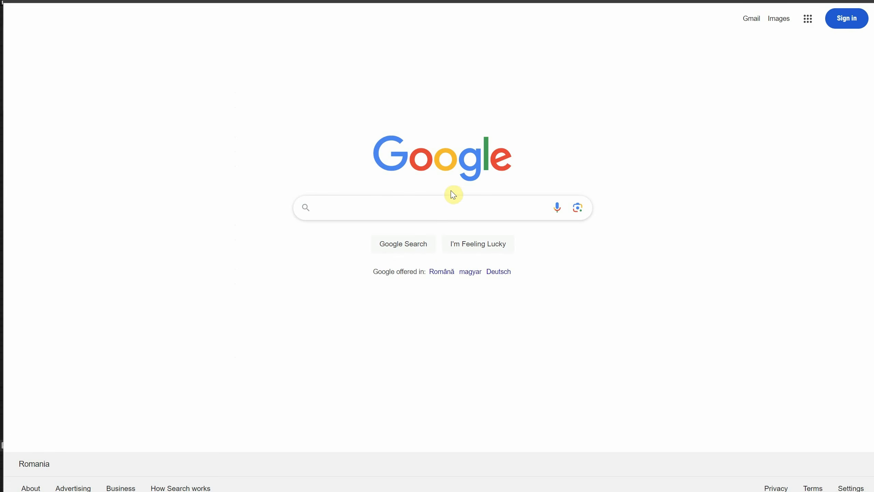
Search the web for notepad++
{"action": "left_click", "coordinate": [444, 201]}
{"action": "type", "text": "notep"}
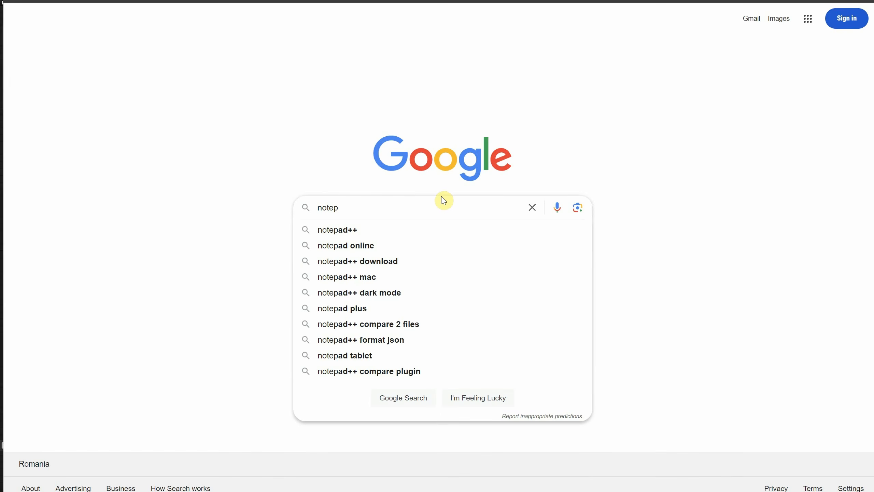
{"action": "key", "text": "Down"}
{"action": "key", "text": "Return"}
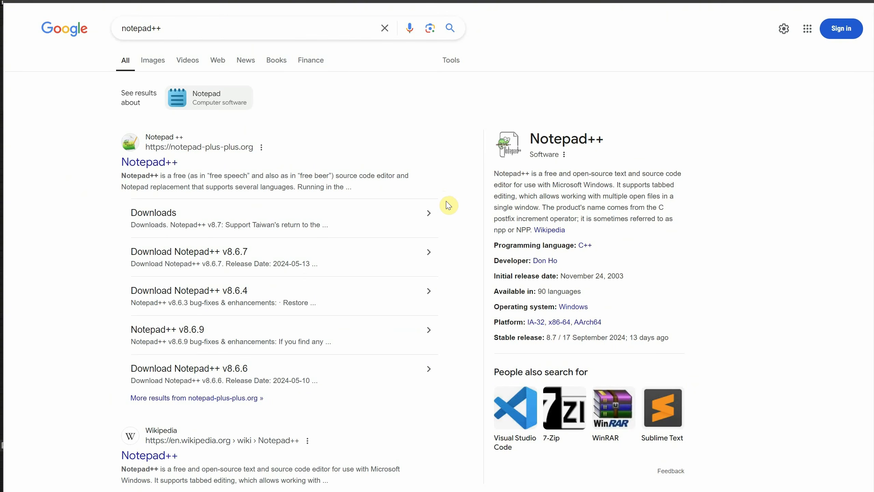
Open the Notepad++ website's downloads and go to the Notepad++ v8.6.7 download page
{"action": "left_click", "coordinate": [172, 144]}
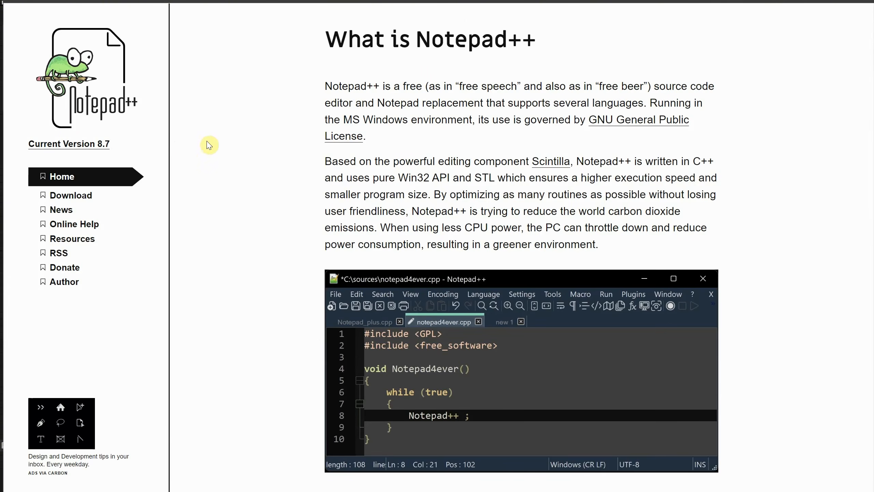
{"action": "left_click", "coordinate": [71, 195]}
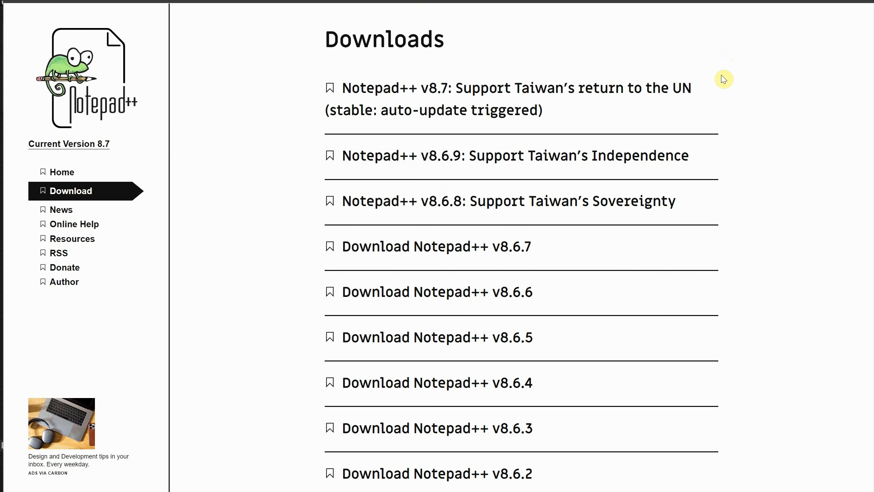
{"action": "left_click", "coordinate": [470, 247]}
{"action": "left_click", "coordinate": [511, 357]}
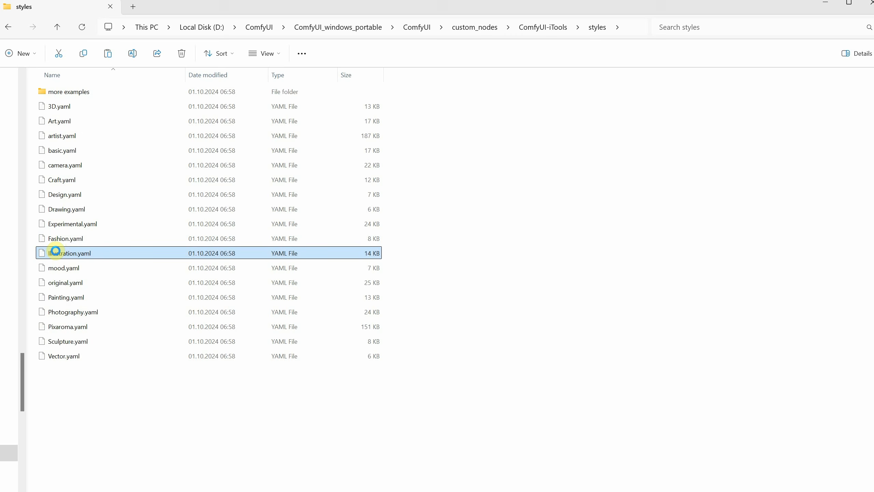
Open Illustration.yaml with Notepad++ and maximize the editor window
{"action": "right_click", "coordinate": [55, 250]}
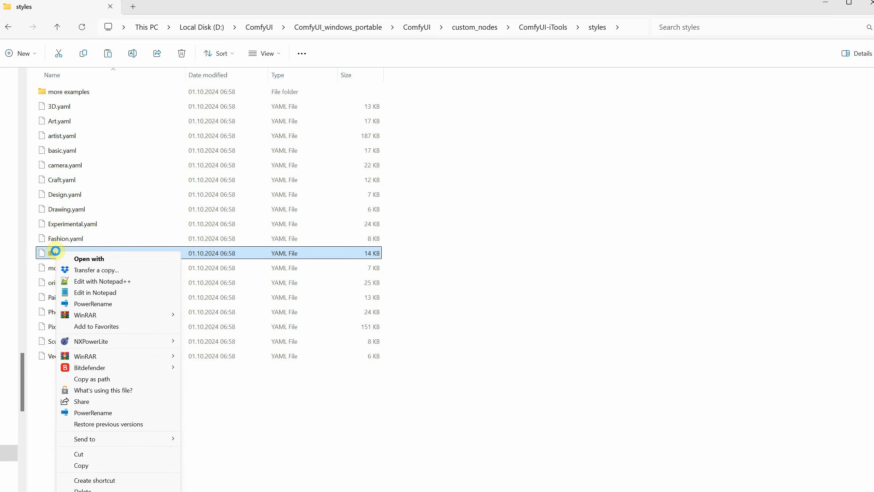
{"action": "left_click", "coordinate": [101, 282]}
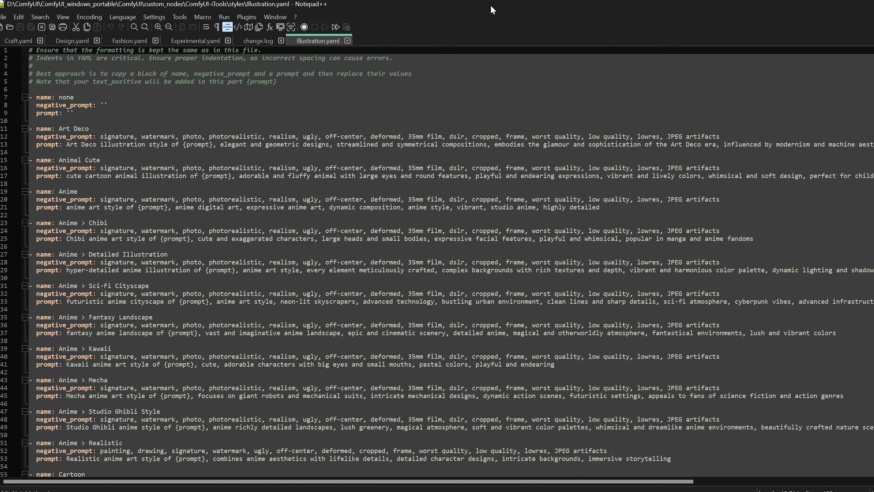
{"action": "left_click_drag", "start_coordinate": [873, 491], "coordinate": [873, 491]}
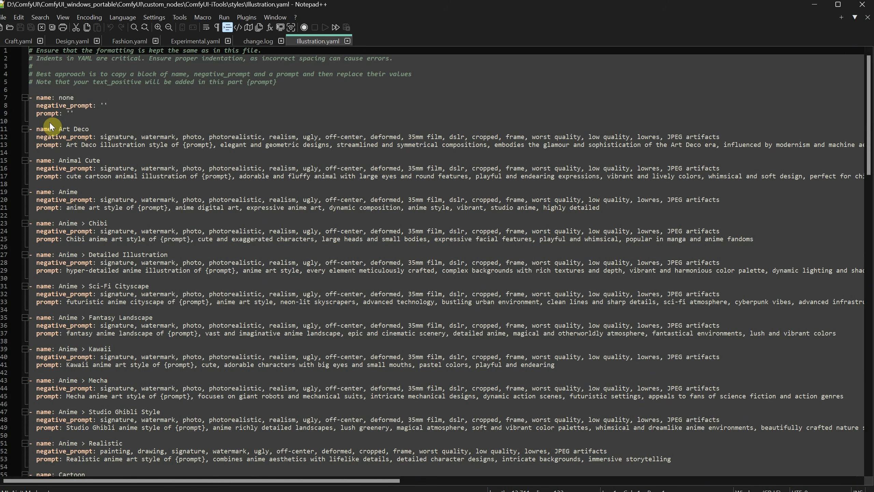
Copy the Art Deco style block with its name, negative_prompt and prompt lines
{"action": "left_click", "coordinate": [37, 126]}
{"action": "left_click", "coordinate": [36, 127]}
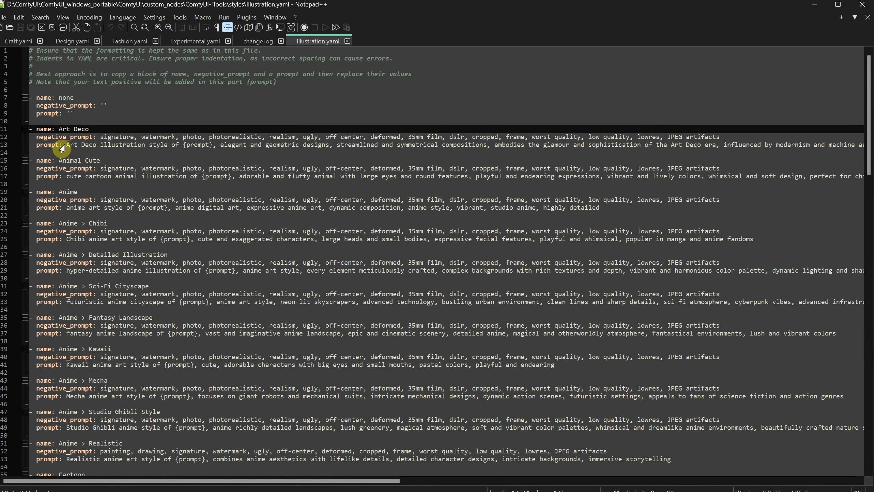
{"action": "left_click_drag", "start_coordinate": [62, 149], "coordinate": [35, 130]}
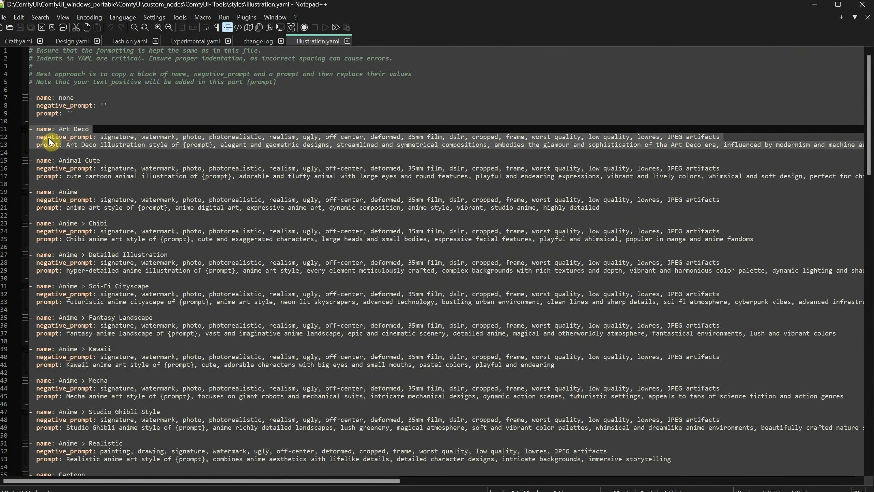
{"action": "key", "text": "ctrl+c"}
{"action": "left_click", "coordinate": [49, 153]}
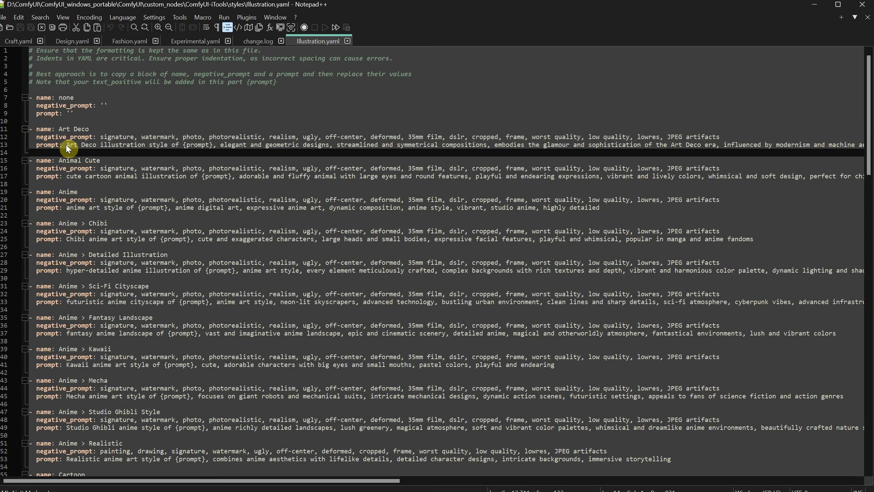
Rename the Art Deco style to Art Deco My Style
{"action": "left_click", "coordinate": [91, 126]}
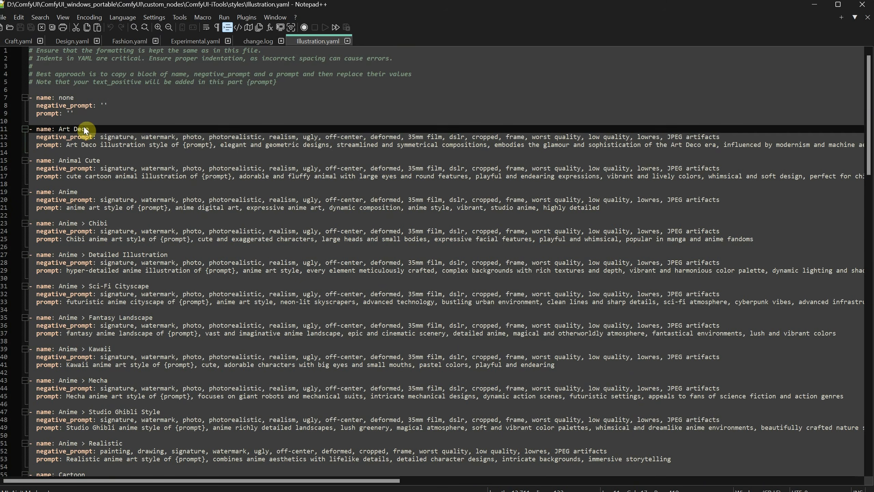
{"action": "type", "text": "M"}
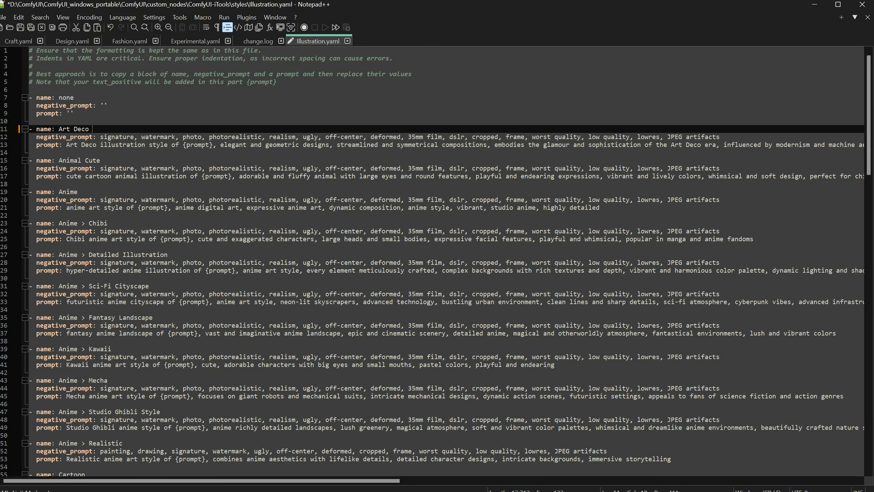
{"action": "type", "text": "y Style"}
Undo the style name change
{"action": "left_click", "coordinate": [209, 145]}
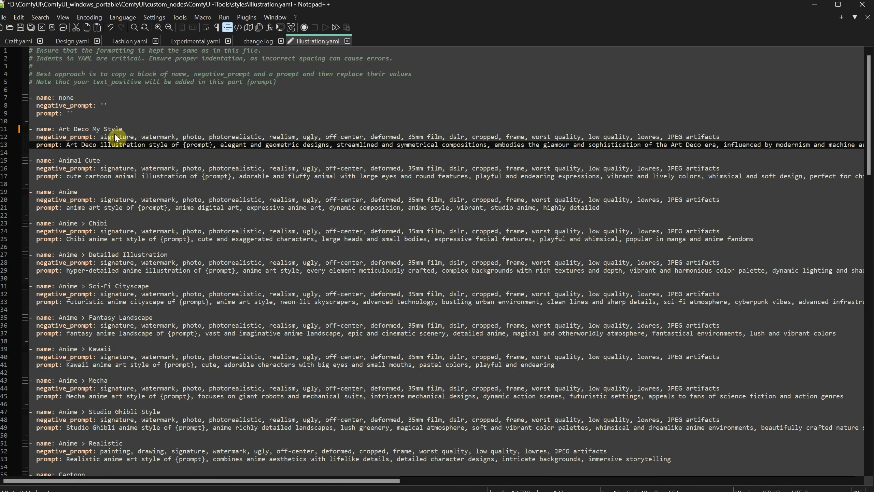
{"action": "left_click", "coordinate": [117, 138]}
{"action": "left_click", "coordinate": [95, 145]}
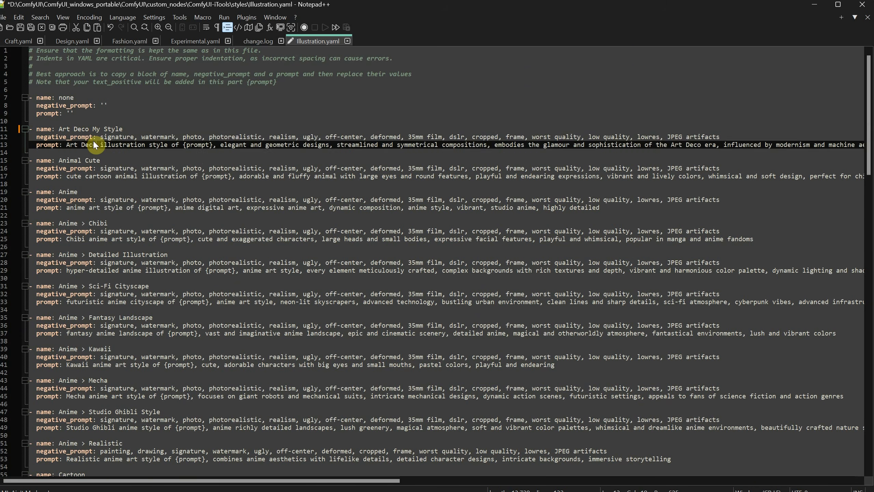
{"action": "key", "text": "ctrl+z"}
{"action": "left_click", "coordinate": [91, 157]}
{"action": "left_click", "coordinate": [45, 146]}
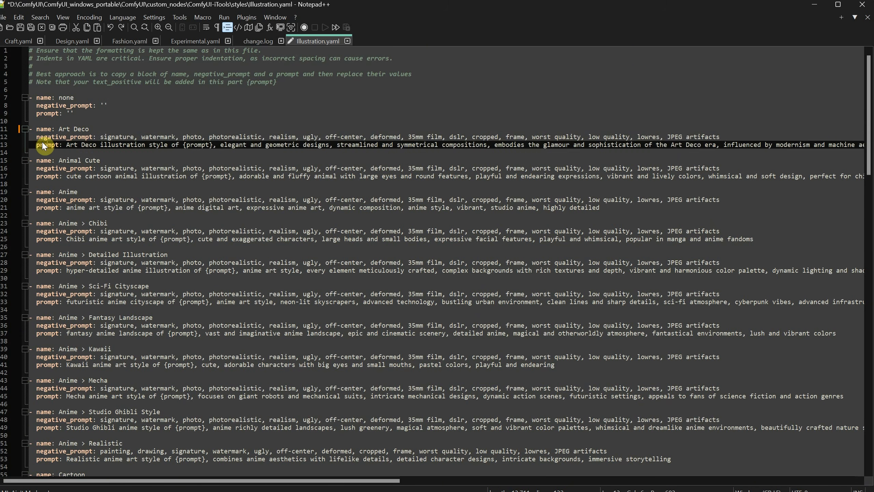
Duplicate the Art Deco style block directly below the original
{"action": "left_click_drag", "start_coordinate": [30, 153], "coordinate": [30, 130]}
{"action": "key", "text": "ctrl+c"}
{"action": "left_click", "coordinate": [45, 152]}
{"action": "key", "text": "Return"}
{"action": "key", "text": "ctrl+v"}
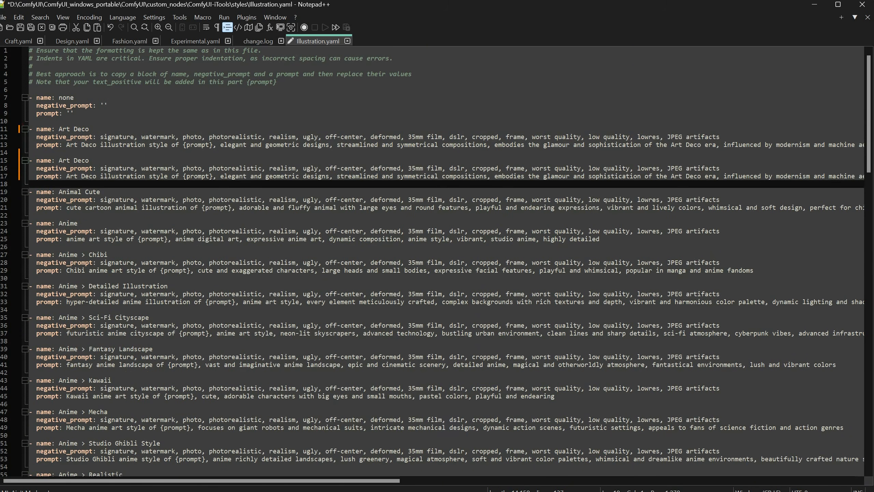
Rename the copied style to My Style and set its prompt to "my prompt comes here"
{"action": "type", "text": "My Style"}
{"action": "left_click_drag", "start_coordinate": [90, 161], "coordinate": [627, 174]}
{"action": "key", "text": "shift+End"}
{"action": "type", "text": "my prompt comes here"}
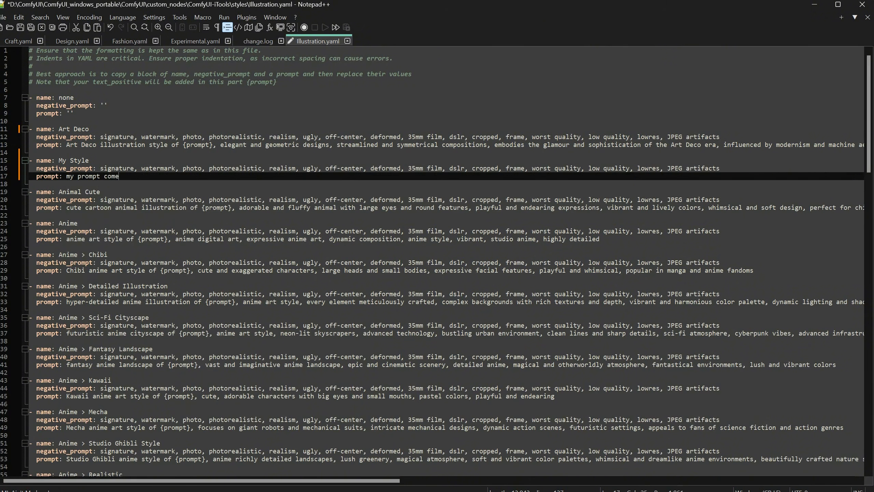
Set the copied style's negative prompt to "negative prompt comes here" and save the file
{"action": "left_click_drag", "start_coordinate": [99, 169], "coordinate": [719, 169]}
{"action": "type", "text": "negative prompt comes here"}
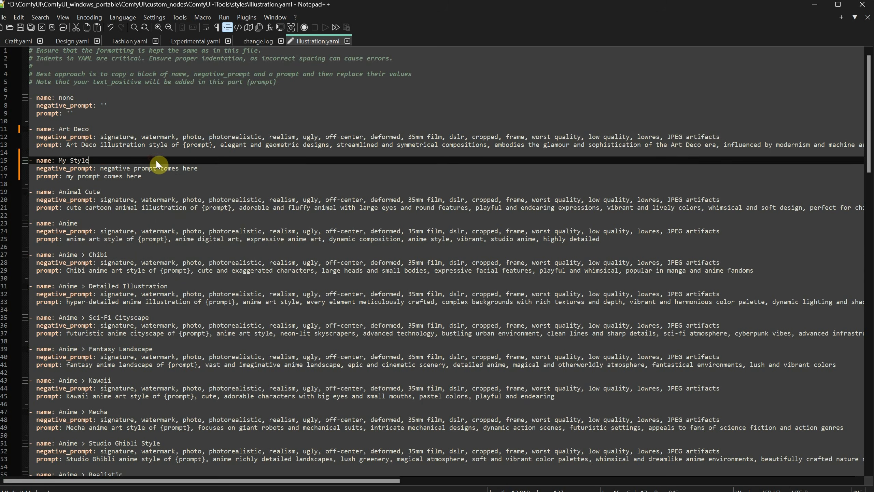
{"action": "left_click", "coordinate": [126, 176]}
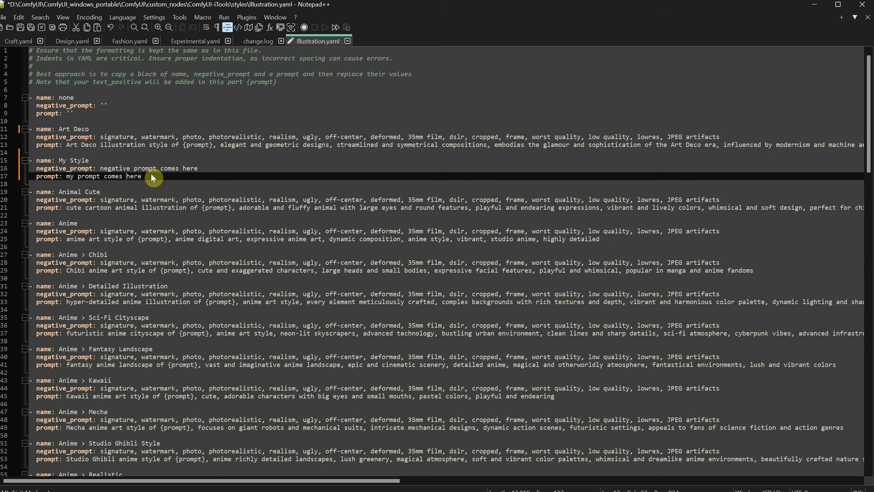
{"action": "left_click", "coordinate": [20, 28]}
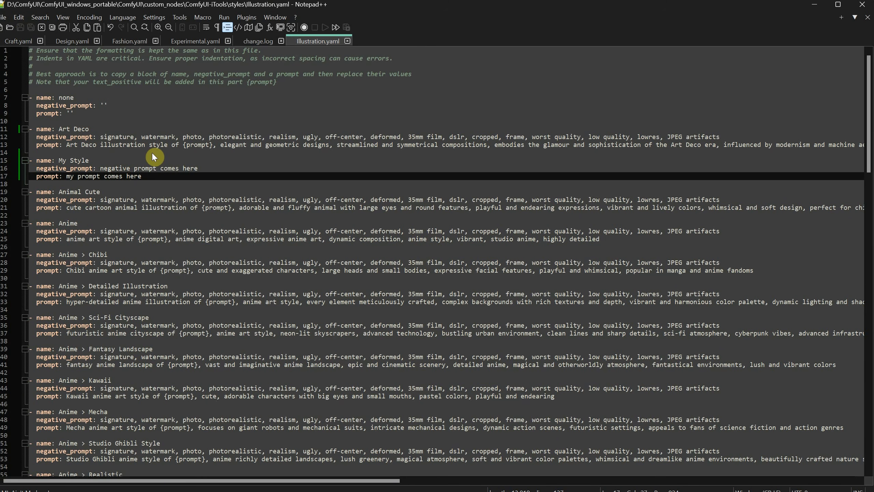
Switch to ComfyUI and restart the server from the Manager menu
{"action": "key", "text": "alt+Tab"}
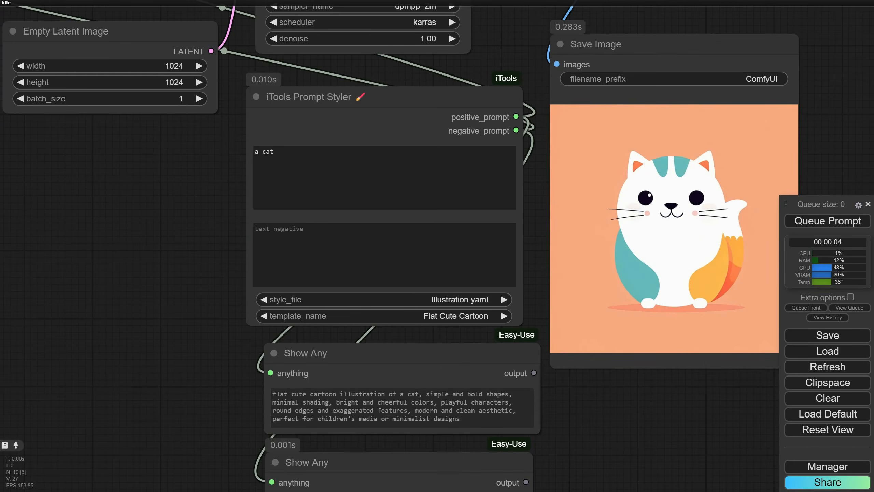
{"action": "left_click", "coordinate": [825, 466]}
{"action": "left_click", "coordinate": [445, 317]}
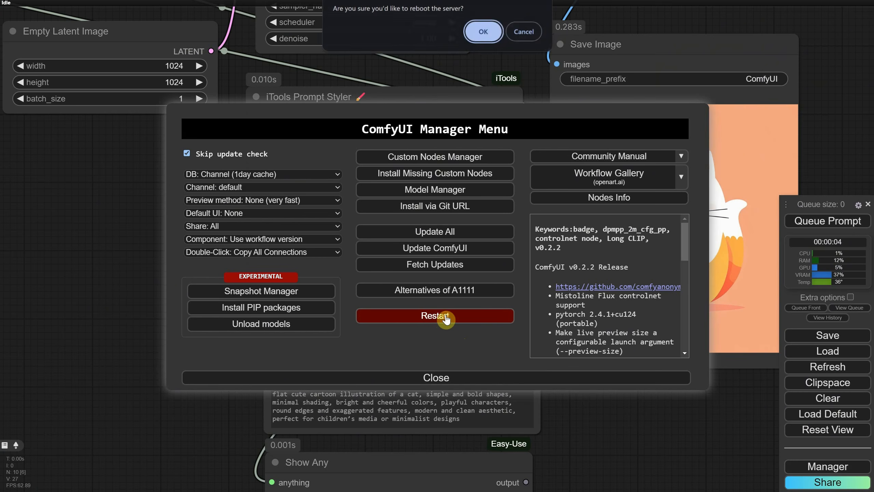
{"action": "left_click", "coordinate": [483, 35]}
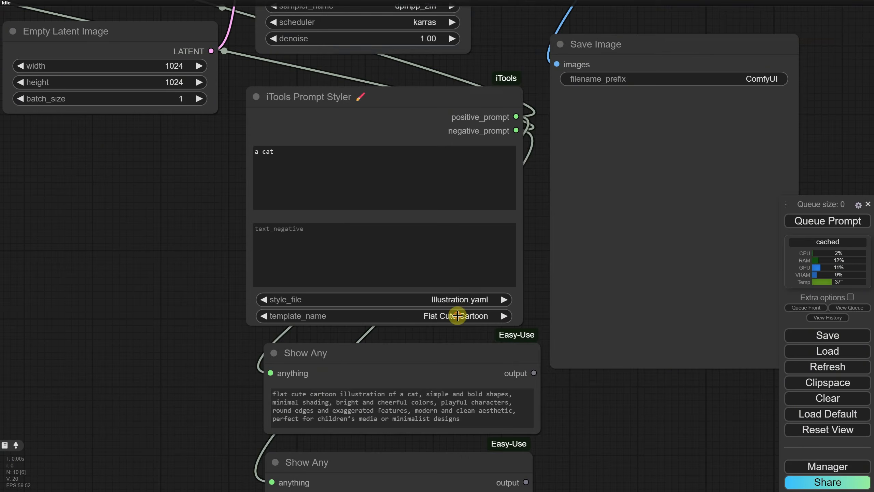
Select the My Style template in the iTools Prompt Styler and queue the prompt
{"action": "left_click", "coordinate": [455, 316]}
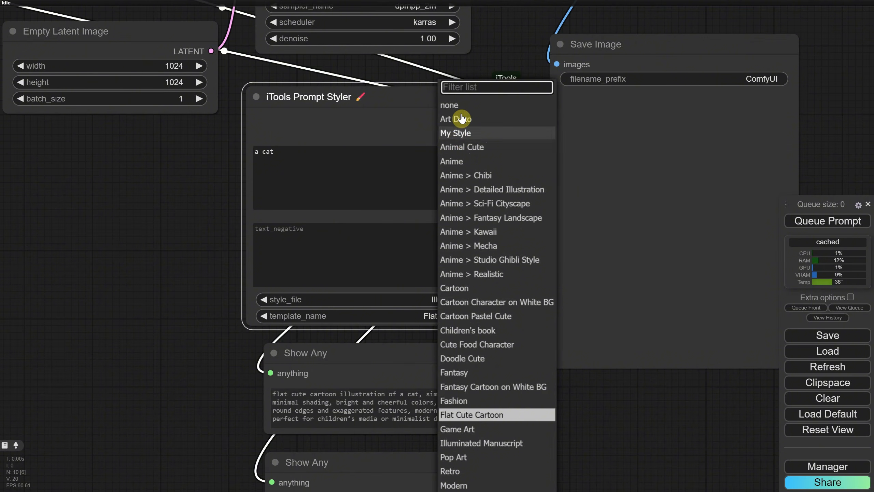
{"action": "left_click", "coordinate": [460, 135]}
{"action": "left_click", "coordinate": [828, 220]}
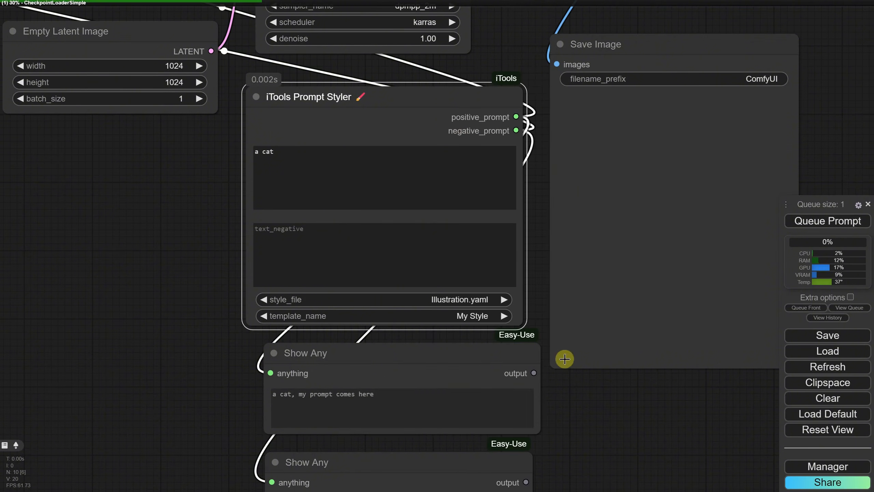
Inspect the Show Any nodes' styled positive and negative prompt outputs
{"action": "scroll", "coordinate": [564, 359], "scroll_direction": "down", "scroll_amount": 1}
{"action": "left_click_drag", "start_coordinate": [569, 391], "coordinate": [538, 322]}
{"action": "left_click_drag", "start_coordinate": [268, 322], "coordinate": [363, 324]}
{"action": "left_click_drag", "start_coordinate": [361, 423], "coordinate": [236, 414]}
{"action": "left_click_drag", "start_coordinate": [590, 379], "coordinate": [555, 440]}
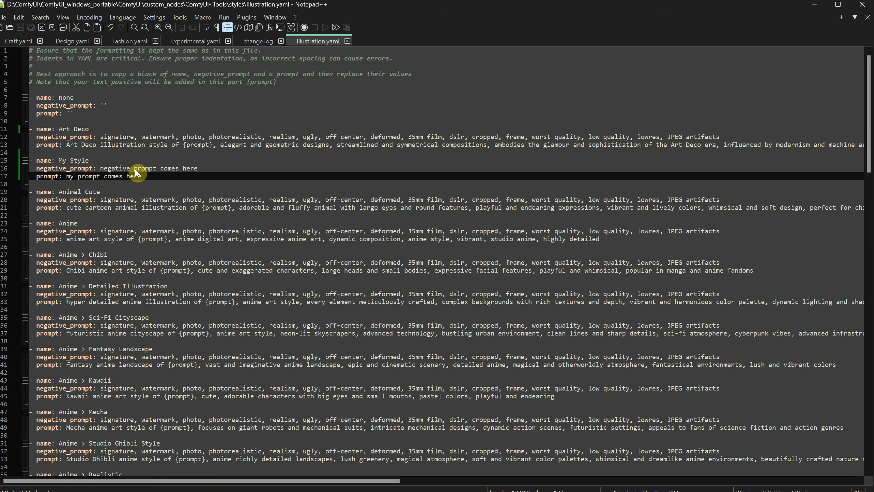
Add an extra leading space before the My Style entry to break its YAML indentation, and save the file
{"action": "left_click", "coordinate": [65, 158]}
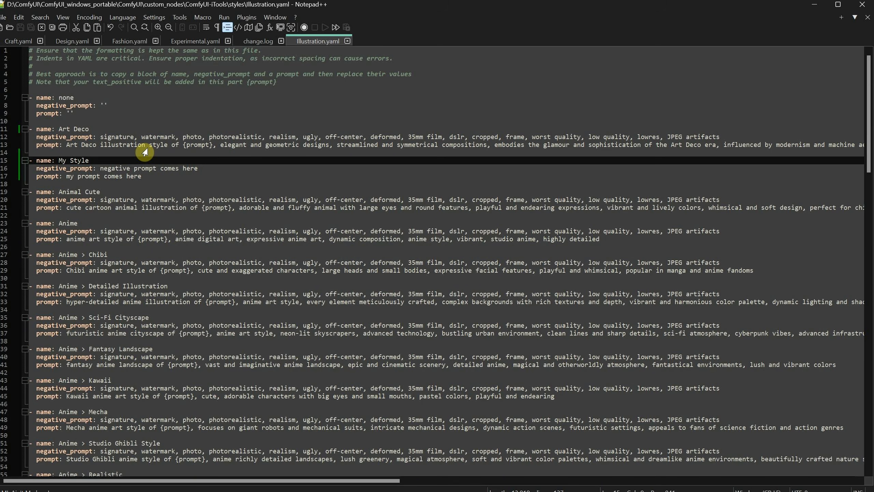
{"action": "key", "text": "BackSpace"}
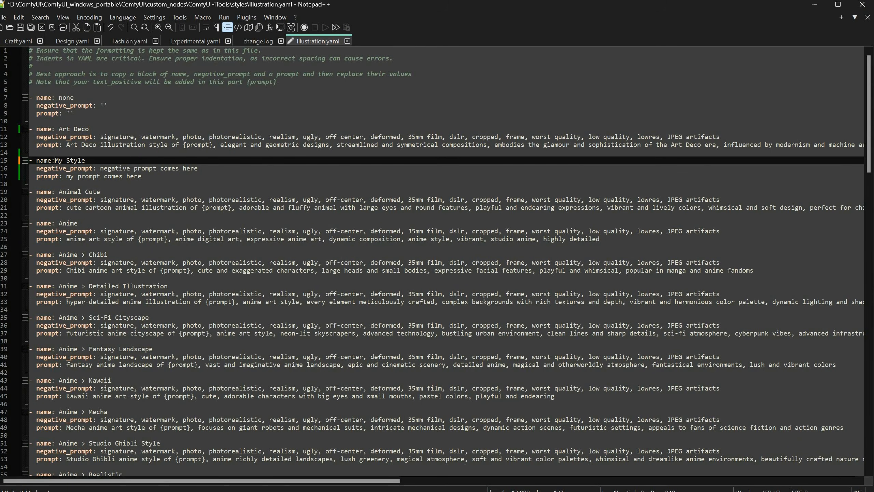
{"action": "left_click", "coordinate": [131, 192]}
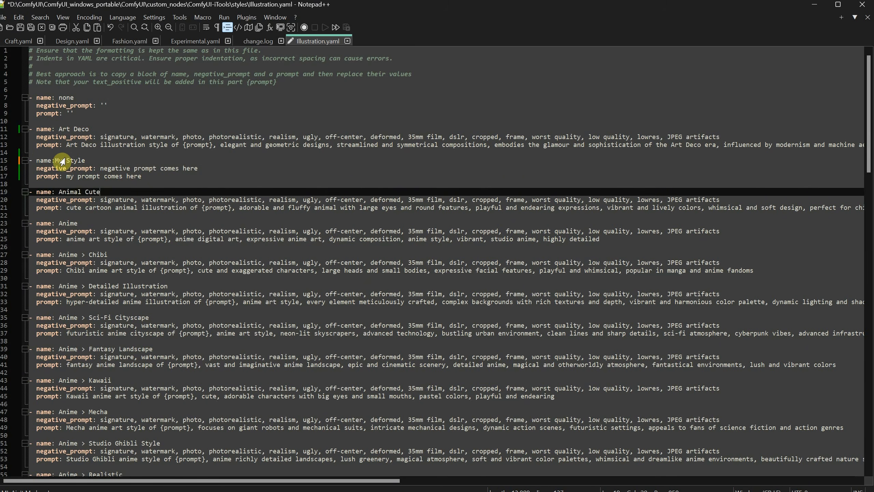
{"action": "left_click", "coordinate": [62, 161]}
{"action": "left_click", "coordinate": [140, 180]}
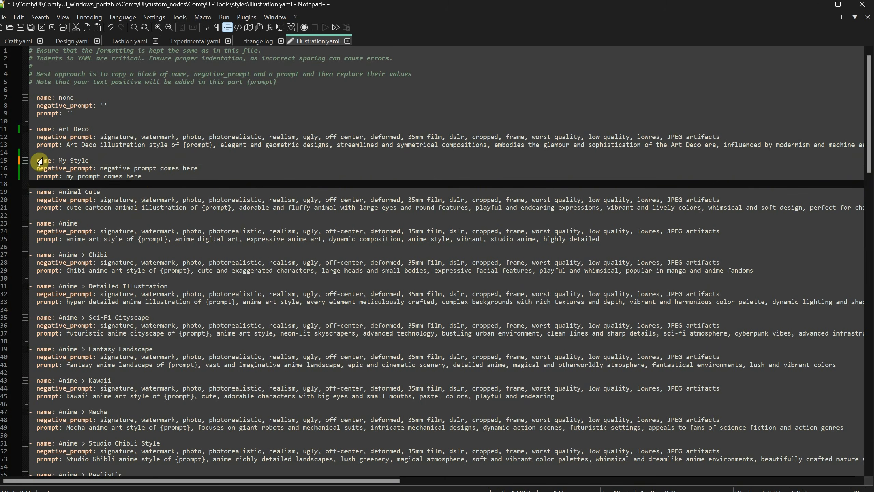
{"action": "left_click", "coordinate": [25, 164]}
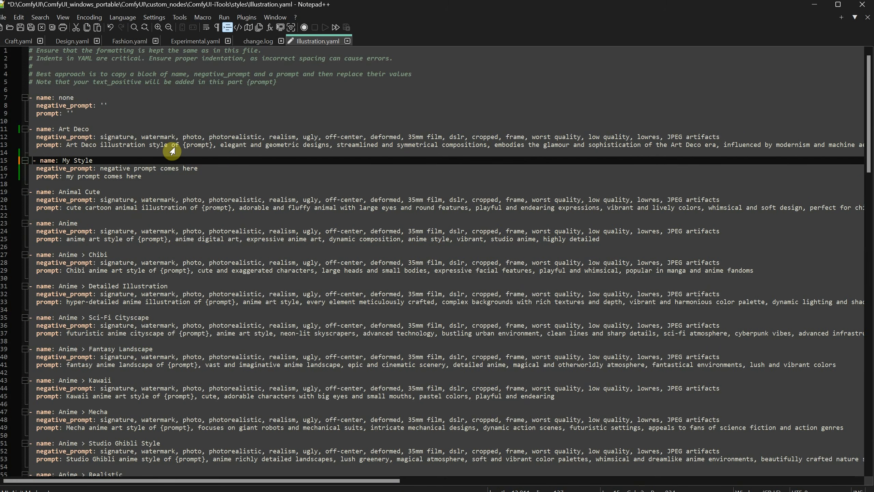
{"action": "left_click", "coordinate": [185, 184]}
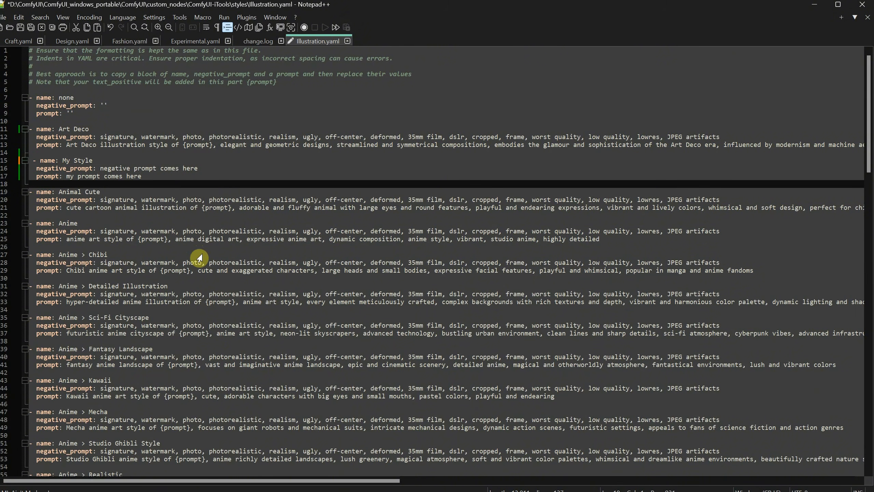
{"action": "left_click_drag", "start_coordinate": [37, 159], "coordinate": [32, 159]}
{"action": "left_click", "coordinate": [171, 192]}
{"action": "left_click", "coordinate": [20, 27]}
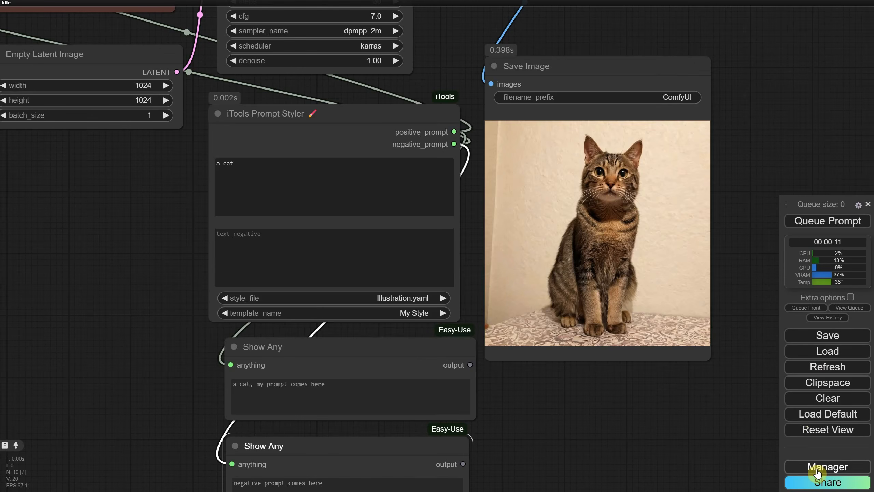
Restart the server and reselect Illustration.yaml as the style file
{"action": "left_click", "coordinate": [818, 468]}
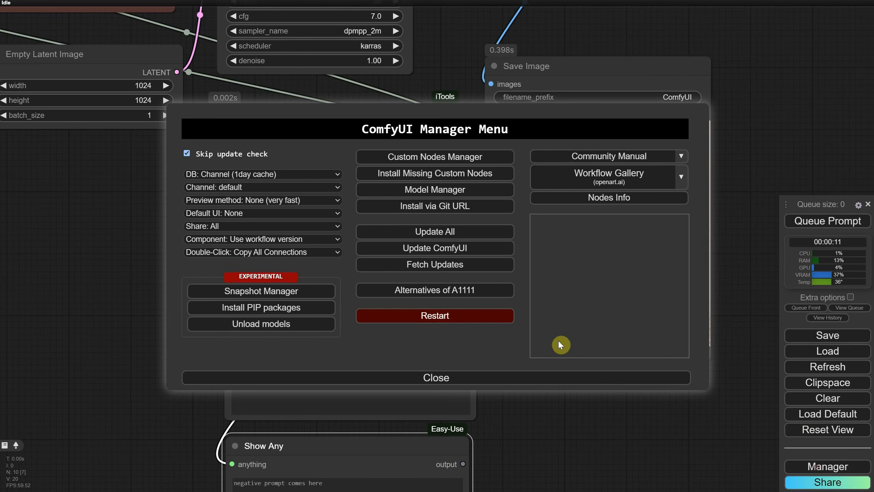
{"action": "left_click", "coordinate": [432, 314]}
{"action": "left_click", "coordinate": [416, 297]}
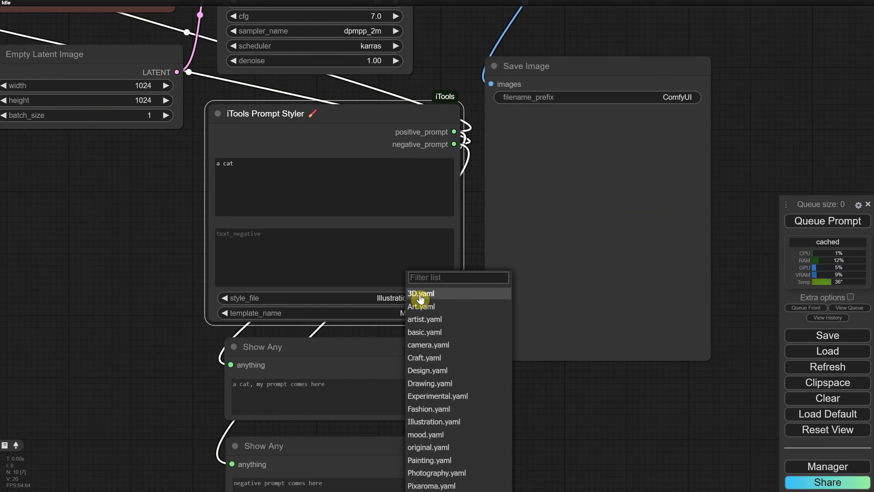
{"action": "left_click", "coordinate": [430, 422]}
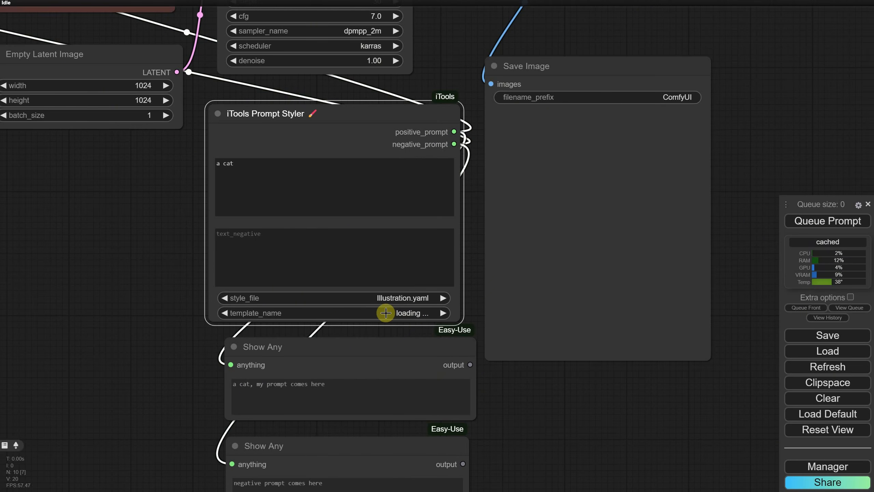
Examine the console's YAML parsing errors for Illustration.yaml and their line numbers
{"action": "key", "text": "alt+Tab"}
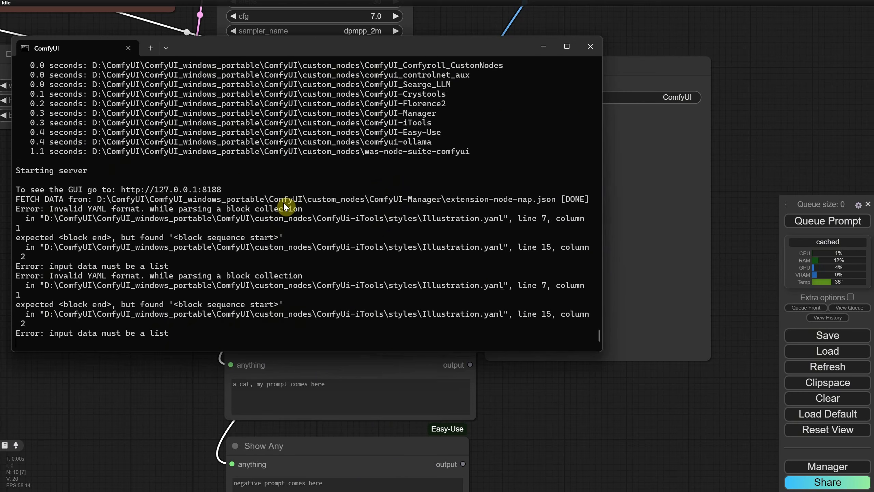
{"action": "mouse_move", "coordinate": [54, 208]}
{"action": "left_mouse_down"}
{"action": "mouse_move", "coordinate": [269, 199]}
{"action": "mouse_move", "coordinate": [329, 210]}
{"action": "left_mouse_up"}
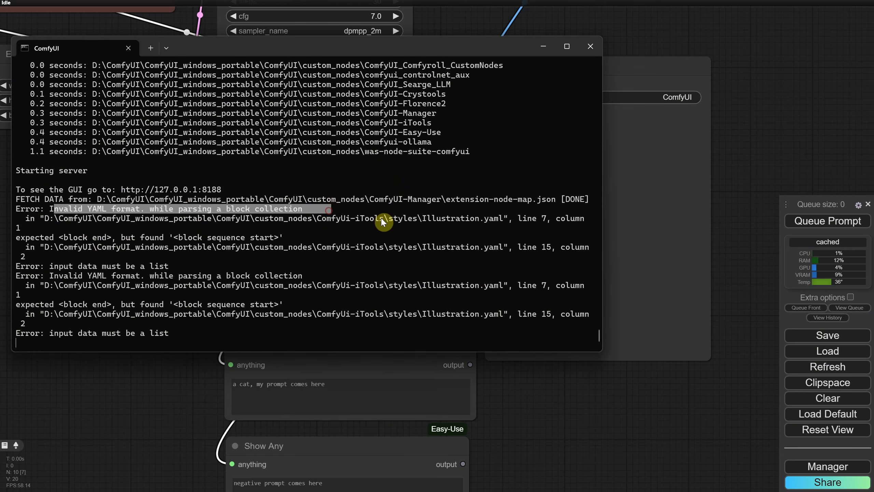
{"action": "left_click_drag", "start_coordinate": [539, 215], "coordinate": [549, 222]}
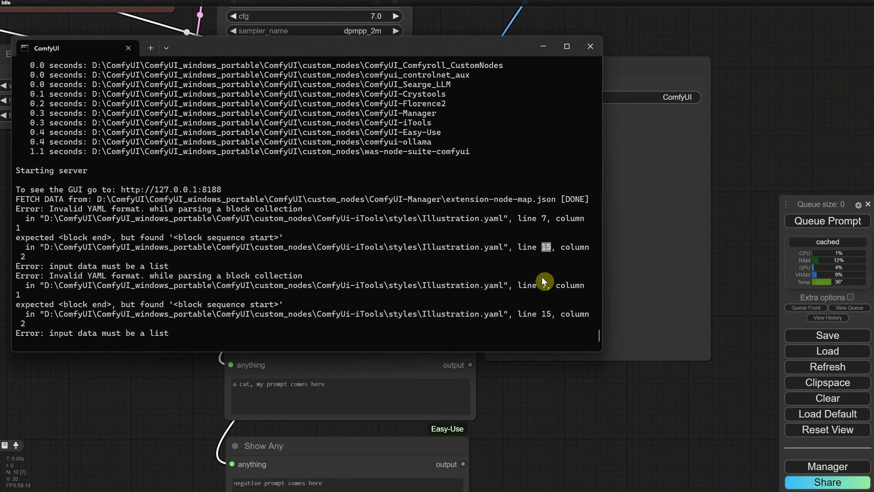
{"action": "left_click_drag", "start_coordinate": [542, 283], "coordinate": [550, 316]}
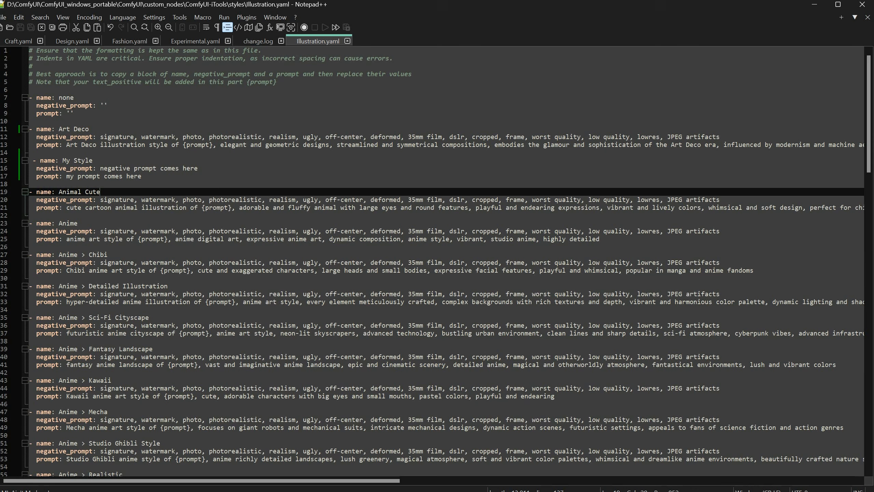
Remove the extra indentation so the My Style entry aligns with the other entries, and save the file
{"action": "left_click", "coordinate": [120, 175]}
{"action": "left_click", "coordinate": [53, 86]}
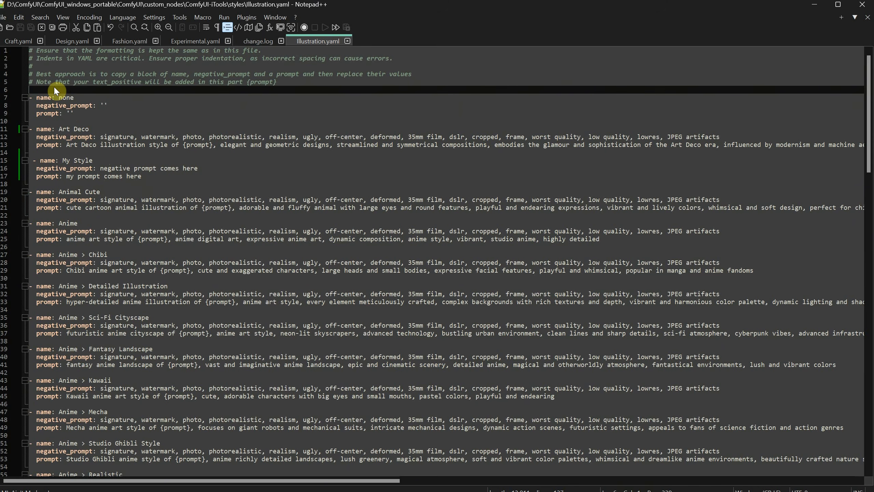
{"action": "left_click", "coordinate": [51, 93]}
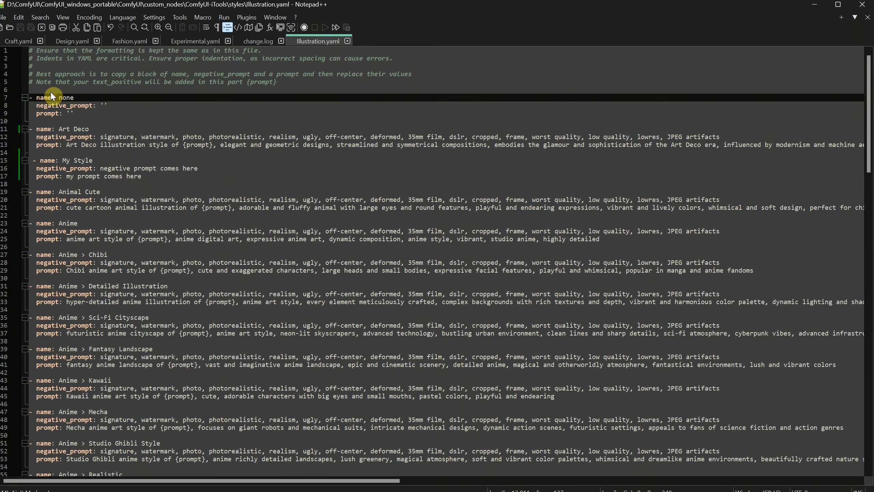
{"action": "left_click", "coordinate": [36, 160]}
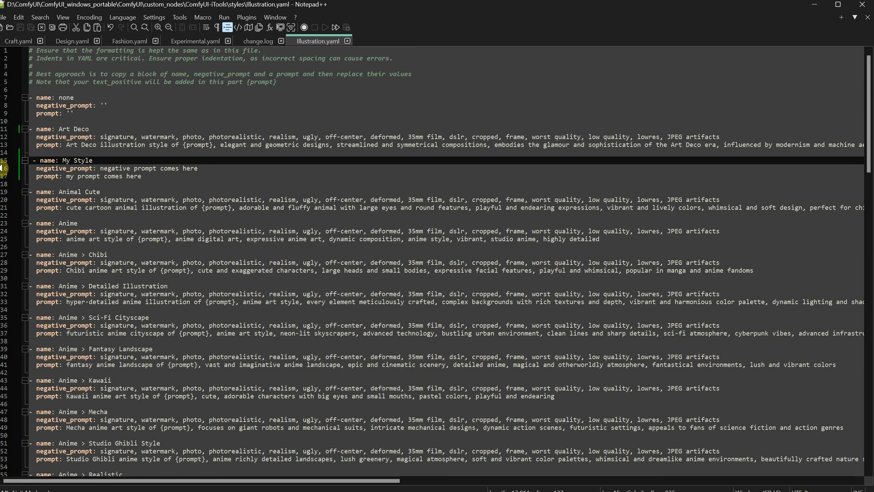
{"action": "left_click", "coordinate": [33, 129]}
{"action": "left_click", "coordinate": [62, 153]}
{"action": "left_click", "coordinate": [33, 161]}
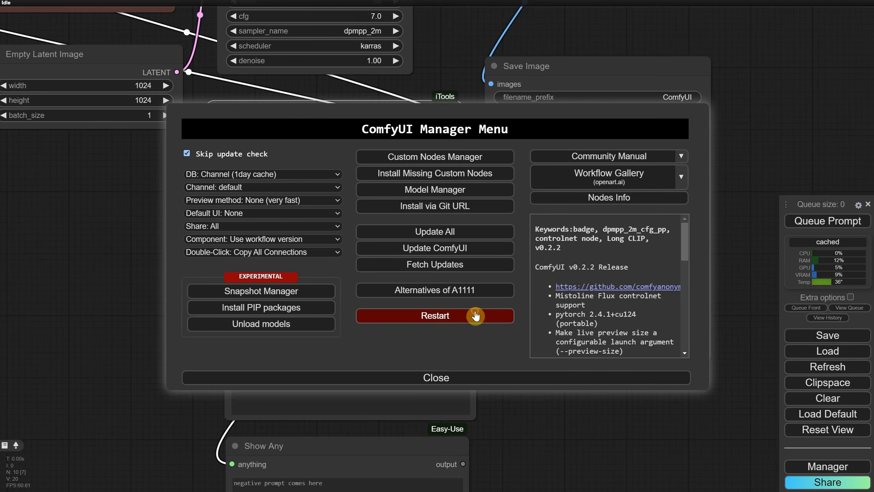
Restart the server again and reselect Illustration.yaml as the style file
{"action": "left_click", "coordinate": [475, 316]}
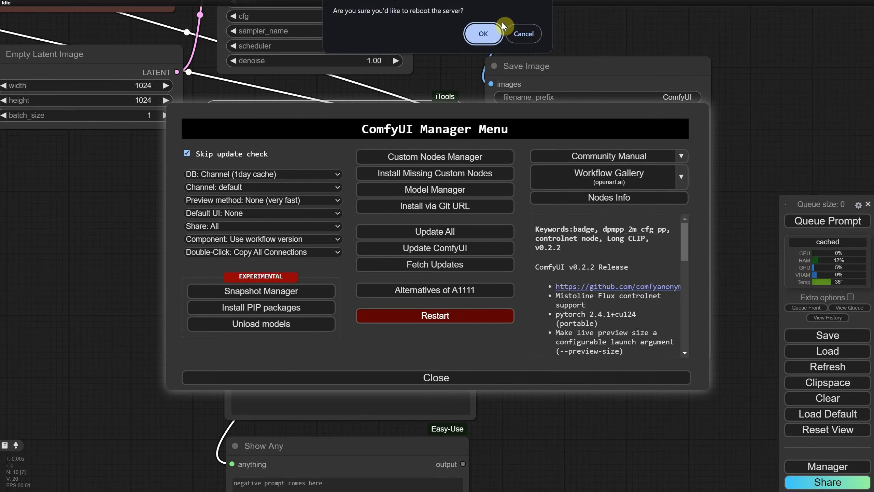
{"action": "left_click", "coordinate": [484, 35]}
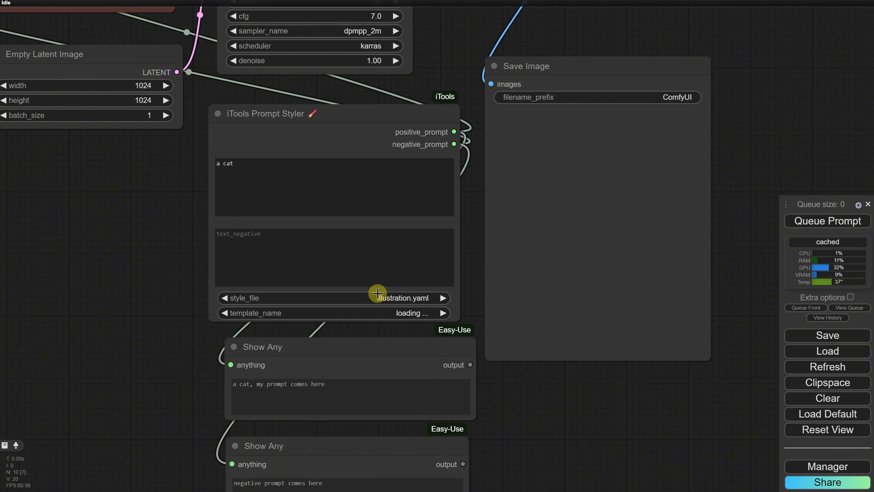
{"action": "left_click", "coordinate": [378, 293]}
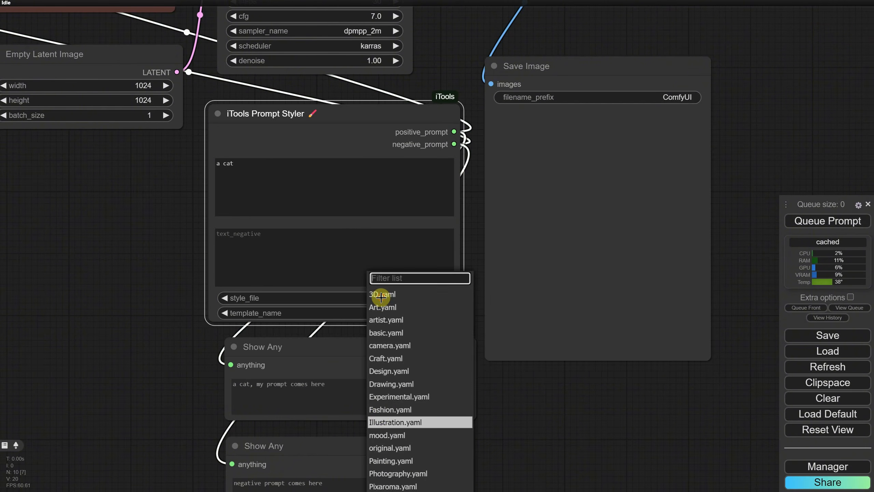
{"action": "left_click", "coordinate": [387, 423]}
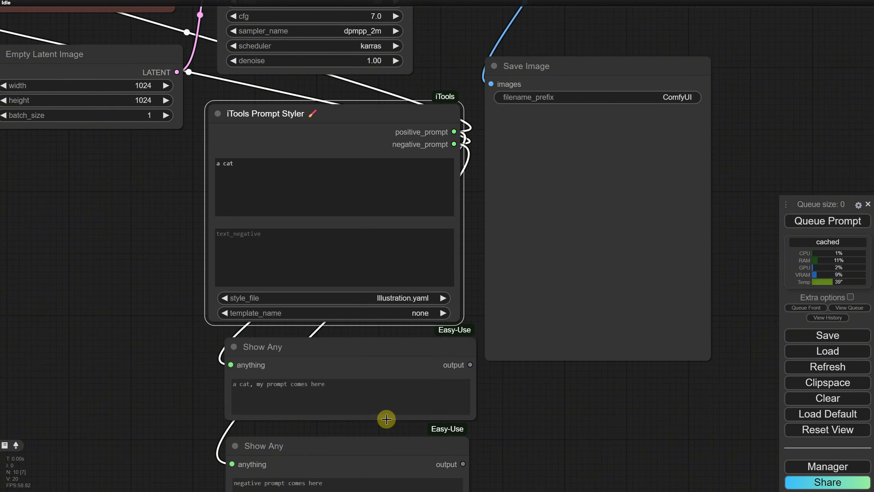
Choose the My Style template in the prompt styler
{"action": "left_click", "coordinate": [417, 314]}
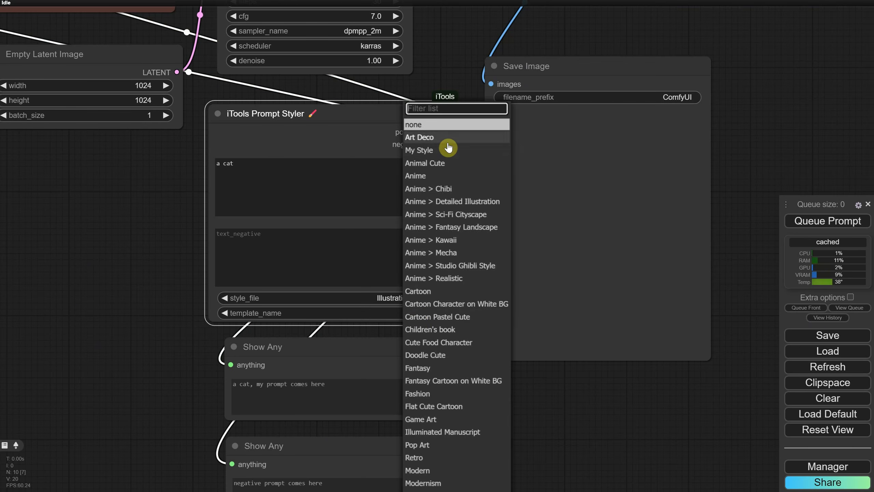
{"action": "left_click", "coordinate": [440, 153]}
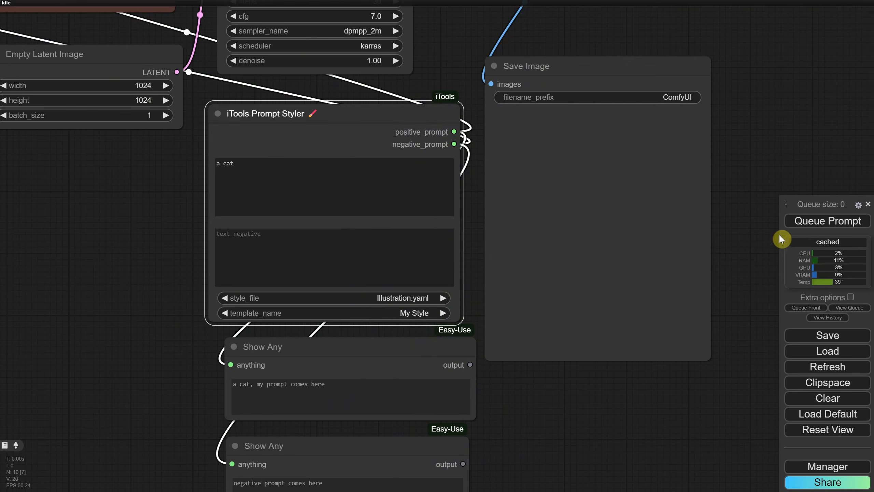
Queue the prompt to generate an image with the My Style template
{"action": "left_click", "coordinate": [806, 223]}
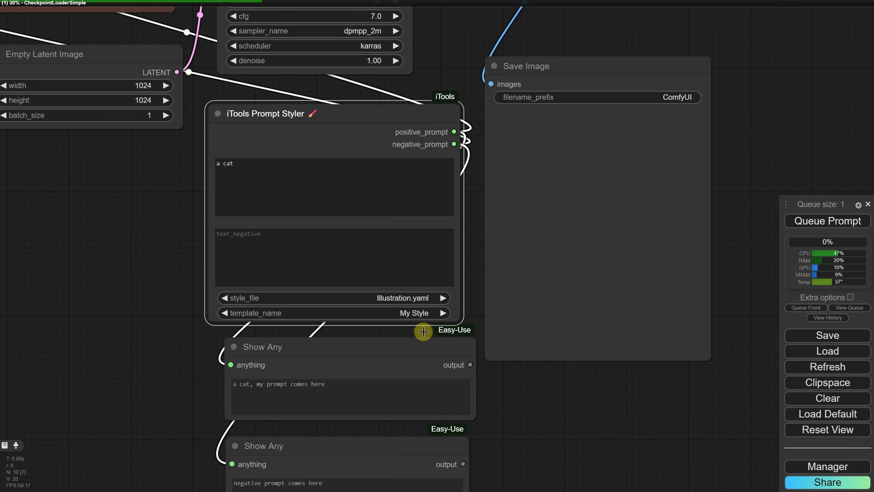
Load the workflow file EP10 Flux 1 Dev GGUF TXT2IMG Workflow.json
{"action": "left_click", "coordinate": [420, 311]}
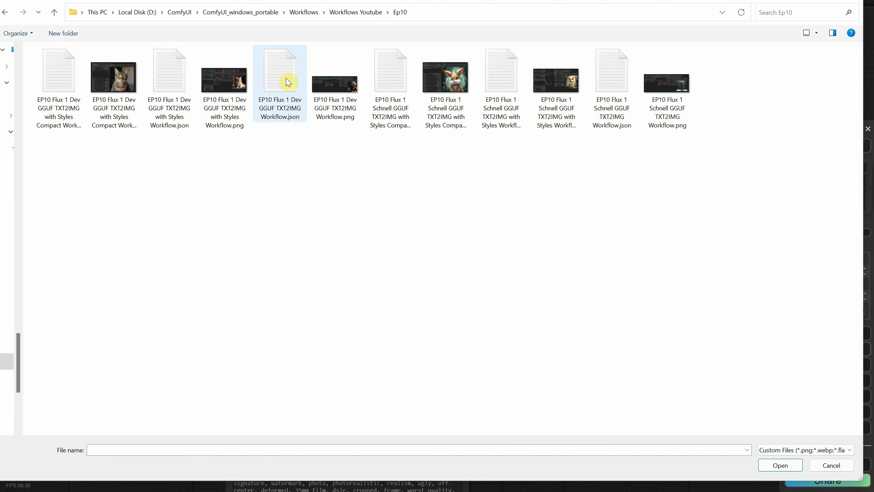
{"action": "double_click", "coordinate": [287, 82]}
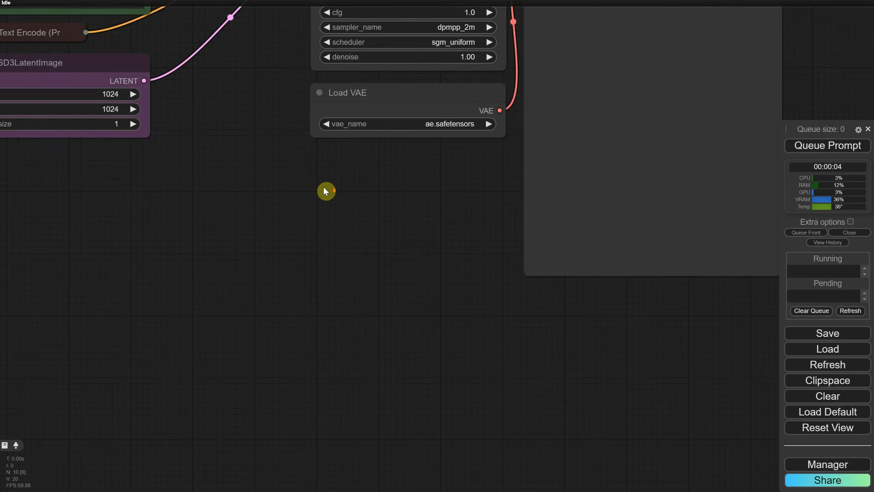
Add an iTools Prompt Styler Extra node below the DualCLIPLoader node
{"action": "left_click_drag", "start_coordinate": [269, 187], "coordinate": [415, 284]}
{"action": "scroll", "coordinate": [381, 335], "scroll_direction": "down", "scroll_amount": 3}
{"action": "scroll", "coordinate": [177, 240], "scroll_direction": "up", "scroll_amount": 6}
{"action": "left_click_drag", "start_coordinate": [105, 220], "coordinate": [307, 322]}
{"action": "double_click", "coordinate": [308, 322]}
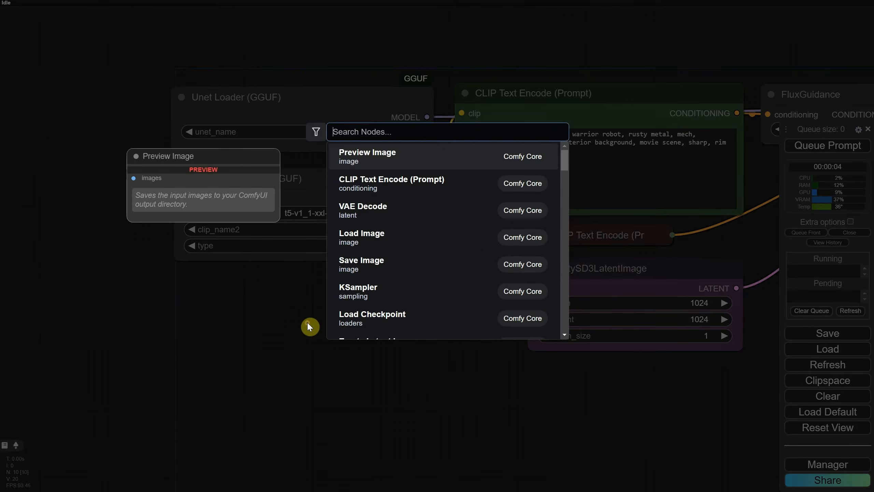
{"action": "type", "text": "itools"}
{"action": "left_click", "coordinate": [399, 317]}
{"action": "left_click_drag", "start_coordinate": [399, 316], "coordinate": [268, 300]}
{"action": "left_click_drag", "start_coordinate": [247, 289], "coordinate": [246, 289]}
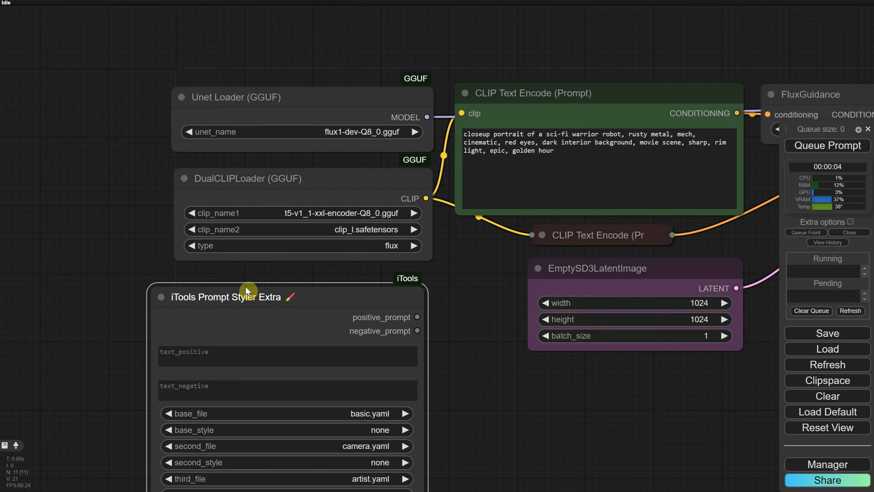
Convert the positive CLIP Text Encode node's text widget to an input and connect the styler's positive_prompt to it
{"action": "left_click", "coordinate": [536, 118]}
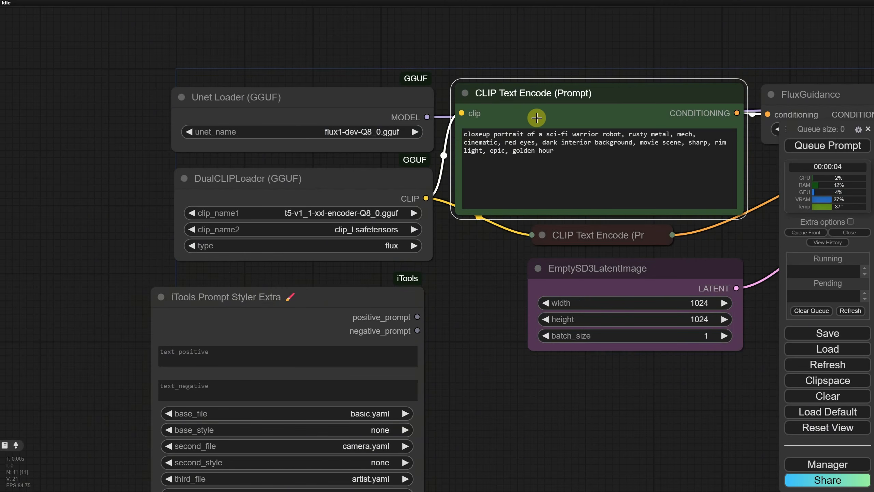
{"action": "right_click", "coordinate": [533, 104]}
{"action": "left_click", "coordinate": [600, 303]}
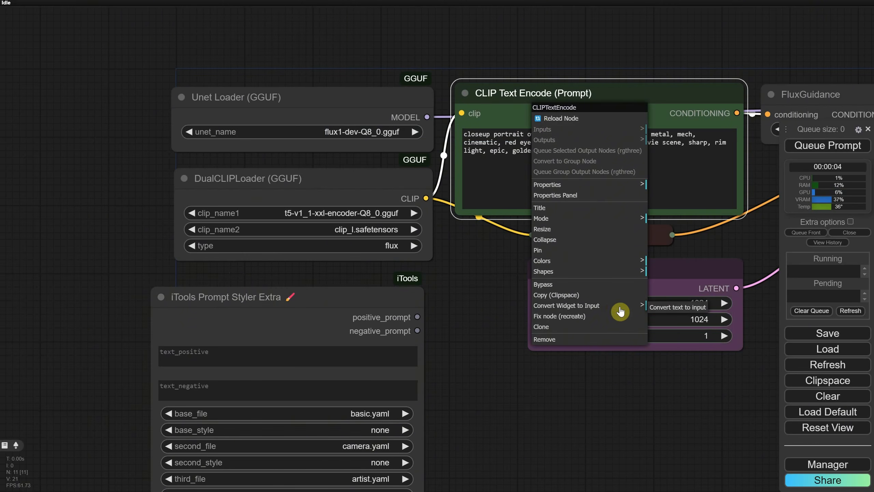
{"action": "left_click", "coordinate": [674, 308]}
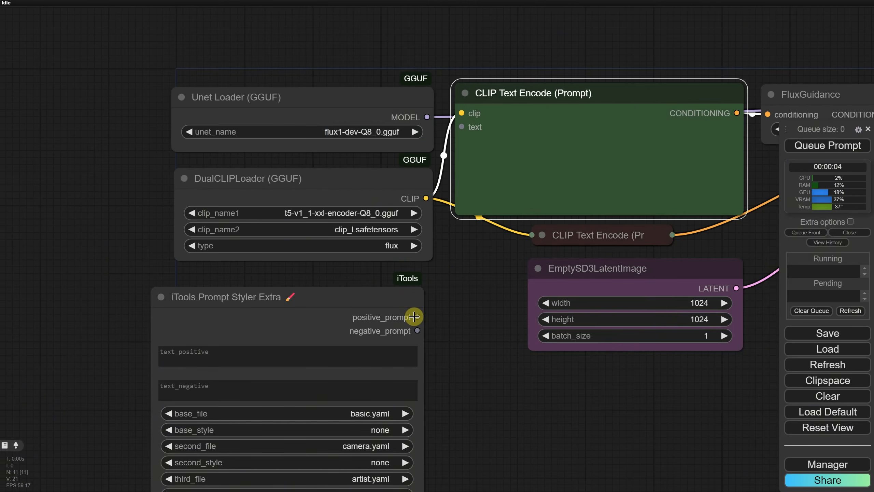
{"action": "left_click_drag", "start_coordinate": [414, 317], "coordinate": [461, 128]}
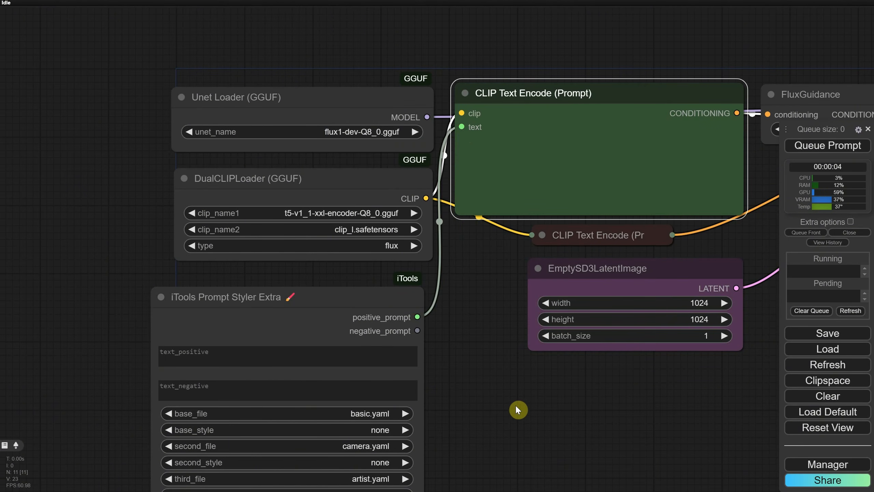
Shrink the positive CLIP Text Encode node and move it right of the loaders
{"action": "scroll", "coordinate": [513, 399], "scroll_direction": "down", "scroll_amount": 1}
{"action": "left_click_drag", "start_coordinate": [499, 358], "coordinate": [453, 343]}
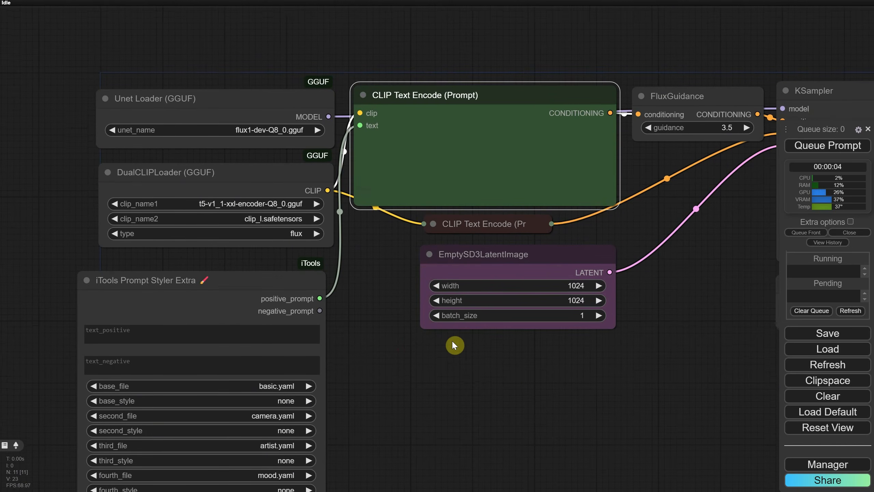
{"action": "left_click_drag", "start_coordinate": [616, 210], "coordinate": [458, 117]}
{"action": "left_click_drag", "start_coordinate": [396, 92], "coordinate": [472, 92]}
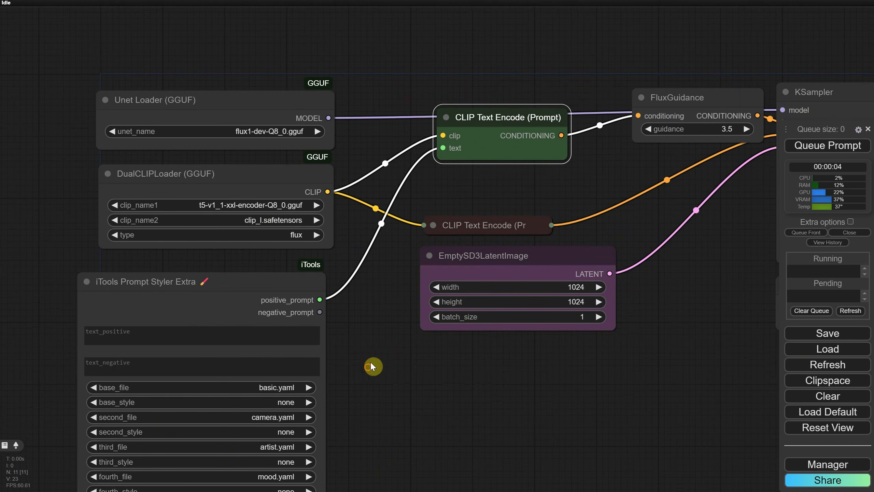
{"action": "left_click_drag", "start_coordinate": [371, 363], "coordinate": [420, 283]}
Color the iTools Prompt Styler Extra node green and enter "a cat" as its positive text
{"action": "right_click", "coordinate": [244, 222]}
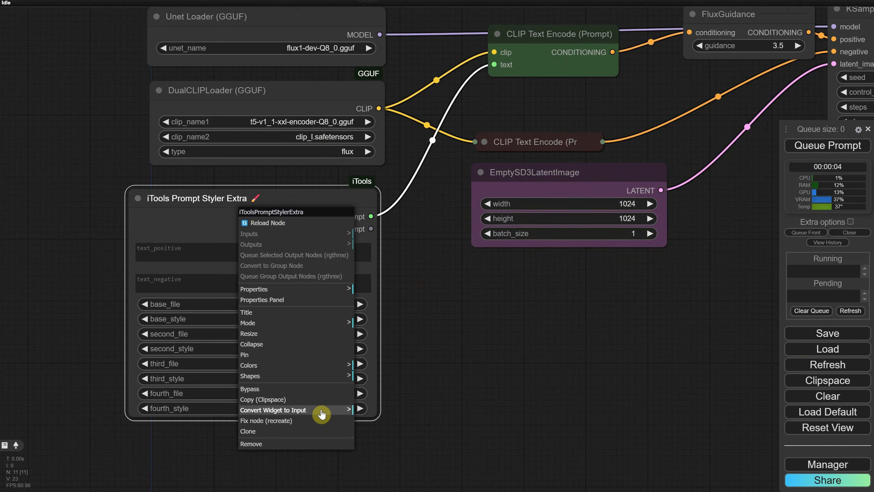
{"action": "left_click", "coordinate": [319, 368]}
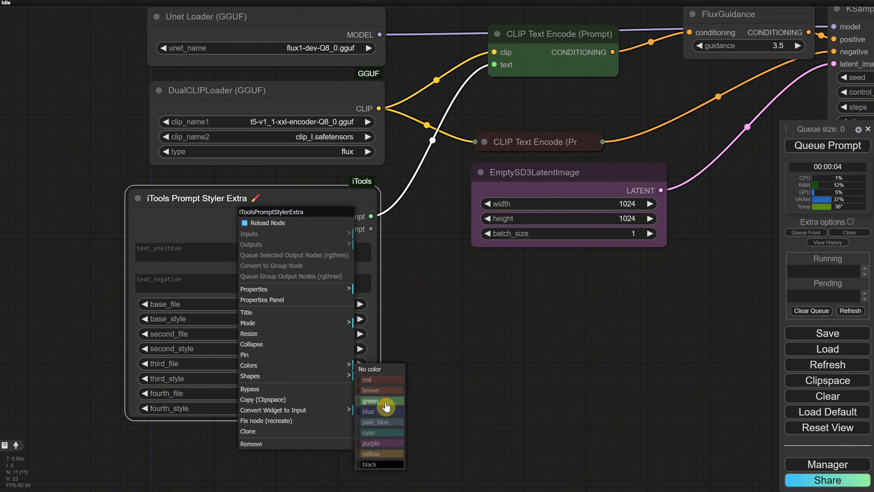
{"action": "left_click", "coordinate": [386, 409]}
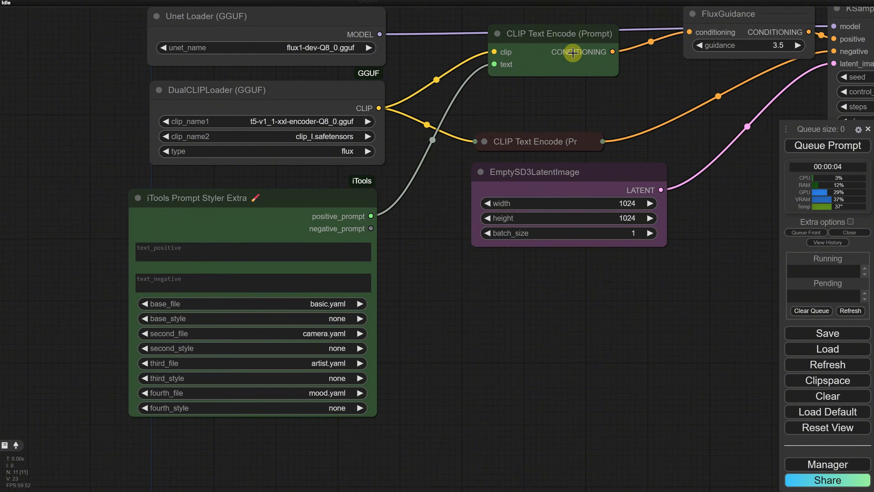
{"action": "left_click", "coordinate": [240, 253]}
{"action": "type", "text": "a cat"}
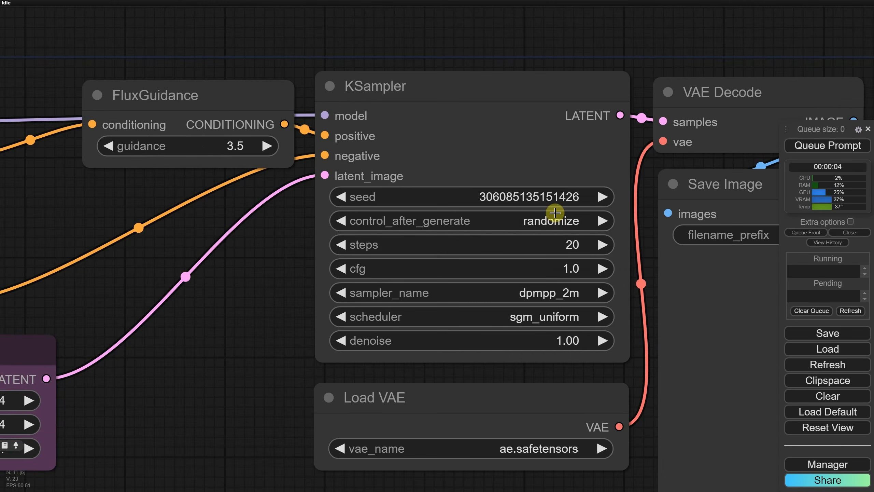
Set the KSampler's control_after_generate to fixed
{"action": "left_click", "coordinate": [555, 222]}
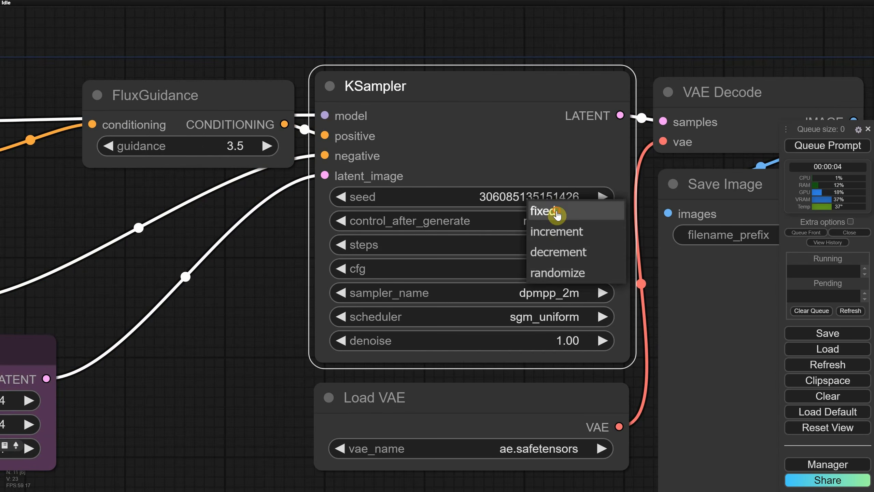
{"action": "left_click", "coordinate": [556, 211]}
Move the styler node and the Save Image node so they sit side by side
{"action": "scroll", "coordinate": [282, 273], "scroll_direction": "down", "scroll_amount": 6}
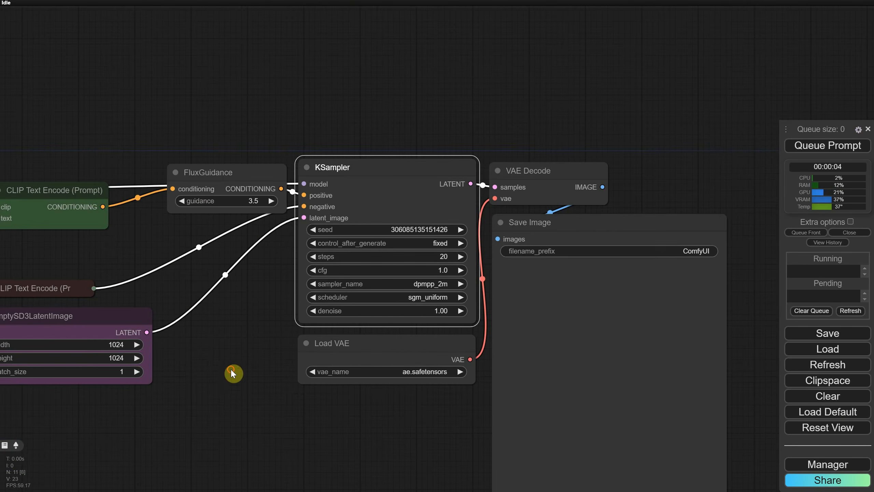
{"action": "left_click_drag", "start_coordinate": [231, 372], "coordinate": [397, 192]}
{"action": "scroll", "coordinate": [396, 206], "scroll_direction": "down", "scroll_amount": 4}
{"action": "left_click_drag", "start_coordinate": [397, 227], "coordinate": [395, 204]}
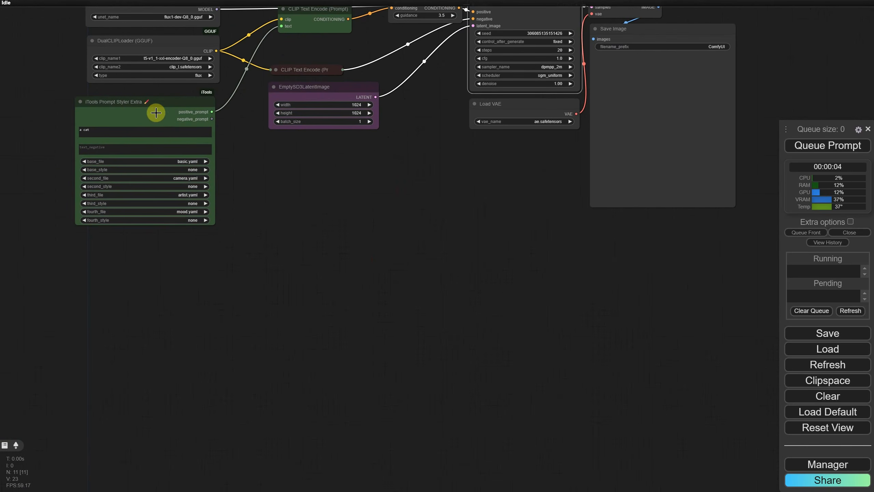
{"action": "left_click_drag", "start_coordinate": [156, 112], "coordinate": [312, 280]}
{"action": "left_click_drag", "start_coordinate": [684, 79], "coordinate": [489, 300]}
{"action": "scroll", "coordinate": [295, 342], "scroll_direction": "up", "scroll_amount": 10}
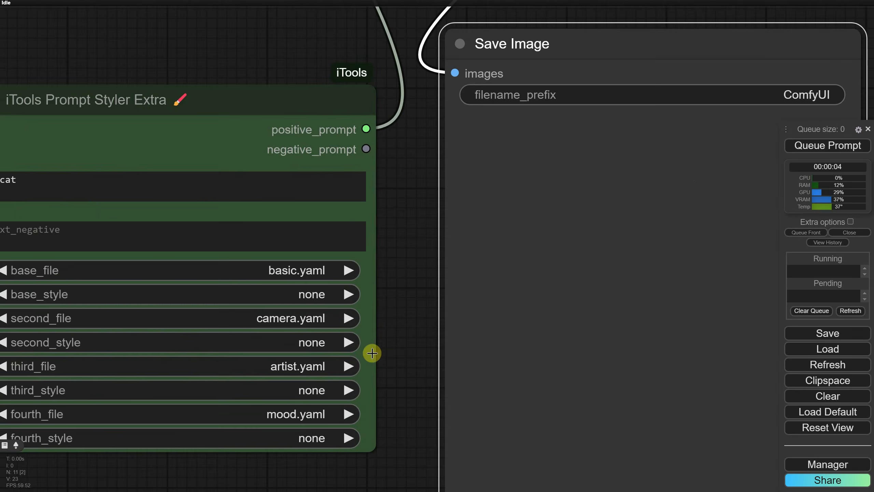
{"action": "left_click_drag", "start_coordinate": [411, 278], "coordinate": [390, 234]}
{"action": "scroll", "coordinate": [411, 181], "scroll_direction": "down", "scroll_amount": 2}
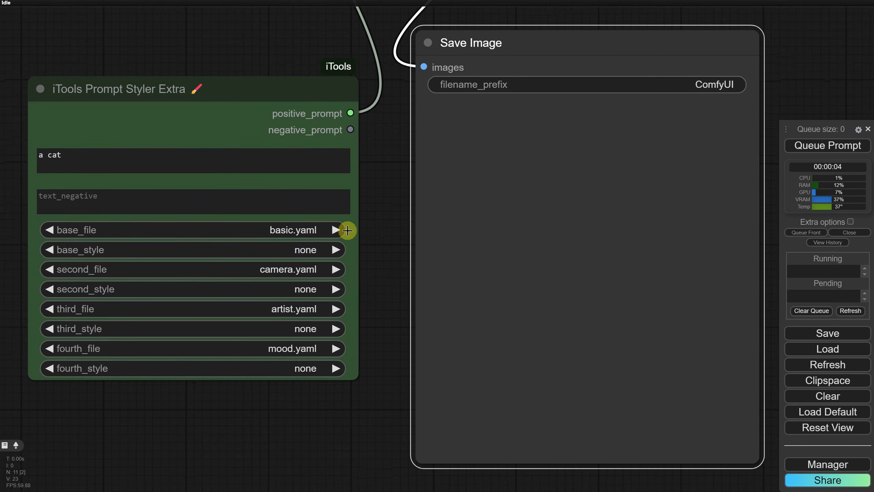
Set the base_file to Photography.yaml and queue the prompt
{"action": "left_click", "coordinate": [278, 230]}
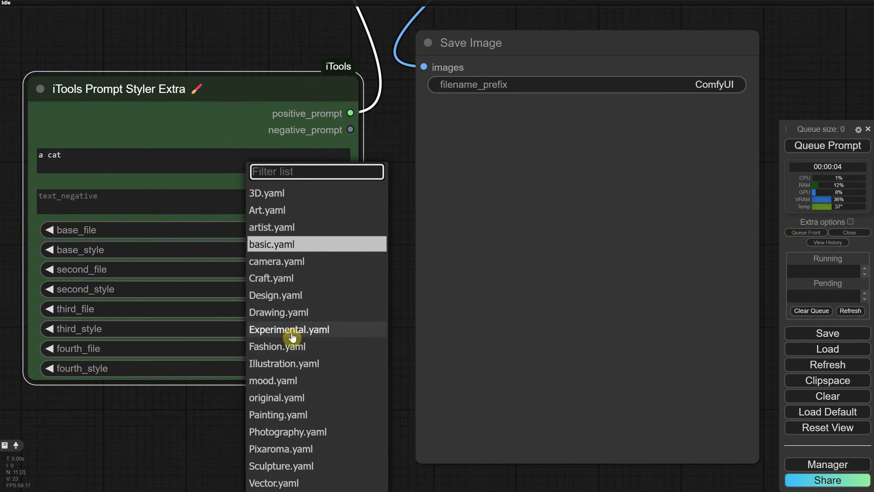
{"action": "left_click", "coordinate": [291, 436]}
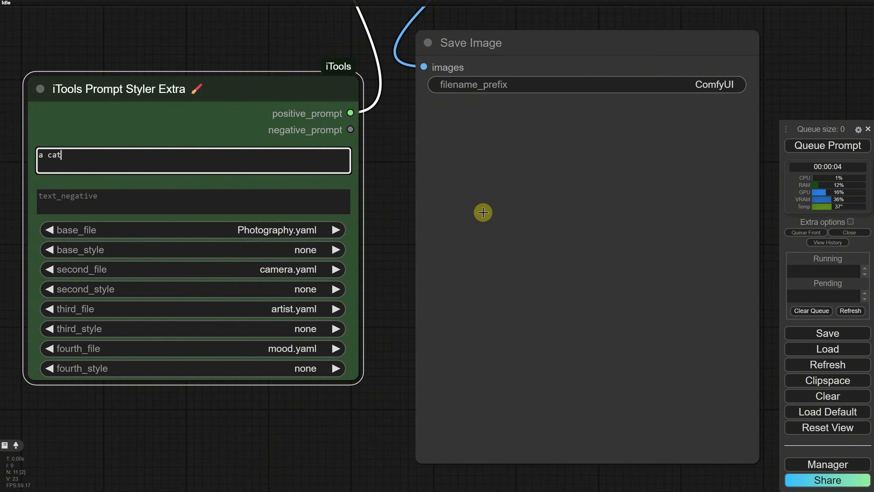
{"action": "left_click", "coordinate": [821, 148]}
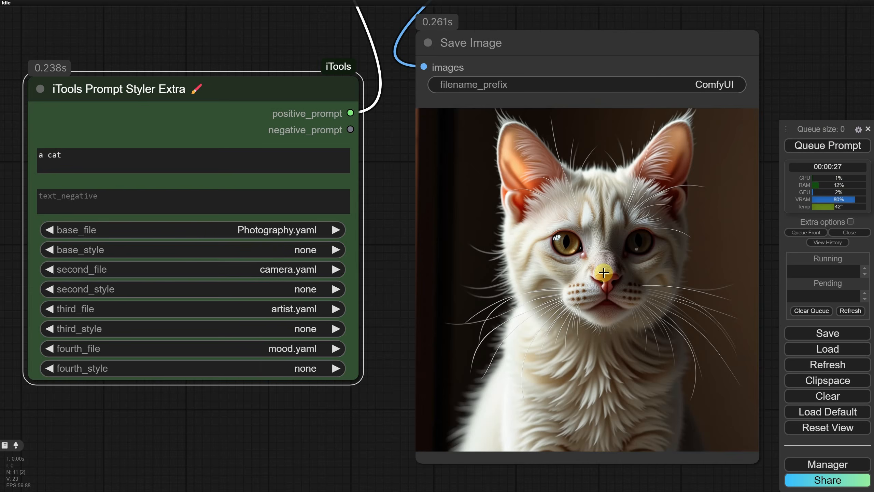
Set the base_style to Cinematic and queue the prompt
{"action": "left_click", "coordinate": [294, 251]}
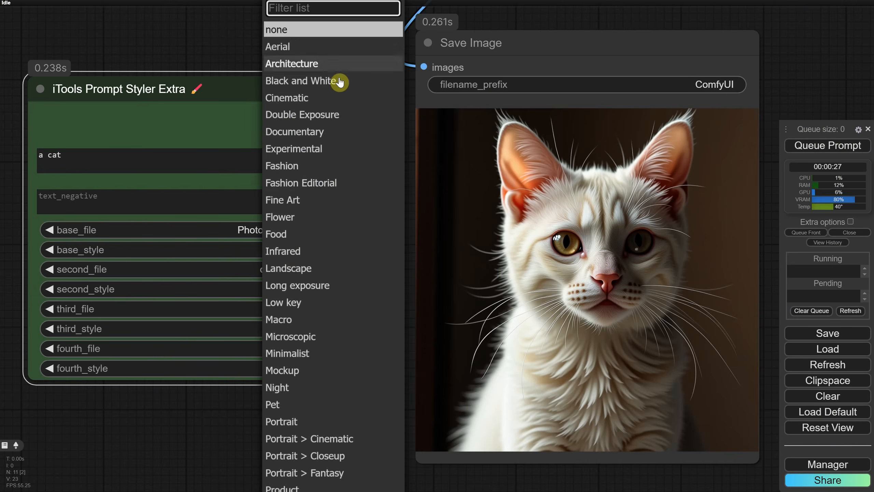
{"action": "left_click", "coordinate": [295, 99]}
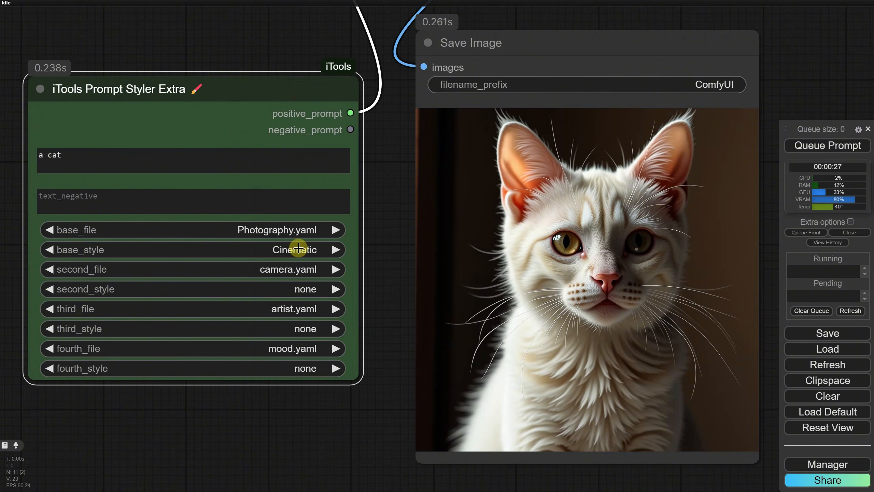
{"action": "left_click", "coordinate": [827, 146]}
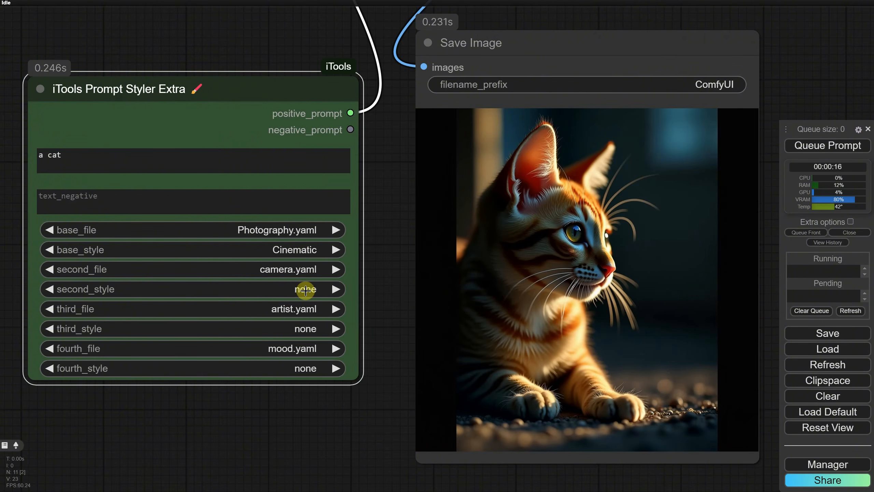
Set the second_style to Canon EOS-1D X Mark III and queue the prompt
{"action": "left_click", "coordinate": [306, 289]}
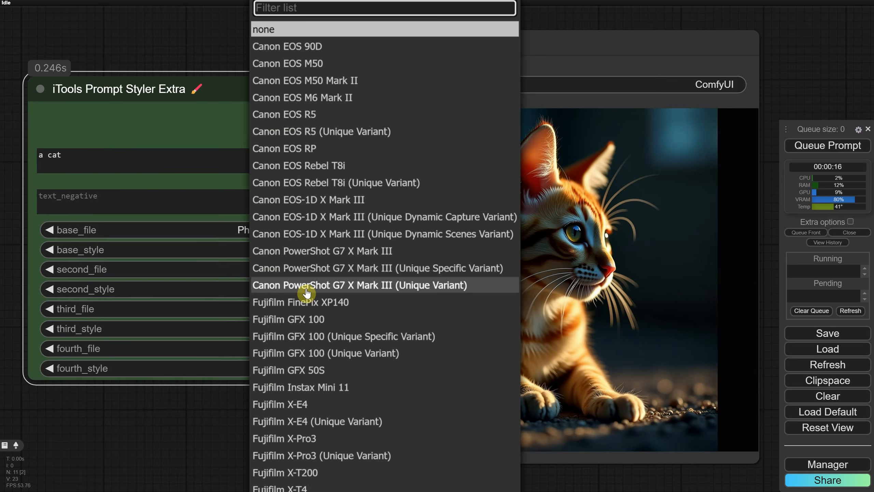
{"action": "left_click", "coordinate": [304, 205]}
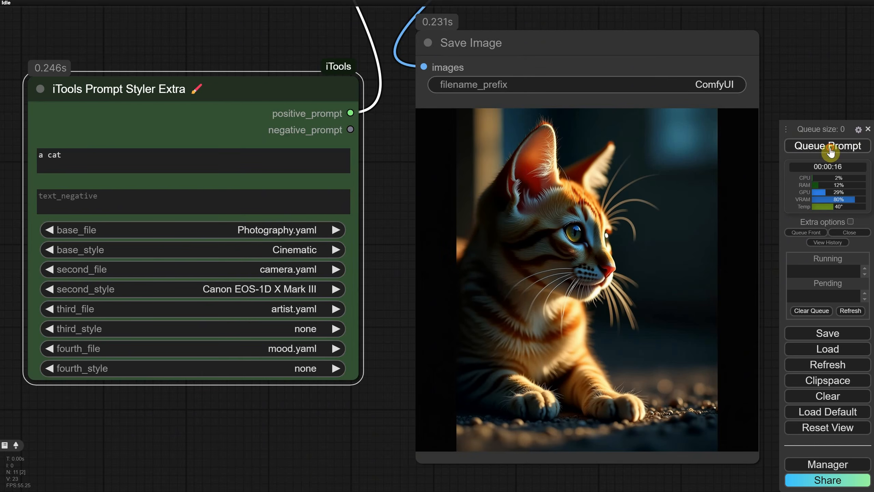
{"action": "left_click", "coordinate": [832, 148]}
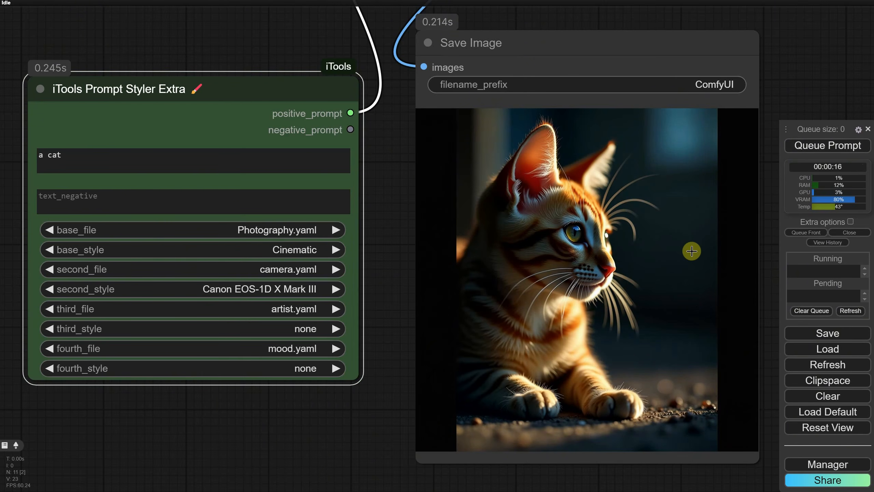
Change the second_style to Fujifilm FinePix XP140 and queue the prompt
{"action": "left_click", "coordinate": [303, 290]}
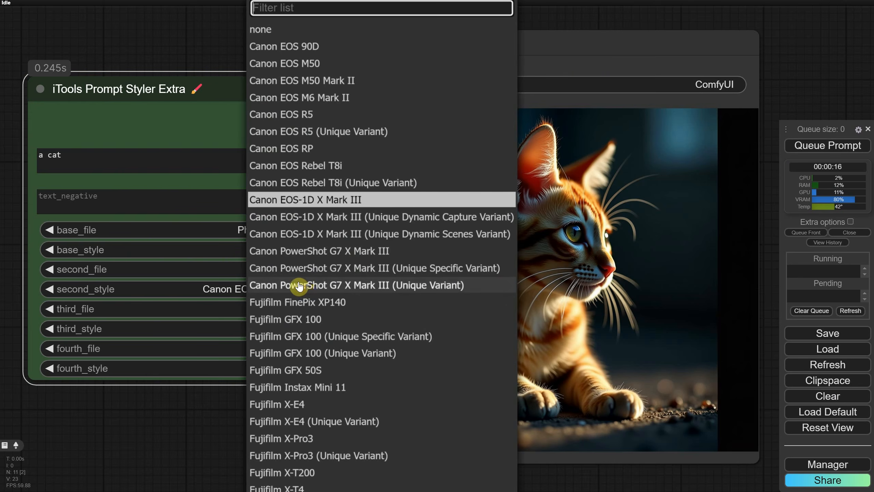
{"action": "left_click", "coordinate": [333, 309]}
{"action": "left_click", "coordinate": [821, 149]}
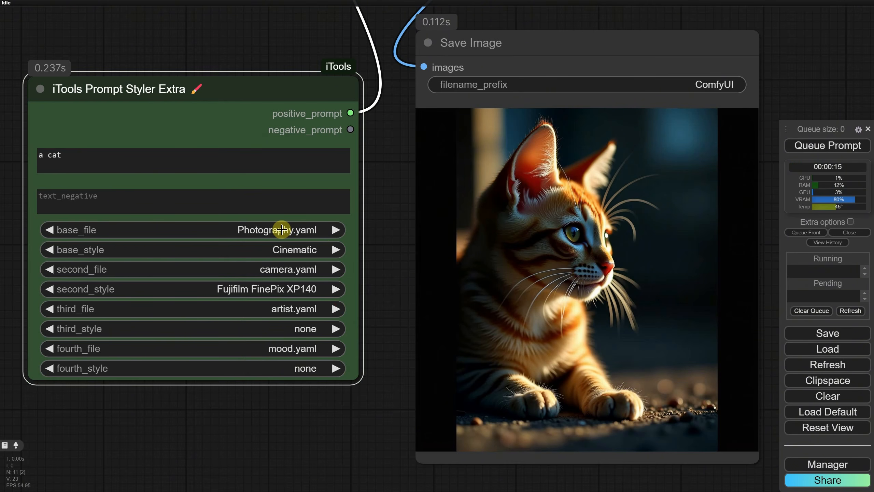
Set the base_file to camera.yaml and the base_style to Fujifilm GFX 100
{"action": "left_click", "coordinate": [281, 229]}
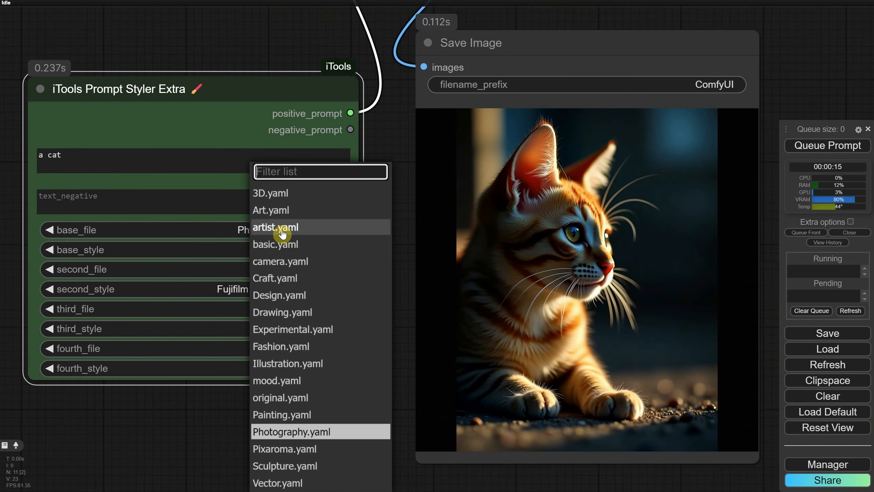
{"action": "left_click", "coordinate": [282, 260]}
{"action": "left_click", "coordinate": [281, 254]}
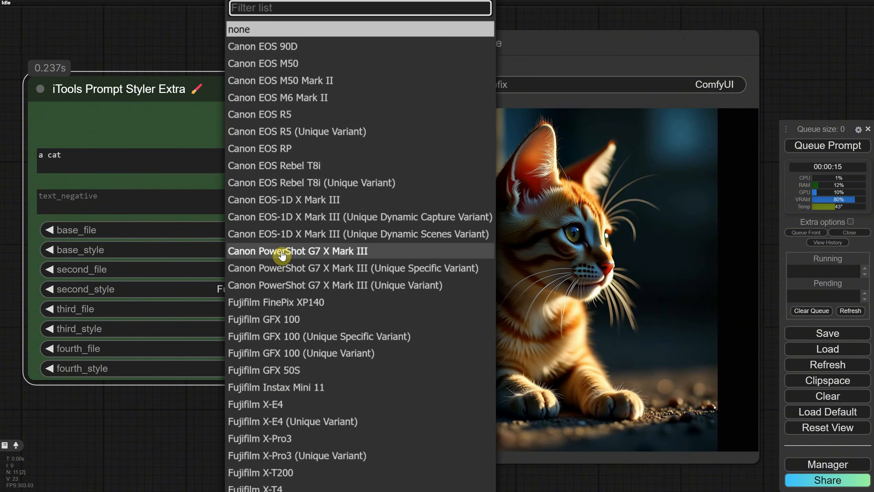
{"action": "left_click", "coordinate": [286, 324]}
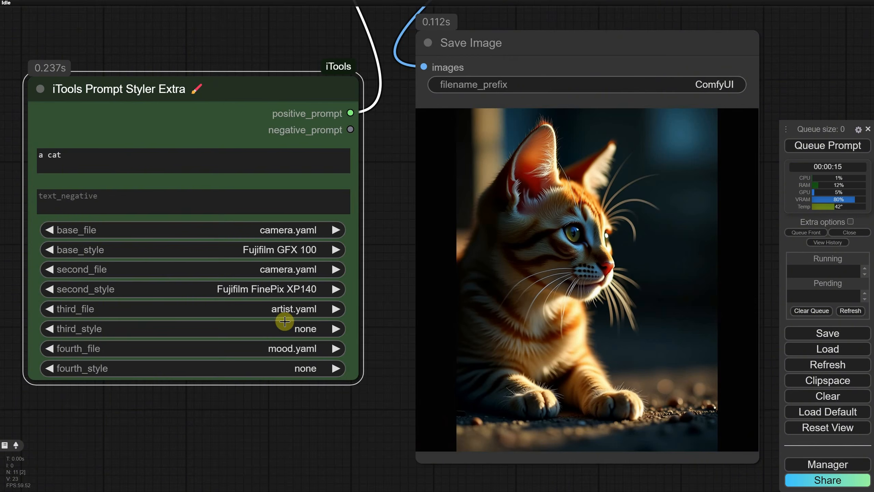
Set the second_file to Photography.yaml and the second_style to Cinematic, and queue the prompt
{"action": "left_click", "coordinate": [296, 273]}
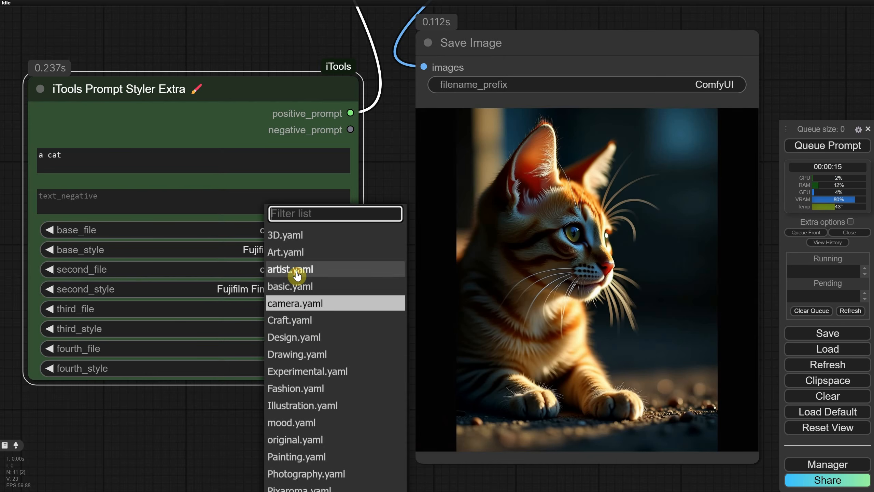
{"action": "left_click", "coordinate": [303, 474]}
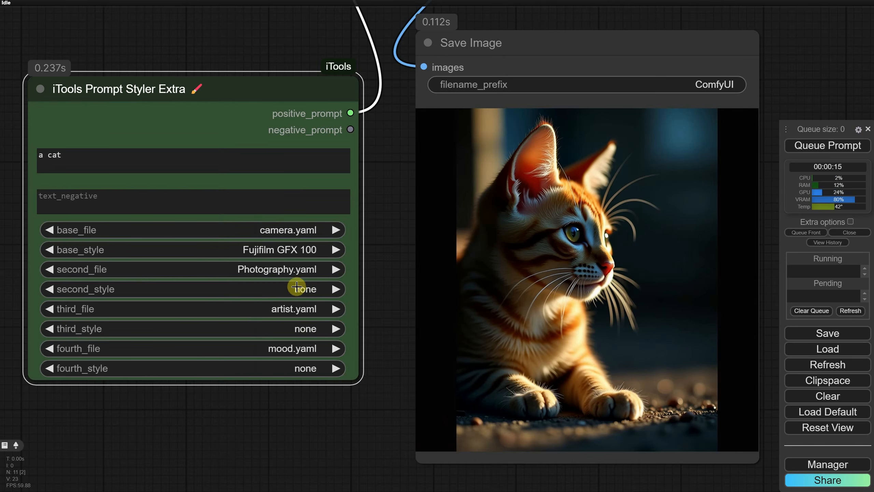
{"action": "left_click", "coordinate": [298, 290]}
{"action": "left_click", "coordinate": [290, 98]}
{"action": "left_click", "coordinate": [827, 146]}
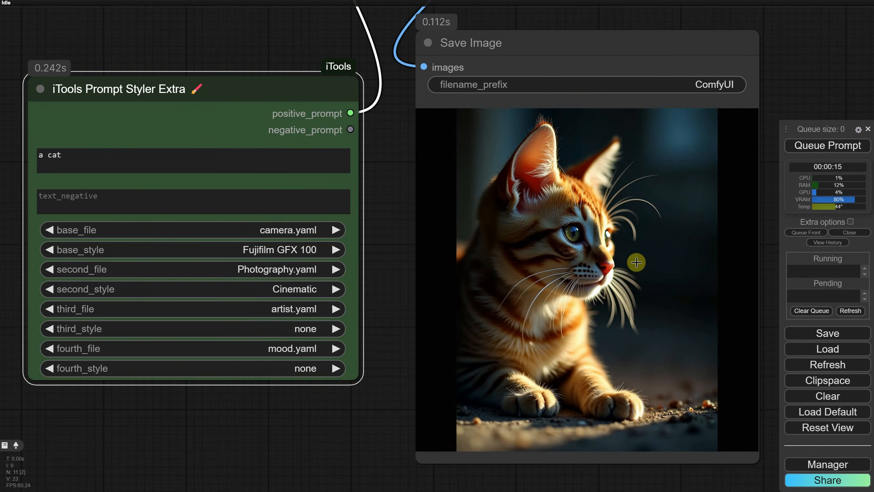
Set the base_file to Painting.yaml and the base_style to Digital Fantasy Game Art
{"action": "left_click", "coordinate": [252, 230]}
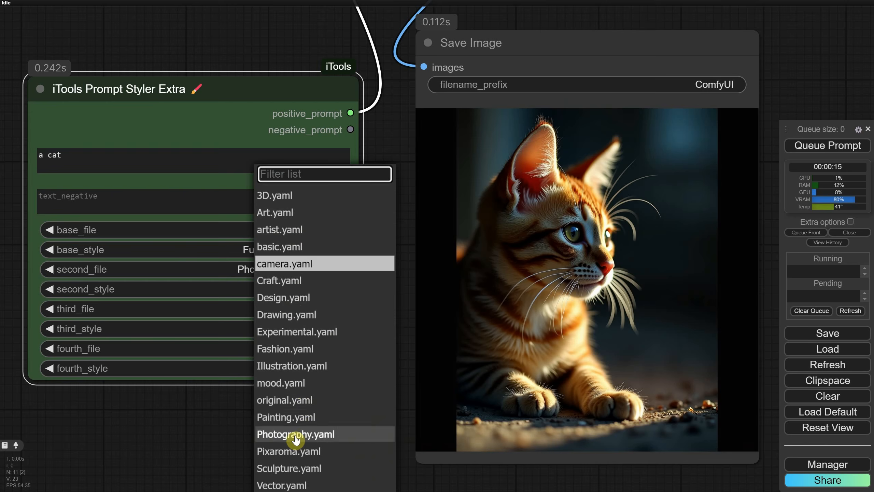
{"action": "left_click", "coordinate": [286, 424]}
{"action": "left_click", "coordinate": [306, 250]}
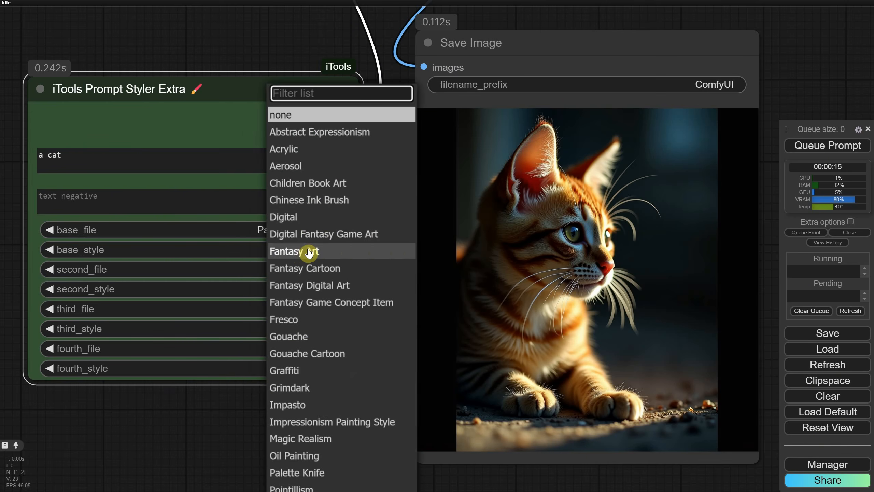
{"action": "left_click", "coordinate": [386, 236]}
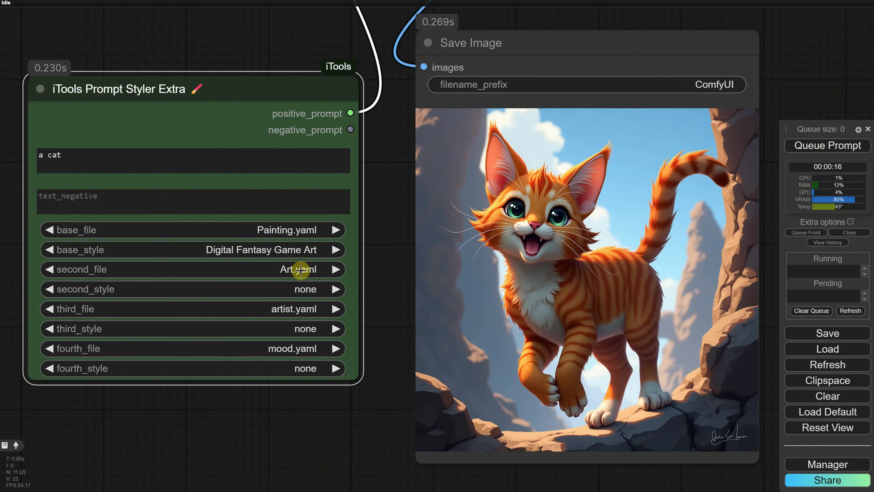
Set the second_style to Cyberpunk and queue the prompt
{"action": "left_click", "coordinate": [299, 283]}
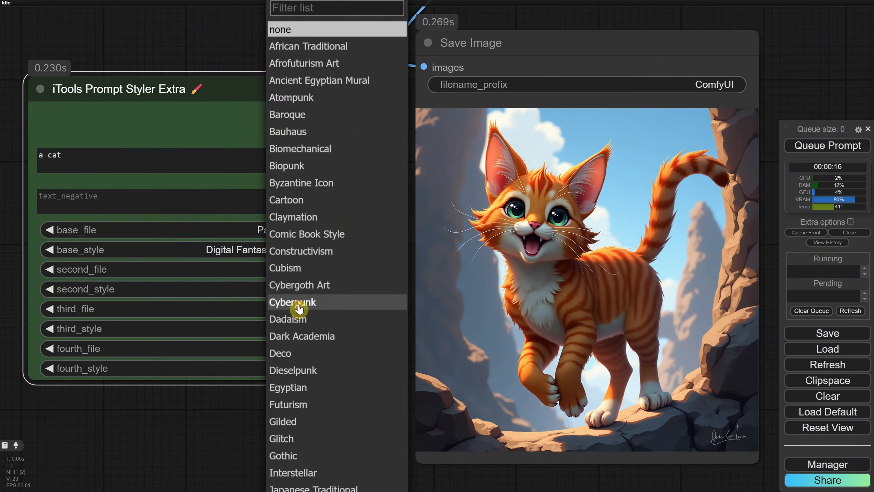
{"action": "left_click", "coordinate": [300, 305]}
{"action": "key", "text": "ctrl+Return"}
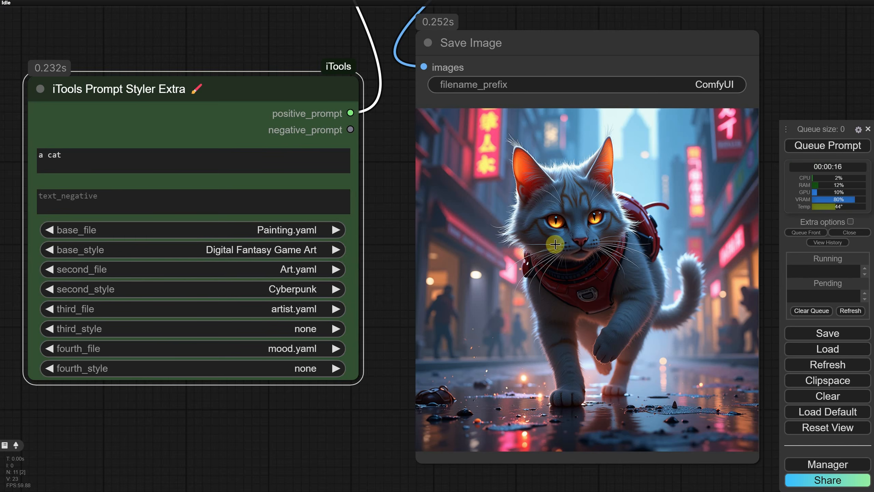
Change the second_style to Byzantine Icon and queue the prompt
{"action": "left_click", "coordinate": [297, 289]}
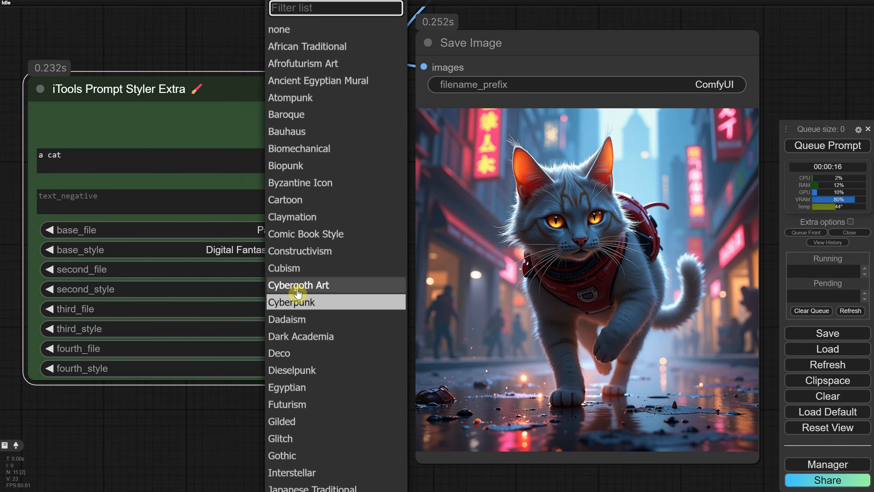
{"action": "left_click", "coordinate": [304, 182]}
{"action": "left_click", "coordinate": [804, 144]}
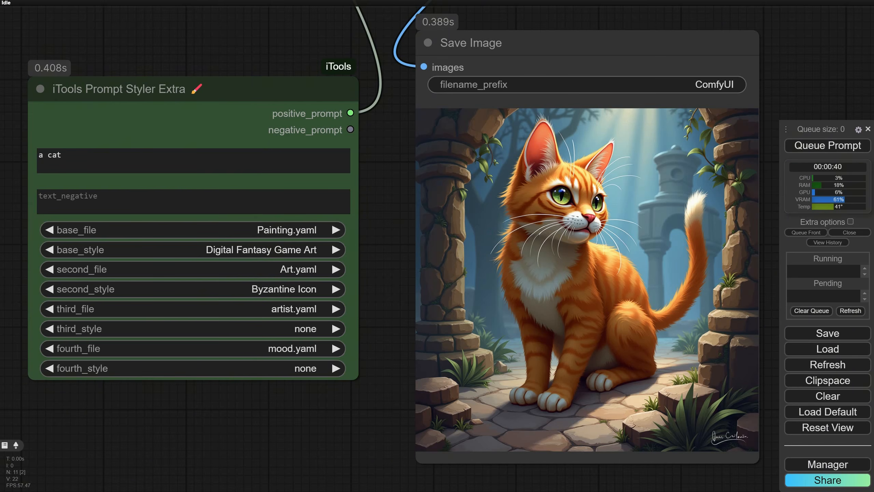
Set the base_file and second_file to Pixaroma.yaml
{"action": "left_click", "coordinate": [295, 230]}
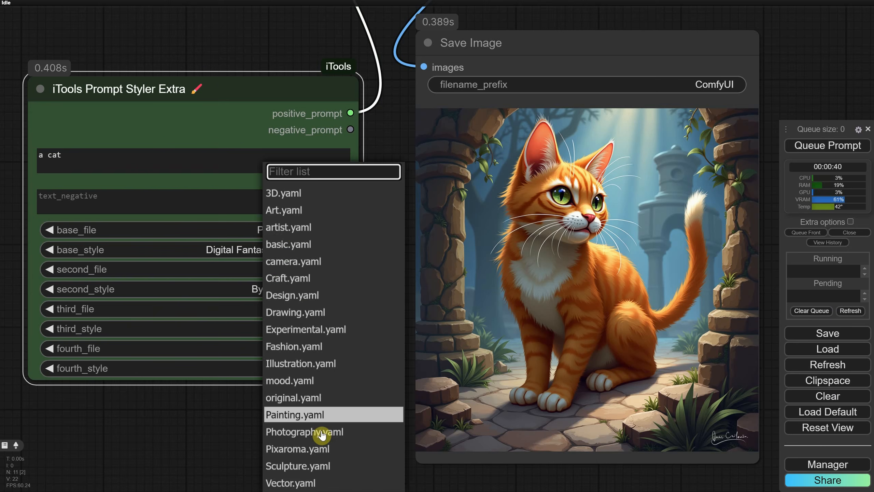
{"action": "left_click", "coordinate": [315, 448]}
{"action": "left_click", "coordinate": [300, 271]}
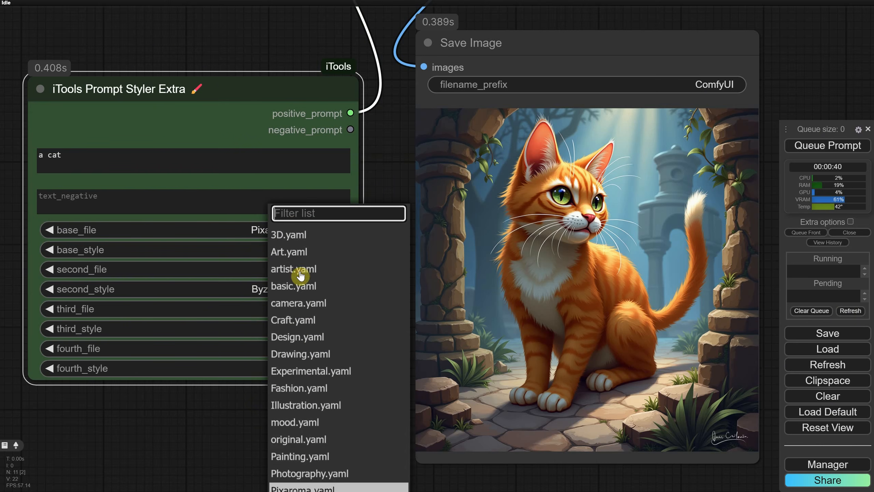
{"action": "scroll", "coordinate": [309, 441], "scroll_direction": "down", "scroll_amount": 1}
{"action": "scroll", "coordinate": [310, 447], "scroll_direction": "down", "scroll_amount": 1}
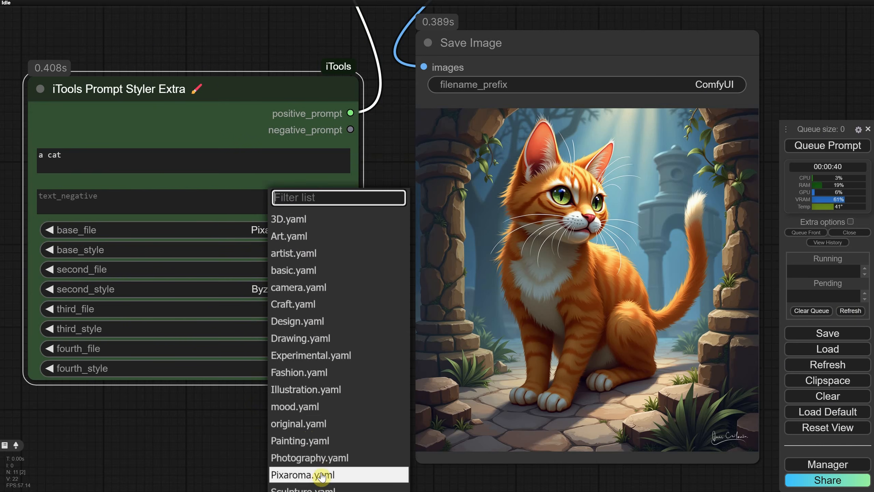
{"action": "left_click", "coordinate": [315, 472]}
Set the third_file and fourth_file to Pixaroma.yaml
{"action": "left_click", "coordinate": [307, 310]}
{"action": "scroll", "coordinate": [345, 327], "scroll_direction": "down", "scroll_amount": 1}
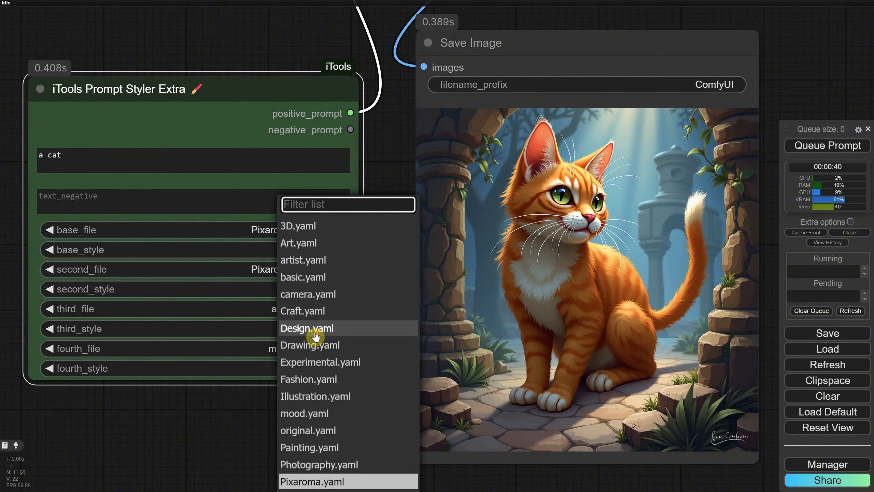
{"action": "left_click", "coordinate": [388, 479]}
{"action": "left_click", "coordinate": [294, 345]}
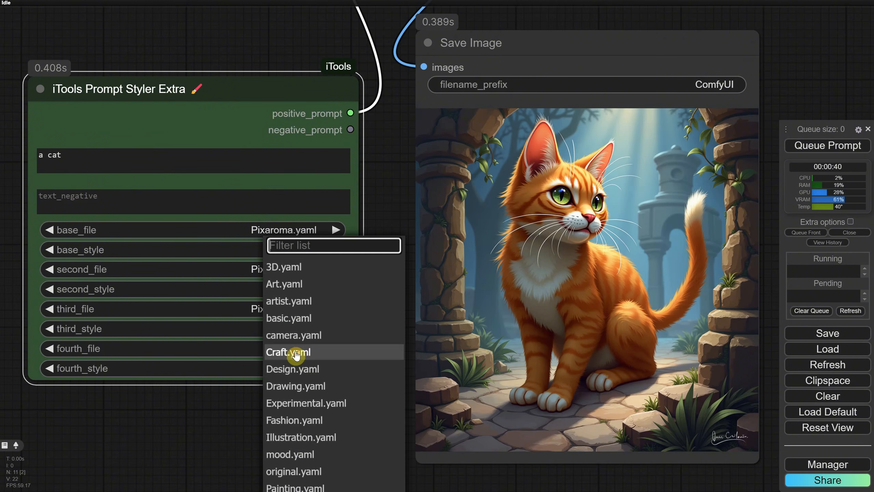
{"action": "scroll", "coordinate": [308, 358], "scroll_direction": "down", "scroll_amount": 1}
{"action": "left_click", "coordinate": [314, 462]}
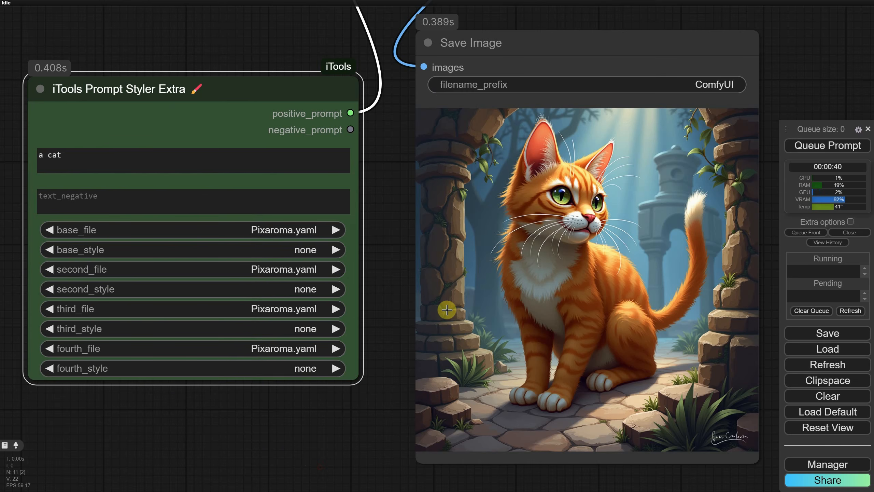
Filter the base_style list by "painting" and pick Painting | Fantasy Game Concept Item
{"action": "left_click", "coordinate": [299, 250]}
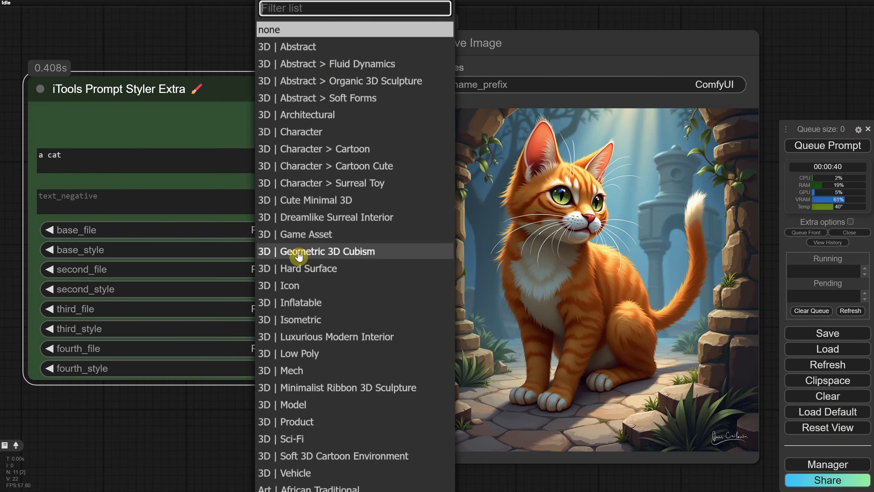
{"action": "type", "text": "painting"}
{"action": "left_click", "coordinate": [294, 217]}
Filter the second_style list by "art", pick Art | Cartoon, and queue the prompt
{"action": "left_click", "coordinate": [296, 250]}
{"action": "type", "text": "art"}
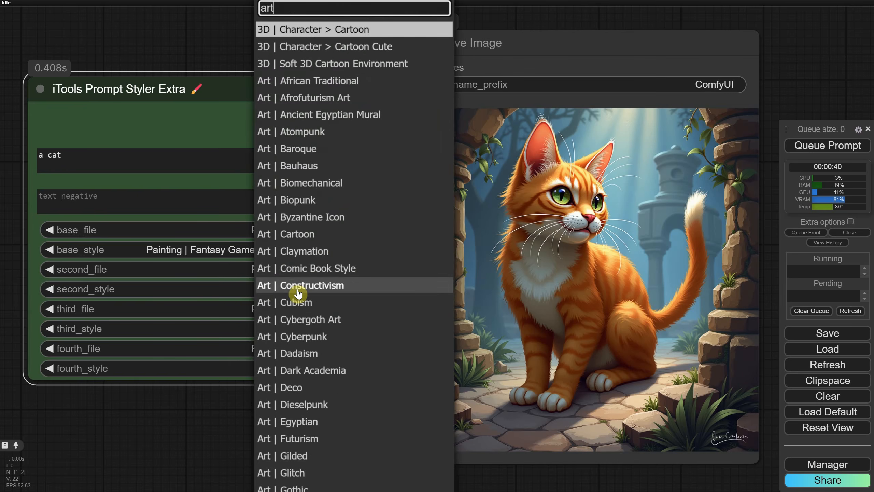
{"action": "left_click", "coordinate": [298, 234]}
{"action": "key", "text": "ctrl+Return"}
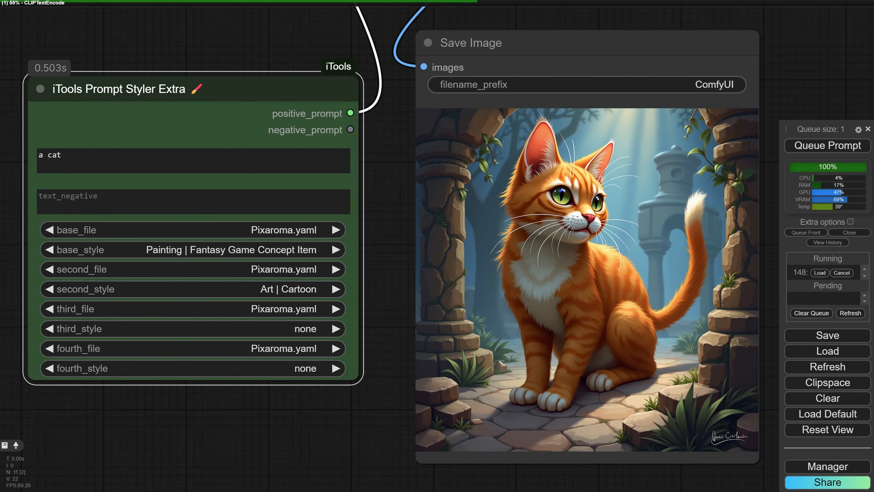
Set the base_style to Sculpture | Fantasy Sculpture and the second_style to Craft | Mosaic using the list filter
{"action": "left_click", "coordinate": [277, 251]}
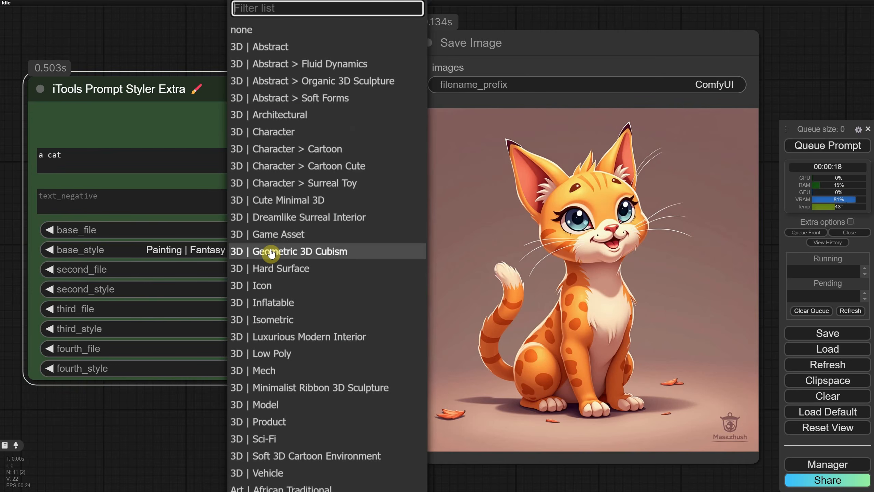
{"action": "type", "text": "scul"}
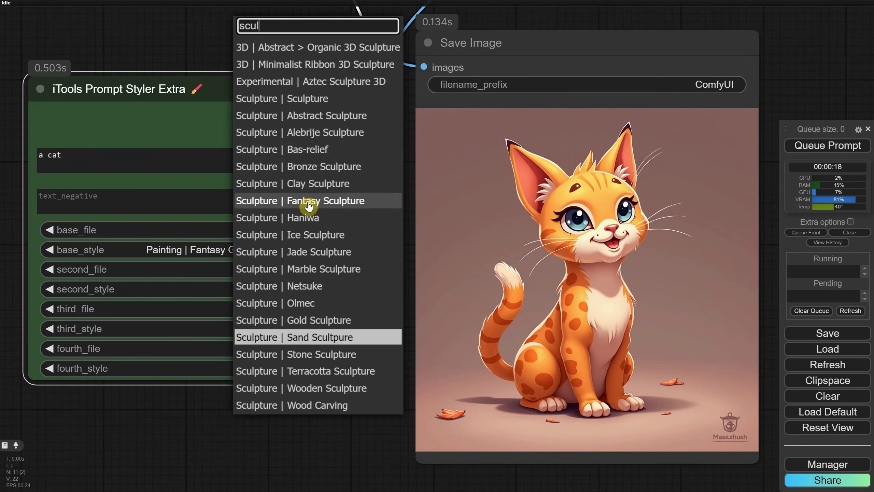
{"action": "left_click", "coordinate": [308, 206]}
{"action": "left_click", "coordinate": [287, 291]}
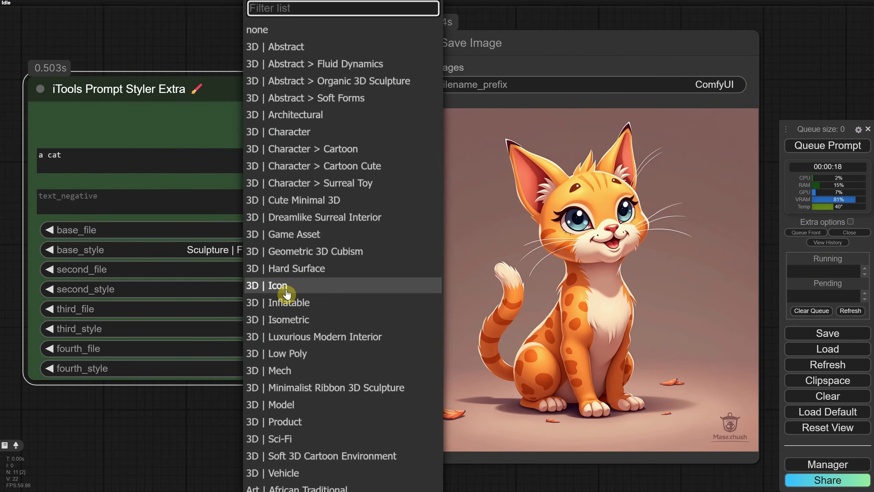
{"action": "type", "text": "craft"}
{"action": "left_click", "coordinate": [303, 370]}
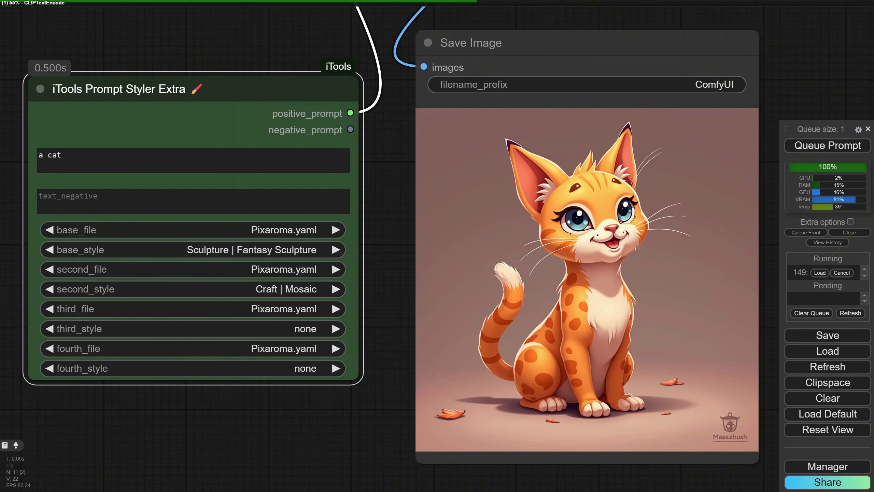
Reset both the second_style and the base_style to none
{"action": "left_click", "coordinate": [296, 290]}
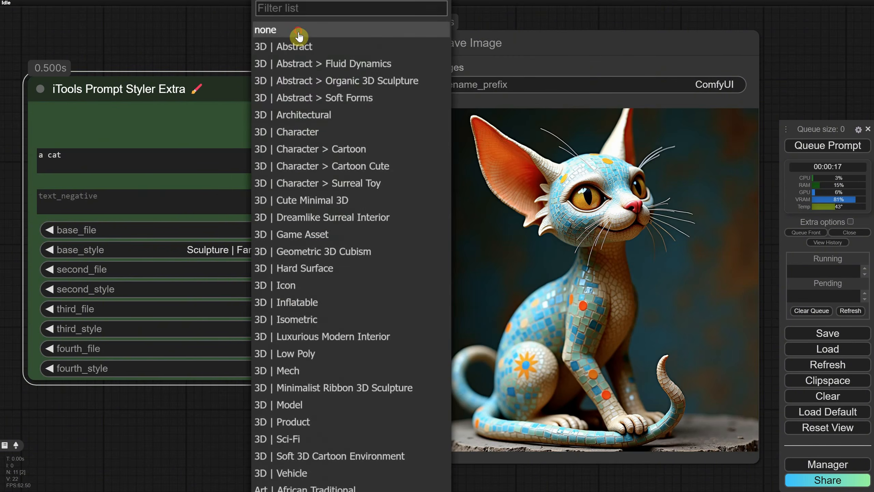
{"action": "left_click", "coordinate": [299, 37]}
{"action": "left_click", "coordinate": [280, 250]}
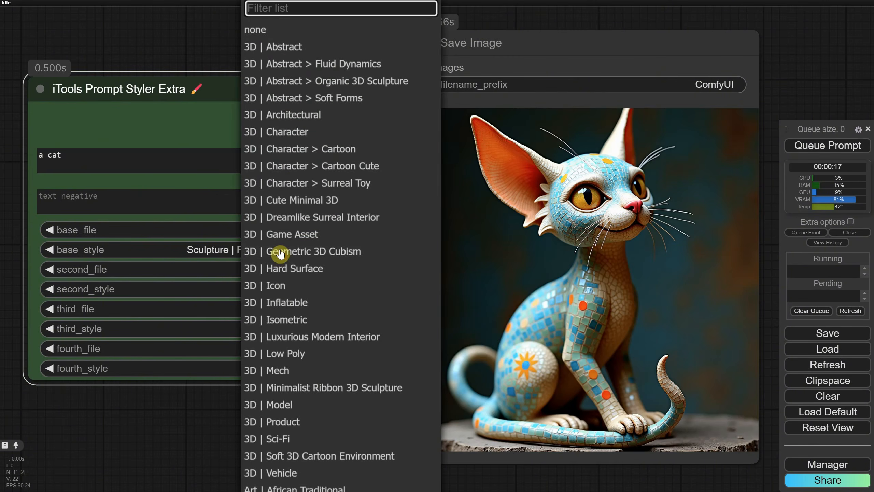
{"action": "left_click", "coordinate": [281, 37]}
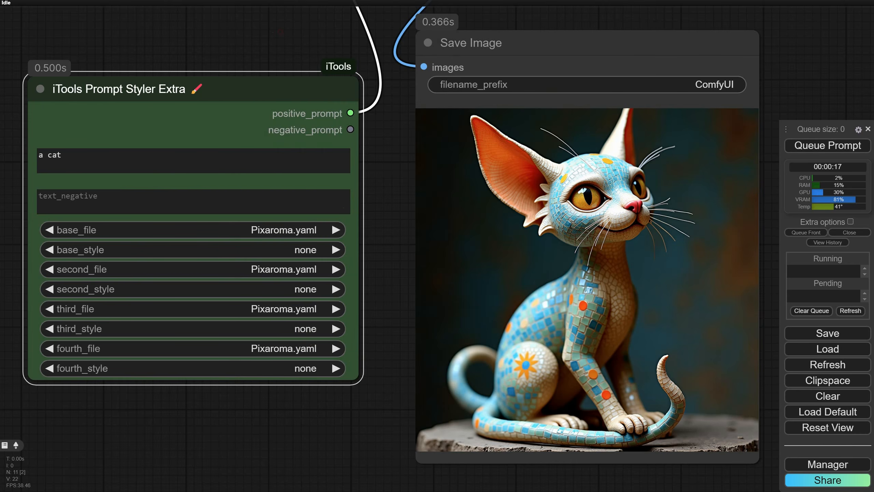
Filter the base_style list by "exp", pick Experimental | Divine Portraiture, and queue the prompt
{"action": "left_click", "coordinate": [302, 250]}
{"action": "type", "text": "exp"}
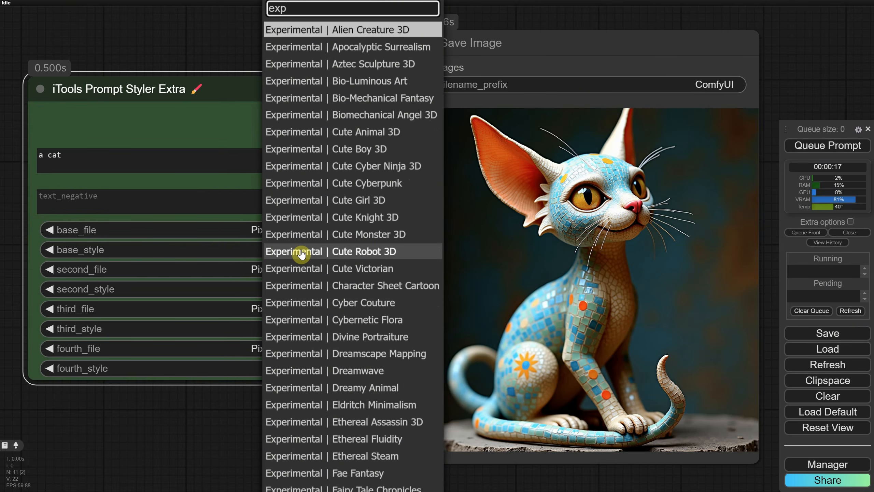
{"action": "scroll", "coordinate": [302, 254], "scroll_direction": "down", "scroll_amount": 10}
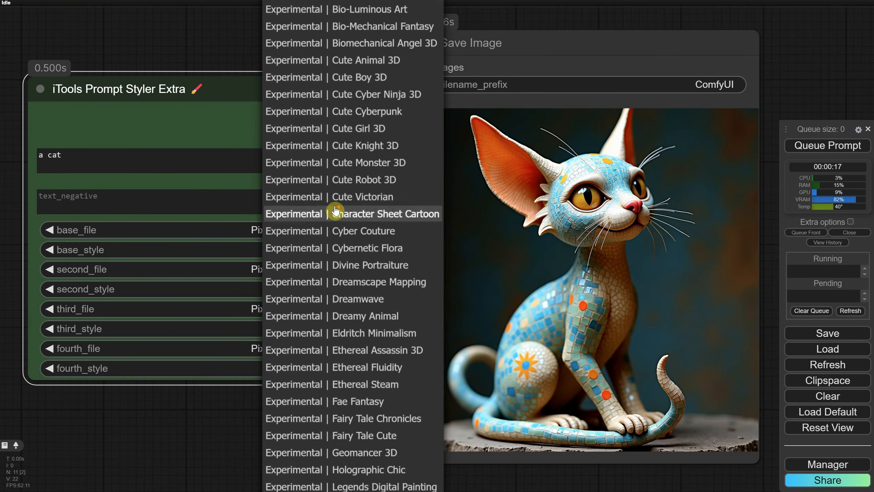
{"action": "left_click", "coordinate": [347, 86]}
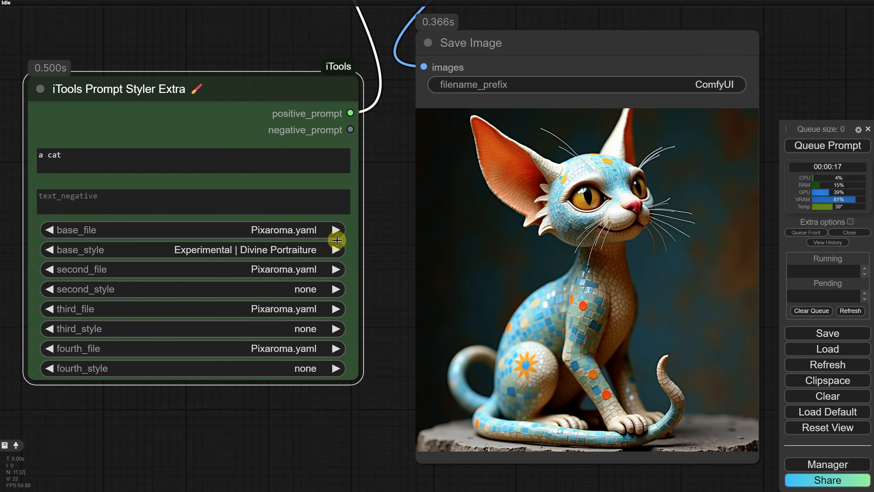
{"action": "left_click", "coordinate": [805, 147]}
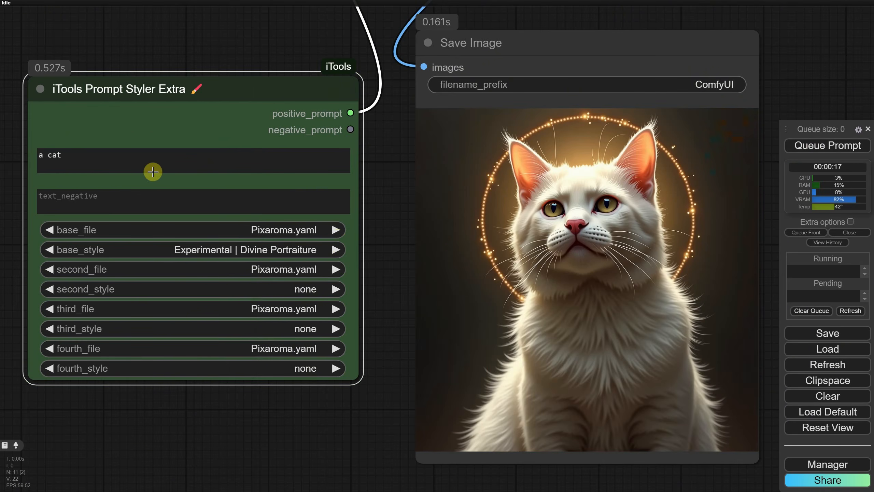
Replace the positive prompt text with "a tent interior"
{"action": "triple_click", "coordinate": [45, 156]}
{"action": "type", "text": "a"}
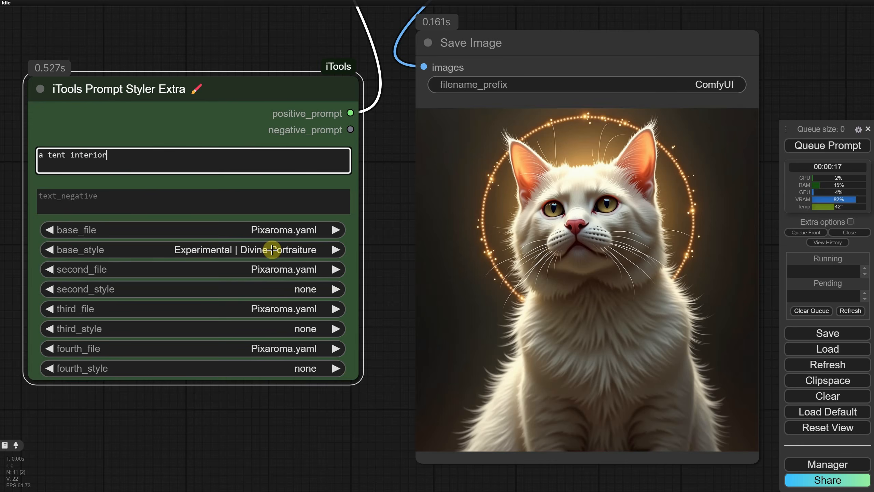
Filter the base_style list by "inte", pick 3D | Dreamlike Surreal Interior, and queue the prompt
{"action": "left_click", "coordinate": [272, 250]}
{"action": "type", "text": "inte"}
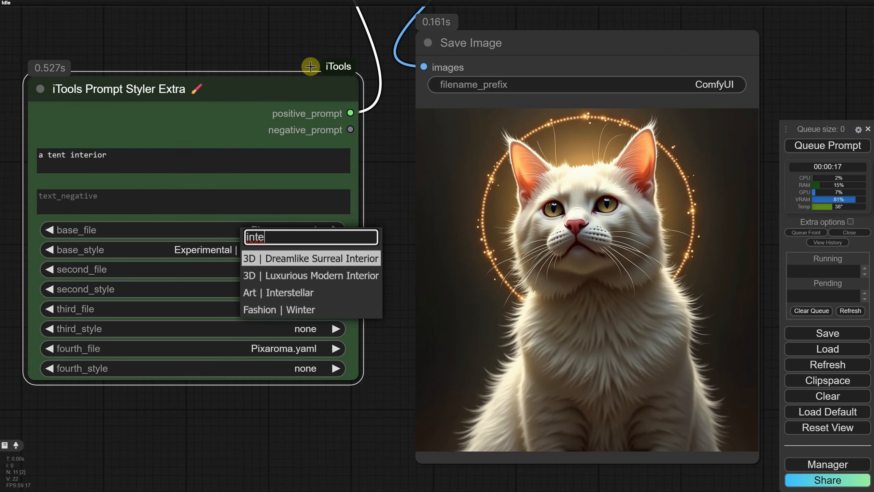
{"action": "left_click", "coordinate": [301, 257]}
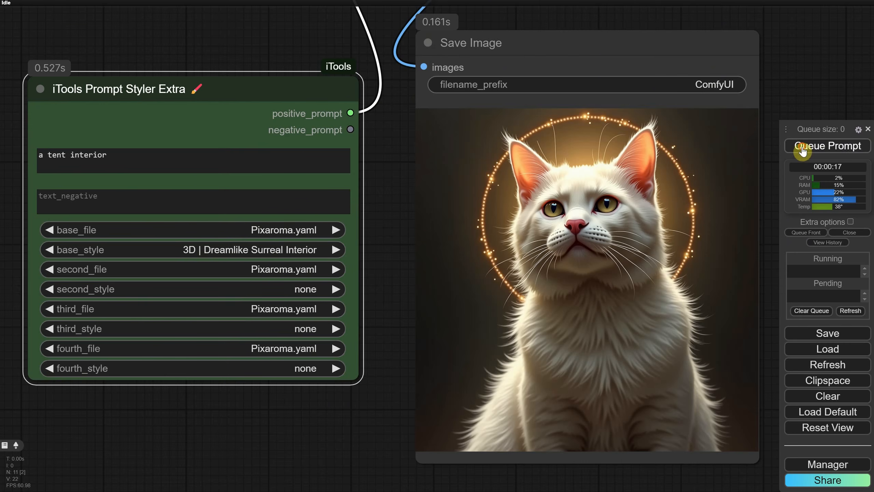
{"action": "left_click", "coordinate": [792, 146]}
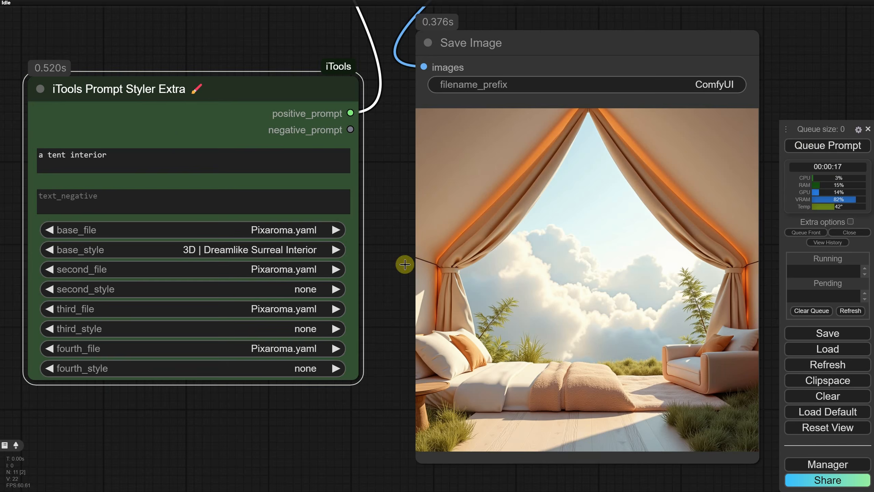
Filter the base_style list by "inte", pick 3D | Luxurious Modern Interior, and queue the prompt
{"action": "left_click", "coordinate": [267, 249]}
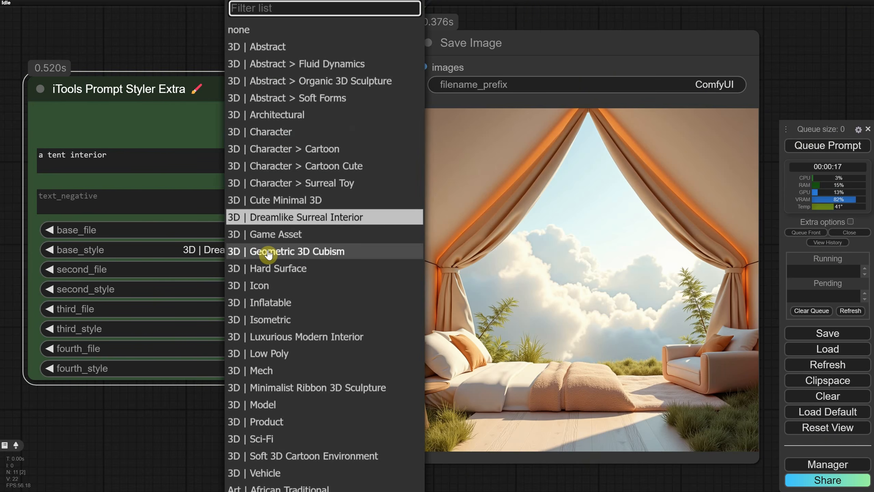
{"action": "type", "text": "intec"}
{"action": "key", "text": "BackSpace"}
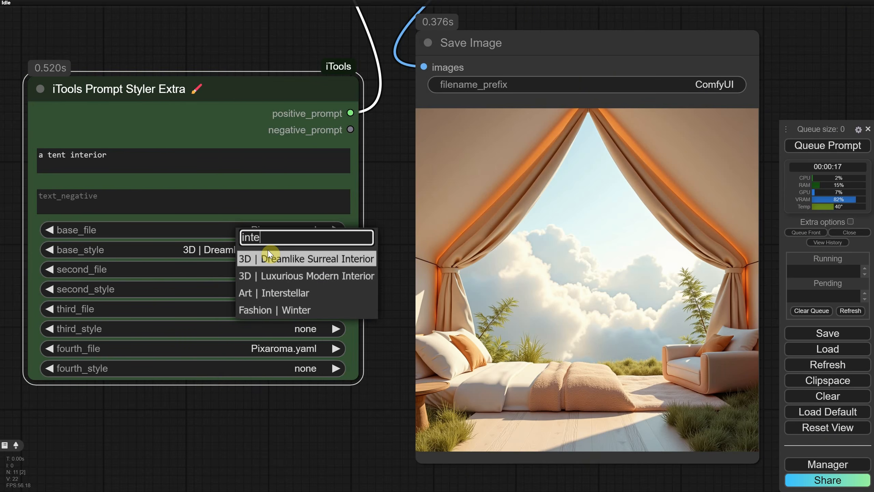
{"action": "left_click", "coordinate": [289, 275]}
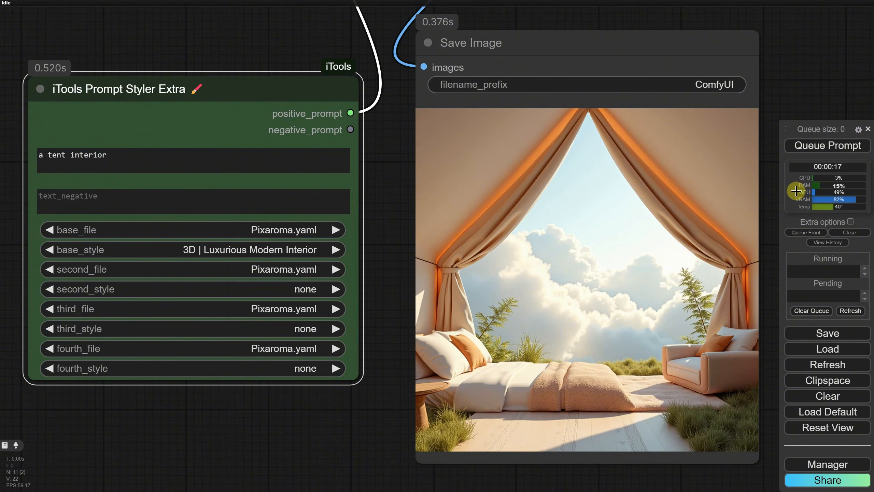
{"action": "left_click", "coordinate": [823, 149]}
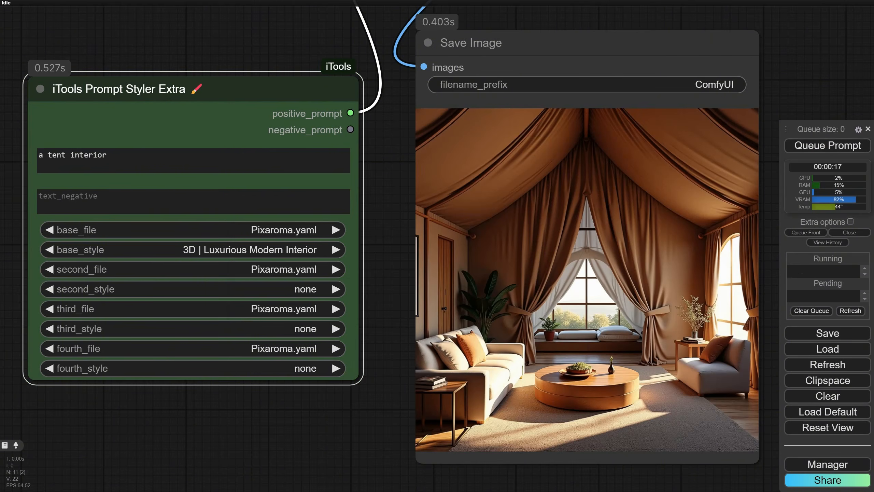
Load the workflow file Ep15 SDXL TXT2IMG with STYLES.json
{"action": "triple_click", "coordinate": [139, 161]}
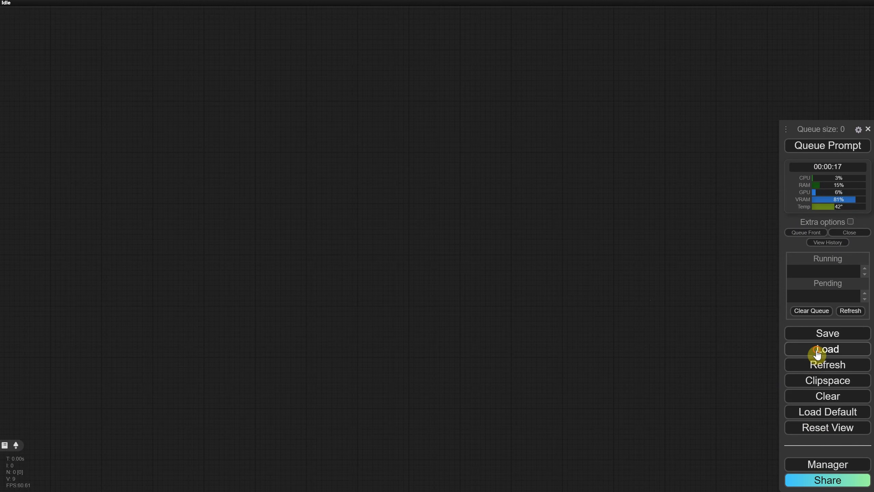
{"action": "left_click", "coordinate": [818, 355]}
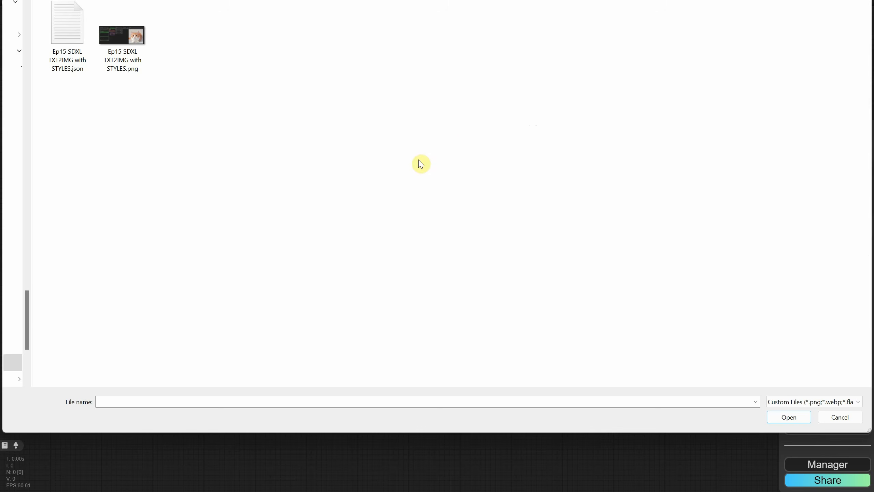
{"action": "double_click", "coordinate": [61, 36]}
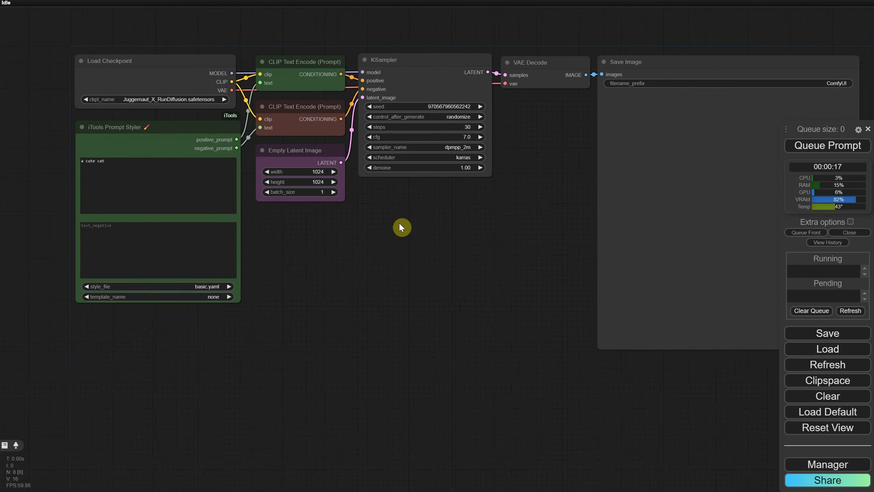
Set the iTools Prompt Styler's style_file to Pixaroma.yaml and its template_name to 3D | Character > Cartoon Cute
{"action": "scroll", "coordinate": [382, 227], "scroll_direction": "up", "scroll_amount": 1}
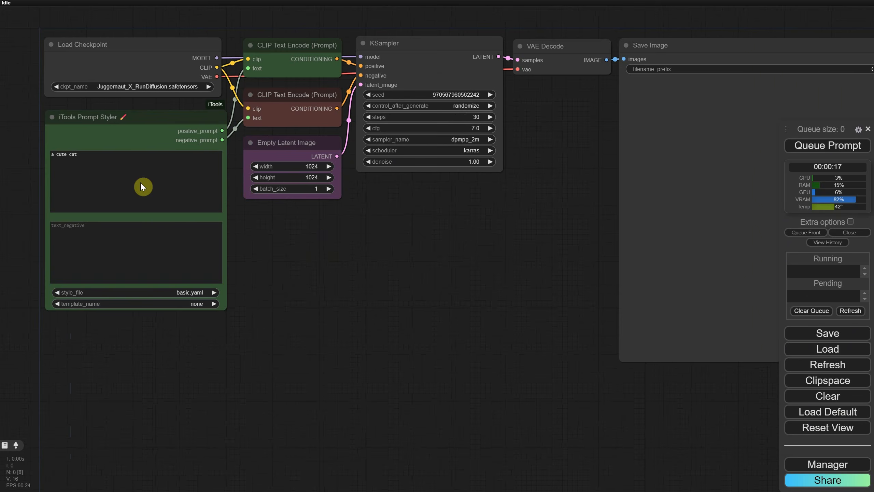
{"action": "scroll", "coordinate": [245, 306], "scroll_direction": "up", "scroll_amount": 7}
{"action": "left_click_drag", "start_coordinate": [248, 286], "coordinate": [456, 271]}
{"action": "left_click", "coordinate": [326, 274]}
{"action": "type", "text": "pix"}
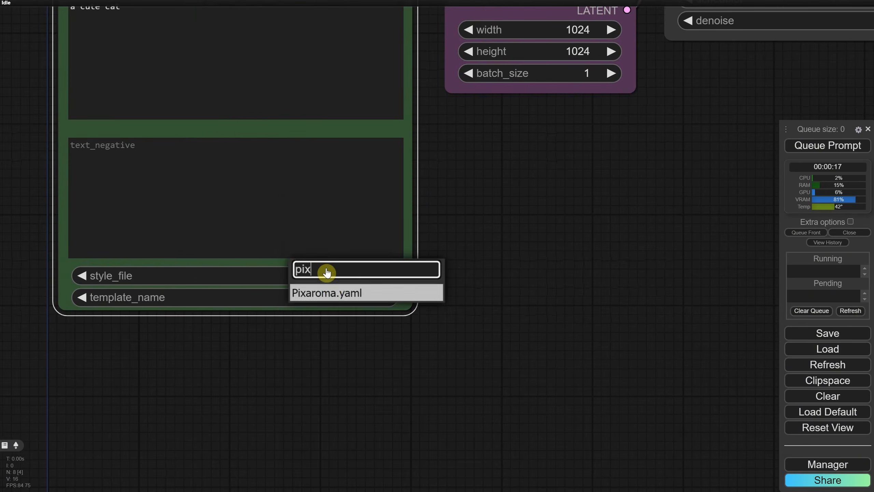
{"action": "left_click", "coordinate": [332, 292]}
{"action": "left_click", "coordinate": [348, 301]}
{"action": "type", "text": "cute"}
{"action": "key", "text": "Return"}
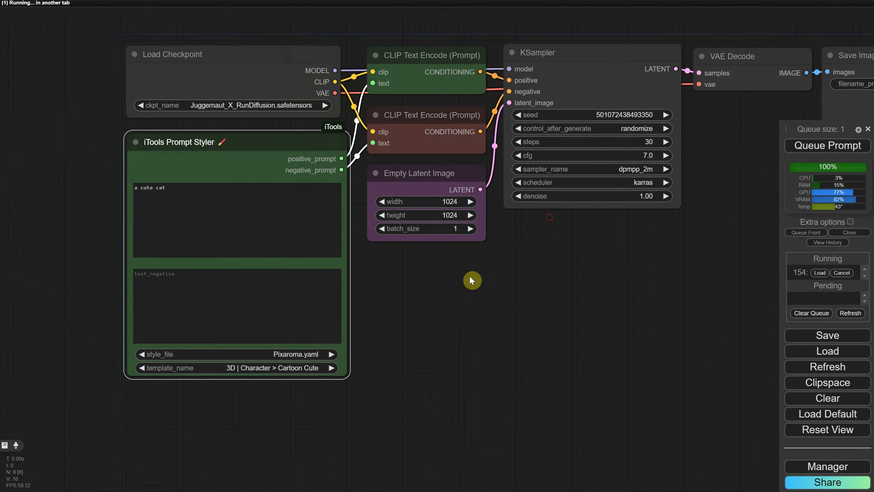
{"action": "scroll", "coordinate": [469, 275], "scroll_direction": "up", "scroll_amount": 5}
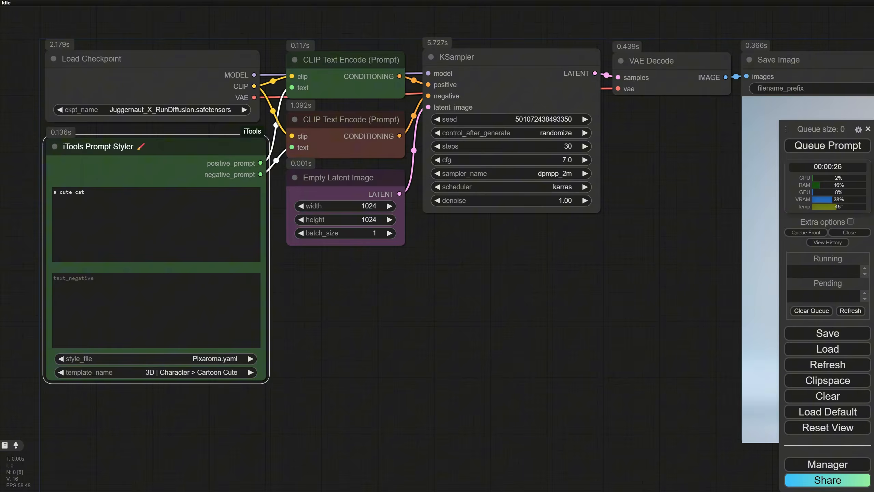
{"action": "scroll", "coordinate": [644, 254], "scroll_direction": "down", "scroll_amount": 2}
{"action": "left_click_drag", "start_coordinate": [645, 242], "coordinate": [383, 240]}
{"action": "scroll", "coordinate": [424, 139], "scroll_direction": "up", "scroll_amount": 5}
{"action": "left_click_drag", "start_coordinate": [424, 140], "coordinate": [396, 236]}
{"action": "left_click_drag", "start_coordinate": [344, 169], "coordinate": [347, 168]}
{"action": "scroll", "coordinate": [518, 195], "scroll_direction": "down", "scroll_amount": 3}
{"action": "left_click_drag", "start_coordinate": [561, 177], "coordinate": [630, 189]}
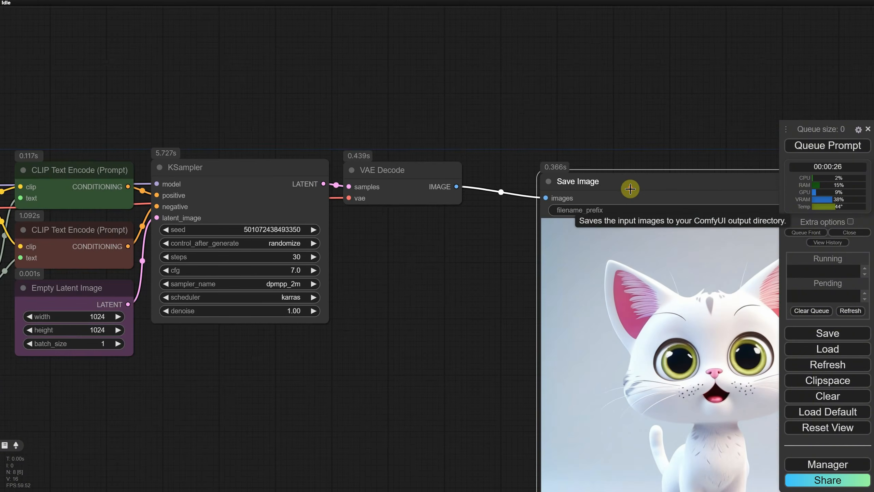
{"action": "scroll", "coordinate": [508, 197], "scroll_direction": "down", "scroll_amount": 4}
{"action": "scroll", "coordinate": [496, 193], "scroll_direction": "up", "scroll_amount": 1}
{"action": "left_click_drag", "start_coordinate": [469, 189], "coordinate": [537, 119]}
{"action": "left_click", "coordinate": [561, 199]}
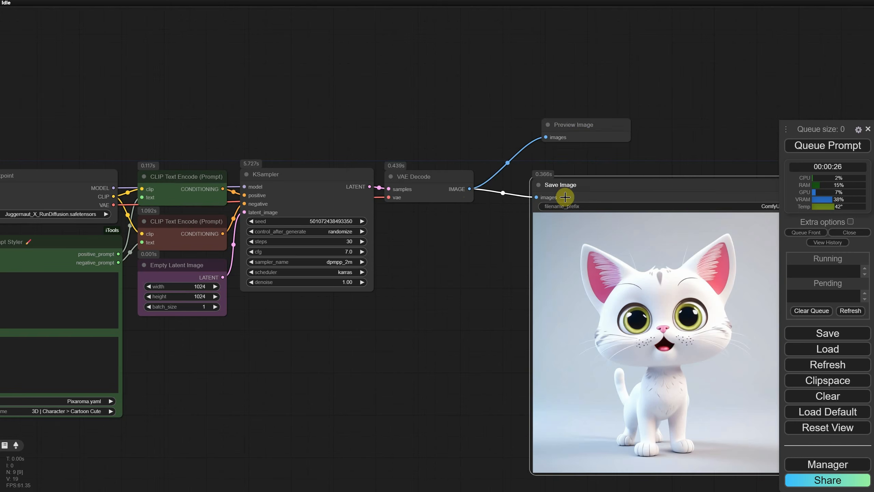
{"action": "left_click_drag", "start_coordinate": [585, 127], "coordinate": [591, 107]}
{"action": "left_click_drag", "start_coordinate": [628, 194], "coordinate": [601, 253]}
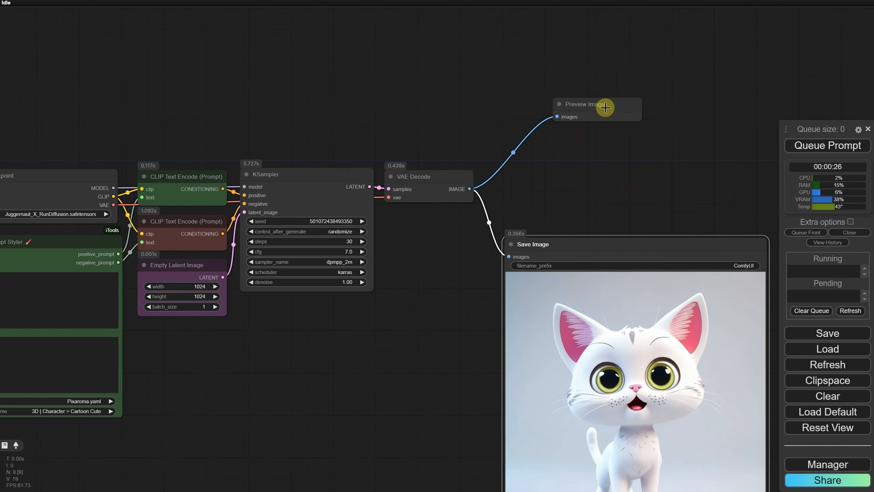
{"action": "left_click", "coordinate": [606, 107]}
{"action": "key", "text": "Delete"}
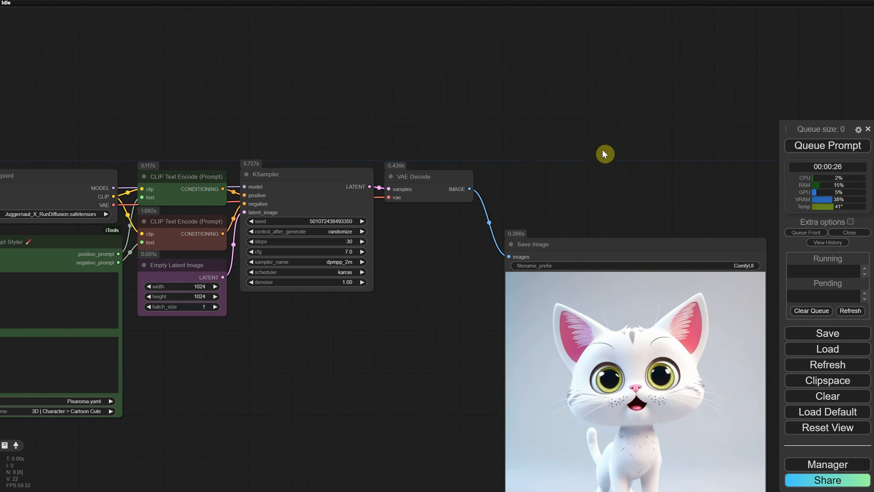
Add an iTools Add Text Overlay node to the canvas above the Save Image node
{"action": "double_click", "coordinate": [556, 121]}
{"action": "type", "text": "itools"}
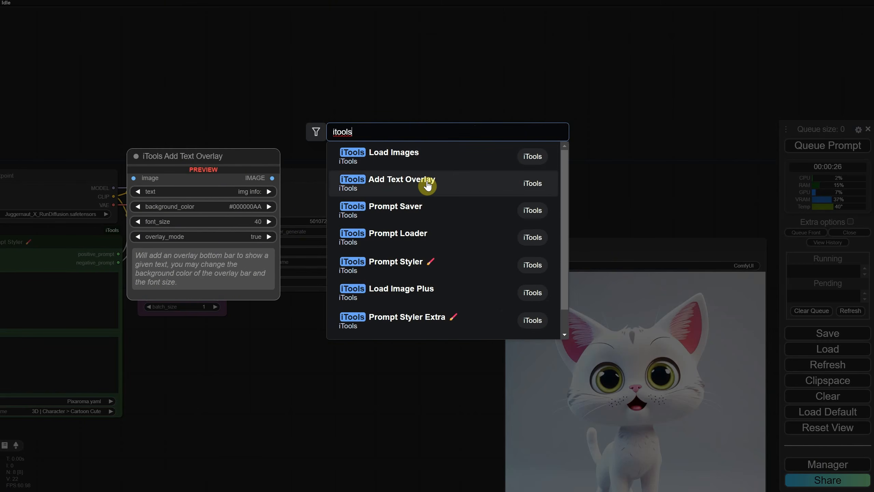
{"action": "left_click", "coordinate": [427, 187]}
{"action": "left_click_drag", "start_coordinate": [604, 117], "coordinate": [548, 129]}
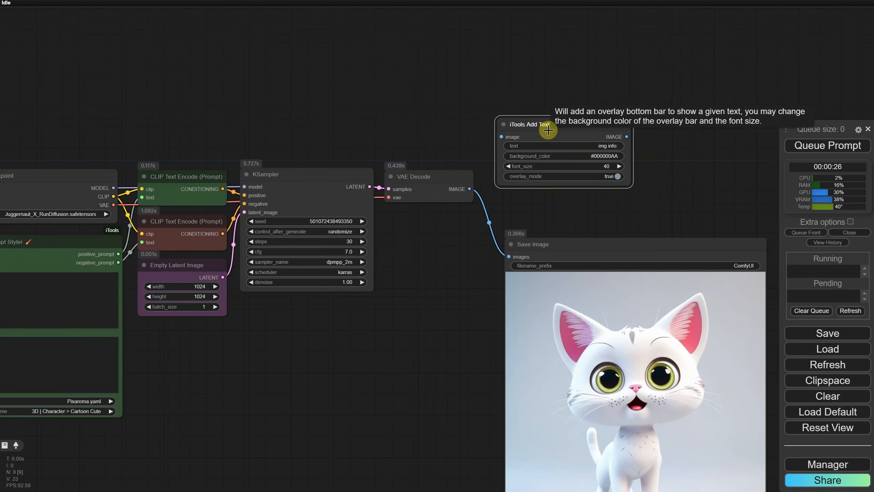
Route the VAE Decode image through the Add Text Overlay node into the Save Image input
{"action": "scroll", "coordinate": [477, 172], "scroll_direction": "up", "scroll_amount": 2}
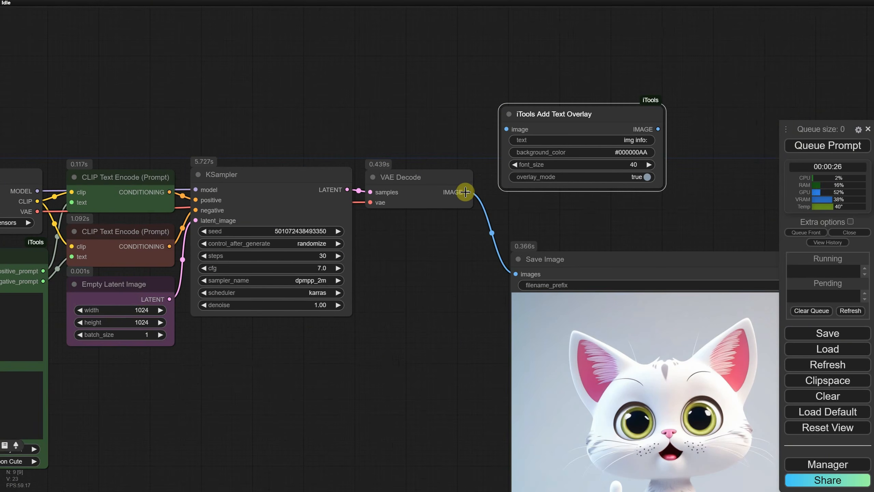
{"action": "left_click_drag", "start_coordinate": [466, 192], "coordinate": [506, 129]}
{"action": "left_click_drag", "start_coordinate": [658, 129], "coordinate": [683, 207]}
Arrange the Add Text Overlay node in a row between VAE Decode and Save Image
{"action": "scroll", "coordinate": [560, 248], "scroll_direction": "down", "scroll_amount": 2}
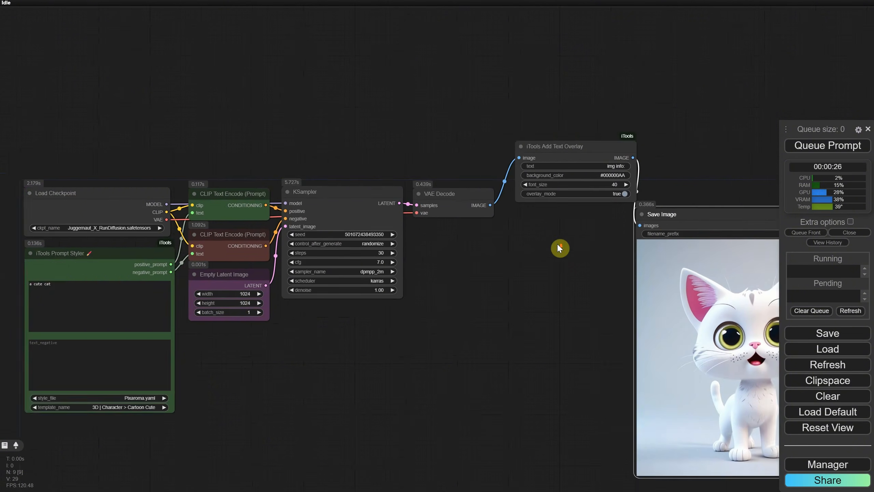
{"action": "left_click_drag", "start_coordinate": [560, 248], "coordinate": [389, 274]}
{"action": "left_click_drag", "start_coordinate": [460, 261], "coordinate": [533, 228]}
{"action": "left_click_drag", "start_coordinate": [393, 176], "coordinate": [392, 218]}
{"action": "left_click_drag", "start_coordinate": [595, 210], "coordinate": [542, 222]}
{"action": "left_click_drag", "start_coordinate": [287, 216], "coordinate": [287, 212]}
{"action": "scroll", "coordinate": [372, 270], "scroll_direction": "up", "scroll_amount": 5}
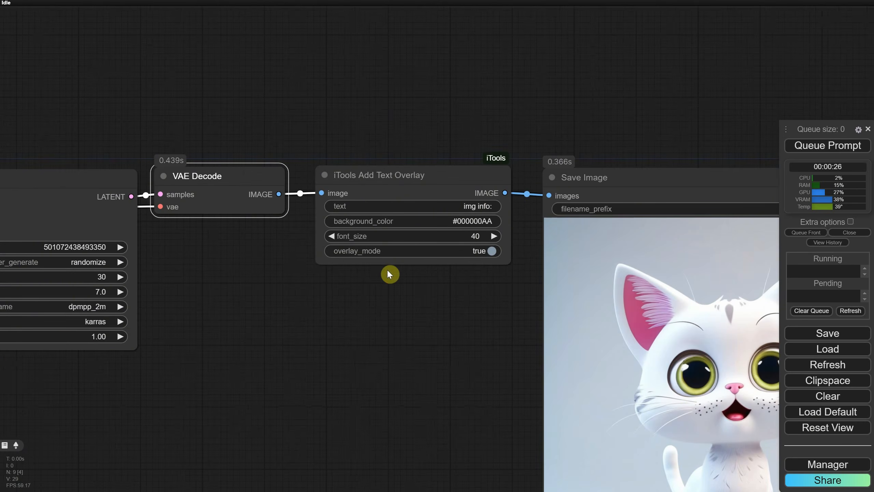
Set the overlay text to "pixaroma" and queue the prompt
{"action": "left_click", "coordinate": [475, 207]}
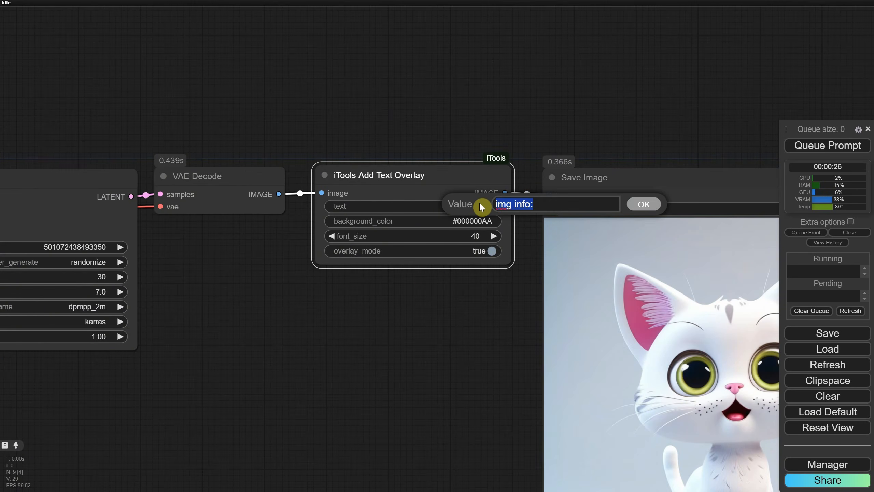
{"action": "type", "text": "pixaroma"}
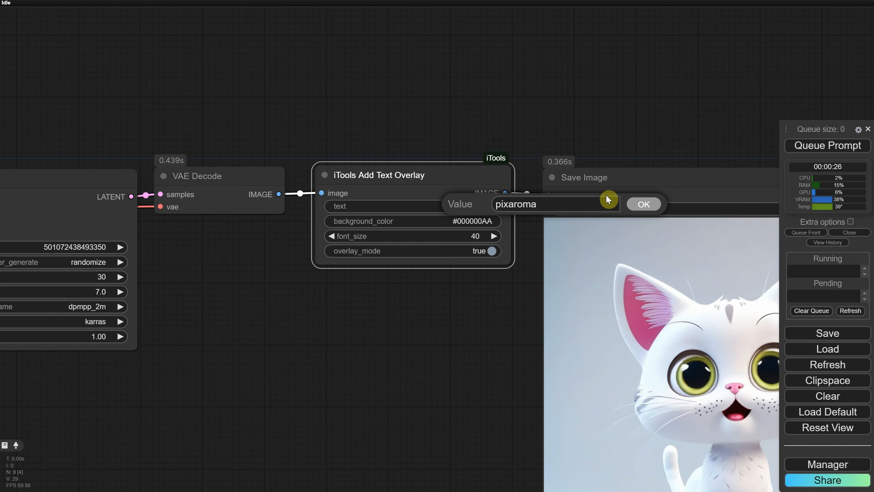
{"action": "left_click", "coordinate": [644, 204]}
{"action": "left_click", "coordinate": [826, 148]}
Set the overlay font_size to 80 and queue the prompt
{"action": "scroll", "coordinate": [361, 274], "scroll_direction": "down", "scroll_amount": 3}
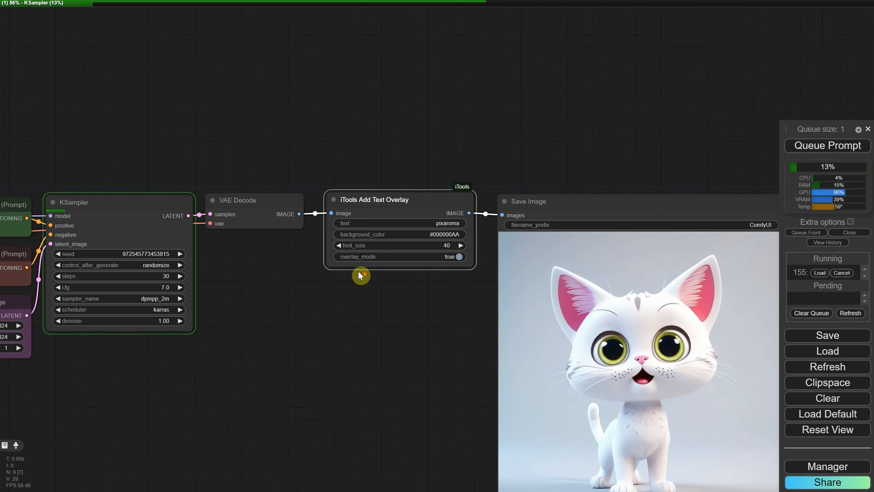
{"action": "left_click_drag", "start_coordinate": [249, 210], "coordinate": [255, 209]}
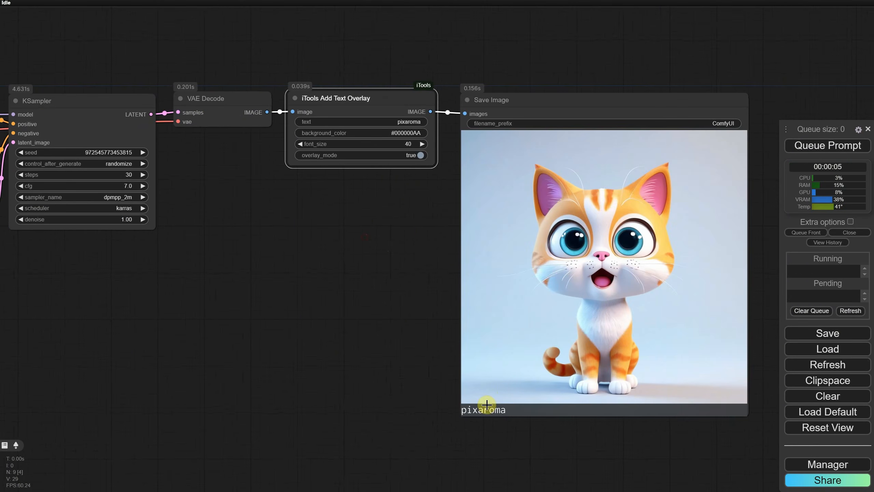
{"action": "left_click_drag", "start_coordinate": [403, 225], "coordinate": [409, 241]}
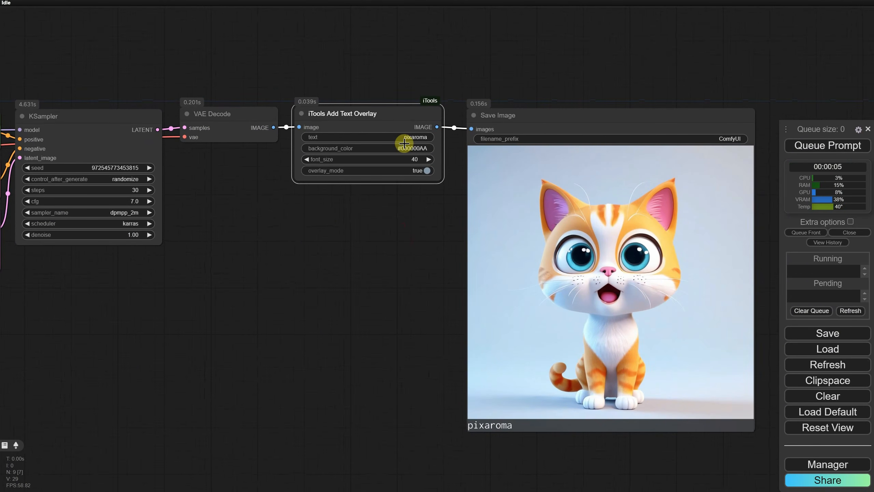
{"action": "left_click", "coordinate": [417, 160]}
{"action": "key", "text": "Return"}
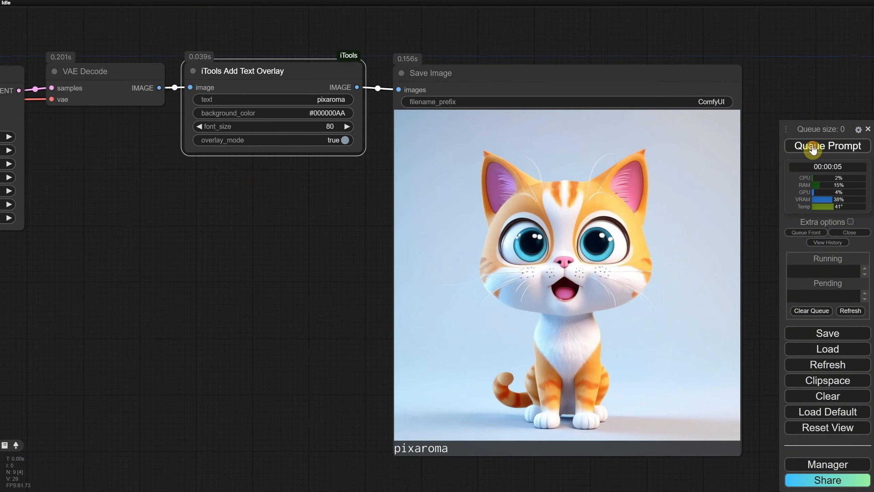
{"action": "left_click", "coordinate": [804, 146]}
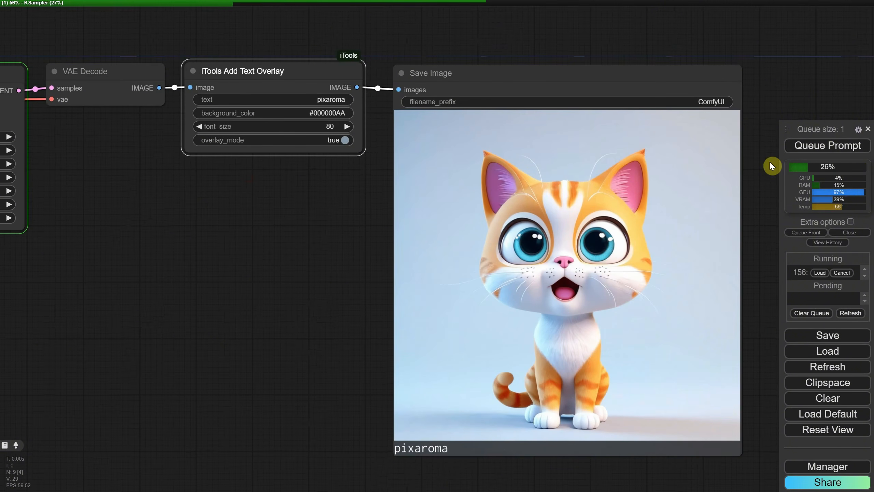
Set the overlay text to "a cute cartoon cat, 3d" and queue the prompt
{"action": "left_click", "coordinate": [336, 104]}
{"action": "type", "text": "a cute cartoon cat, 3d"}
{"action": "key", "text": "Return"}
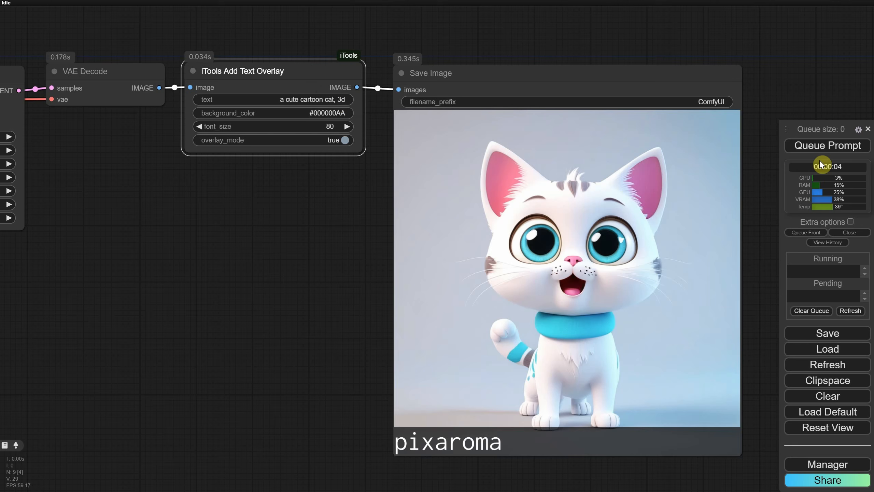
{"action": "left_click", "coordinate": [816, 148]}
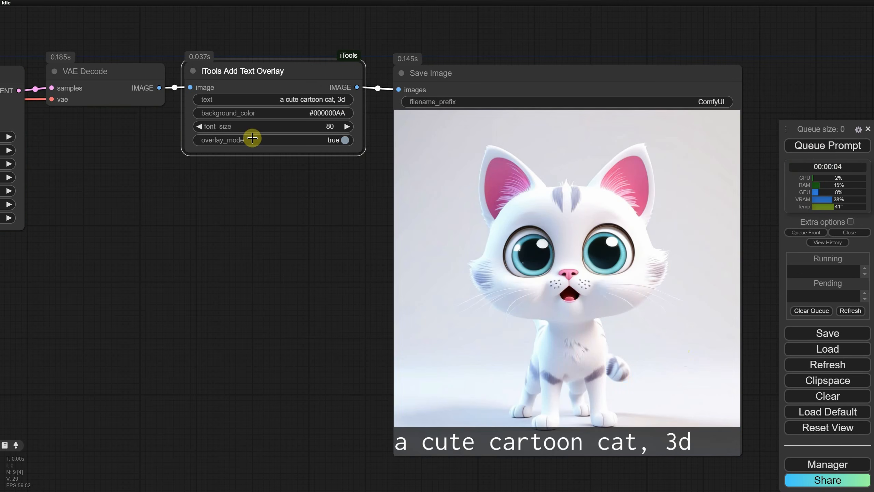
Switch the overlay_mode to false and queue the prompt again
{"action": "left_click", "coordinate": [804, 152]}
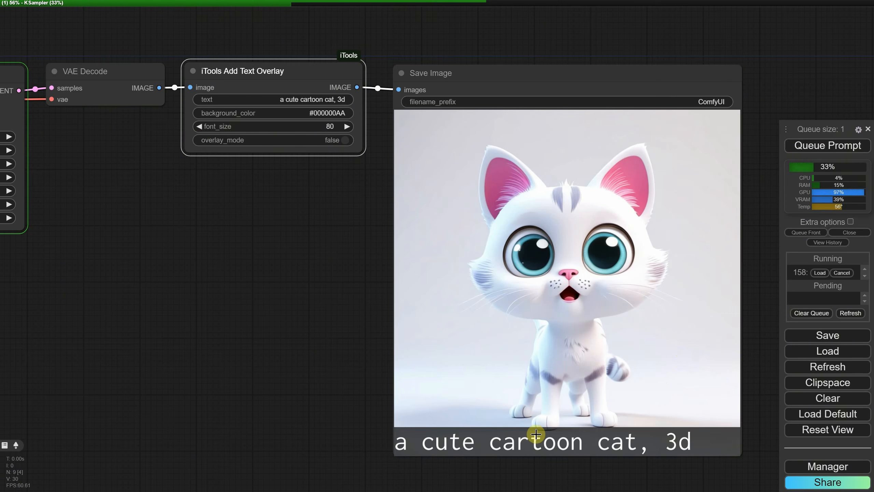
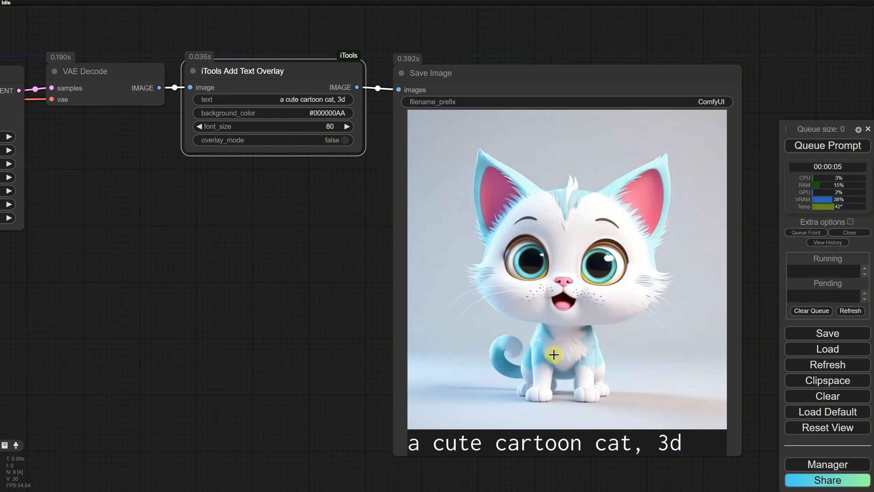
Queue the prompt again, opening and cancelling the background_color value editor between runs
{"action": "left_click", "coordinate": [826, 146]}
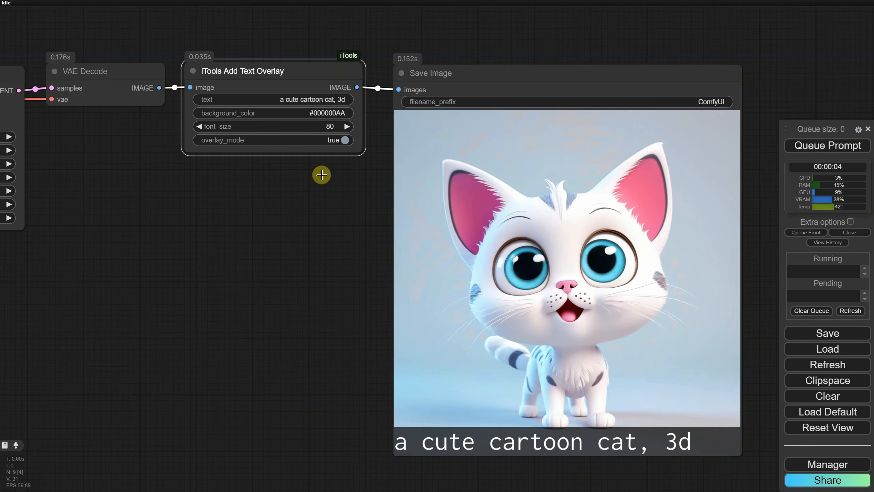
{"action": "left_click", "coordinate": [334, 113]}
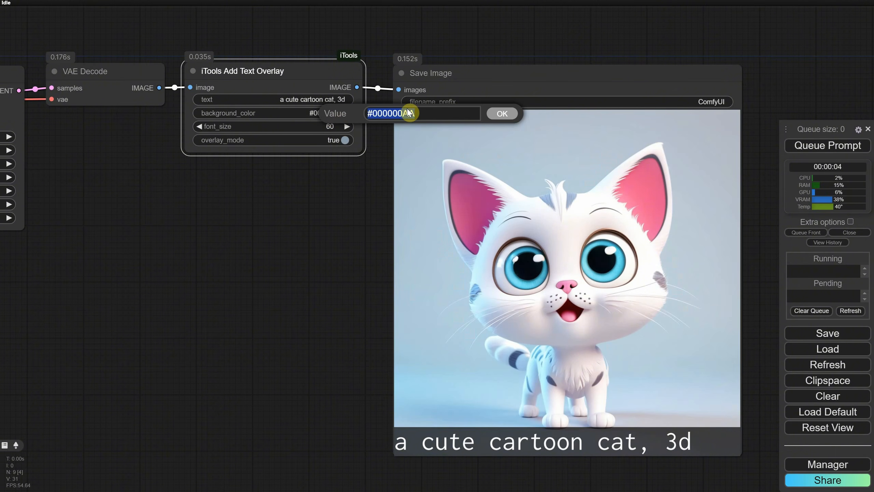
{"action": "left_click", "coordinate": [420, 114]}
{"action": "key", "text": "Escape"}
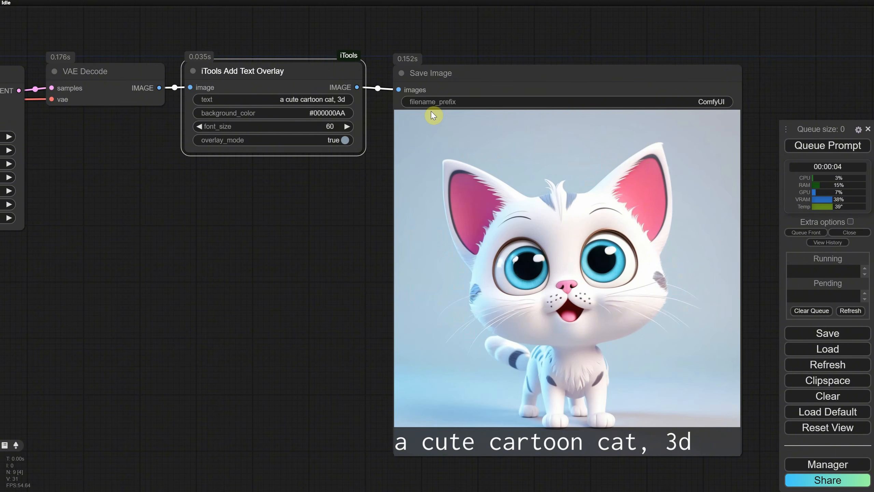
{"action": "left_click", "coordinate": [840, 145]}
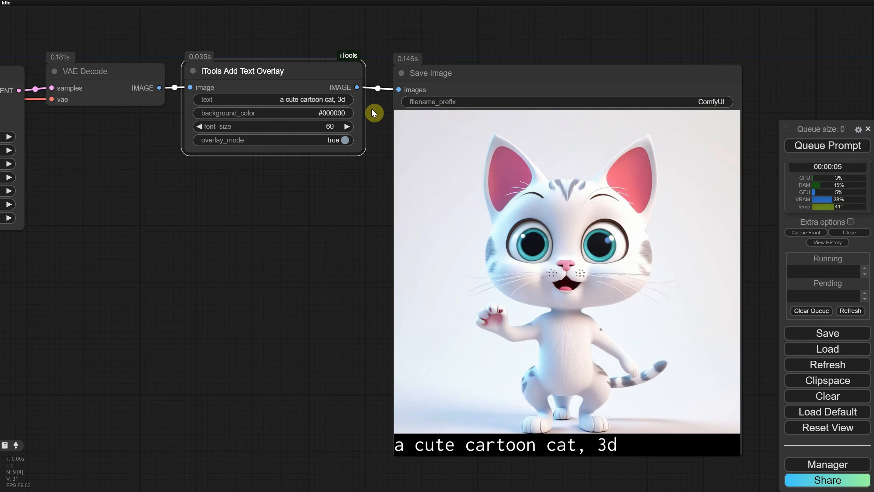
Set the overlay background_color to blue and queue the prompt
{"action": "left_click", "coordinate": [339, 113]}
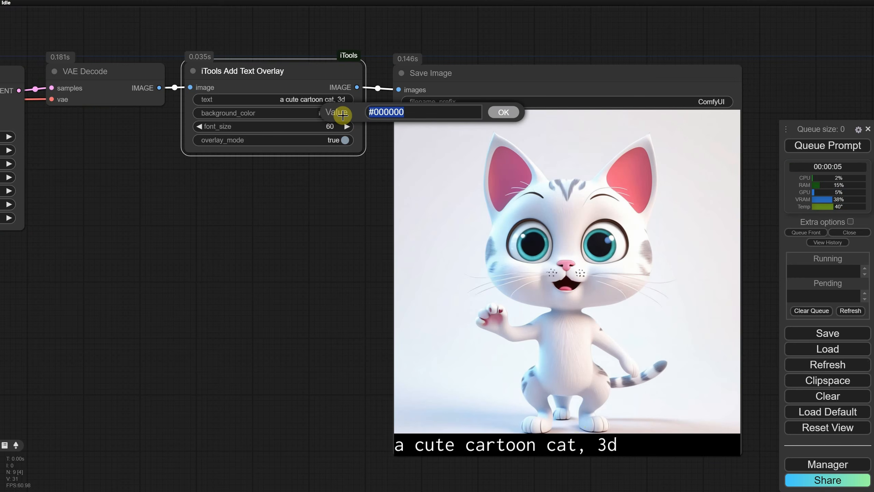
{"action": "type", "text": "blue"}
{"action": "key", "text": "Return"}
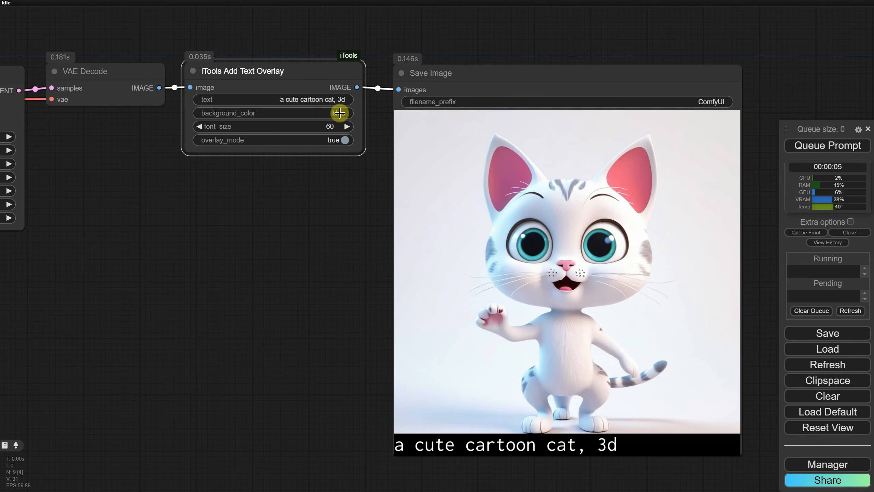
{"action": "left_click", "coordinate": [843, 147]}
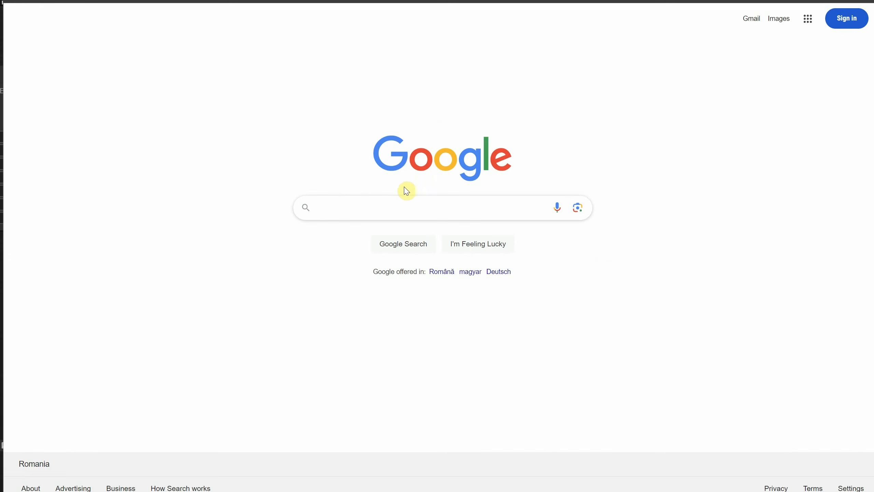
In the browser, search Google for color picker, pick a purple colour and copy its HEX code
{"action": "type", "text": "color picker"}
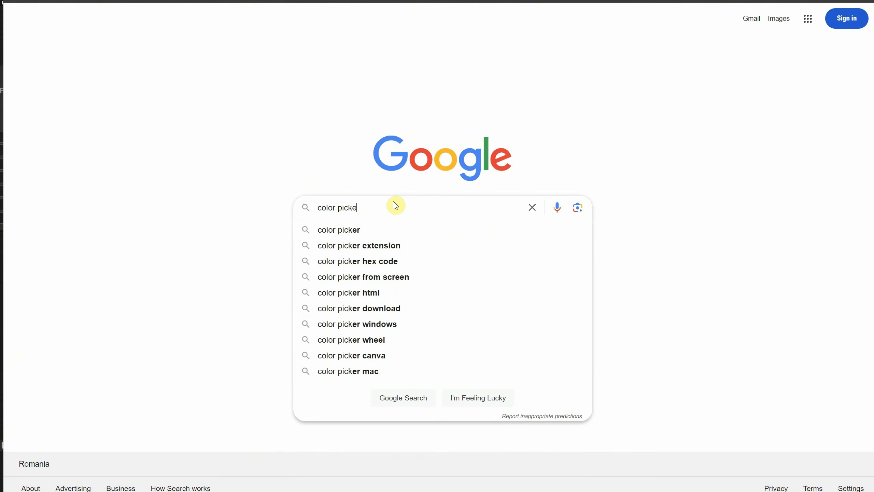
{"action": "key", "text": "Return"}
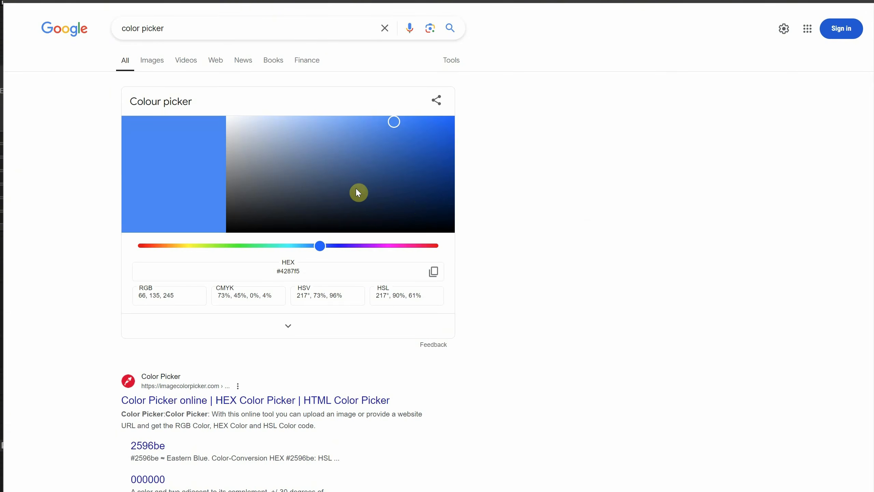
{"action": "left_click_drag", "start_coordinate": [387, 145], "coordinate": [377, 176]}
{"action": "left_click_drag", "start_coordinate": [320, 245], "coordinate": [163, 253]}
{"action": "mouse_move", "coordinate": [345, 164]}
{"action": "left_mouse_down"}
{"action": "mouse_move", "coordinate": [332, 168]}
{"action": "mouse_move", "coordinate": [389, 170]}
{"action": "mouse_move", "coordinate": [388, 188]}
{"action": "left_mouse_up"}
{"action": "left_click", "coordinate": [400, 247]}
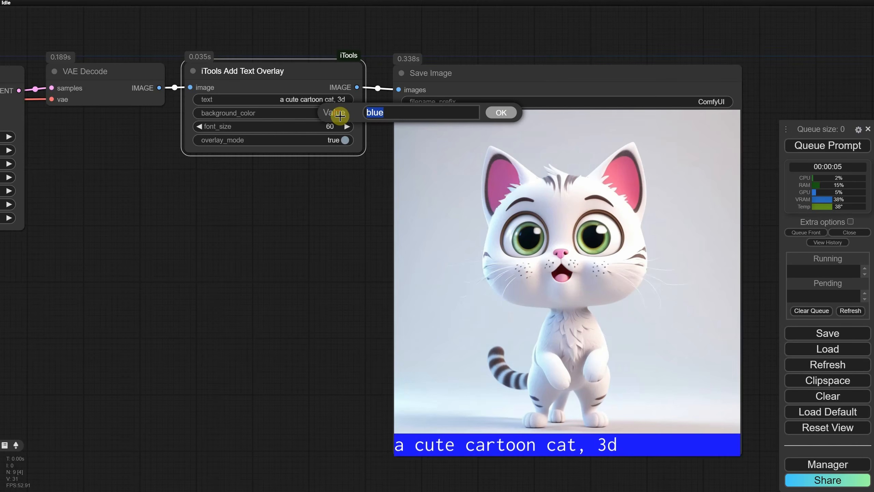
Paste the copied hex #631d54 as the background_color and queue the prompt
{"action": "type", "text": "#631d54"}
{"action": "left_click", "coordinate": [508, 113]}
{"action": "key", "text": "ctrl+Return"}
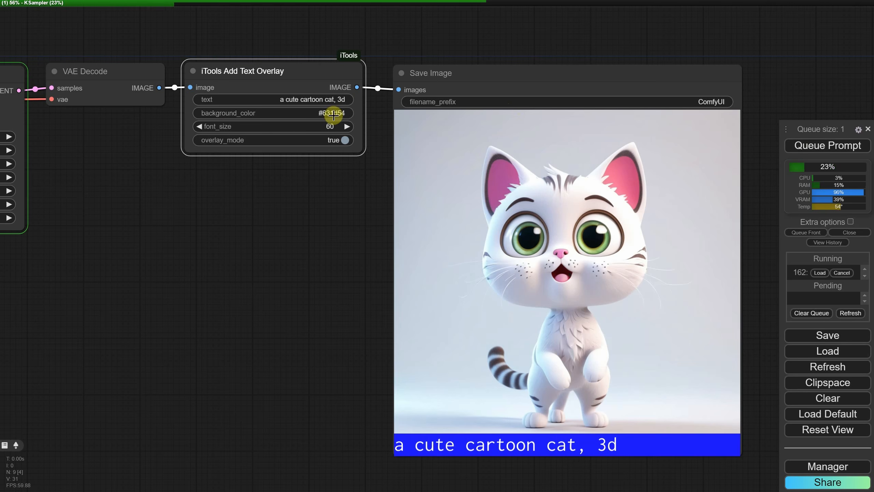
Append aa to the background_color, making it #631d54aa, and queue the prompt
{"action": "left_click", "coordinate": [329, 113]}
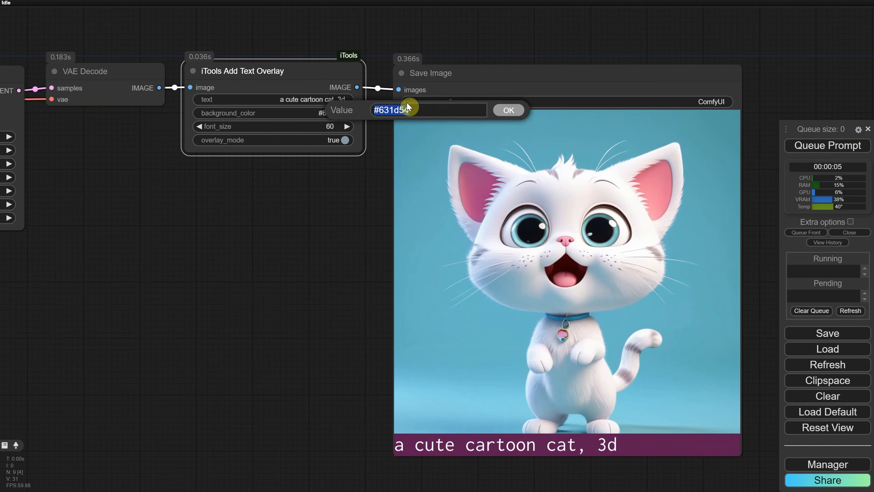
{"action": "left_click", "coordinate": [412, 107]}
{"action": "type", "text": "aa"}
{"action": "left_click", "coordinate": [510, 113]}
{"action": "left_click", "coordinate": [809, 146]}
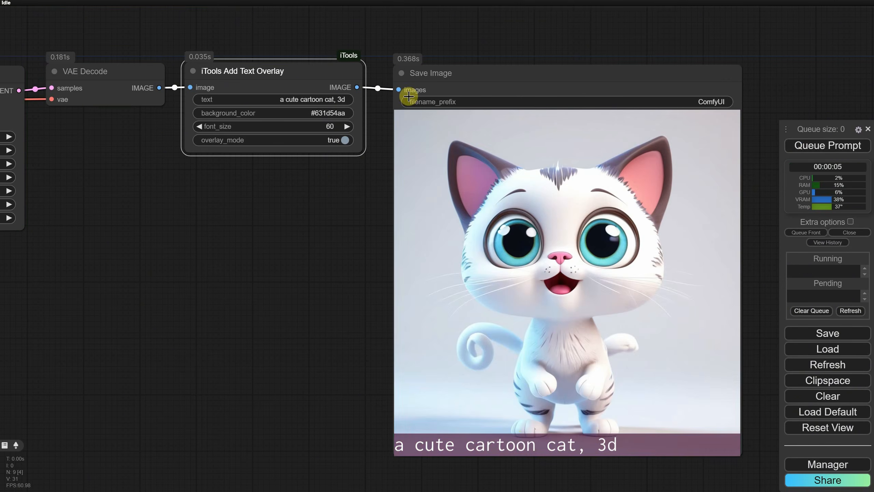
Convert the overlay node's text widget into an input
{"action": "right_click", "coordinate": [307, 82]}
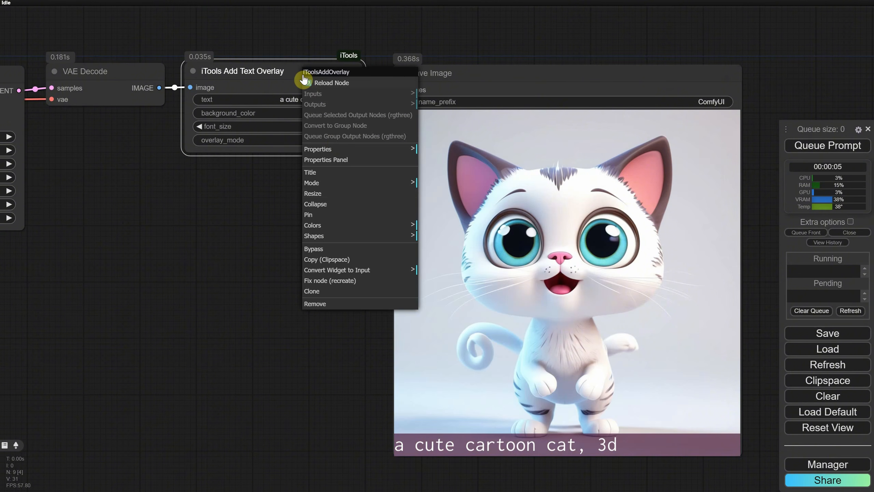
{"action": "left_click", "coordinate": [418, 268]}
{"action": "left_click", "coordinate": [441, 274]}
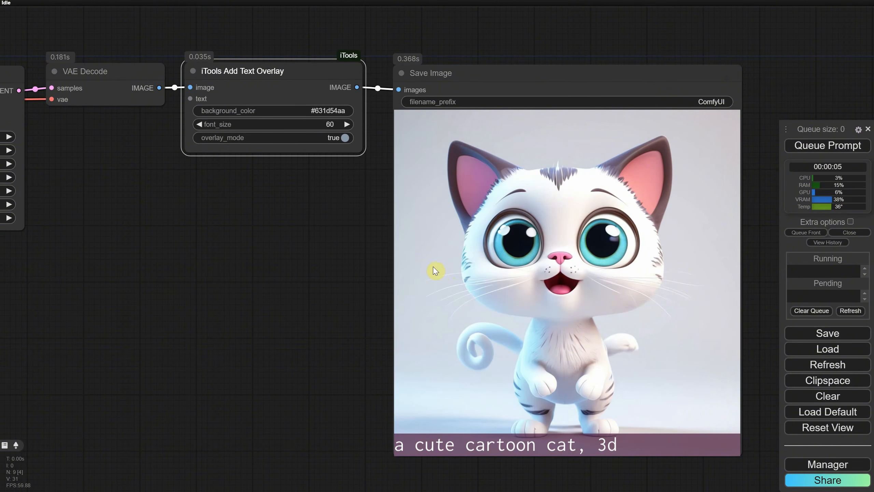
Connect the Prompt Styler's positive_prompt output to the overlay node's text input
{"action": "scroll", "coordinate": [272, 155], "scroll_direction": "down", "scroll_amount": 2}
{"action": "left_click_drag", "start_coordinate": [177, 197], "coordinate": [544, 246]}
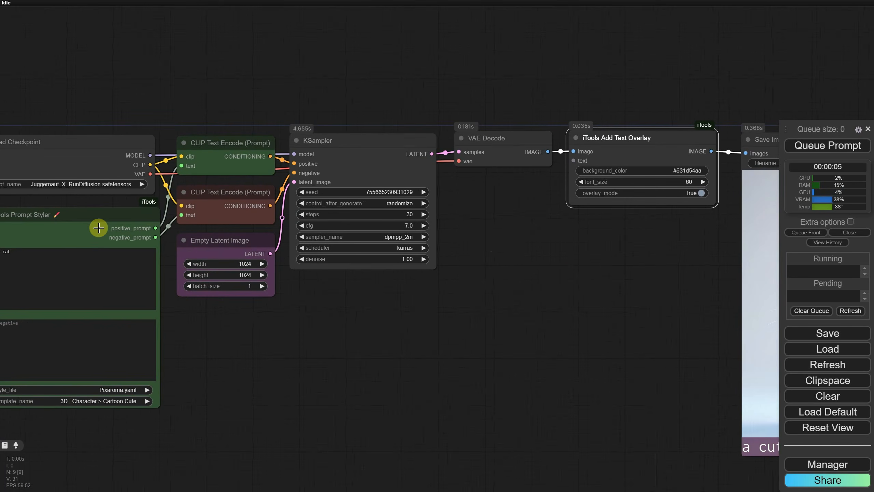
{"action": "left_click_drag", "start_coordinate": [156, 229], "coordinate": [574, 161]}
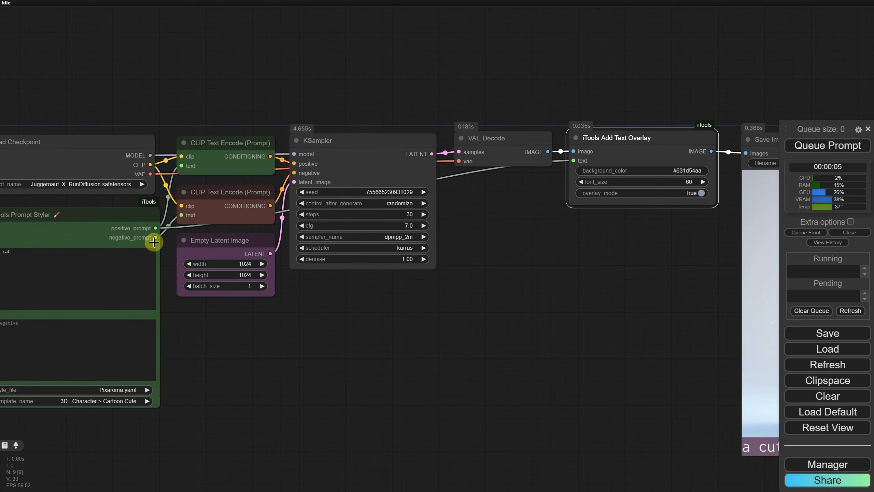
{"action": "left_click_drag", "start_coordinate": [597, 241], "coordinate": [423, 208]}
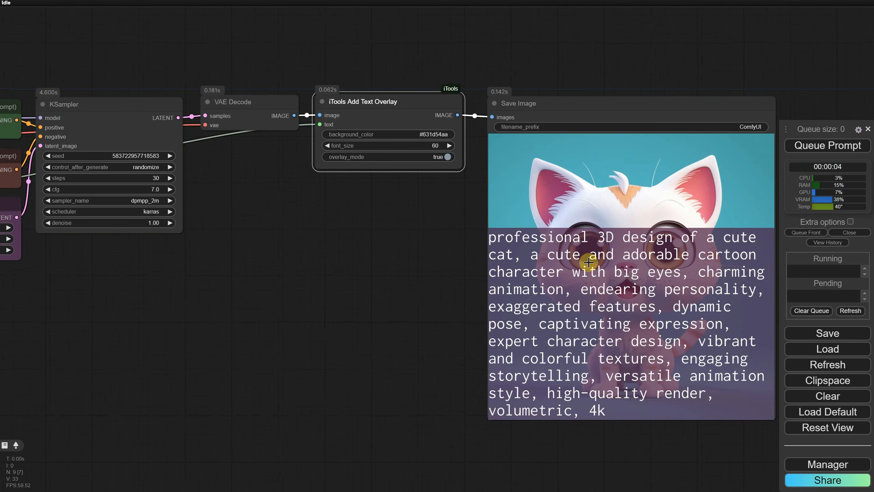
Set the overlay font_size to 20 and queue the prompt
{"action": "left_click", "coordinate": [441, 146]}
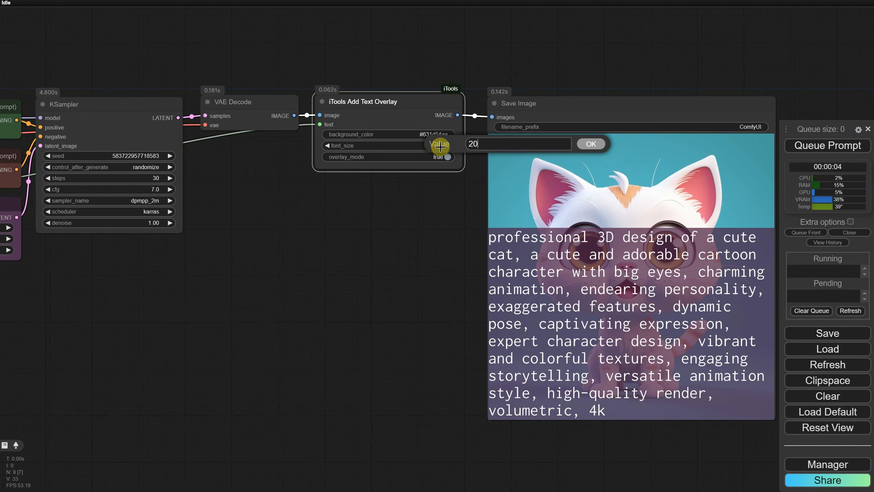
{"action": "key", "text": "Return"}
{"action": "left_click", "coordinate": [824, 148]}
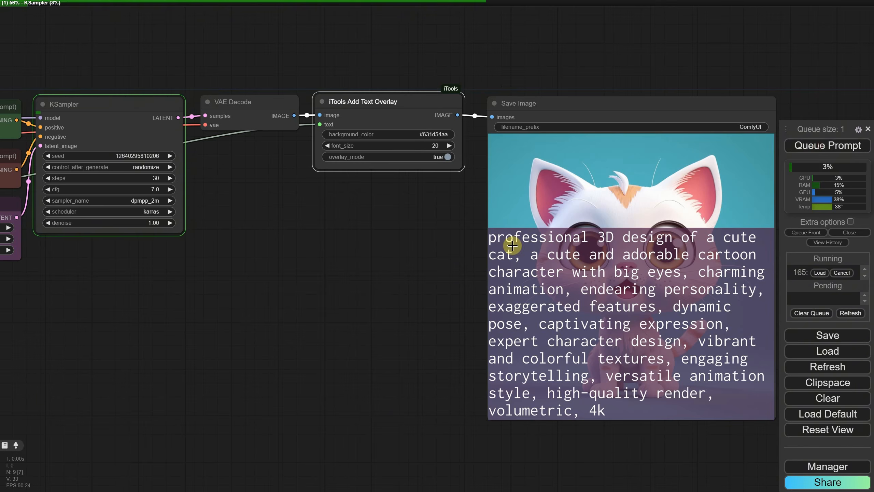
Switch the overlay_mode to false and queue the prompt
{"action": "left_click_drag", "start_coordinate": [424, 291], "coordinate": [275, 265]}
{"action": "scroll", "coordinate": [274, 265], "scroll_direction": "up", "scroll_amount": 3}
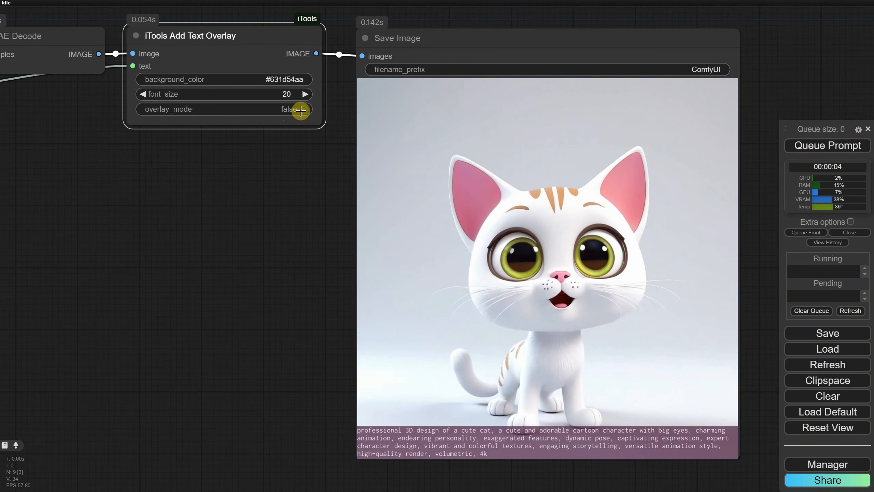
{"action": "left_click", "coordinate": [823, 146]}
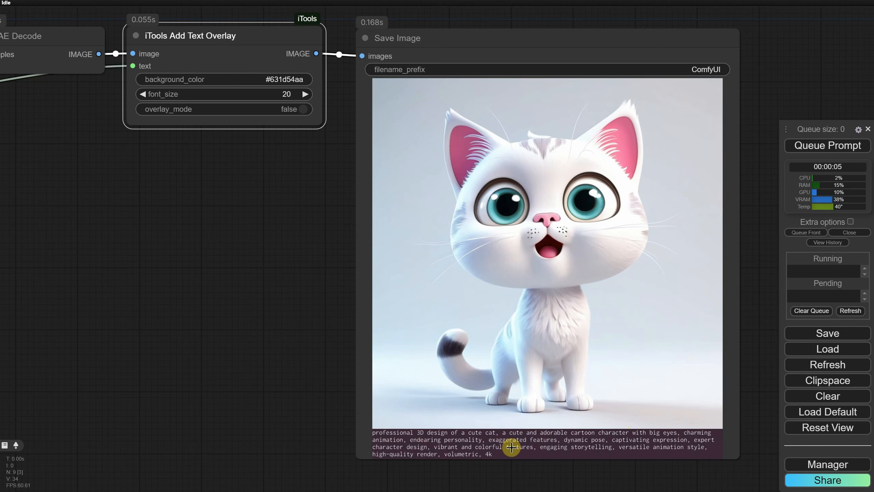
Set the overlay background_color to black
{"action": "left_click", "coordinate": [286, 79]}
{"action": "type", "text": "black"}
{"action": "key", "text": "Return"}
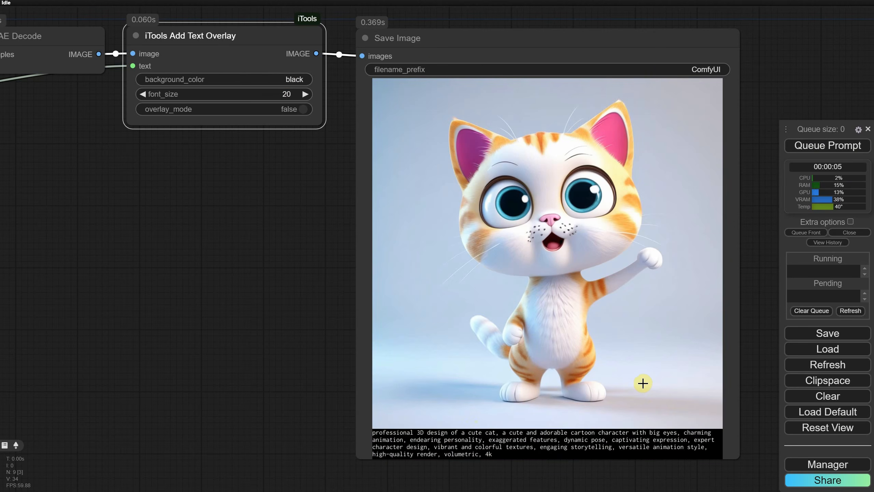
Clear the whole workflow from the canvas
{"action": "left_click", "coordinate": [830, 403]}
{"action": "left_click", "coordinate": [482, 34]}
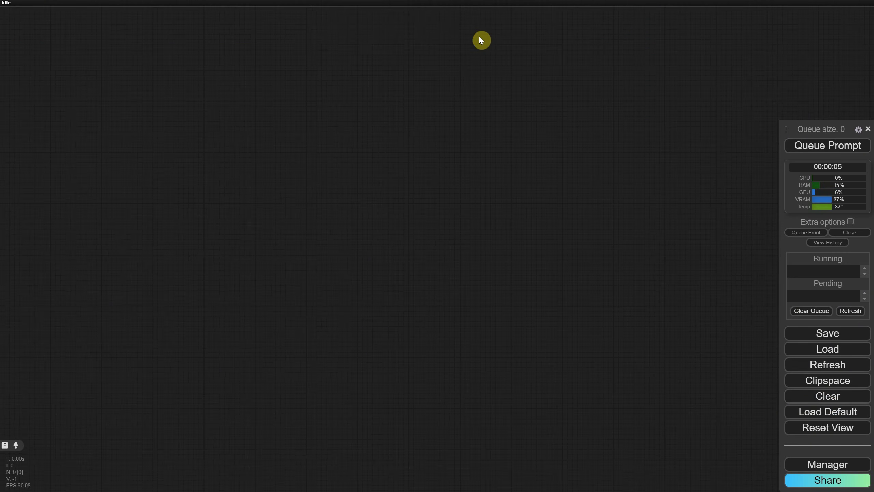
Add an iTools Load Images node by searching for itools and place it on the canvas
{"action": "double_click", "coordinate": [310, 128]}
{"action": "type", "text": "itools"}
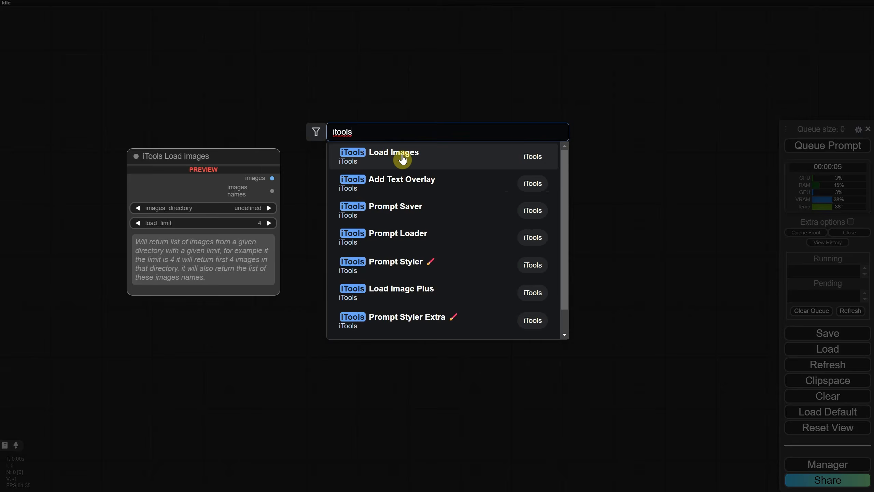
{"action": "left_click", "coordinate": [403, 160]}
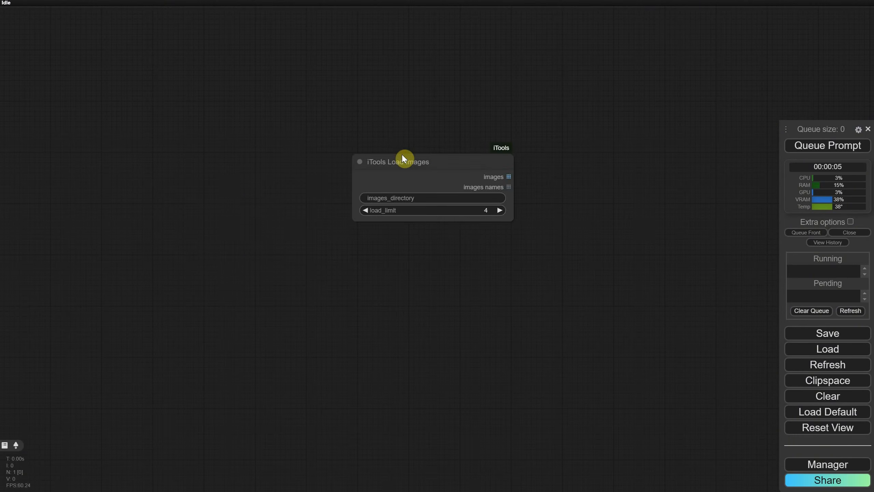
{"action": "left_click_drag", "start_coordinate": [427, 170], "coordinate": [234, 214]}
{"action": "scroll", "coordinate": [278, 278], "scroll_direction": "up", "scroll_amount": 6}
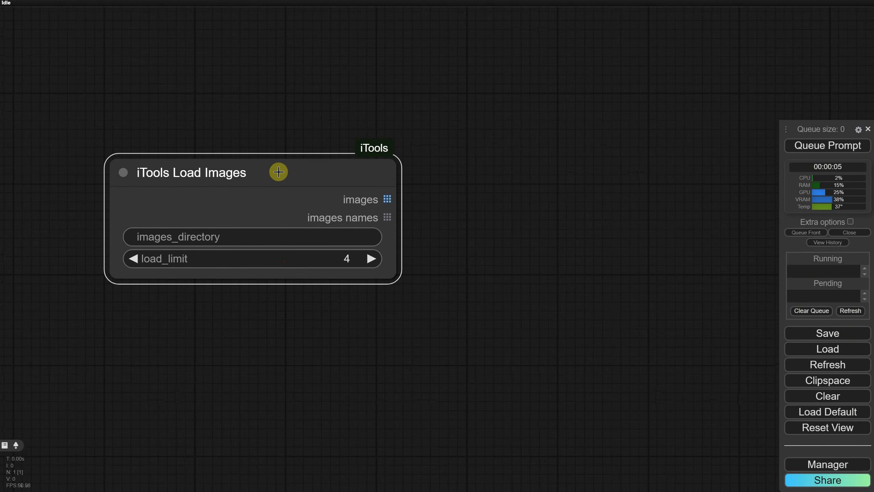
{"action": "mouse_move", "coordinate": [279, 172]}
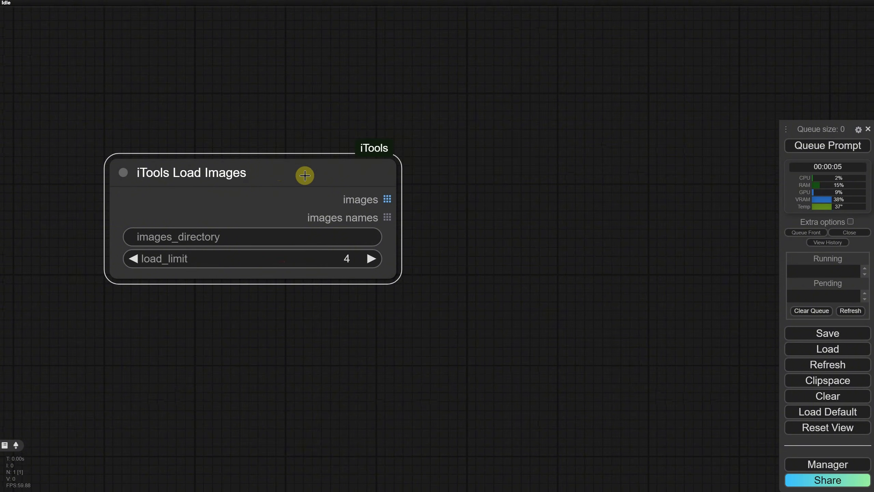
Try setting the load_limit to 2 and then 10, then drag it back to 4
{"action": "left_click", "coordinate": [335, 257]}
{"action": "type", "text": "2"}
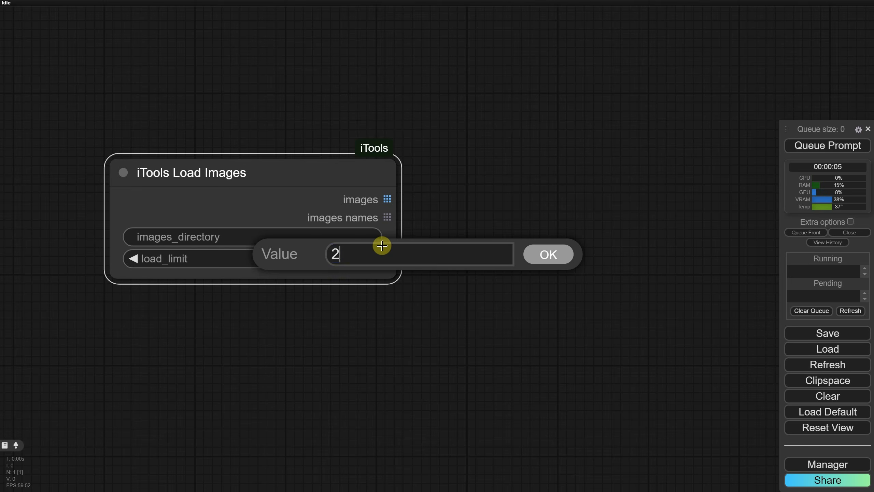
{"action": "key", "text": "Return"}
{"action": "left_click", "coordinate": [348, 258]}
{"action": "type", "text": "10"}
{"action": "key", "text": "Return"}
{"action": "left_click", "coordinate": [350, 255]}
{"action": "type", "text": "10"}
{"action": "key", "text": "Return"}
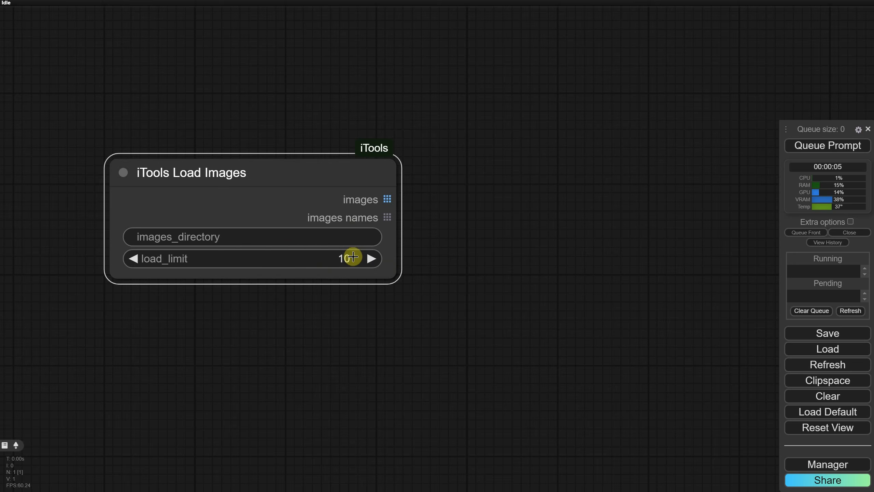
{"action": "left_click_drag", "start_coordinate": [352, 257], "coordinate": [288, 252]}
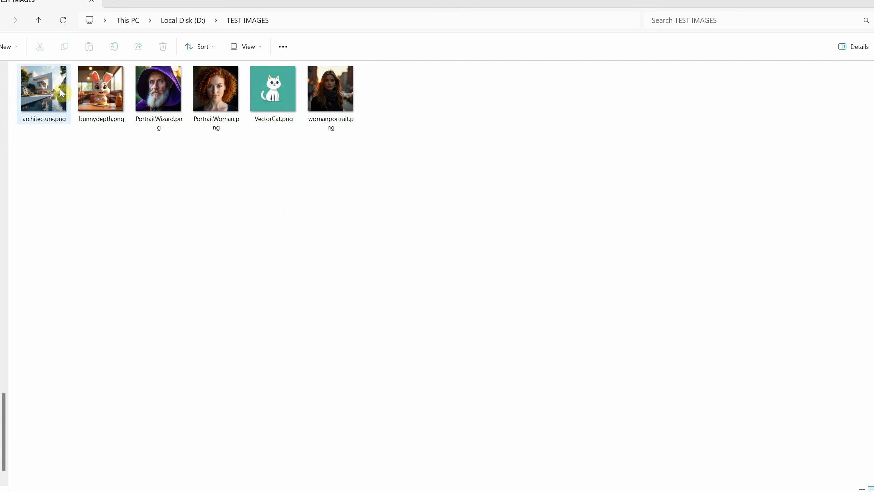
In File Explorer, copy the TEST IMAGES folder path from the address bar
{"action": "left_click", "coordinate": [339, 23]}
{"action": "right_click", "coordinate": [125, 23]}
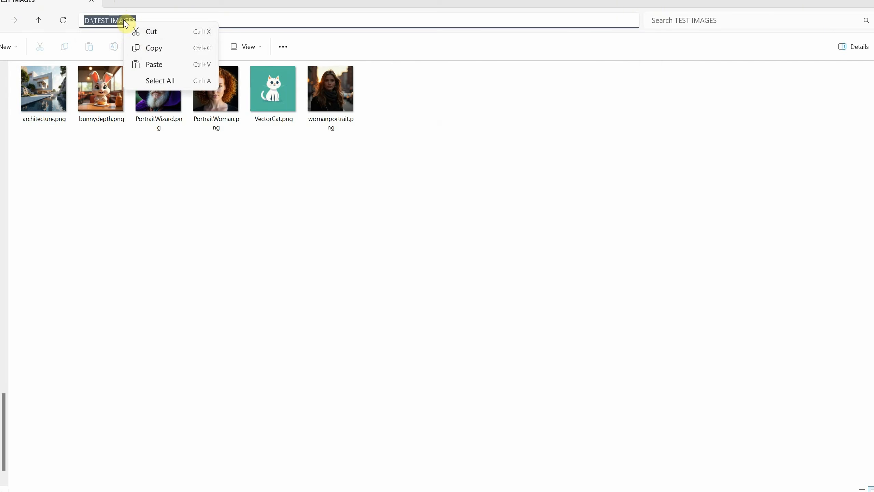
{"action": "left_click", "coordinate": [152, 48]}
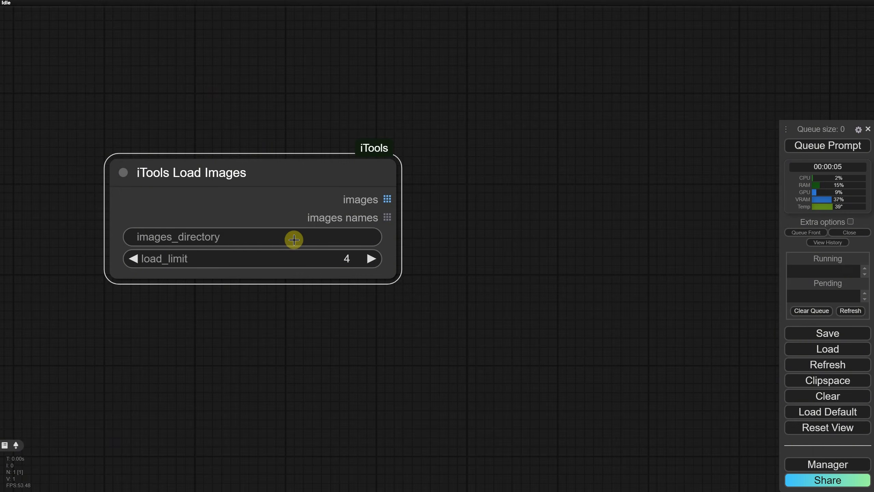
Paste D:\TEST IMAGES as the images_directory of the Load Images node
{"action": "left_click", "coordinate": [297, 239]}
{"action": "key", "text": "ctrl+v"}
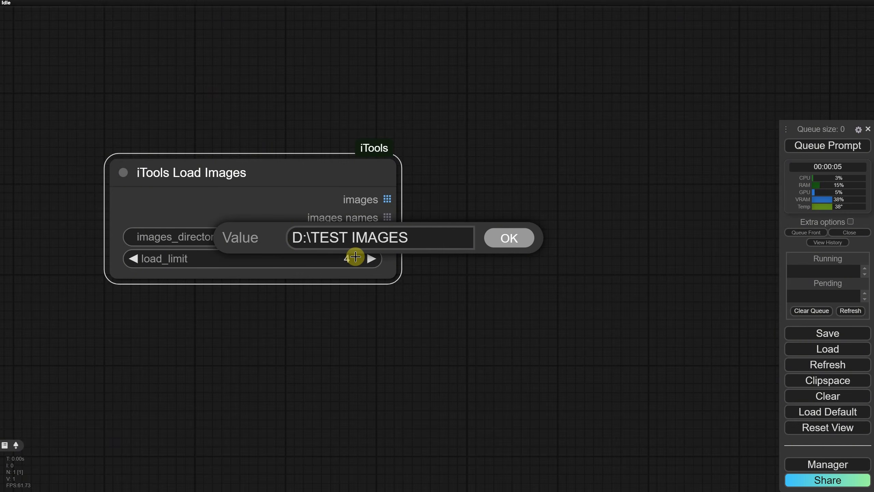
{"action": "left_click", "coordinate": [516, 243]}
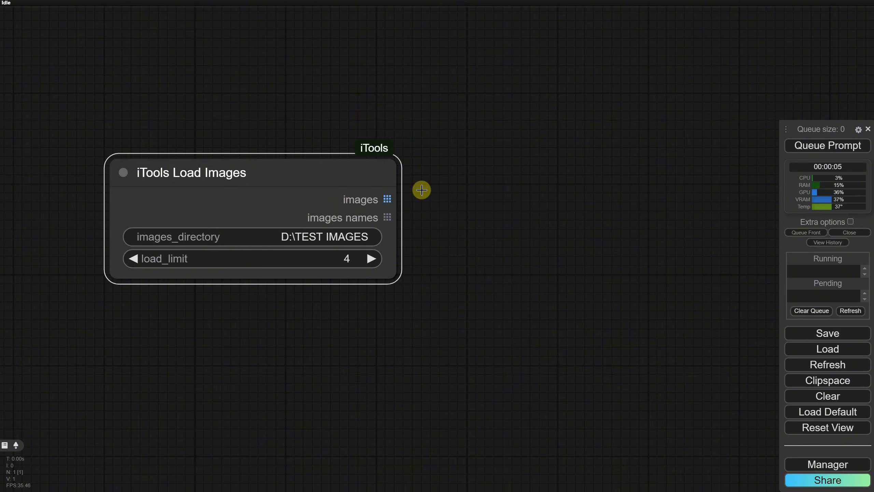
Attach a Save Image node to the Load Images images output and queue the workflow
{"action": "left_click_drag", "start_coordinate": [392, 197], "coordinate": [551, 201]}
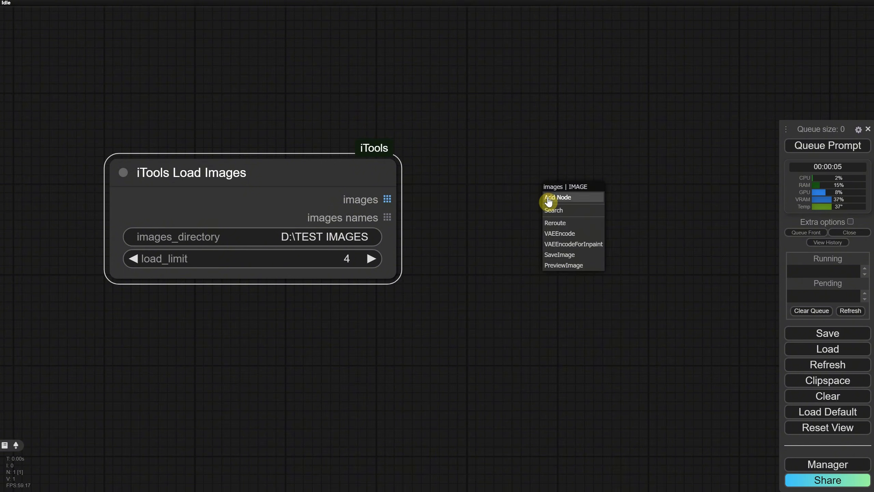
{"action": "left_click", "coordinate": [558, 259]}
{"action": "left_click_drag", "start_coordinate": [613, 189], "coordinate": [502, 180]}
{"action": "key", "text": "ctrl+Return"}
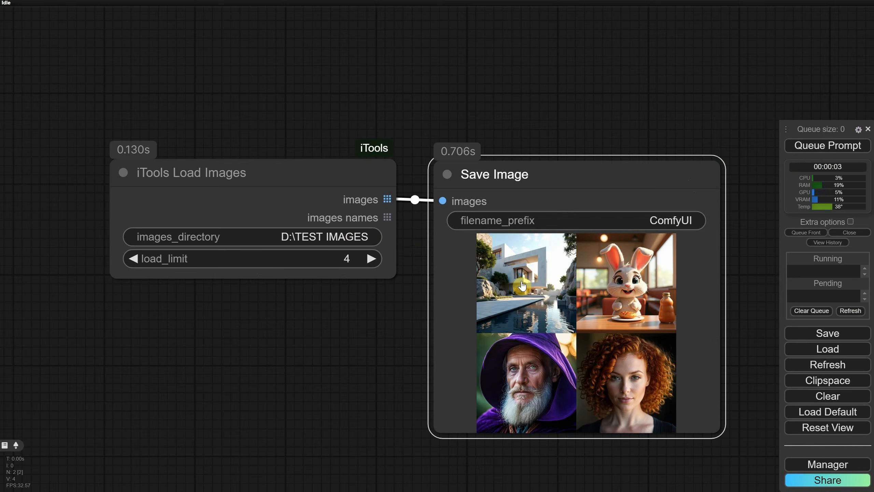
Step through the loaded images one by one in the Save Image preview, then close the single view
{"action": "left_click", "coordinate": [522, 286]}
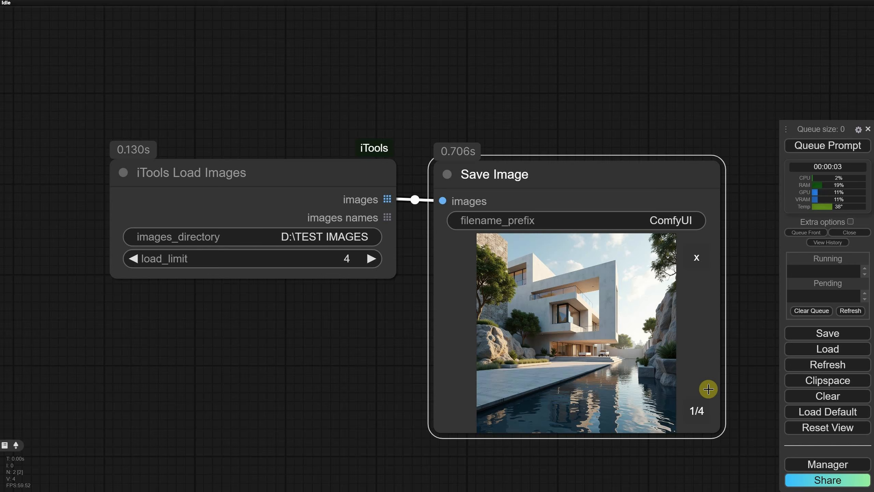
{"action": "left_click", "coordinate": [698, 415]}
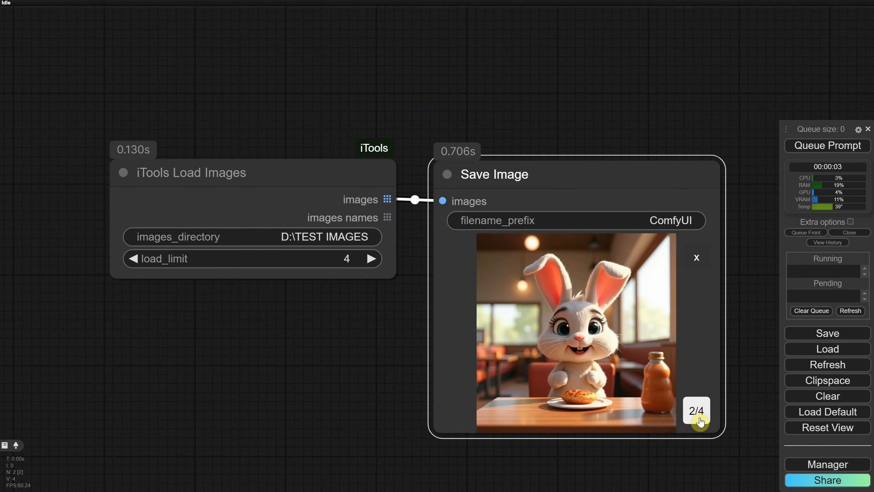
{"action": "left_click", "coordinate": [700, 416]}
{"action": "left_click", "coordinate": [701, 420]}
{"action": "left_click", "coordinate": [696, 258]}
Set the load_limit to 2 and queue the workflow
{"action": "left_click", "coordinate": [134, 258]}
{"action": "left_click", "coordinate": [133, 258]}
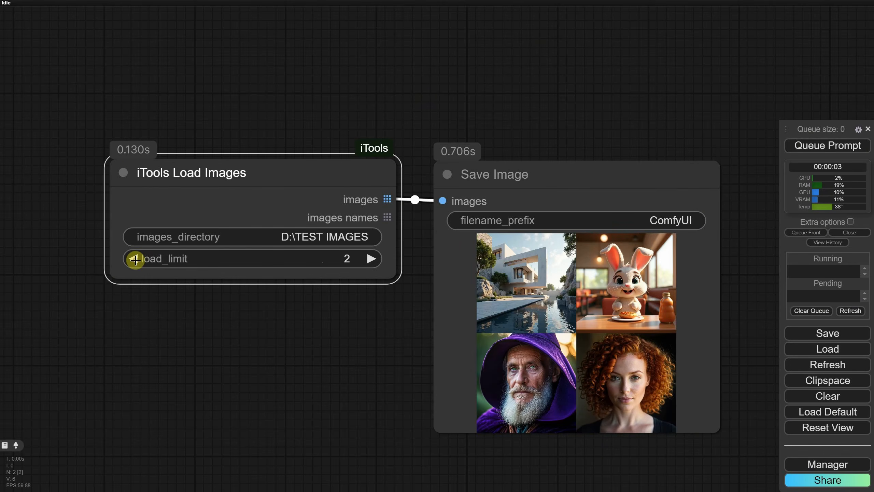
{"action": "left_click", "coordinate": [819, 146]}
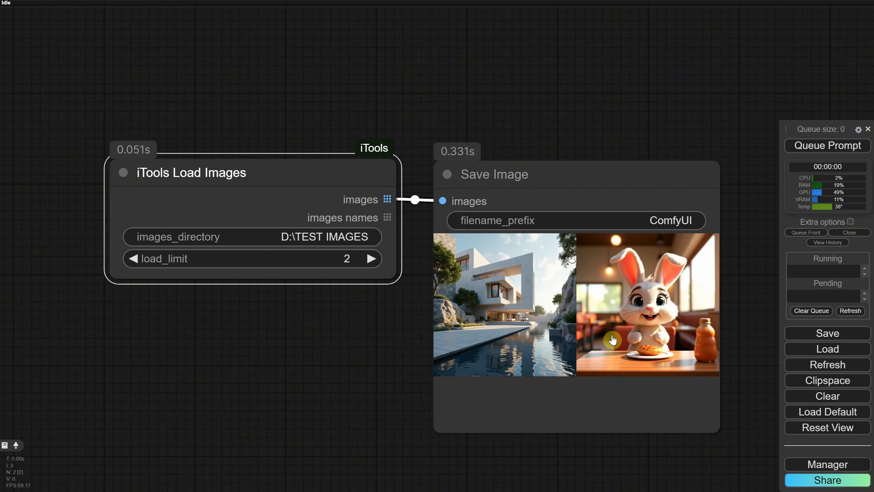
Raise the load_limit again and queue the workflow once more
{"action": "left_click", "coordinate": [372, 260]}
{"action": "left_click", "coordinate": [374, 261]}
{"action": "left_click", "coordinate": [820, 146]}
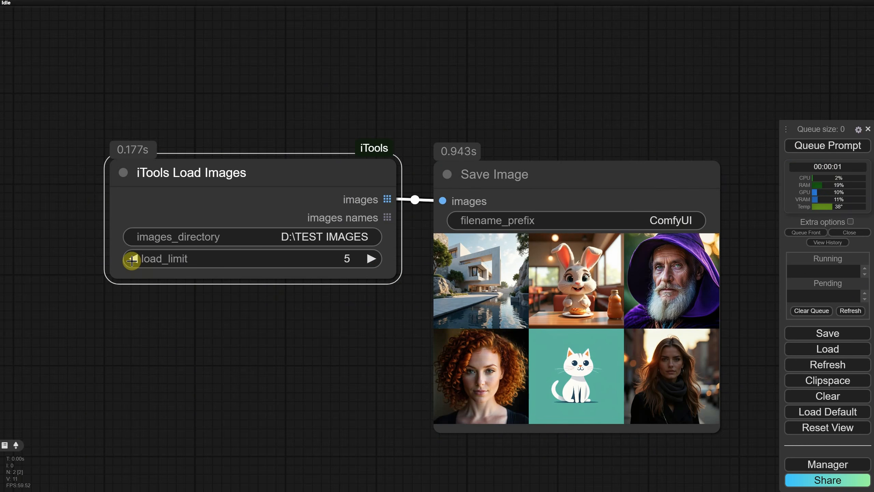
Spread the nodes apart and add an iTools Add Text Overlay node by searching for itool
{"action": "left_click_drag", "start_coordinate": [214, 173], "coordinate": [100, 166]}
{"action": "left_click_drag", "start_coordinate": [511, 172], "coordinate": [560, 157]}
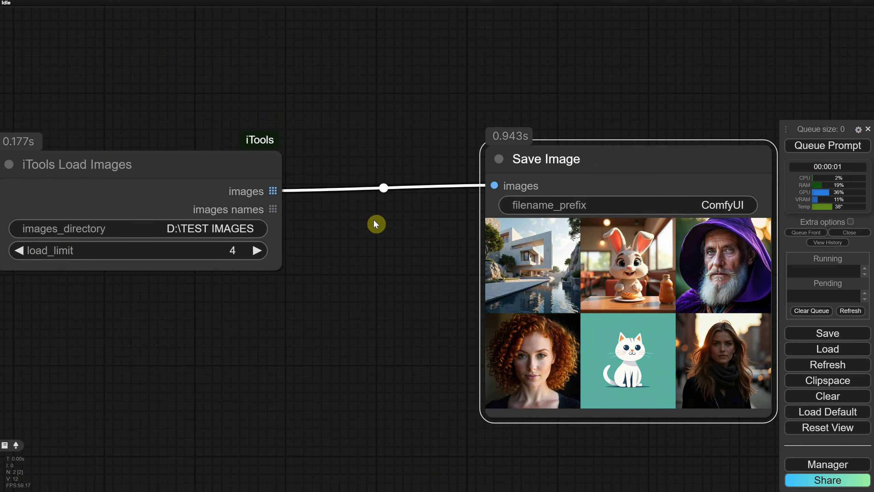
{"action": "scroll", "coordinate": [374, 219], "scroll_direction": "down", "scroll_amount": 3}
{"action": "left_click_drag", "start_coordinate": [225, 180], "coordinate": [168, 176]}
{"action": "double_click", "coordinate": [305, 227]}
{"action": "type", "text": "itool"}
{"action": "left_click", "coordinate": [386, 178]}
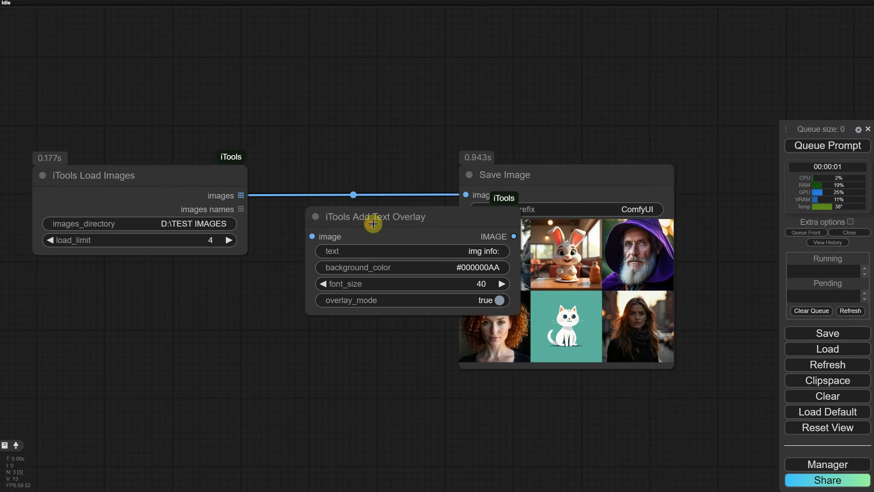
Route Load Images through the Add Text Overlay node into the Save Image node and tidy the layout
{"action": "left_click_drag", "start_coordinate": [371, 225], "coordinate": [315, 258]}
{"action": "left_click_drag", "start_coordinate": [208, 173], "coordinate": [180, 177]}
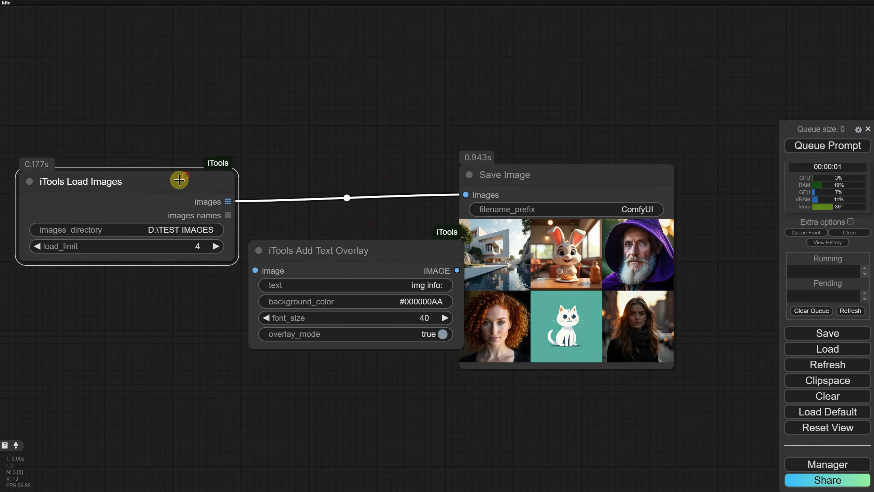
{"action": "left_click_drag", "start_coordinate": [322, 254], "coordinate": [309, 243]}
{"action": "left_click_drag", "start_coordinate": [213, 200], "coordinate": [244, 260]}
{"action": "left_click_drag", "start_coordinate": [446, 259], "coordinate": [466, 195]}
{"action": "left_click_drag", "start_coordinate": [380, 243], "coordinate": [374, 185]}
Set the overlay text to pixaroma and the background_color to maroon, then queue the workflow
{"action": "left_click", "coordinate": [409, 216]}
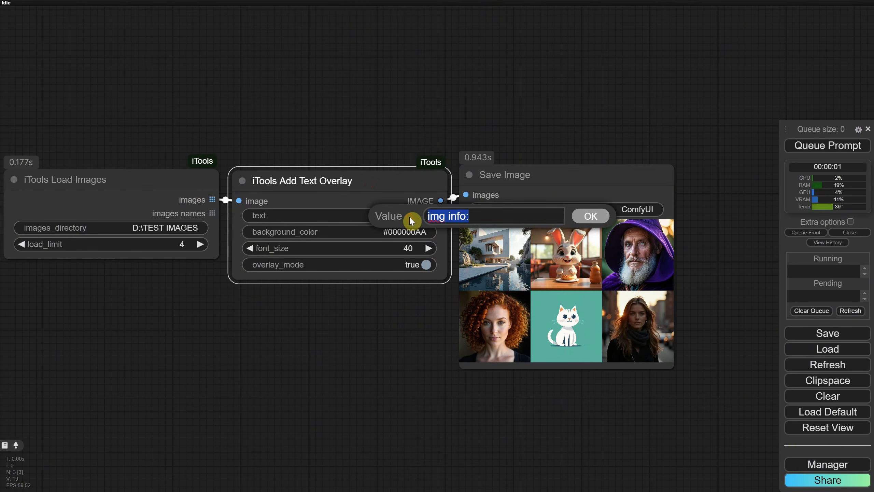
{"action": "type", "text": "pixaroma"}
{"action": "key", "text": "Return"}
{"action": "left_click", "coordinate": [414, 232]}
{"action": "type", "text": "maroon"}
{"action": "key", "text": "Return"}
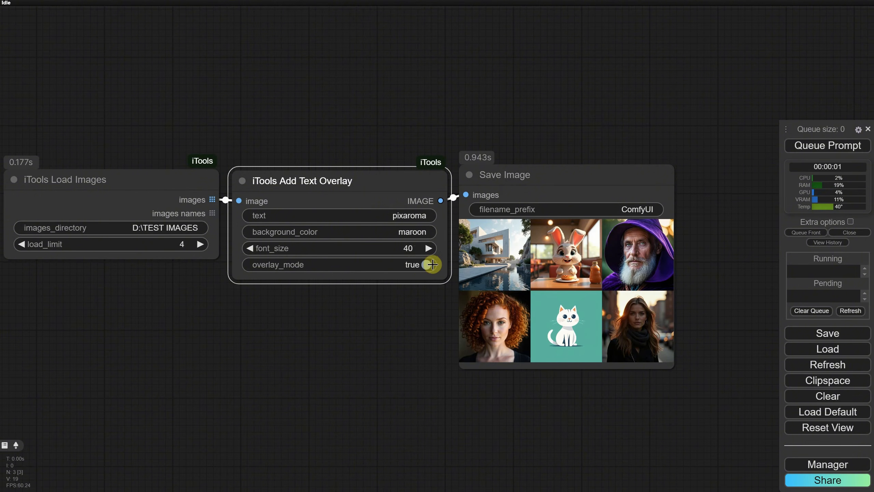
{"action": "left_click", "coordinate": [833, 145]}
Zoom in and step through the overlaid result images to the fourth one
{"action": "scroll", "coordinate": [567, 284], "scroll_direction": "up", "scroll_amount": 10}
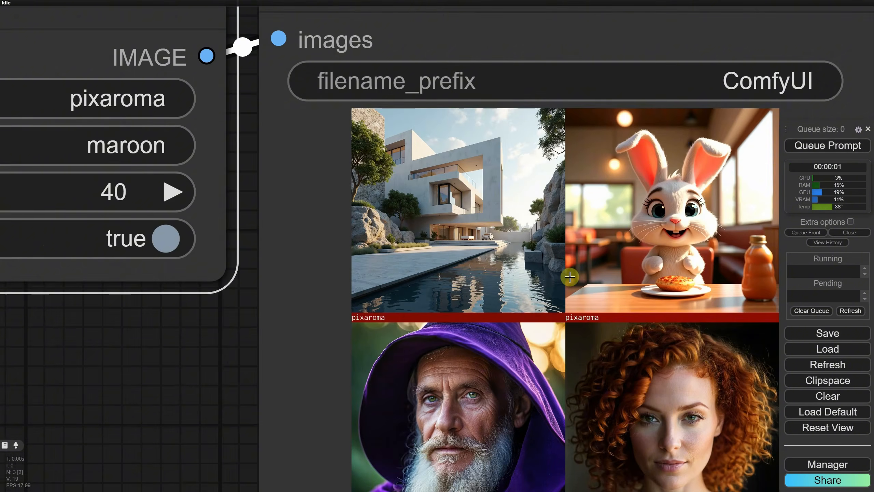
{"action": "scroll", "coordinate": [570, 276], "scroll_direction": "down", "scroll_amount": 2}
{"action": "left_click", "coordinate": [500, 251]}
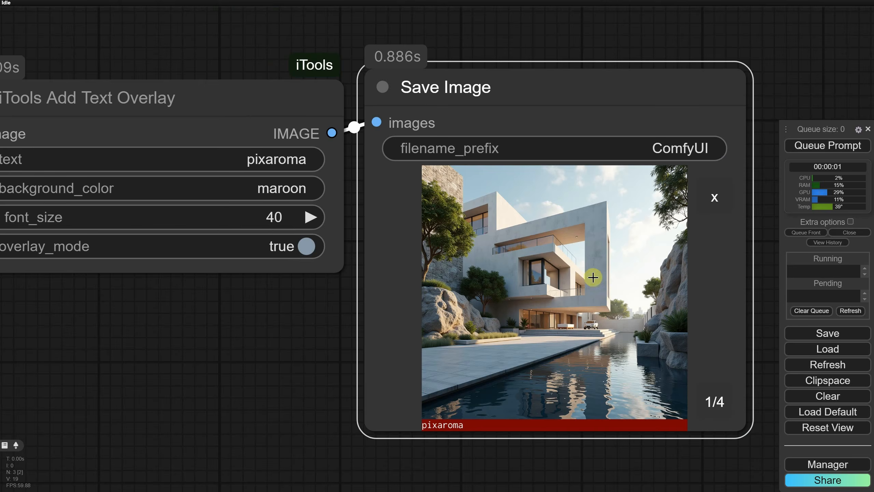
{"action": "left_click", "coordinate": [720, 407]}
{"action": "left_click", "coordinate": [720, 408]}
{"action": "left_click", "coordinate": [720, 409]}
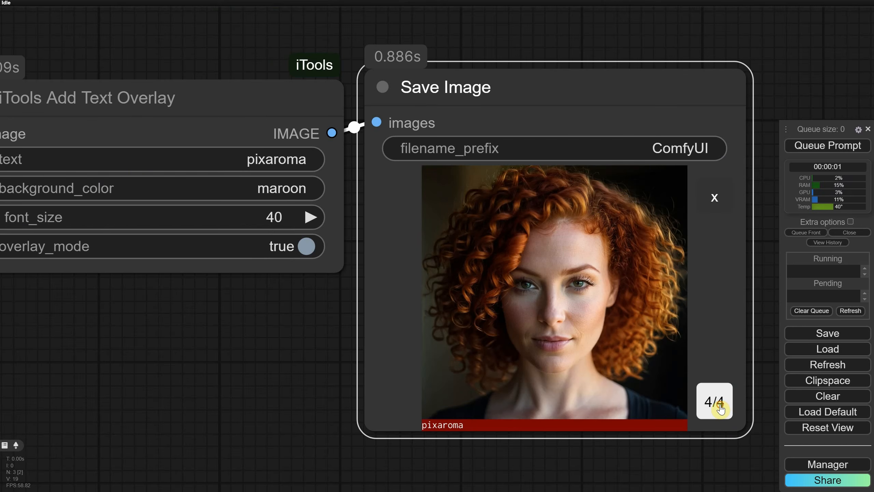
Delete the Add Text Overlay node
{"action": "scroll", "coordinate": [611, 371], "scroll_direction": "down", "scroll_amount": 4}
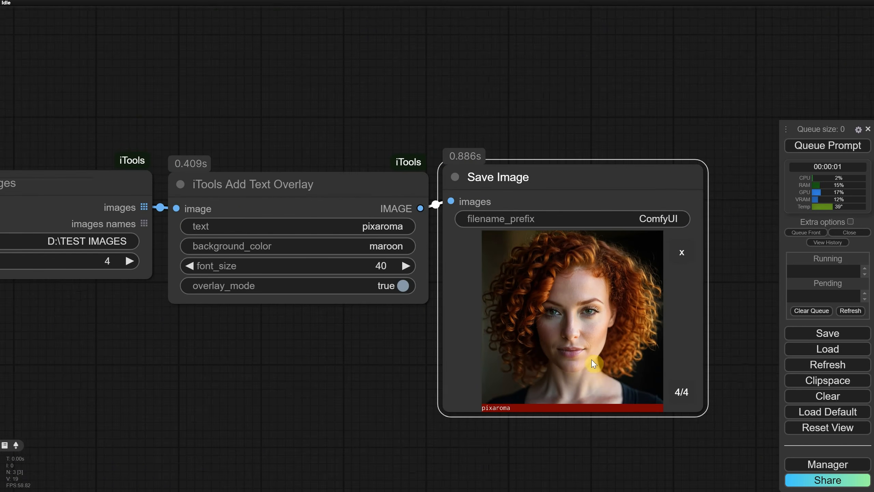
{"action": "scroll", "coordinate": [341, 332], "scroll_direction": "down", "scroll_amount": 2}
{"action": "left_click", "coordinate": [376, 193]}
{"action": "key", "text": "Delete"}
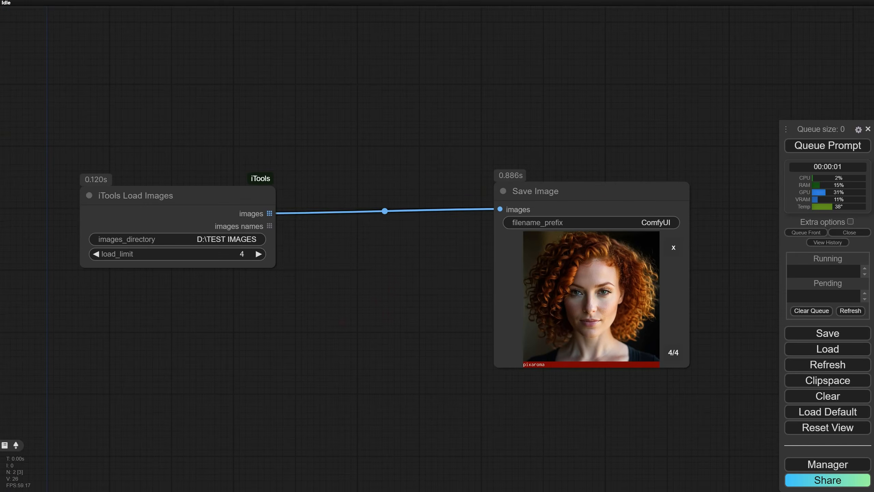
Insert an ImageCrop node found by searching image crop between Load Images and Save Image
{"action": "double_click", "coordinate": [353, 250]}
{"action": "type", "text": "image crop"}
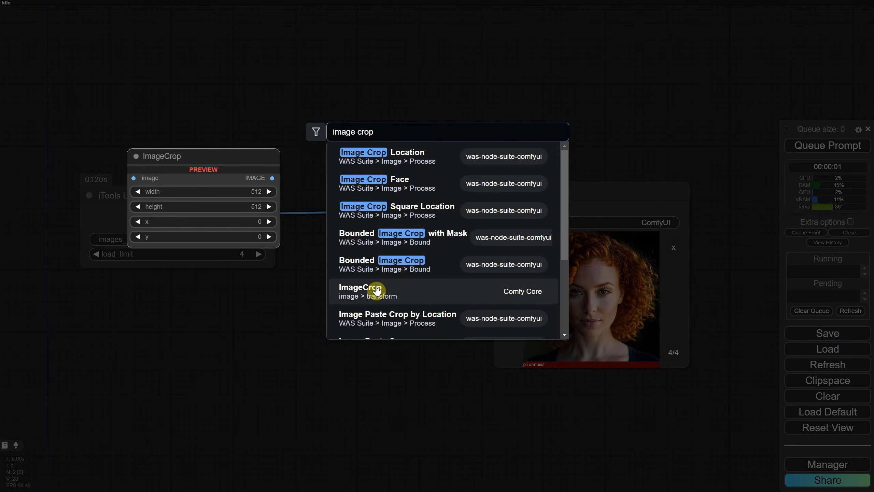
{"action": "left_click", "coordinate": [374, 295]}
{"action": "left_click_drag", "start_coordinate": [377, 248], "coordinate": [299, 206]}
{"action": "left_click_drag", "start_coordinate": [470, 222], "coordinate": [503, 210]}
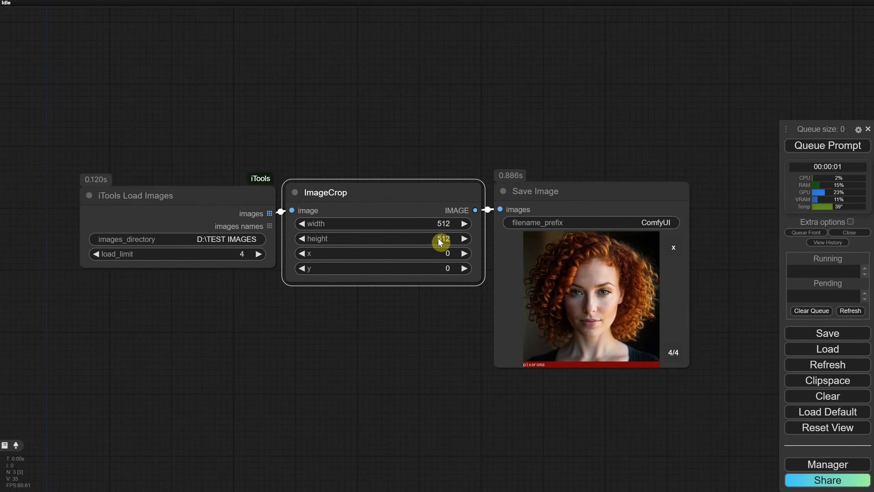
Queue the workflow and browse the cropped images in the Save Image preview
{"action": "key", "text": "ctrl+Return"}
{"action": "scroll", "coordinate": [492, 274], "scroll_direction": "up", "scroll_amount": 2}
{"action": "scroll", "coordinate": [559, 274], "scroll_direction": "down", "scroll_amount": 1}
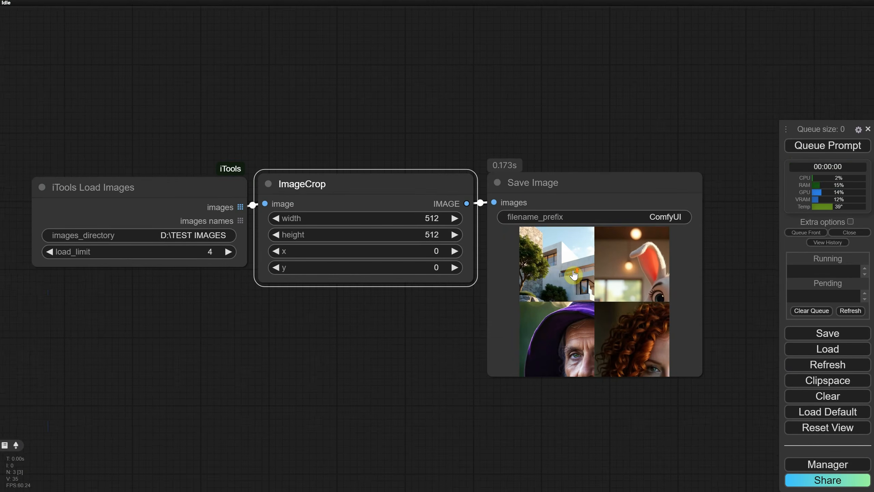
{"action": "left_click", "coordinate": [558, 265]}
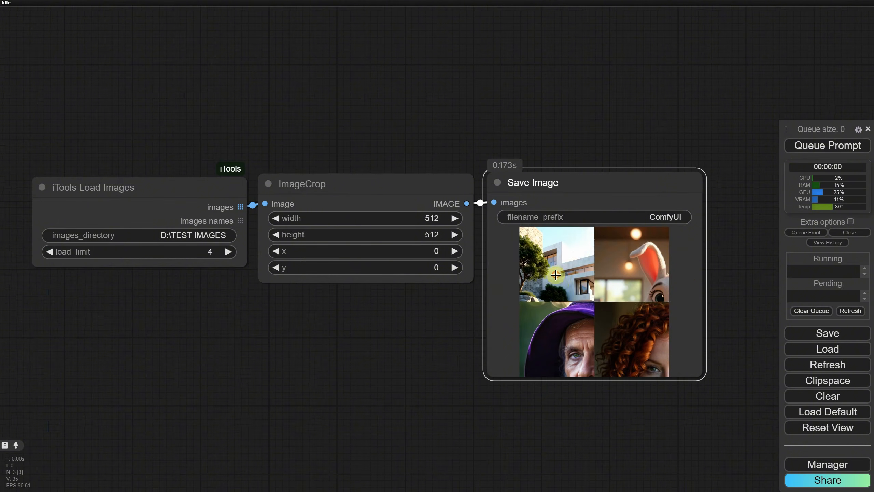
{"action": "left_click", "coordinate": [690, 366]}
{"action": "left_click", "coordinate": [687, 364]}
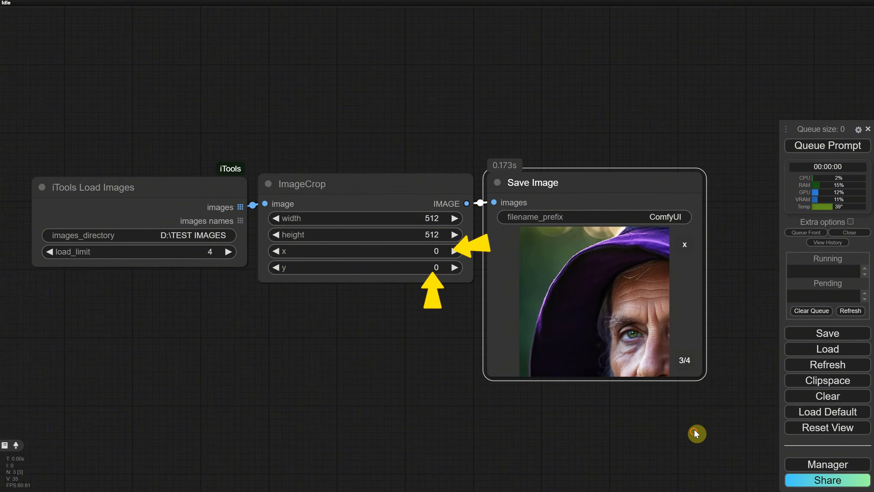
{"action": "left_click", "coordinate": [698, 434]}
{"action": "left_click", "coordinate": [685, 244]}
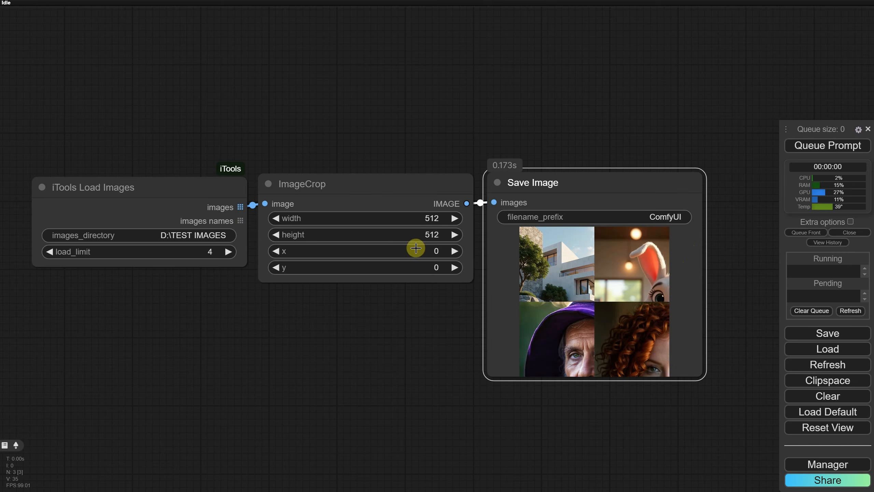
Set the ImageCrop x and y to 512 each and queue the workflow
{"action": "left_click", "coordinate": [416, 248]}
{"action": "type", "text": "512"}
{"action": "key", "text": "Return"}
{"action": "left_click", "coordinate": [435, 268]}
{"action": "type", "text": "512"}
{"action": "key", "text": "Return"}
{"action": "left_click", "coordinate": [817, 149]}
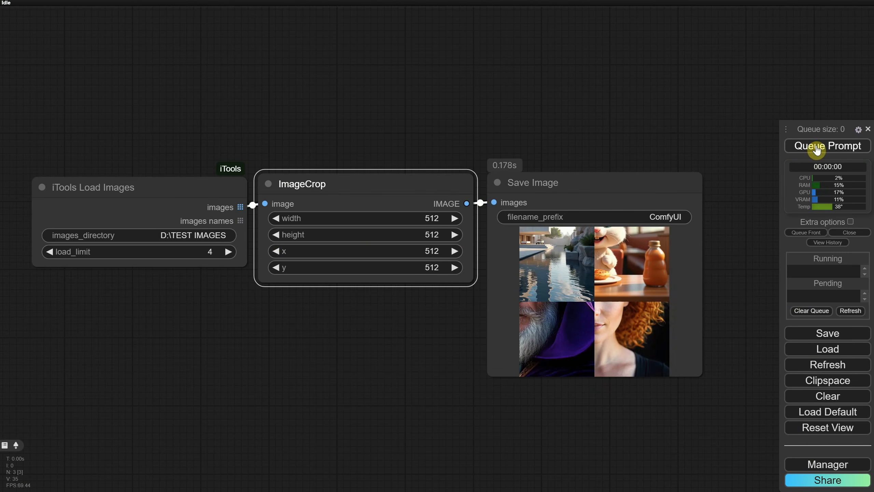
Set the ImageCrop x and y to 256 each and queue the workflow
{"action": "left_click", "coordinate": [434, 251]}
{"action": "type", "text": "256"}
{"action": "key", "text": "Return"}
{"action": "left_click", "coordinate": [433, 267]}
{"action": "type", "text": "256"}
{"action": "key", "text": "Return"}
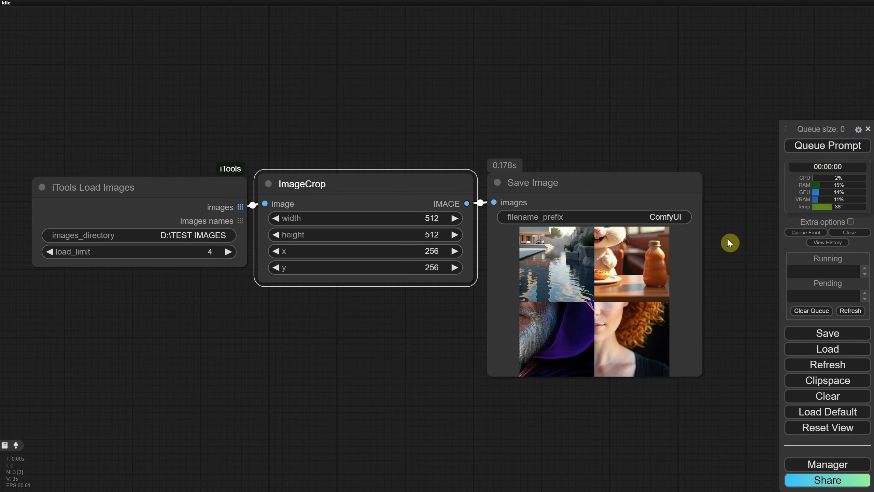
{"action": "left_click", "coordinate": [817, 145]}
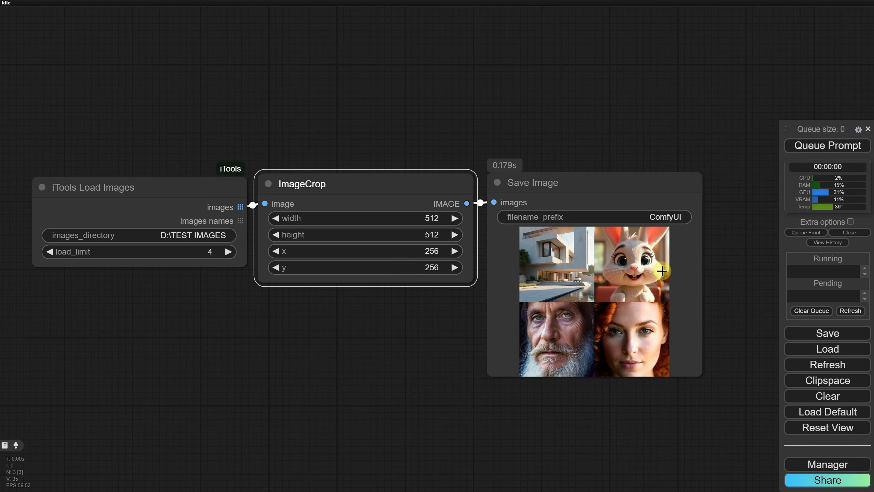
Inspect the cropped results in the preview and the saved images in the ComfyUI output folder
{"action": "left_click", "coordinate": [630, 334]}
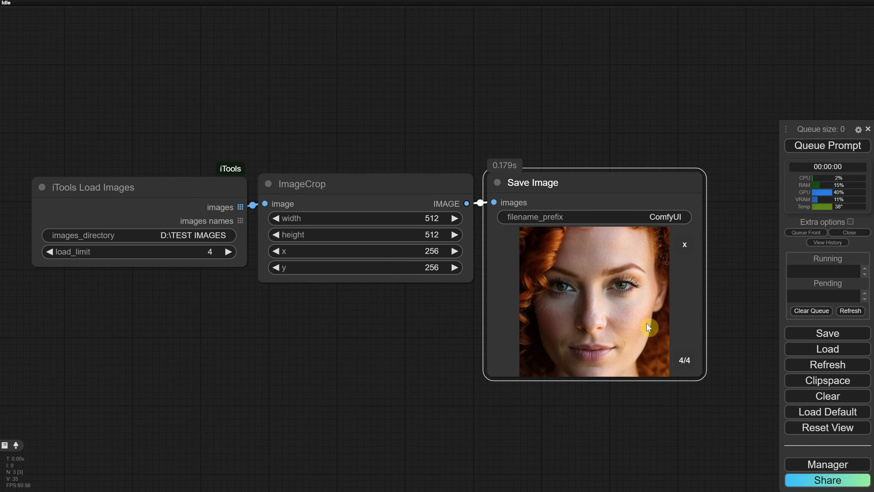
{"action": "left_click", "coordinate": [653, 412]}
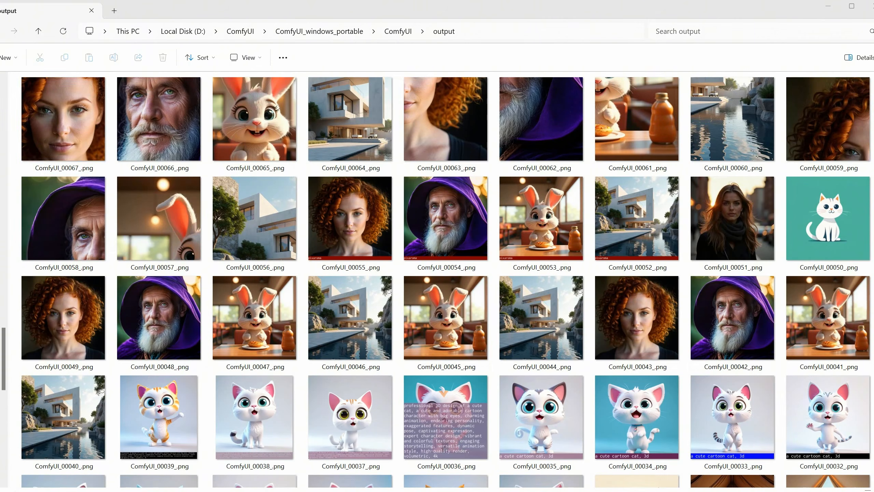
{"action": "left_click", "coordinate": [177, 140]}
{"action": "left_click", "coordinate": [297, 138]}
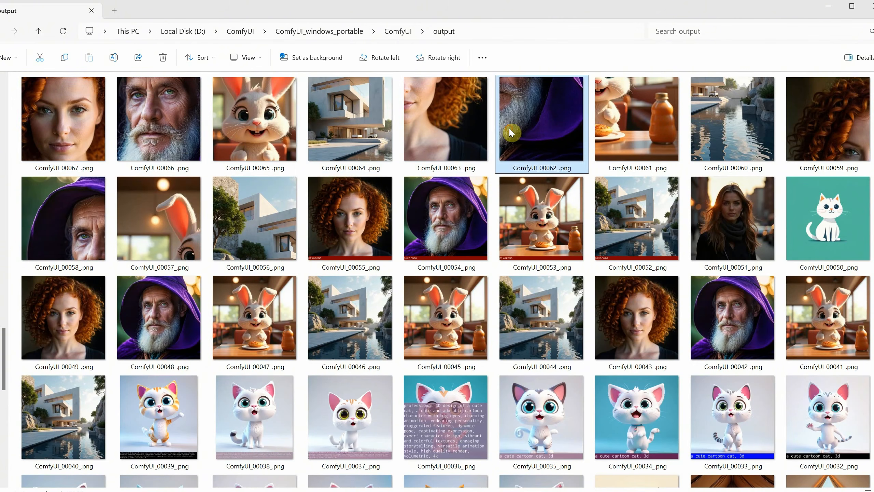
{"action": "left_click", "coordinate": [428, 347]}
{"action": "scroll", "coordinate": [391, 291], "scroll_direction": "down", "scroll_amount": 5}
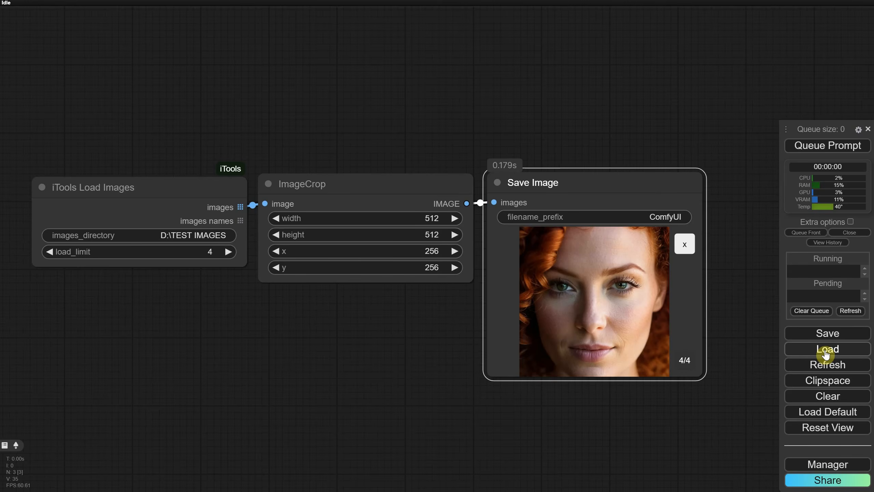
Load the workflow file Ep12 Flux Dev Q8 GGUF IMGT2IMG with Upscaler.json
{"action": "left_click", "coordinate": [828, 350]}
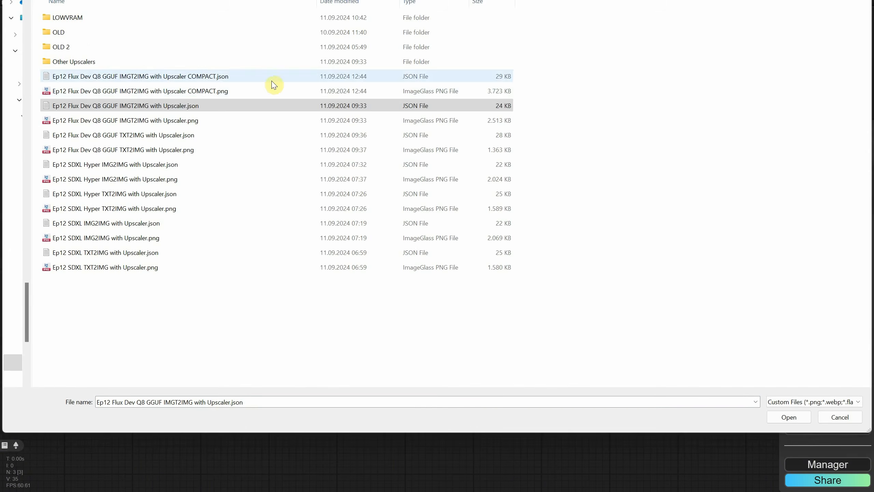
{"action": "left_click", "coordinate": [50, 108]}
{"action": "double_click", "coordinate": [156, 107]}
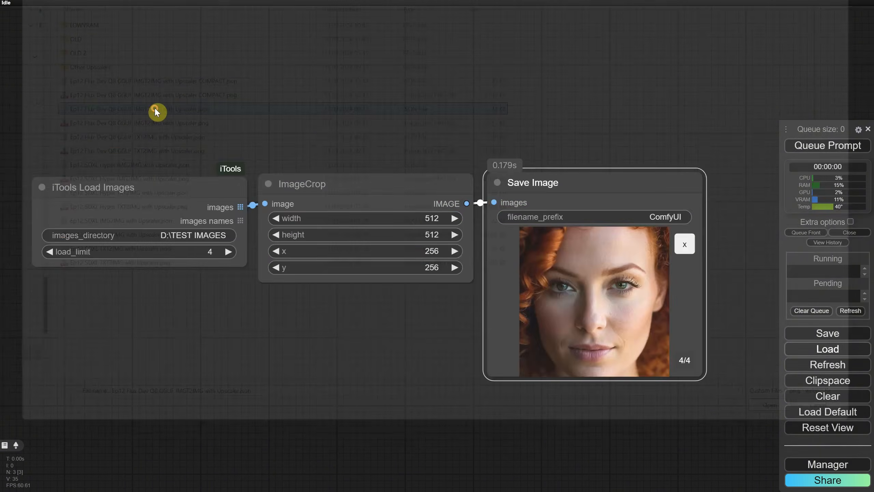
Add an iTools Load Images node next to Load Image, connect its images output to Image Scale Down To Size, and queue the workflow
{"action": "scroll", "coordinate": [587, 319], "scroll_direction": "down", "scroll_amount": 2}
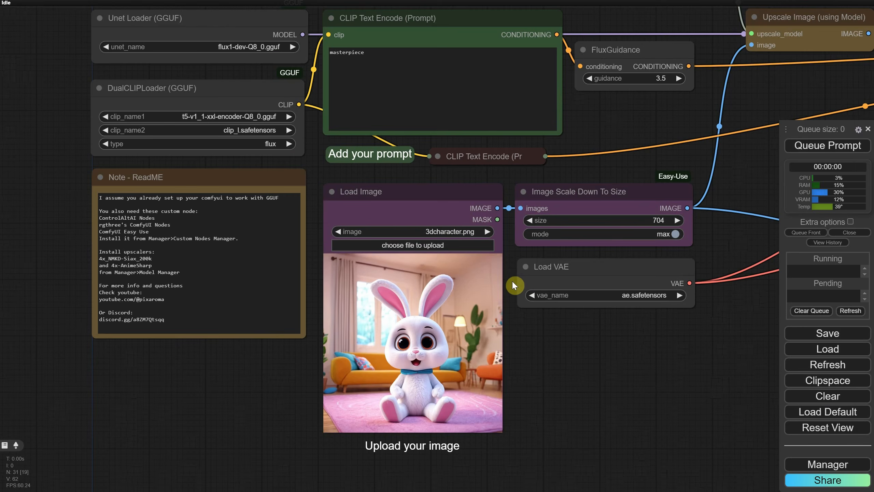
{"action": "scroll", "coordinate": [570, 343], "scroll_direction": "down", "scroll_amount": 2}
{"action": "scroll", "coordinate": [580, 353], "scroll_direction": "up", "scroll_amount": 2}
{"action": "left_click_drag", "start_coordinate": [579, 352], "coordinate": [497, 335]}
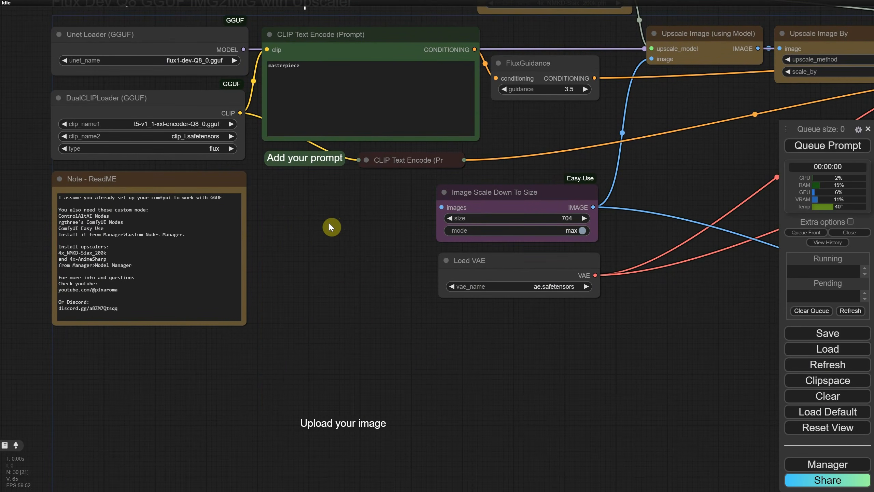
{"action": "double_click", "coordinate": [332, 228]}
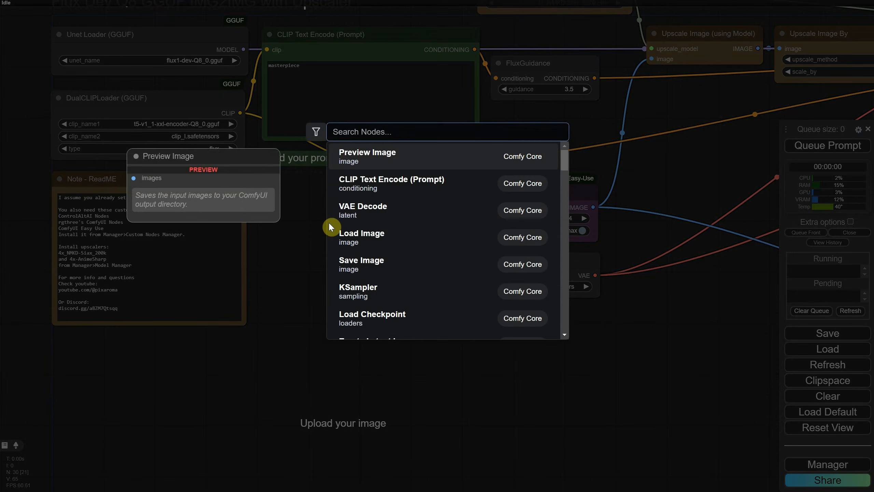
{"action": "type", "text": "itool"}
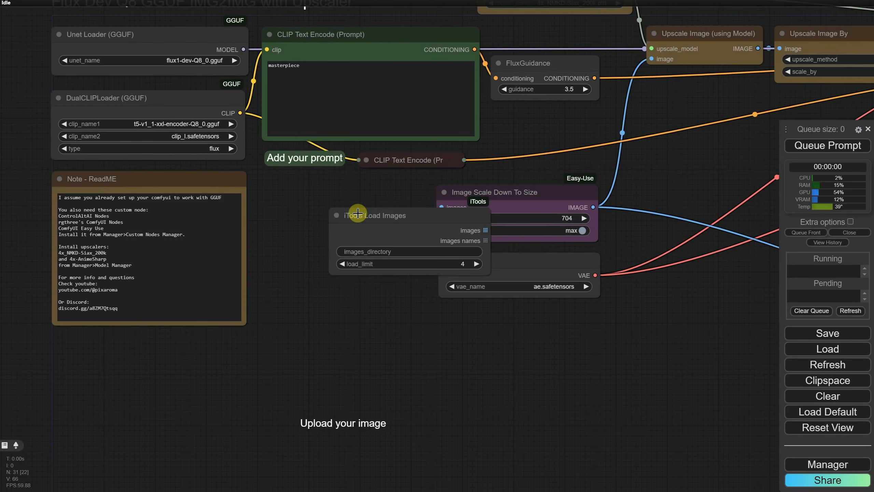
{"action": "left_click_drag", "start_coordinate": [382, 216], "coordinate": [310, 206]}
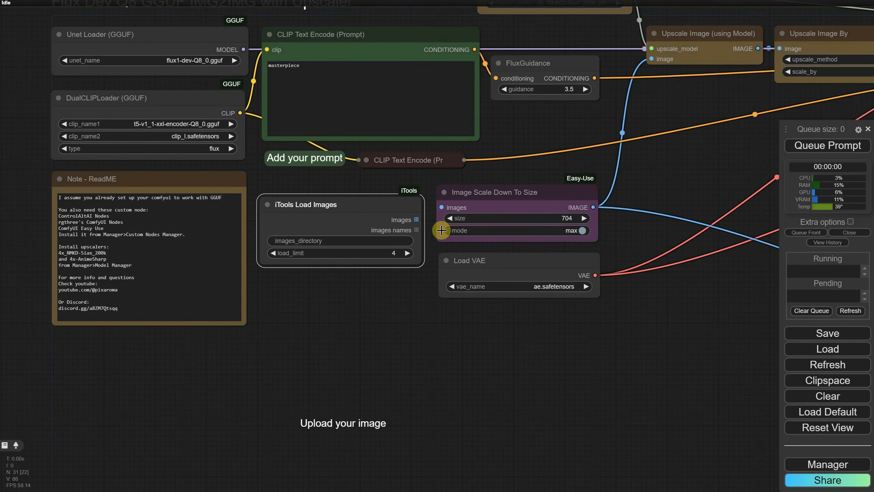
{"action": "left_click_drag", "start_coordinate": [415, 218], "coordinate": [442, 217]}
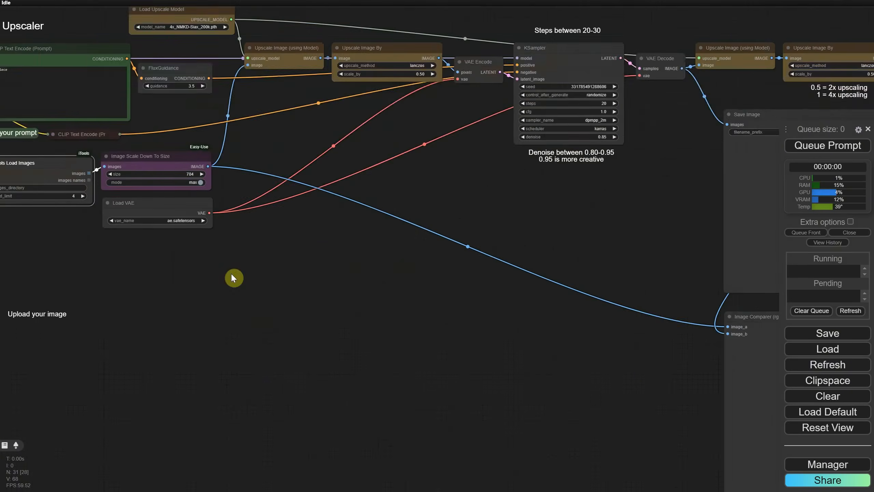
{"action": "key", "text": "ctrl+Return"}
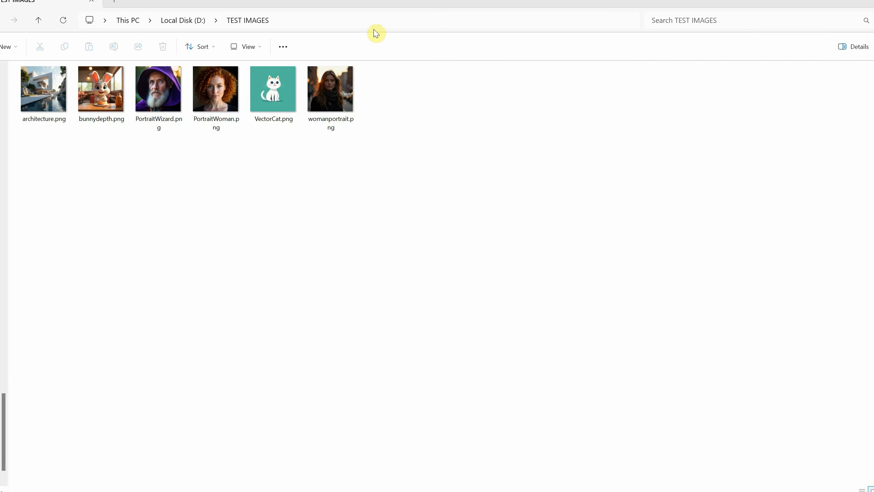
Set the iTools images directory to D:\TEST IMAGES and queue the workflow again
{"action": "left_click", "coordinate": [374, 23]}
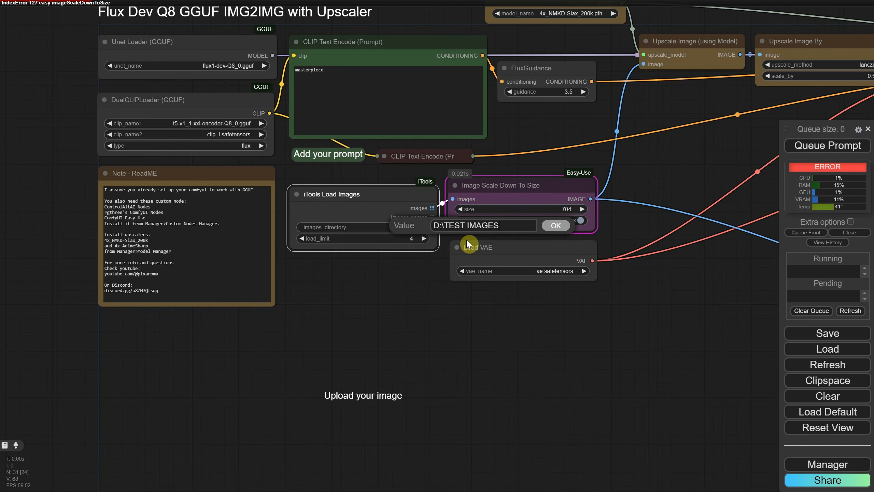
{"action": "left_click", "coordinate": [557, 227]}
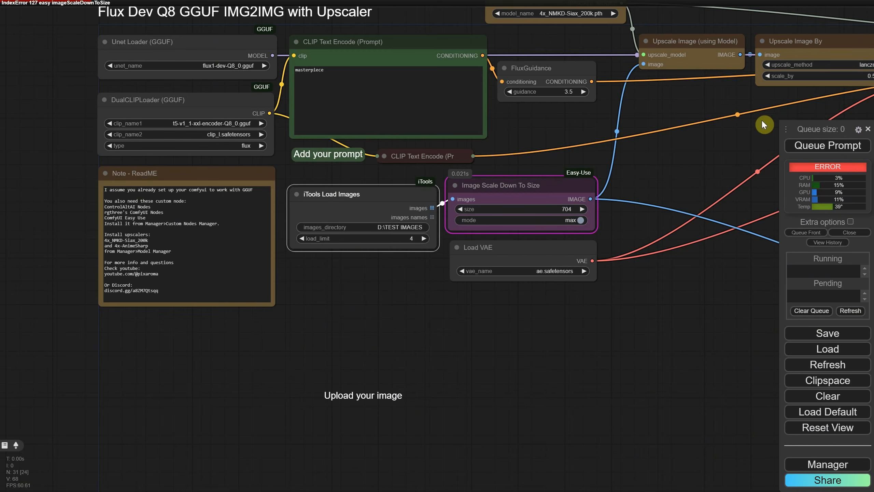
{"action": "left_click", "coordinate": [809, 149]}
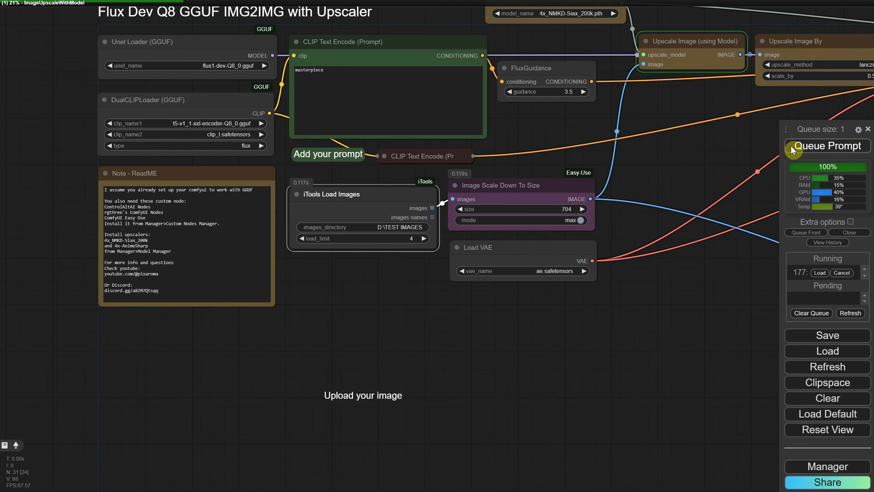
Inspect the upscaled batch results in the UPSCALE and Ultra Upscale Save Image nodes
{"action": "scroll", "coordinate": [677, 295], "scroll_direction": "down", "scroll_amount": 3}
{"action": "left_click_drag", "start_coordinate": [677, 295], "coordinate": [292, 249]}
{"action": "left_click_drag", "start_coordinate": [603, 221], "coordinate": [337, 187]}
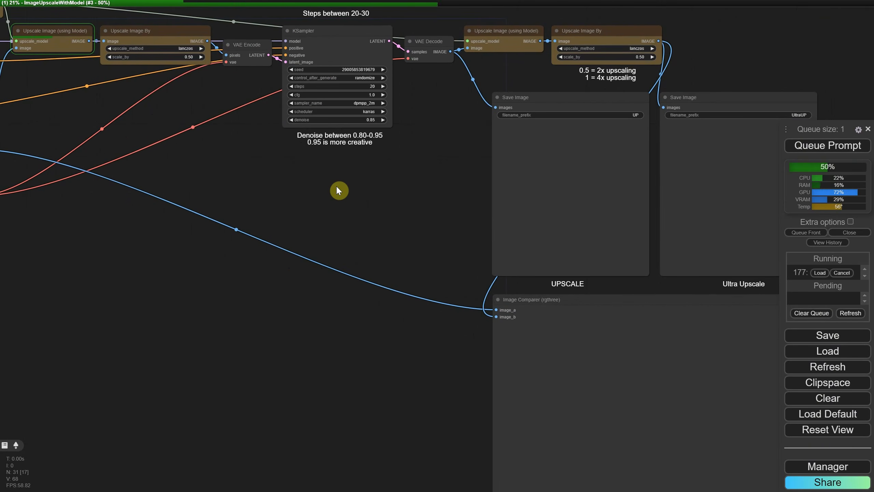
{"action": "left_click_drag", "start_coordinate": [389, 214], "coordinate": [341, 198]}
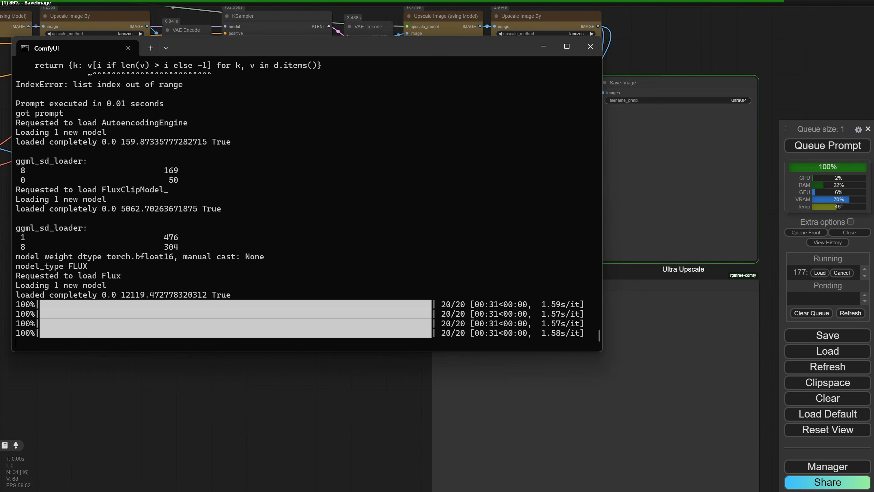
{"action": "left_click", "coordinate": [777, 33]}
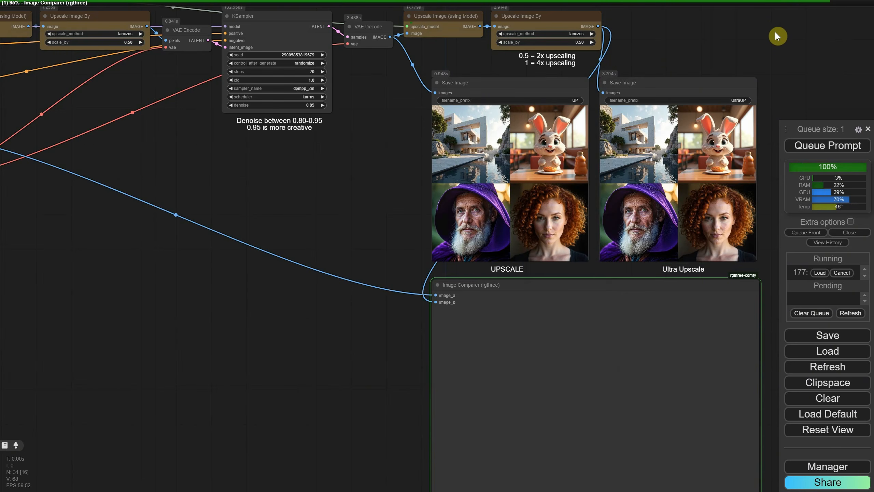
{"action": "scroll", "coordinate": [575, 117], "scroll_direction": "up", "scroll_amount": 1}
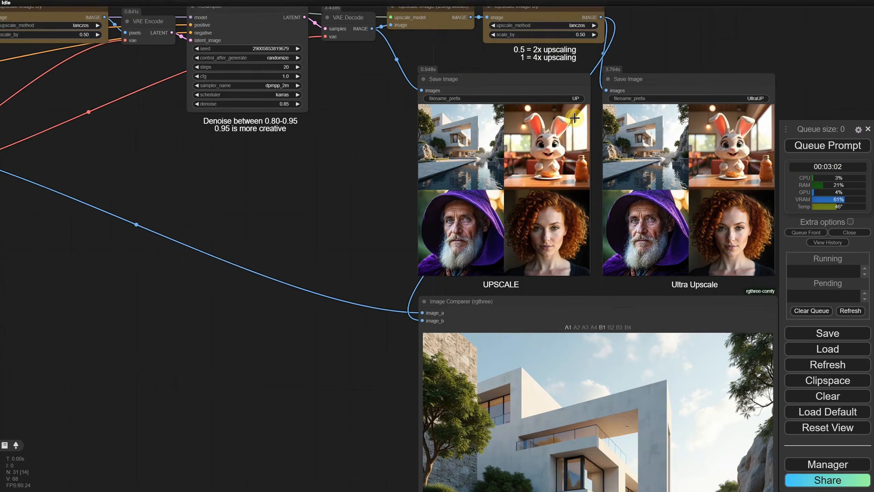
{"action": "scroll", "coordinate": [571, 118], "scroll_direction": "up", "scroll_amount": 7}
{"action": "scroll", "coordinate": [571, 117], "scroll_direction": "down", "scroll_amount": 2}
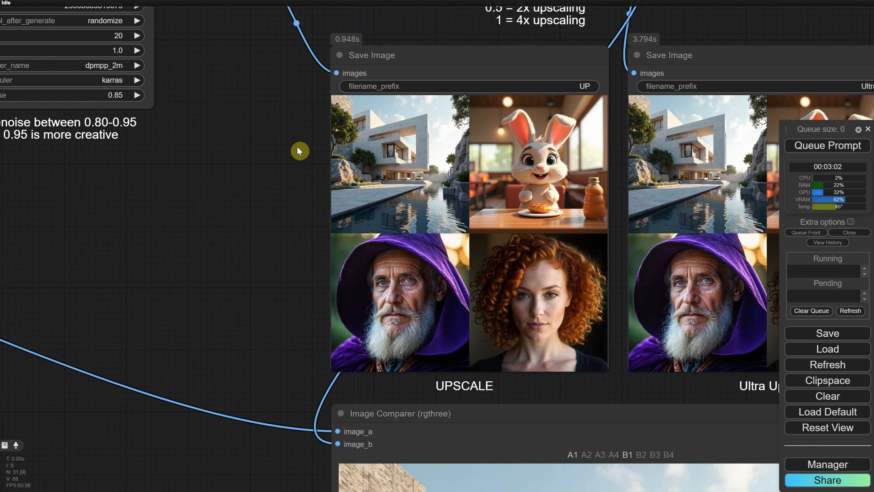
{"action": "scroll", "coordinate": [298, 147], "scroll_direction": "down", "scroll_amount": 4}
{"action": "left_click_drag", "start_coordinate": [267, 182], "coordinate": [298, 36]}
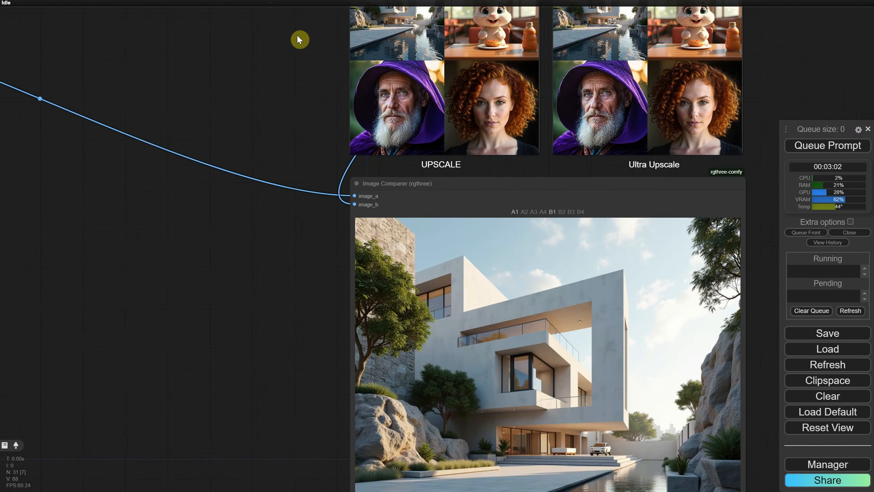
Compare the original and upscaled images in the Image Comparer by switching between the A and B selections
{"action": "left_click_drag", "start_coordinate": [296, 255], "coordinate": [244, 193]}
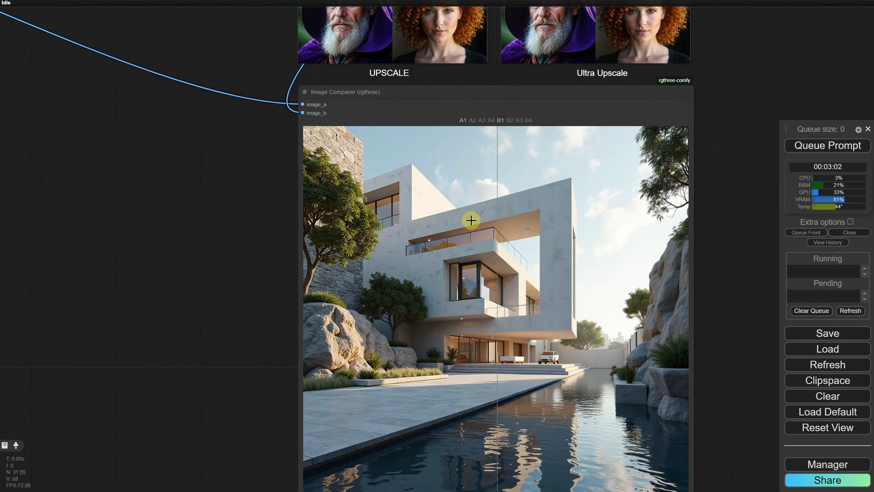
{"action": "scroll", "coordinate": [617, 197], "scroll_direction": "up", "scroll_amount": 2}
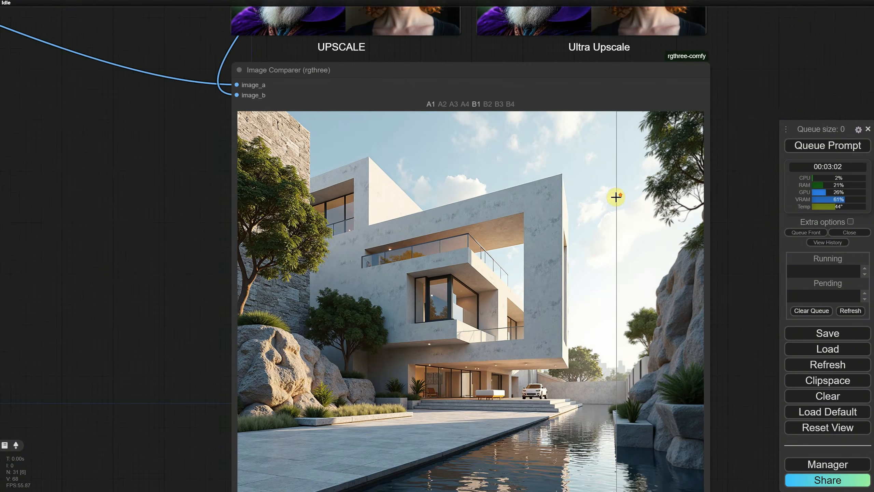
{"action": "scroll", "coordinate": [616, 197], "scroll_direction": "up", "scroll_amount": 1}
{"action": "left_click", "coordinate": [463, 95]}
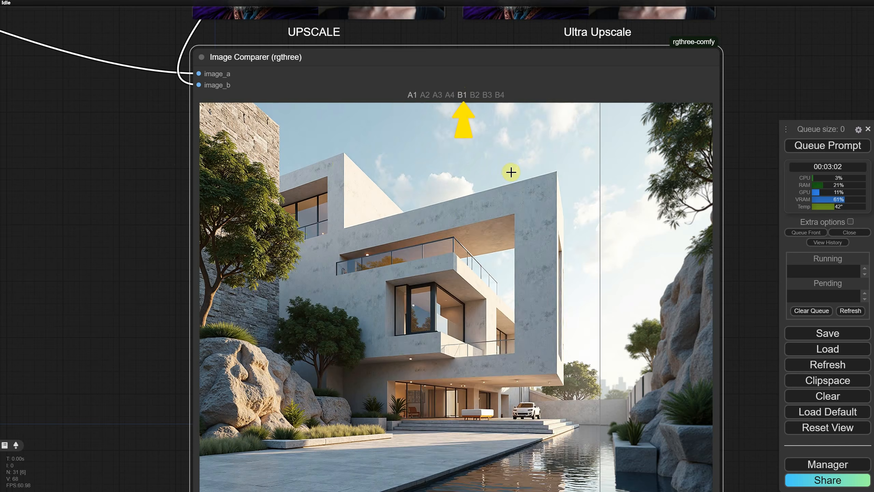
{"action": "left_click", "coordinate": [424, 94]}
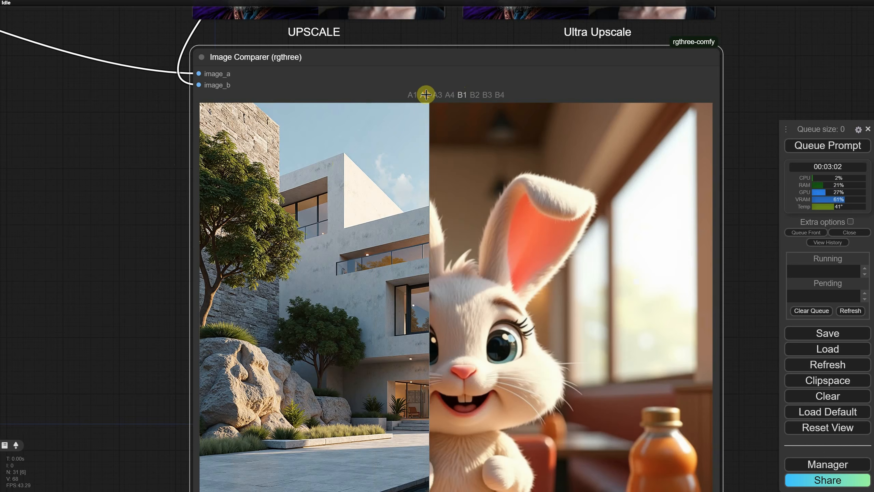
{"action": "left_click", "coordinate": [473, 94]}
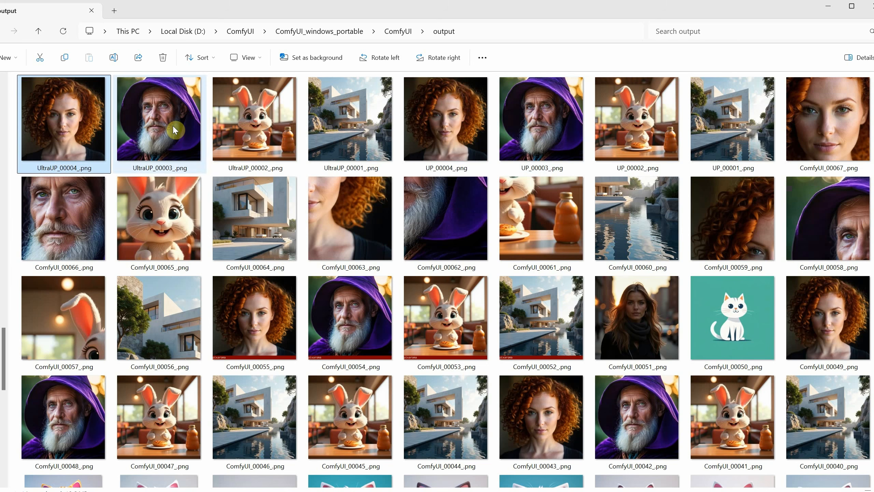
Open the extra subfolder inside TEST IMAGES holding three images and display them as large icons
{"action": "left_click", "coordinate": [173, 124]}
{"action": "left_click", "coordinate": [272, 141]}
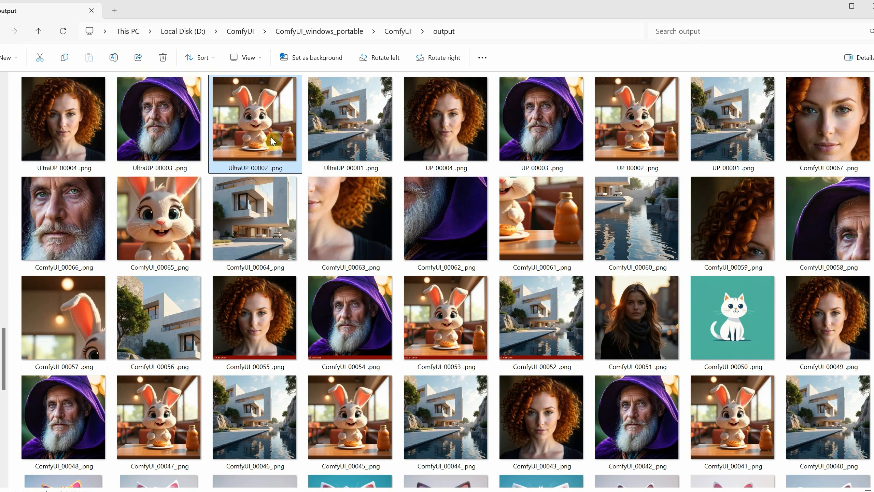
{"action": "left_click", "coordinate": [332, 136]}
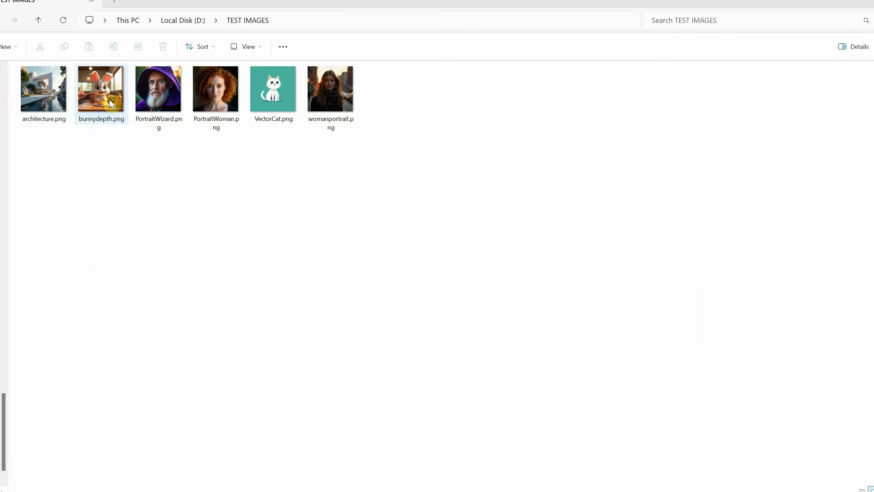
{"action": "left_click", "coordinate": [215, 98], "text": "shift"}
{"action": "right_click", "coordinate": [234, 204]}
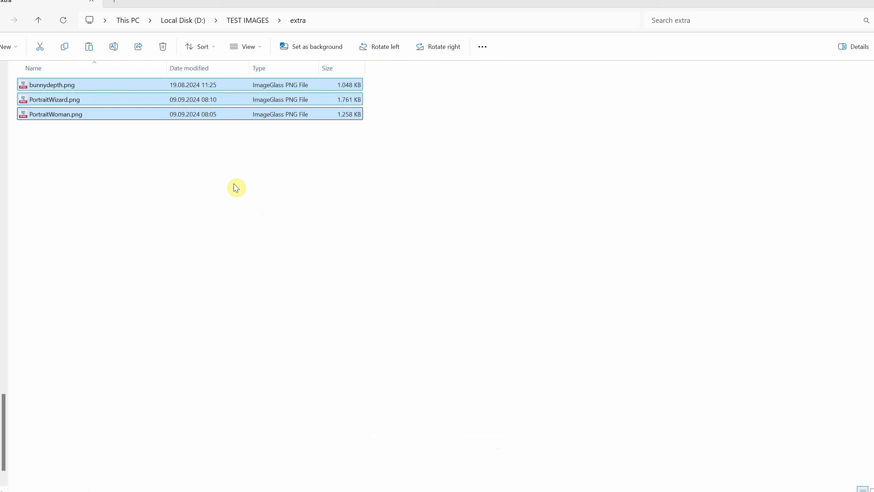
{"action": "left_click", "coordinate": [234, 185]}
{"action": "right_click", "coordinate": [118, 149]}
{"action": "mouse_move", "coordinate": [181, 157]}
{"action": "left_click", "coordinate": [277, 157]}
Rename the bunny image to portrait of a cute cartoon bunny at the table
{"action": "left_click", "coordinate": [96, 127]}
{"action": "key", "text": "F2"}
{"action": "type", "text": "portrait of a cute cartoon bunny a"}
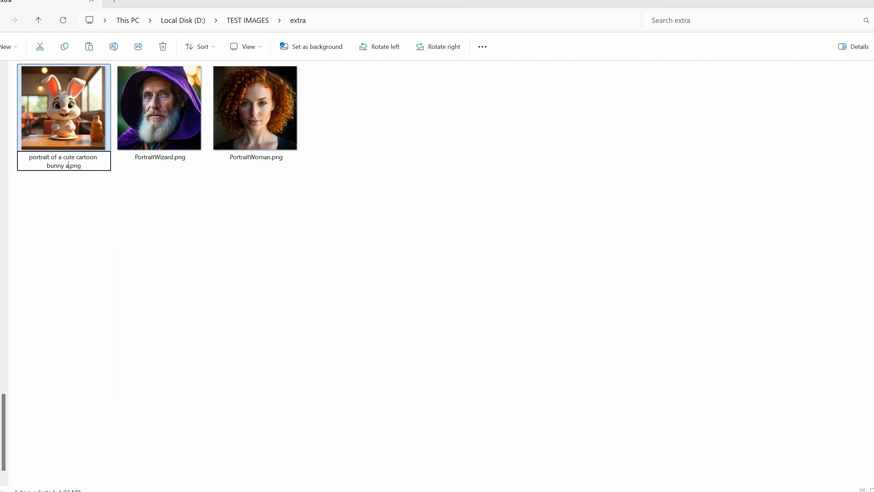
{"action": "type", "text": "t the table"}
Rename the wizard image to portrait photo of a wizard with a purple outfit
{"action": "left_click", "coordinate": [163, 132]}
{"action": "key", "text": "F2"}
{"action": "type", "text": "portrait photo f.png"}
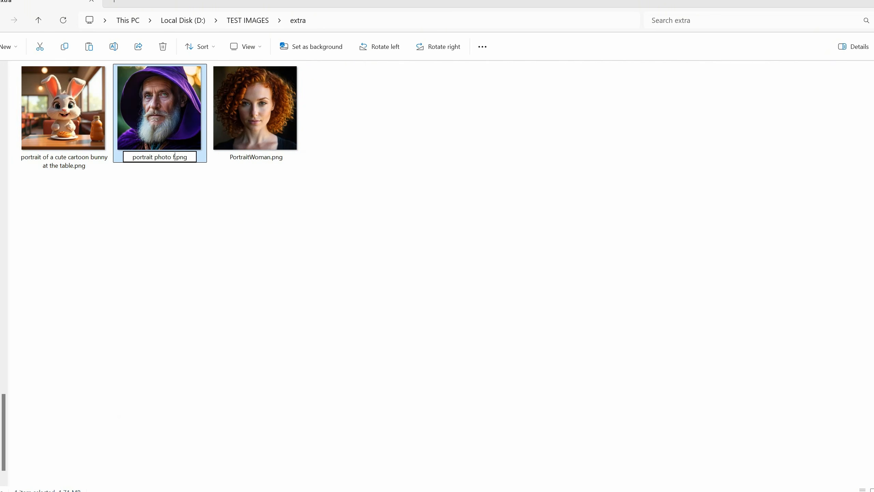
{"action": "key", "text": "BackSpace"}
{"action": "type", "text": "of a wizard with a purple out"}
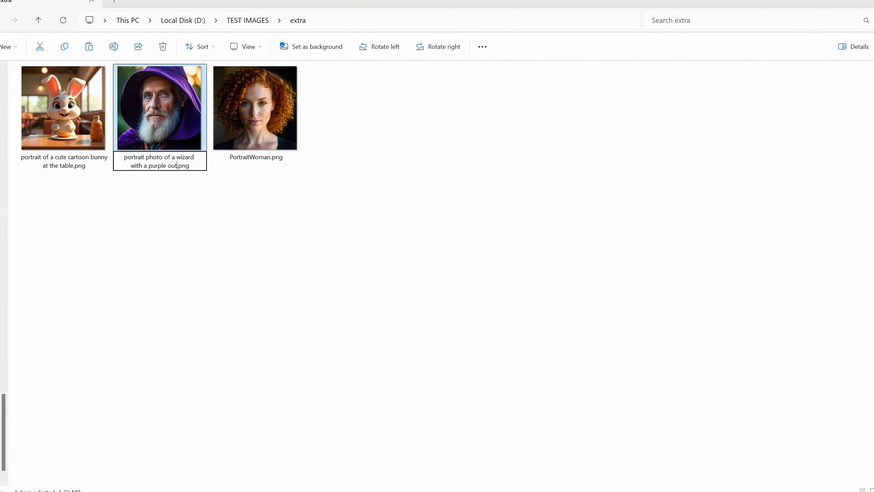
{"action": "type", "text": "fit"}
Rename the woman image to portrait of a woman with red curly hair
{"action": "left_click", "coordinate": [248, 126]}
{"action": "key", "text": "F2"}
{"action": "type", "text": "portrait of a woman with red curly hair.png"}
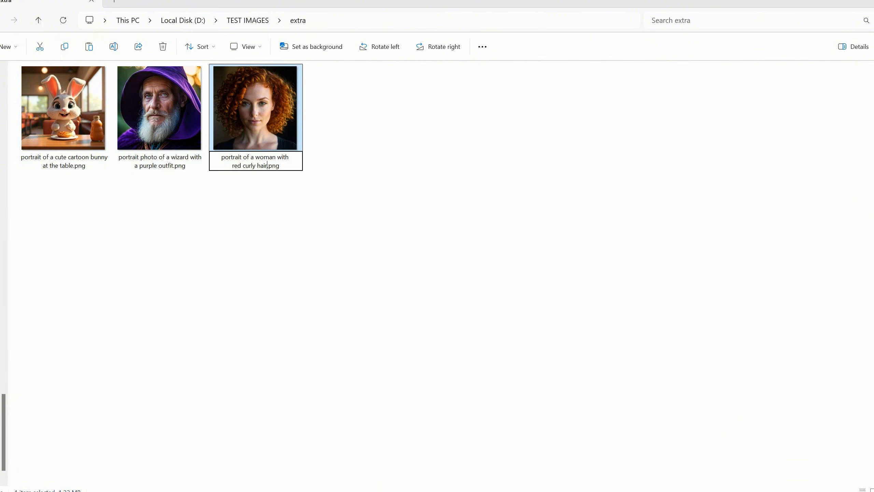
{"action": "key", "text": "Return"}
{"action": "left_click", "coordinate": [331, 209]}
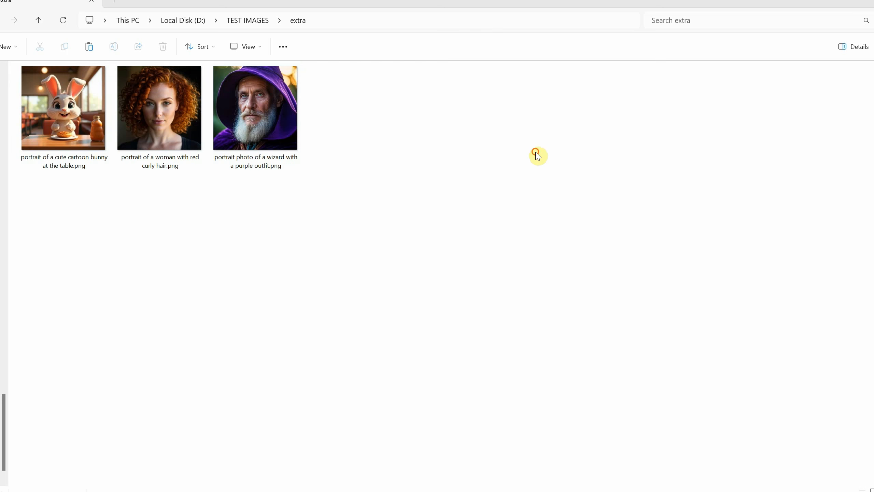
Copy the folder path D:\TEST IMAGES\extra from the address bar
{"action": "left_click", "coordinate": [371, 25]}
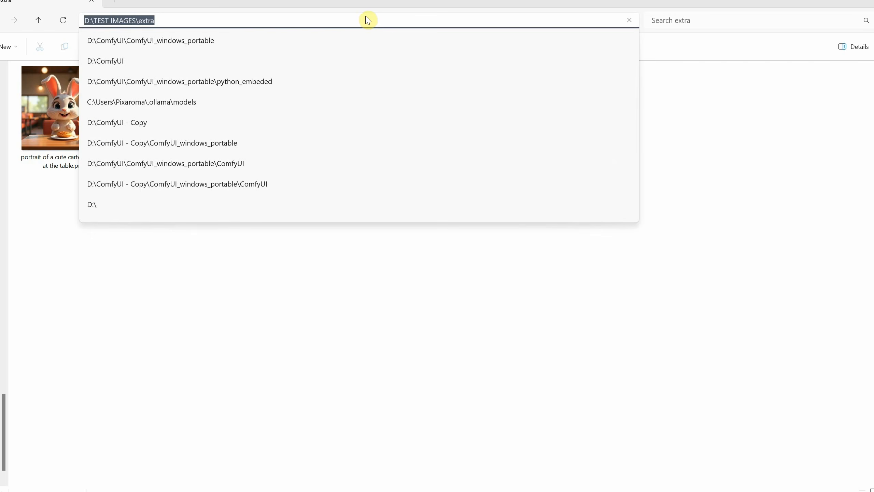
{"action": "type", "text": "D:\\TEST IMAGES\\extra"}
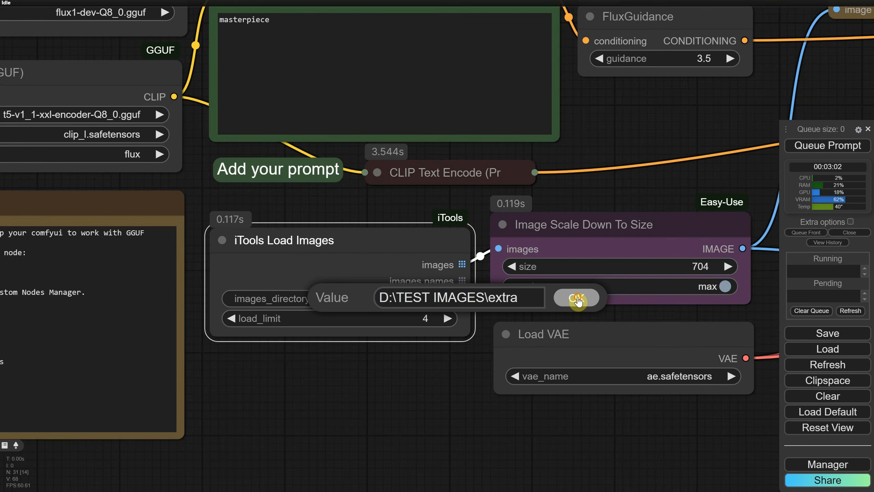
Convert the positive CLIP Text Encode text widget to an input and connect the iTools images names output to it
{"action": "left_click", "coordinate": [576, 298]}
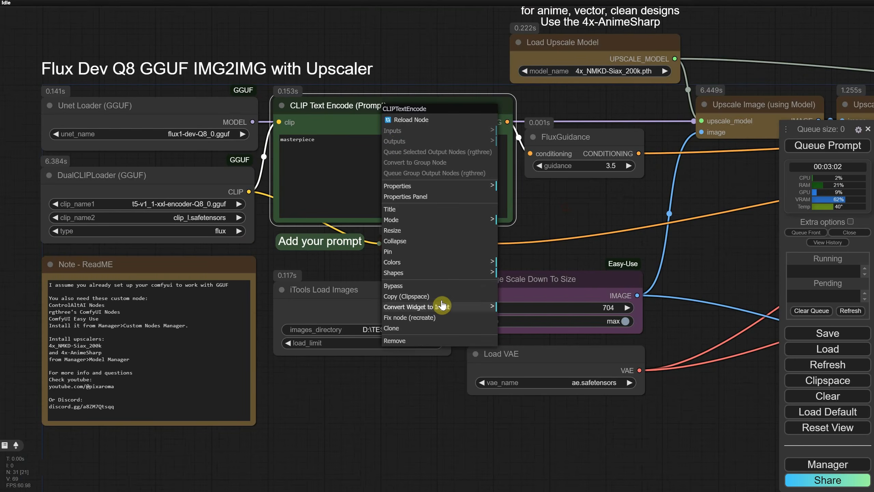
{"action": "mouse_move", "coordinate": [445, 310]}
{"action": "left_click", "coordinate": [522, 307]}
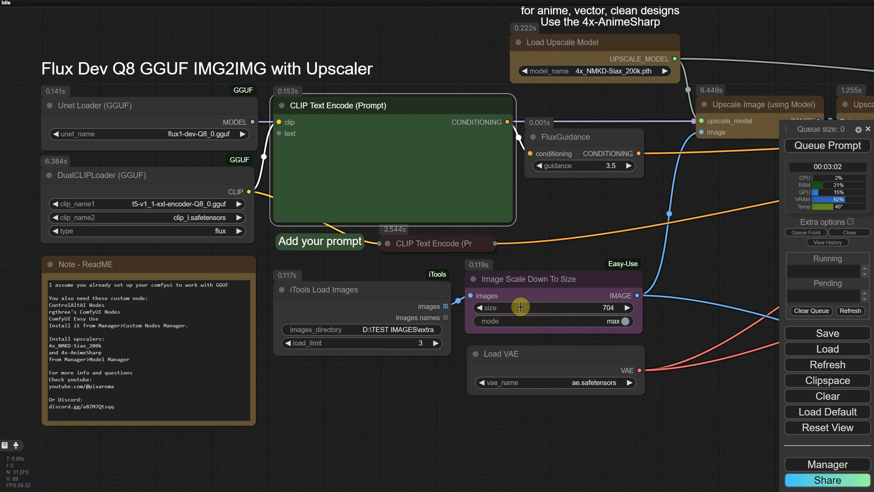
{"action": "left_click_drag", "start_coordinate": [446, 317], "coordinate": [279, 134]}
{"action": "left_click_drag", "start_coordinate": [377, 294], "coordinate": [369, 294]}
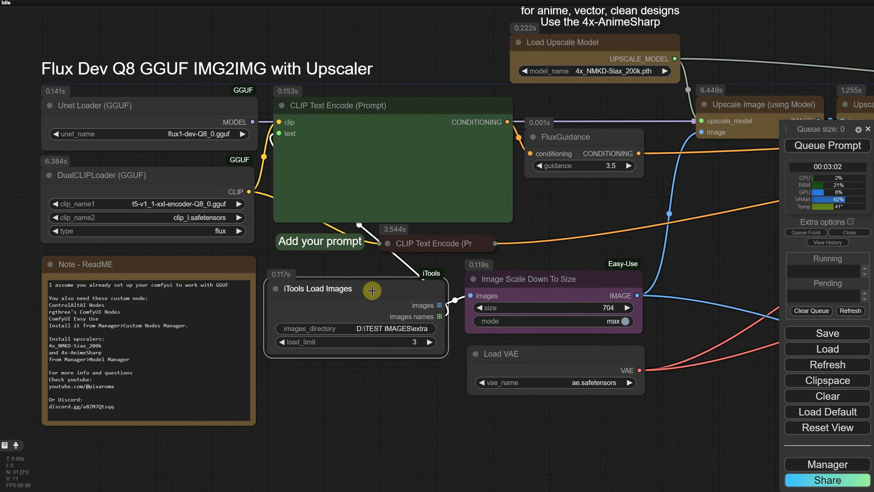
Add a Show Any node fed by the images names output and queue the workflow
{"action": "left_click_drag", "start_coordinate": [440, 317], "coordinate": [420, 443]}
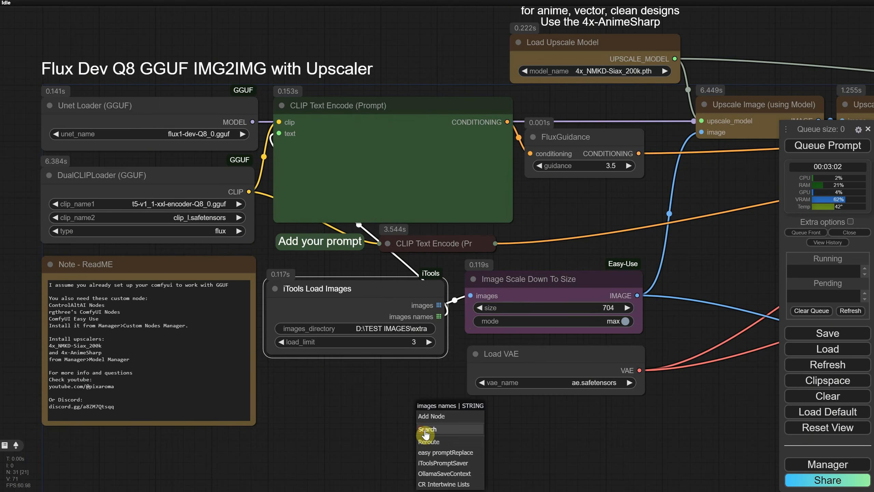
{"action": "left_click", "coordinate": [447, 434]}
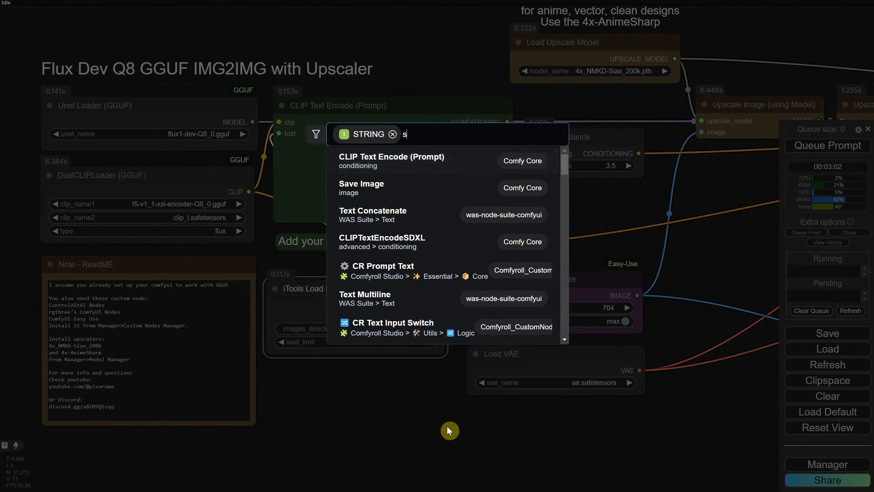
{"action": "type", "text": "show any"}
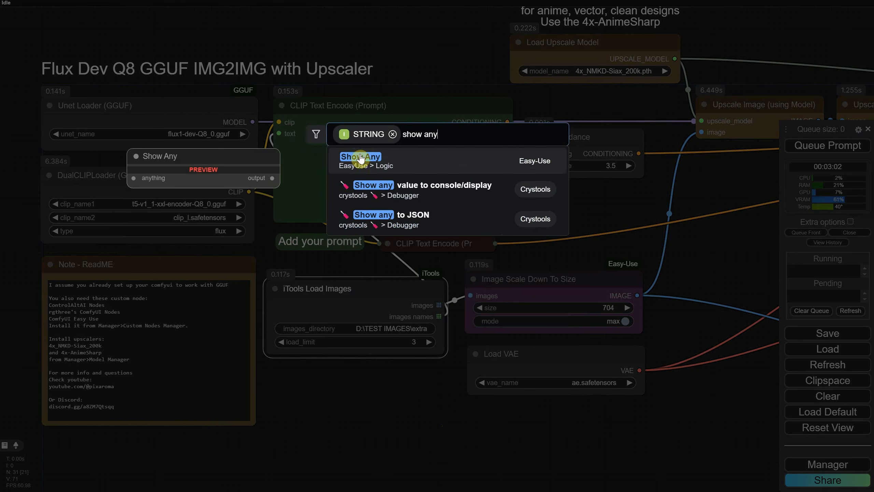
{"action": "left_click", "coordinate": [379, 162]}
{"action": "left_click_drag", "start_coordinate": [457, 425], "coordinate": [486, 421]}
{"action": "left_click", "coordinate": [807, 148]}
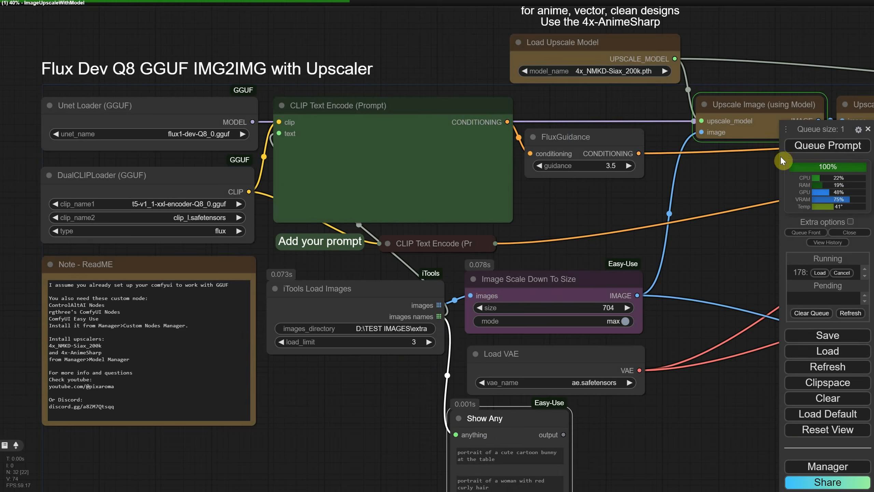
Inspect the upscaled images and comparison output across the Flux upscaler workflow
{"action": "left_click_drag", "start_coordinate": [620, 441], "coordinate": [612, 304]}
{"action": "left_click_drag", "start_coordinate": [560, 385], "coordinate": [587, 415]}
{"action": "scroll", "coordinate": [371, 293], "scroll_direction": "down", "scroll_amount": 5}
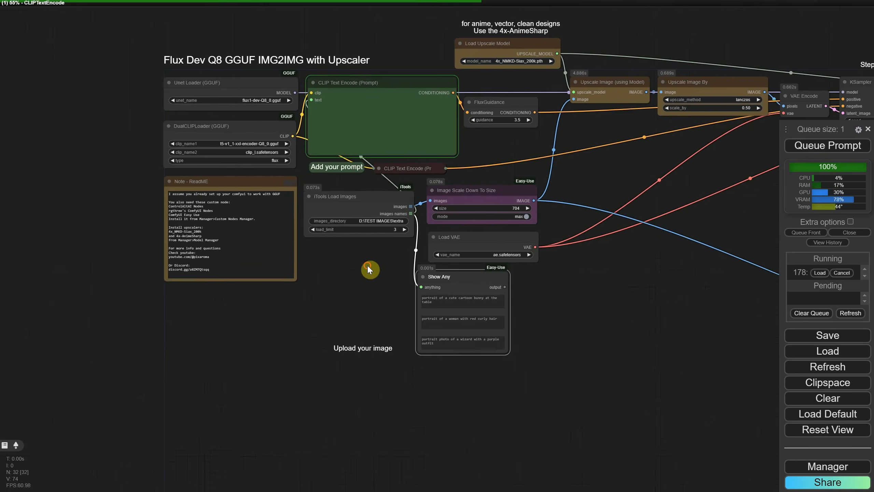
{"action": "scroll", "coordinate": [372, 242], "scroll_direction": "up", "scroll_amount": 8}
{"action": "left_click_drag", "start_coordinate": [372, 234], "coordinate": [323, 317]}
{"action": "left_click_drag", "start_coordinate": [334, 291], "coordinate": [315, 301]}
{"action": "scroll", "coordinate": [315, 301], "scroll_direction": "down", "scroll_amount": 5}
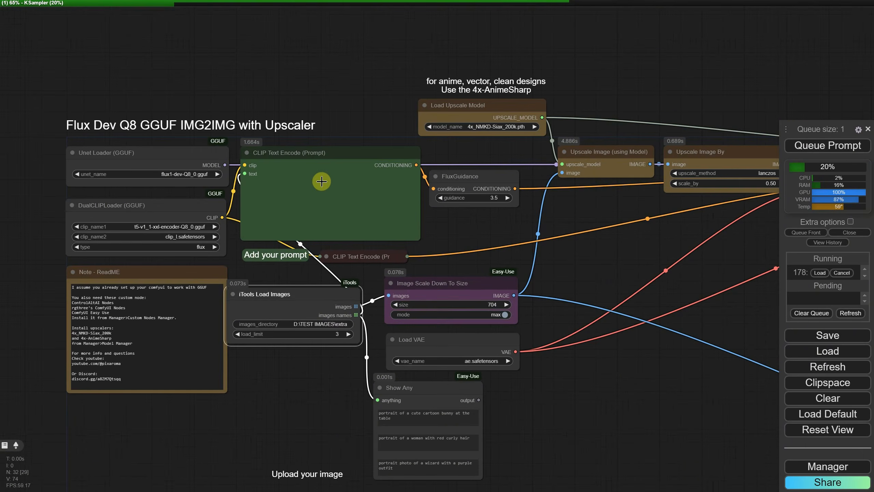
{"action": "scroll", "coordinate": [504, 283], "scroll_direction": "down", "scroll_amount": 3}
{"action": "scroll", "coordinate": [618, 258], "scroll_direction": "up", "scroll_amount": 4}
{"action": "left_click_drag", "start_coordinate": [618, 259], "coordinate": [586, 185]}
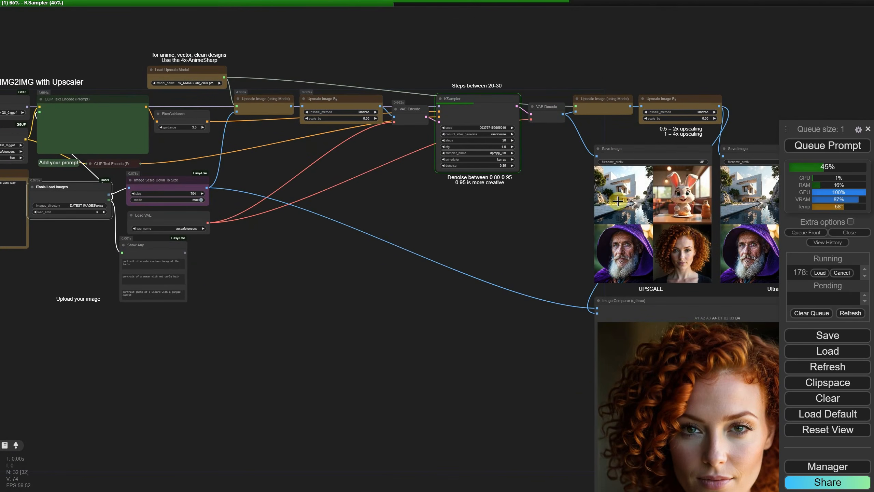
{"action": "scroll", "coordinate": [246, 248], "scroll_direction": "up", "scroll_amount": 2}
{"action": "left_click_drag", "start_coordinate": [255, 251], "coordinate": [452, 312]}
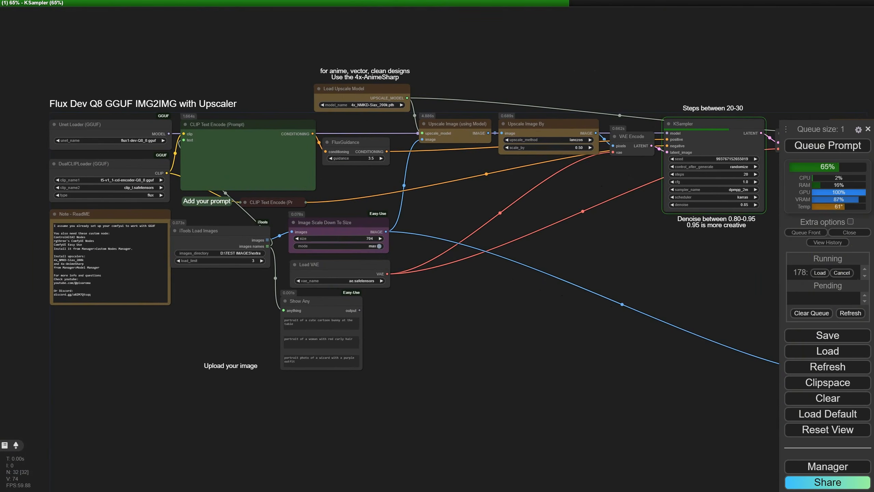
Load the EP03 Basic SDXL TXT2IMG Workflow.json workflow
{"action": "left_click", "coordinate": [828, 351]}
{"action": "left_click", "coordinate": [76, 40]}
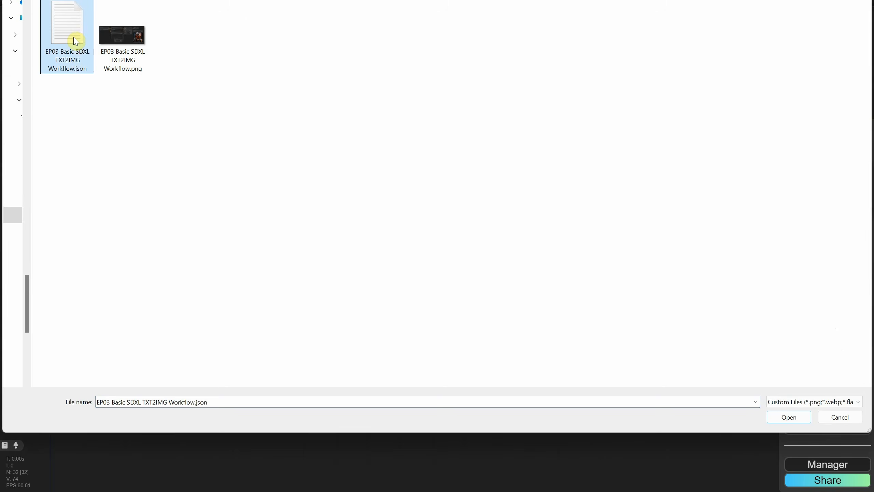
{"action": "double_click", "coordinate": [76, 41]}
Add an iTools Prompt Loader node beside the Load Checkpoint node
{"action": "scroll", "coordinate": [248, 272], "scroll_direction": "up", "scroll_amount": 5}
{"action": "left_click_drag", "start_coordinate": [78, 215], "coordinate": [269, 246]}
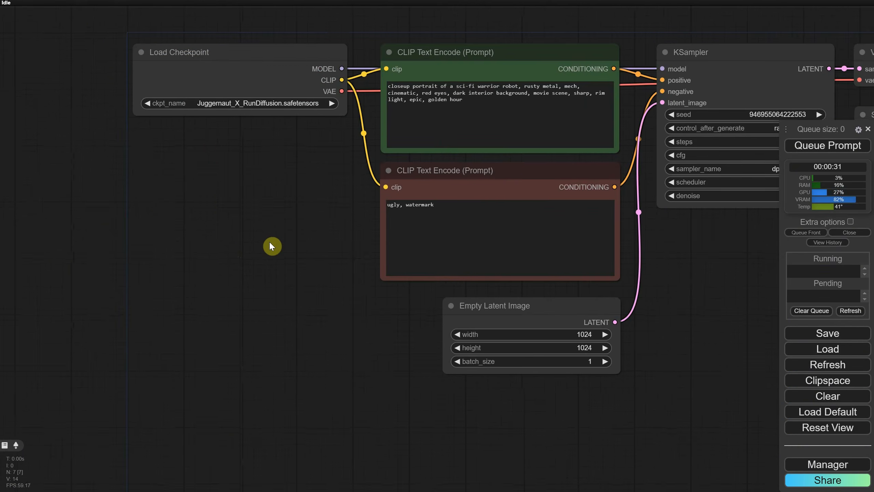
{"action": "scroll", "coordinate": [269, 243], "scroll_direction": "down", "scroll_amount": 4}
{"action": "left_click_drag", "start_coordinate": [269, 216], "coordinate": [217, 203]}
{"action": "scroll", "coordinate": [231, 182], "scroll_direction": "up", "scroll_amount": 2}
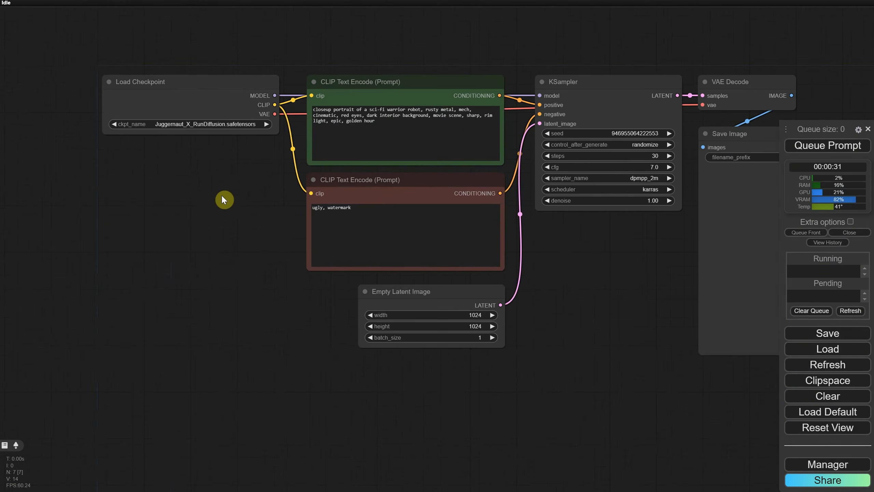
{"action": "double_click", "coordinate": [168, 228]}
{"action": "type", "text": "itoo"}
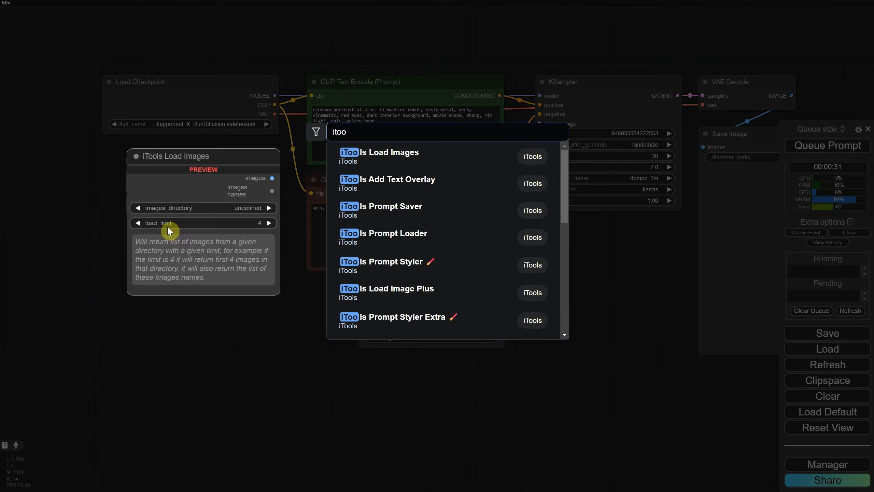
{"action": "type", "text": "ls"}
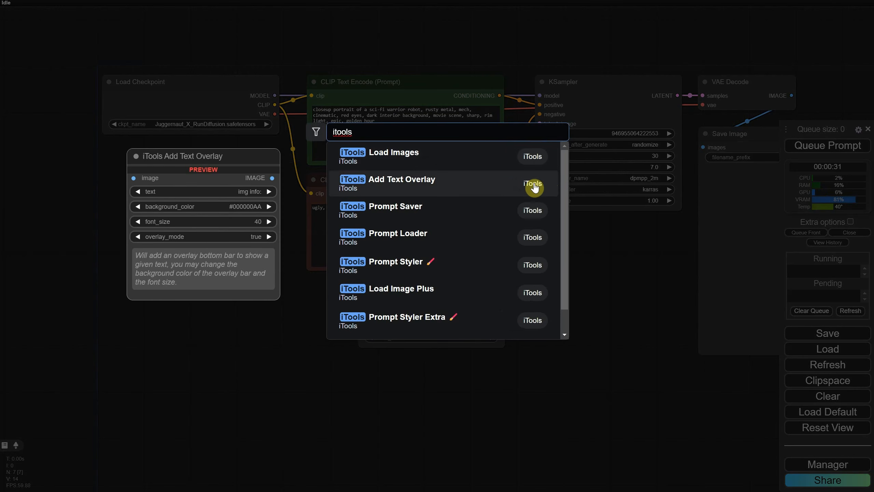
{"action": "left_click", "coordinate": [409, 237]}
{"action": "left_click_drag", "start_coordinate": [234, 211], "coordinate": [189, 149]}
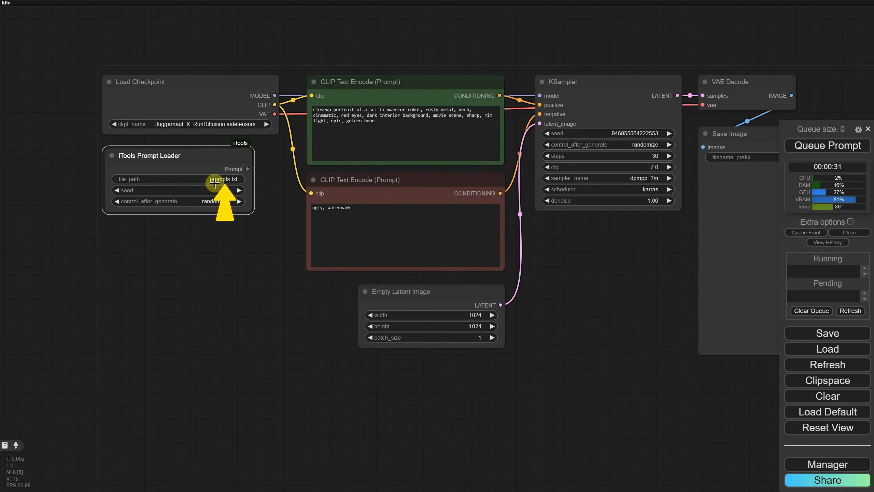
Open the example prompts.txt in the ComfyUI-iTools examples folder to examine its format, then close it
{"action": "scroll", "coordinate": [213, 231], "scroll_direction": "up", "scroll_amount": 5}
{"action": "left_click_drag", "start_coordinate": [216, 234], "coordinate": [269, 304]}
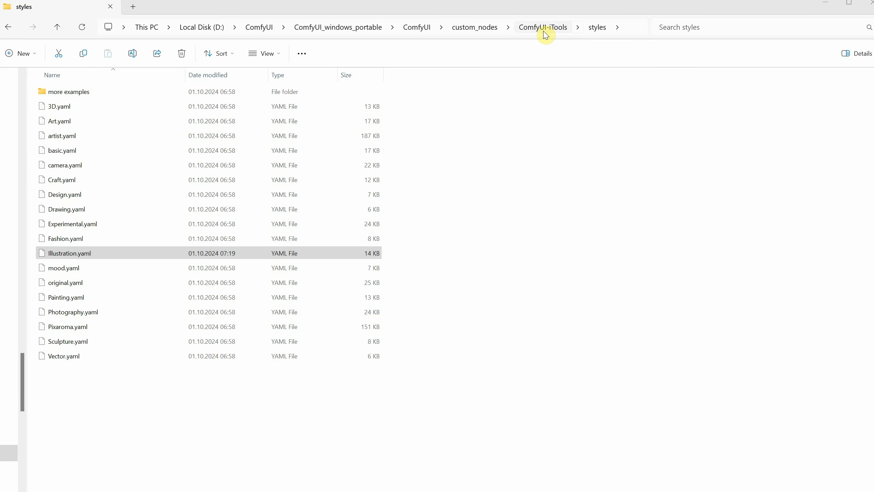
{"action": "left_click", "coordinate": [543, 31]}
{"action": "double_click", "coordinate": [65, 121]}
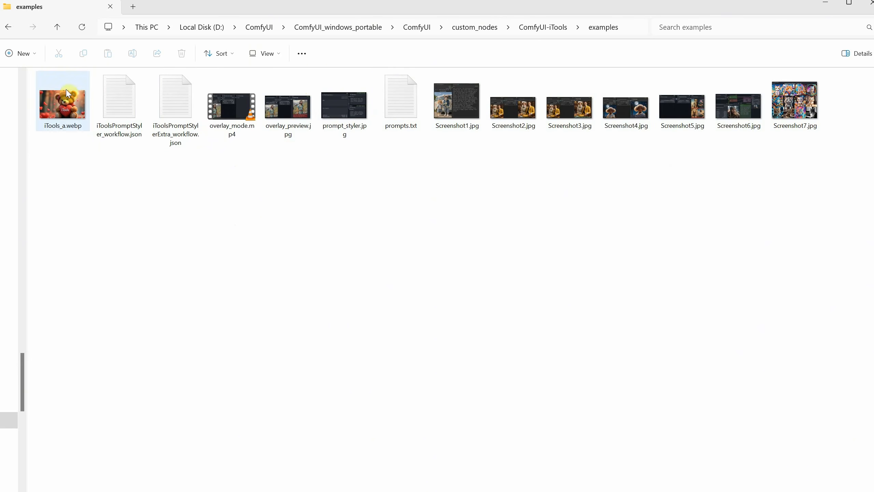
{"action": "double_click", "coordinate": [415, 120]}
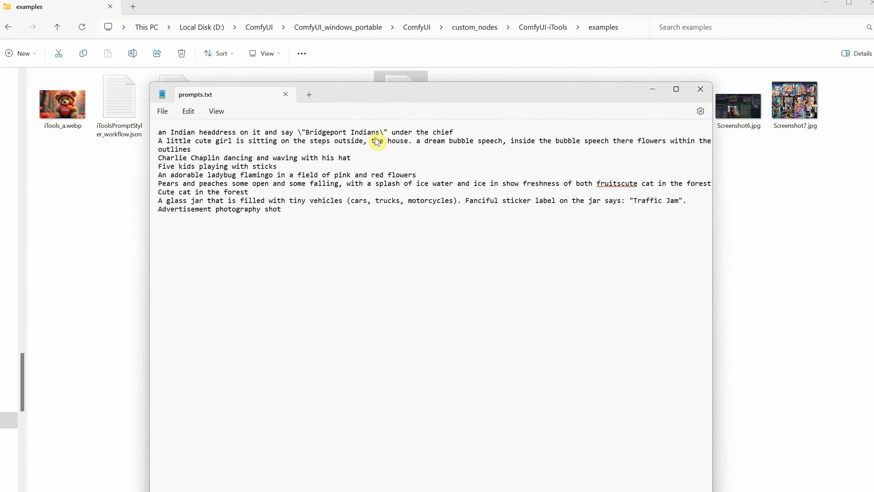
{"action": "left_click", "coordinate": [701, 90]}
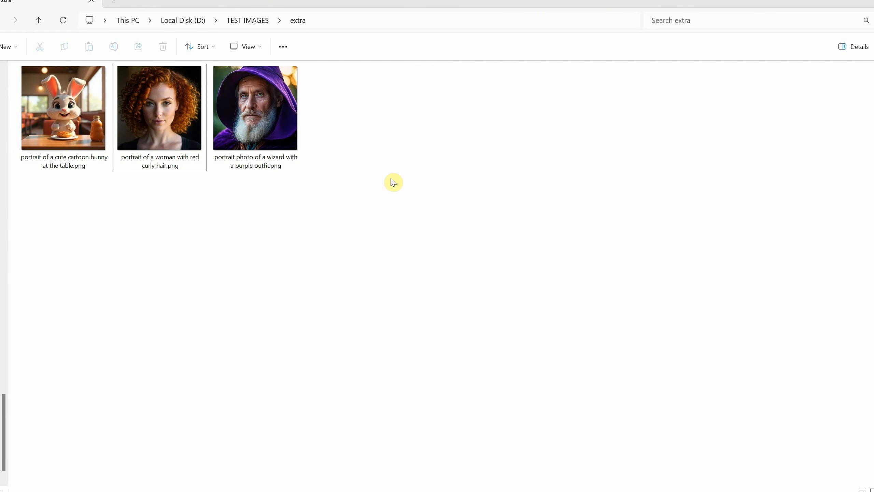
Create a new text document named myprompts.txt in the TEST IMAGES extra folder
{"action": "right_click", "coordinate": [394, 182]}
{"action": "mouse_move", "coordinate": [500, 405]}
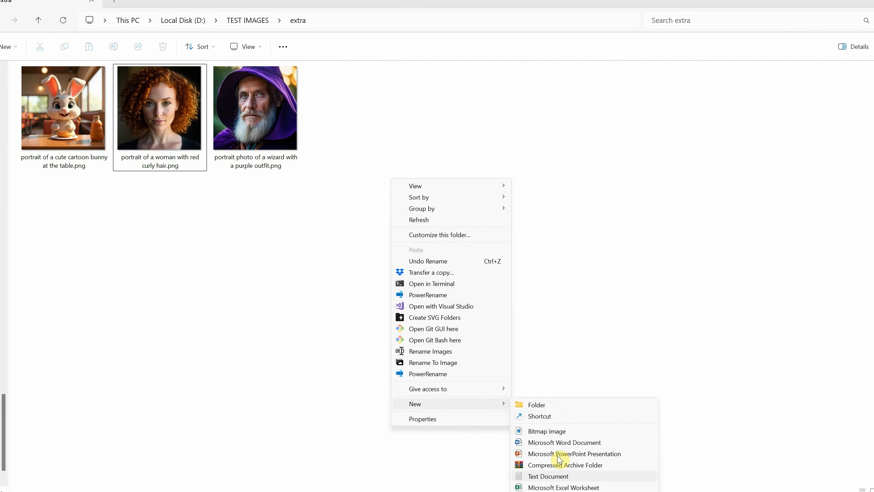
{"action": "left_click", "coordinate": [548, 476]}
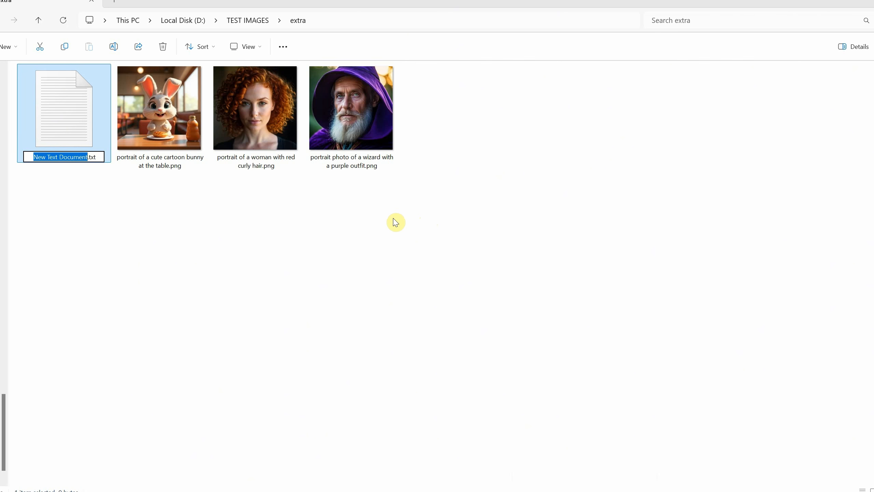
{"action": "type", "text": "myprompts"}
{"action": "key", "text": "Return"}
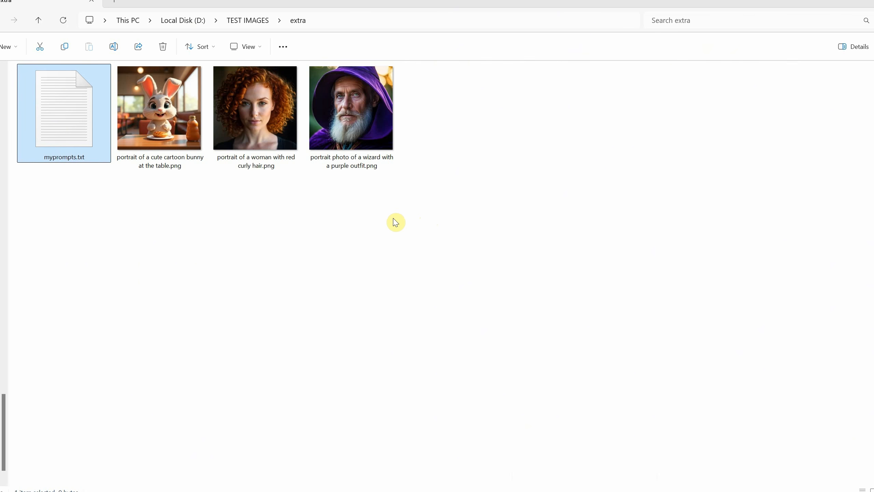
Write one prompt per line in myprompts.txt, such as prompt1, prompt2 and a cute cartoon cat, then save and close it
{"action": "double_click", "coordinate": [86, 122]}
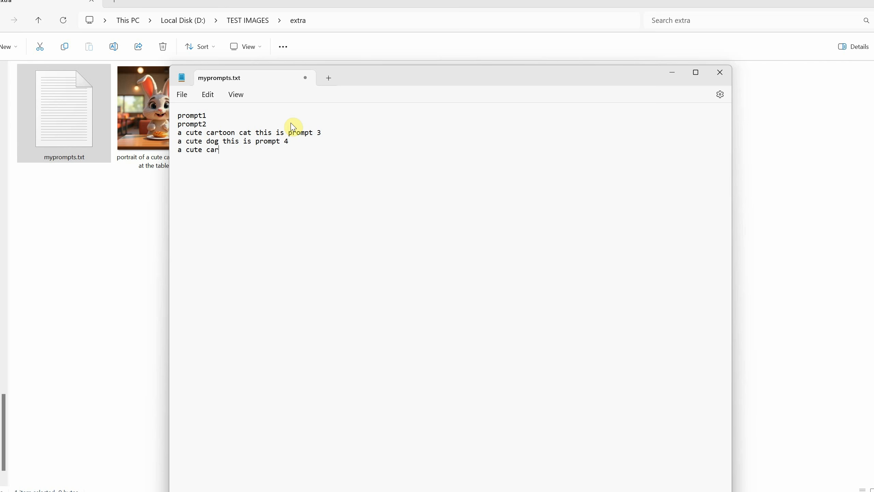
{"action": "left_click", "coordinate": [181, 94]}
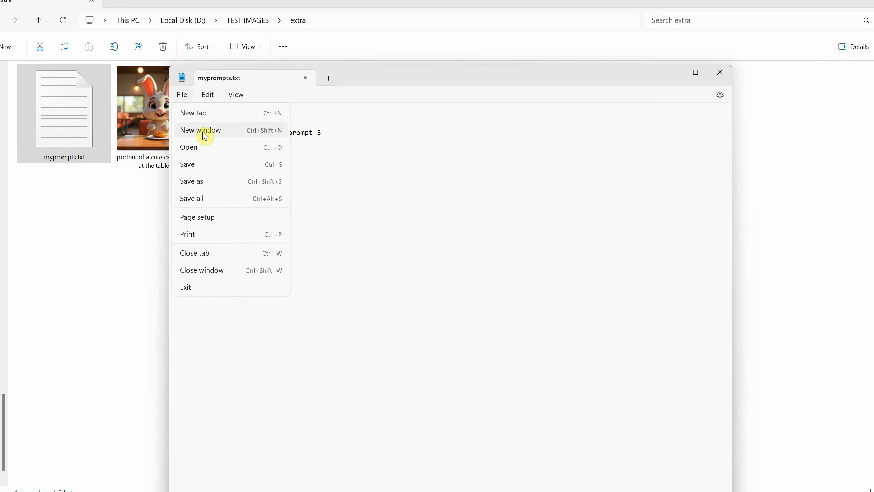
{"action": "left_click", "coordinate": [204, 165]}
{"action": "left_click", "coordinate": [719, 74]}
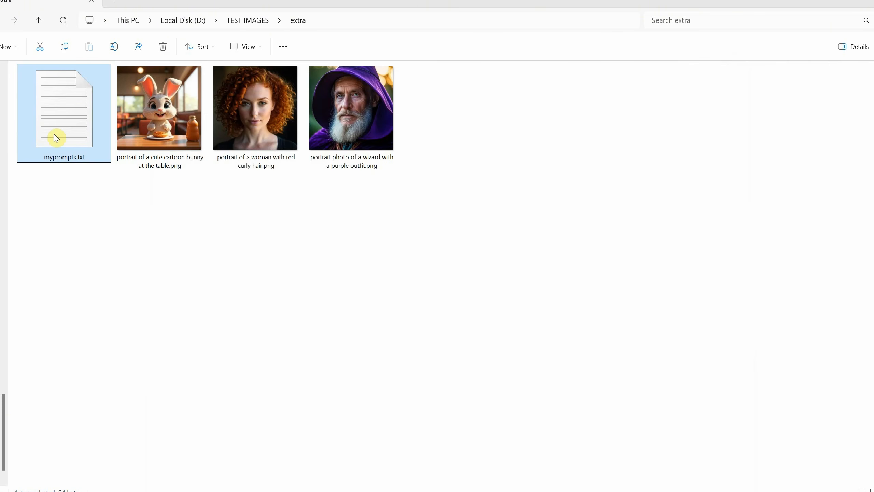
Copy the full path of myprompts.txt
{"action": "right_click", "coordinate": [68, 121]}
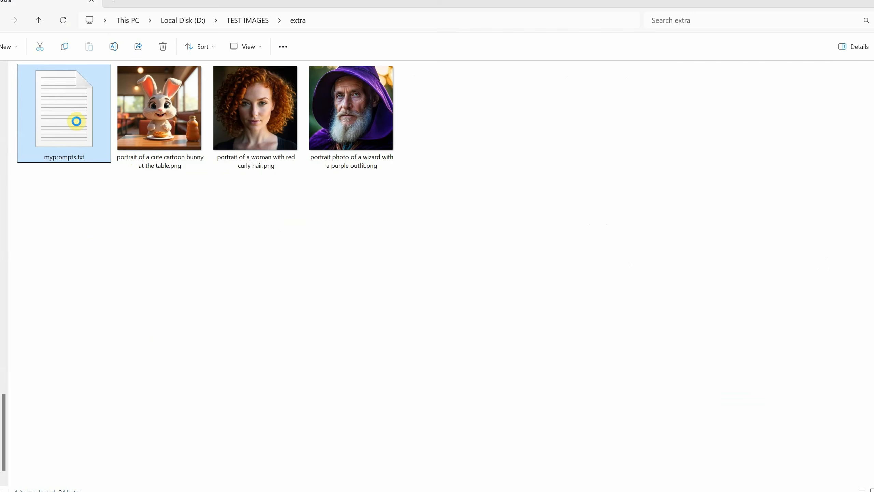
{"action": "right_click", "coordinate": [78, 123]}
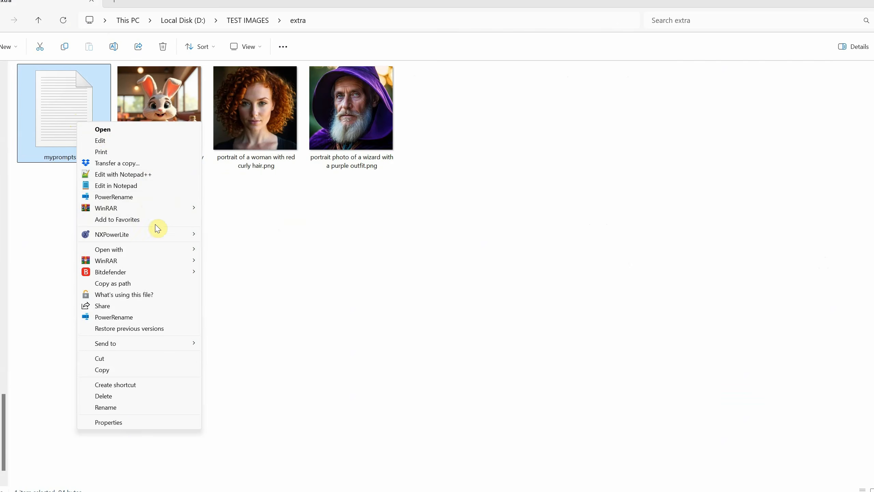
{"action": "left_click", "coordinate": [128, 284]}
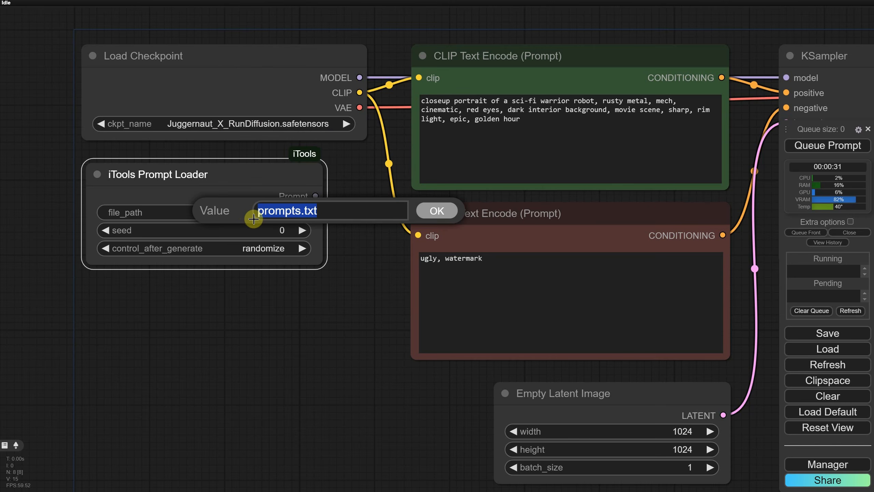
Paste the myprompts.txt path into the Prompt Loader file_path and set control_after_generate to increment
{"action": "key", "text": "ctrl+v"}
{"action": "left_click", "coordinate": [436, 210]}
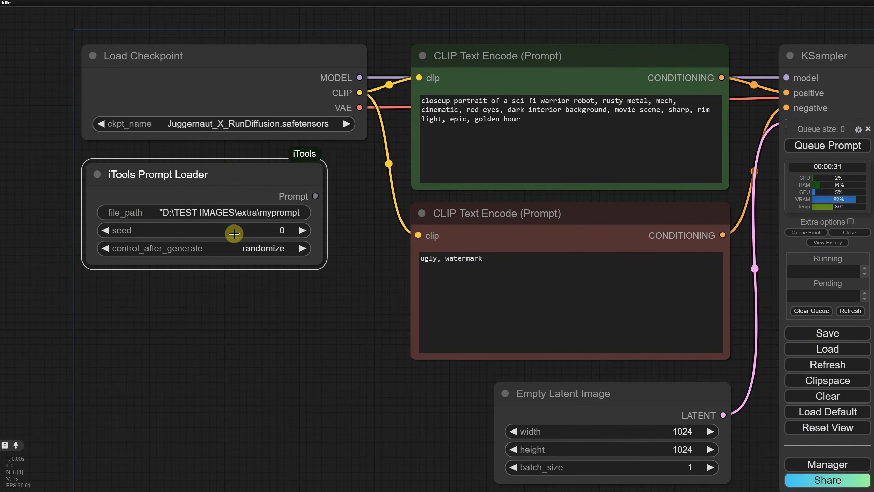
{"action": "left_click", "coordinate": [277, 251]}
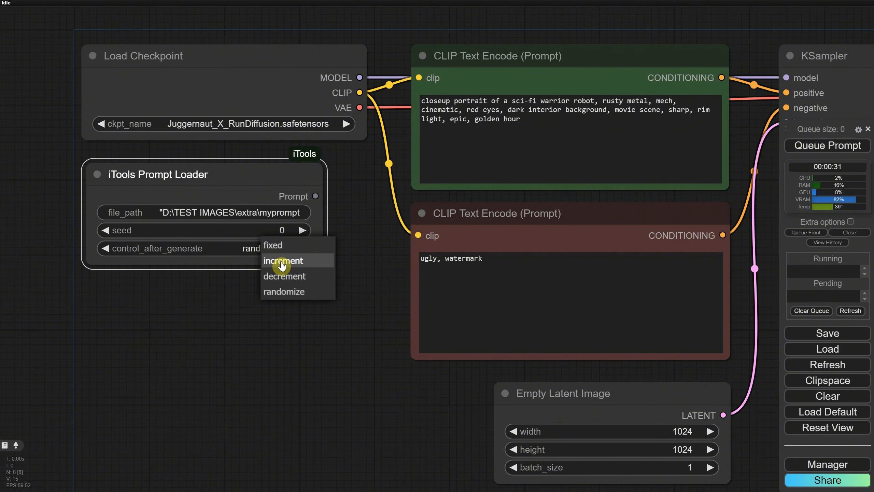
{"action": "left_click", "coordinate": [281, 267]}
Convert the positive CLIP Text Encode text widget to an input and connect the Prompt Loader's Prompt output to it
{"action": "left_click_drag", "start_coordinate": [316, 196], "coordinate": [346, 221]}
{"action": "right_click", "coordinate": [467, 79]}
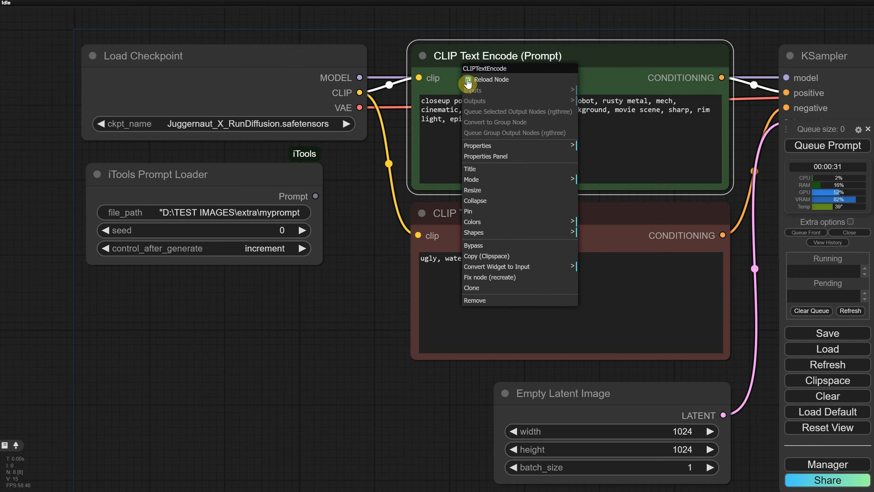
{"action": "mouse_move", "coordinate": [564, 266]}
{"action": "left_click", "coordinate": [599, 266]}
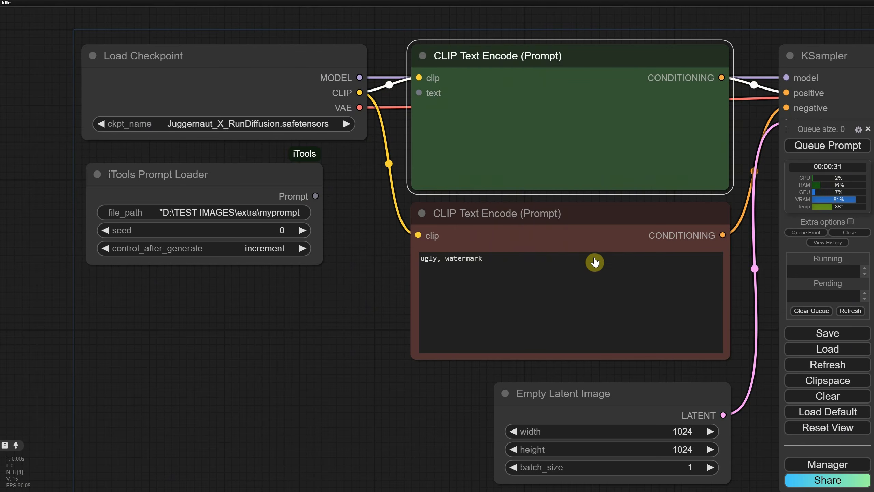
{"action": "left_click_drag", "start_coordinate": [312, 196], "coordinate": [419, 93]}
Add a Show Any node fed by the Prompt Loader output and queue the workflow
{"action": "left_click_drag", "start_coordinate": [286, 175], "coordinate": [282, 315]}
{"action": "left_click", "coordinate": [292, 339]}
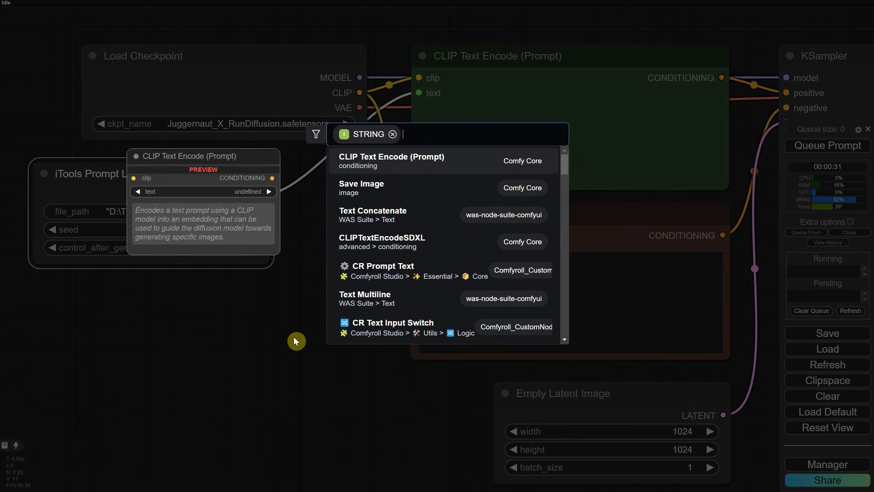
{"action": "type", "text": "show an"}
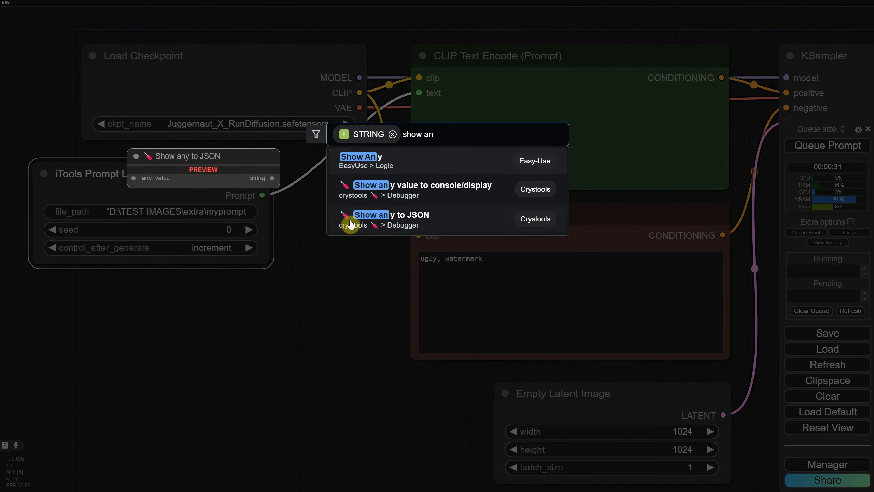
{"action": "left_click", "coordinate": [400, 163]}
{"action": "left_click_drag", "start_coordinate": [325, 322], "coordinate": [348, 248]}
{"action": "left_click_drag", "start_coordinate": [113, 174], "coordinate": [82, 164]}
{"action": "left_click_drag", "start_coordinate": [348, 248], "coordinate": [299, 228]}
{"action": "left_click", "coordinate": [798, 148]}
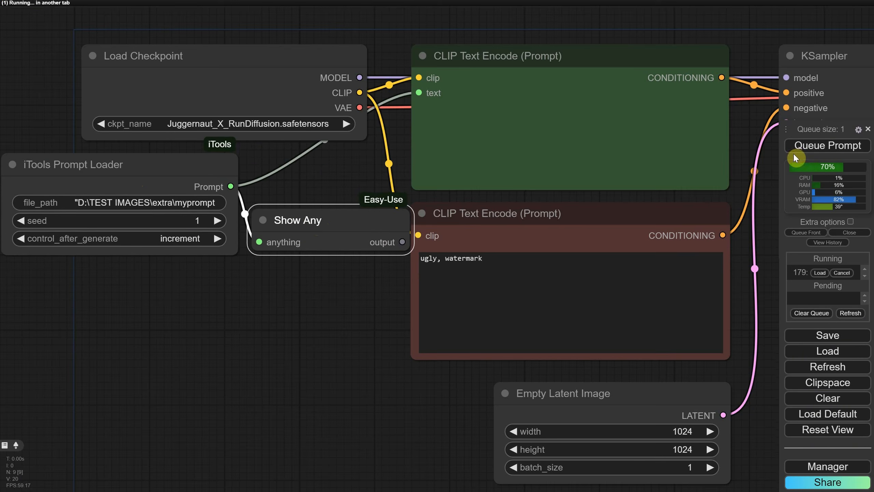
Enlarge the Show Any node and queue the workflow twice more to step through the prompts
{"action": "left_click_drag", "start_coordinate": [336, 327], "coordinate": [391, 306]}
{"action": "left_click_drag", "start_coordinate": [464, 229], "coordinate": [452, 347]}
{"action": "left_click_drag", "start_coordinate": [343, 217], "coordinate": [351, 238]}
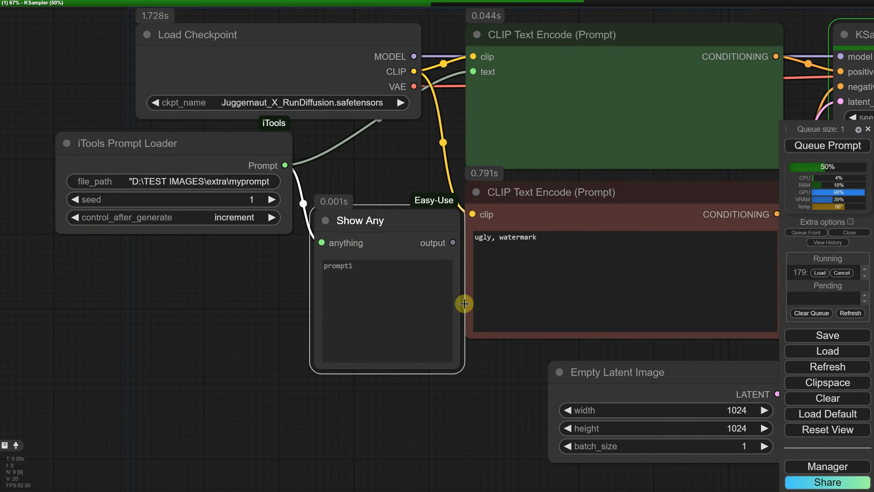
{"action": "left_click_drag", "start_coordinate": [456, 363], "coordinate": [458, 368]}
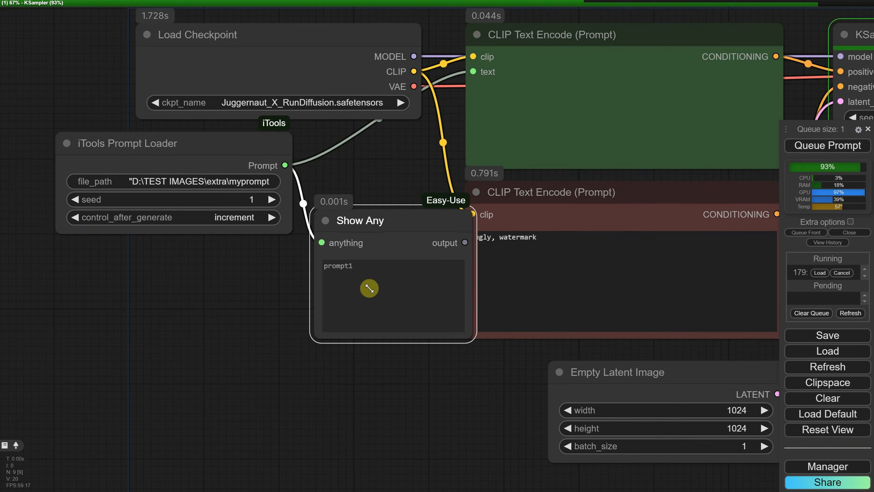
{"action": "left_click_drag", "start_coordinate": [199, 156], "coordinate": [168, 158]}
{"action": "left_click_drag", "start_coordinate": [167, 158], "coordinate": [157, 162]}
{"action": "left_click", "coordinate": [816, 149]}
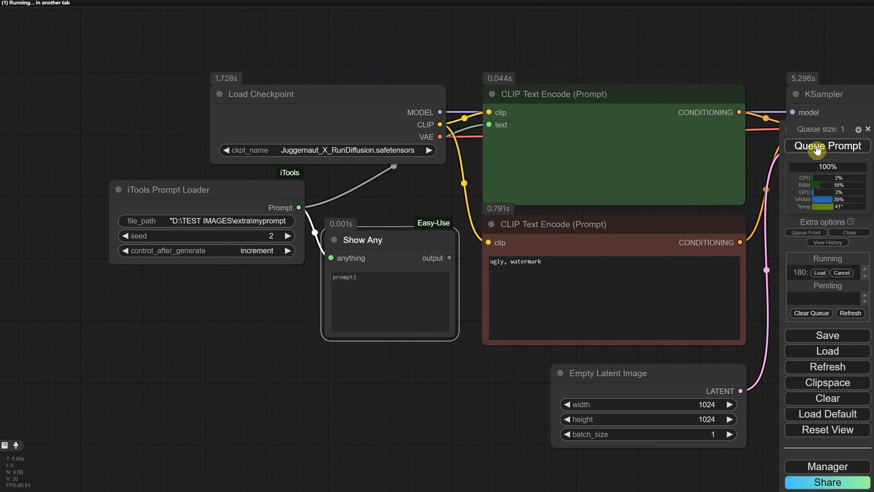
{"action": "left_click", "coordinate": [799, 147]}
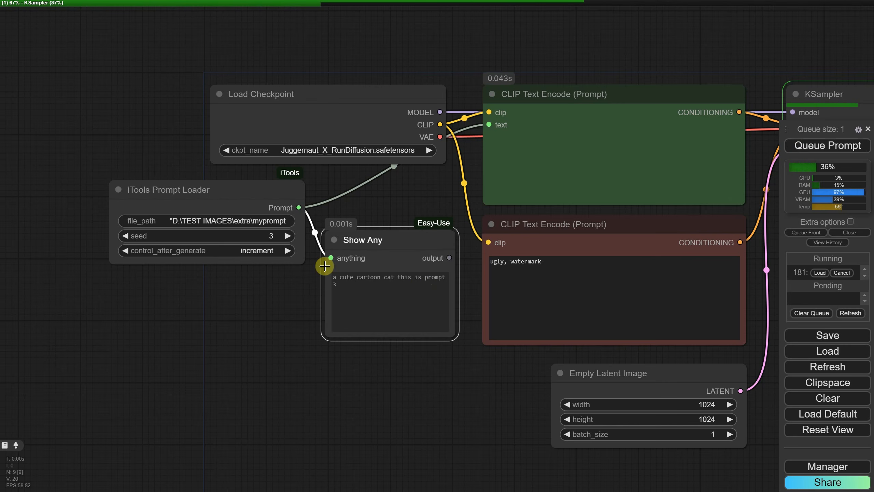
Set the Prompt Loader's control_after_generate to randomize
{"action": "left_click", "coordinate": [241, 251]}
{"action": "left_click", "coordinate": [252, 288]}
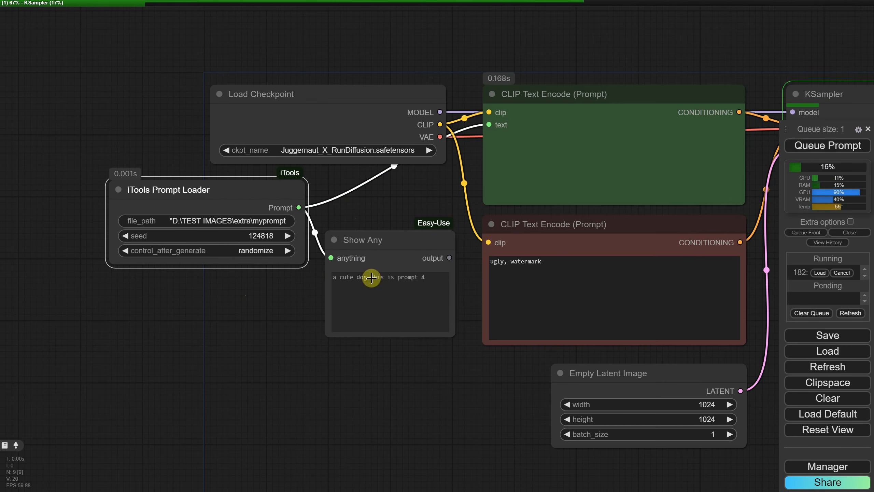
Queue the workflow twice more to run further prompts from the file
{"action": "left_click", "coordinate": [813, 151]}
{"action": "left_click", "coordinate": [814, 151]}
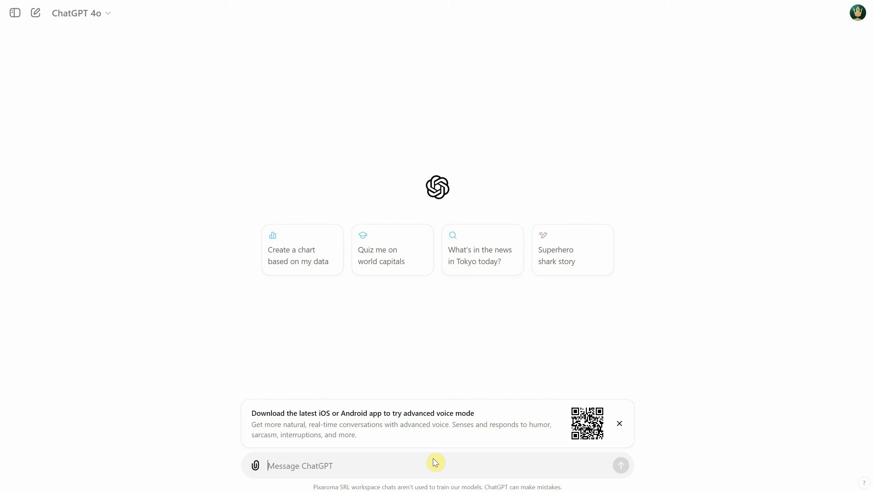
Switch to ChatGPT and ask for 5 stable diffusion prompts for a cute cartoon bunny, without quotes
{"action": "type", "text": "give me 5 prompts for stable diffusion, for a cute cartoon bunny, dont include quot"}
{"action": "right_click", "coordinate": [363, 465]}
{"action": "left_click", "coordinate": [383, 222]}
{"action": "left_click", "coordinate": [455, 463]}
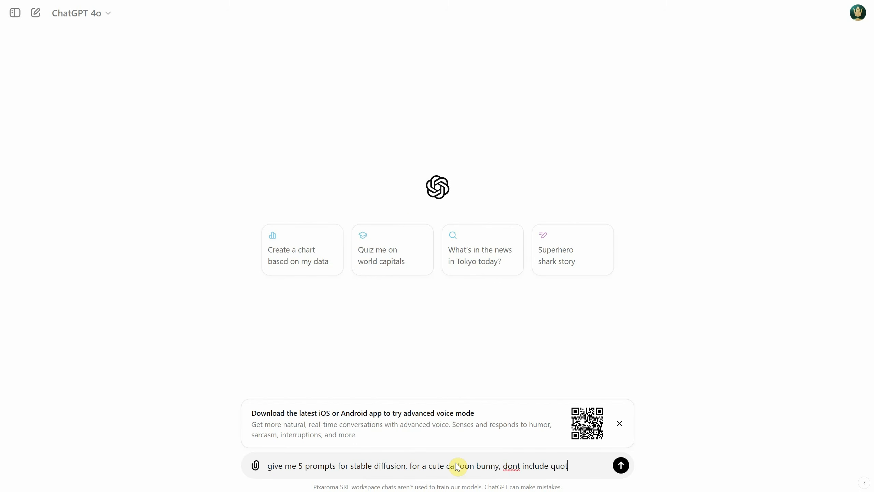
{"action": "type", "text": "es"}
{"action": "key", "text": "Return"}
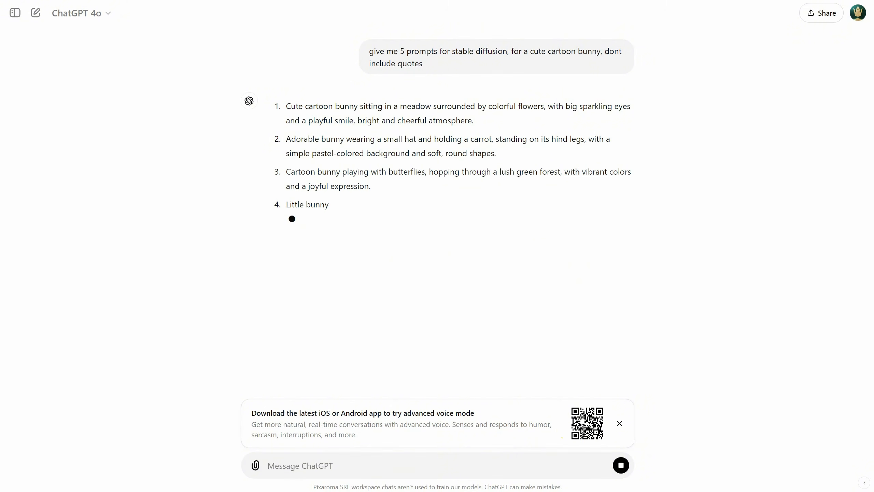
Copy the five generated prompts and paste them over the entire contents of myprompts.txt
{"action": "left_click_drag", "start_coordinate": [283, 104], "coordinate": [512, 272]}
{"action": "right_click", "coordinate": [428, 235]}
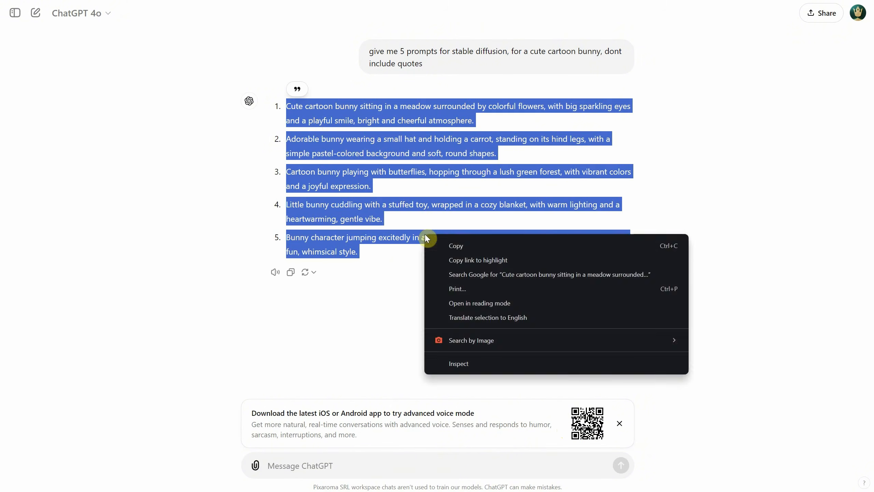
{"action": "left_click", "coordinate": [437, 244]}
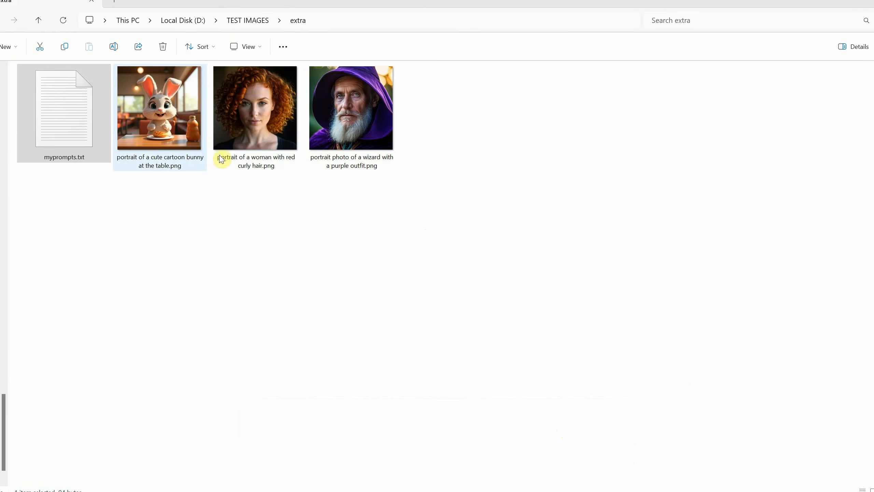
{"action": "double_click", "coordinate": [86, 133]}
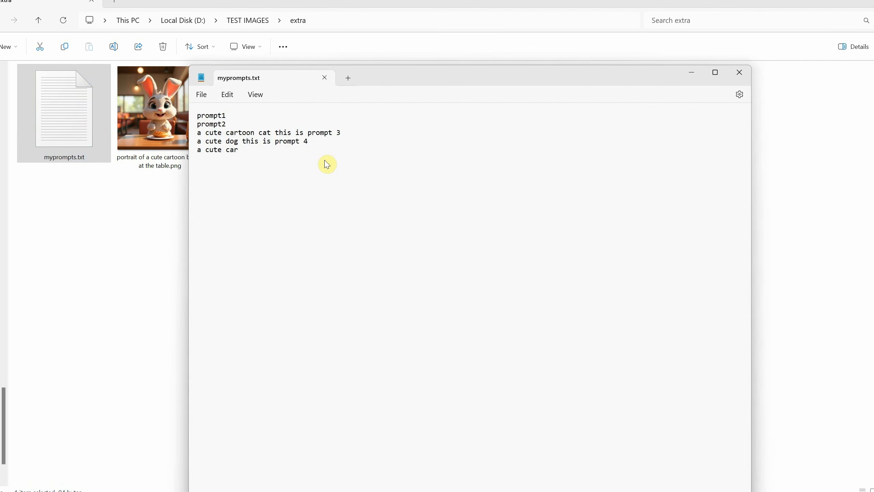
{"action": "left_click_drag", "start_coordinate": [325, 164], "coordinate": [82, 90]}
{"action": "key", "text": "ctrl+v"}
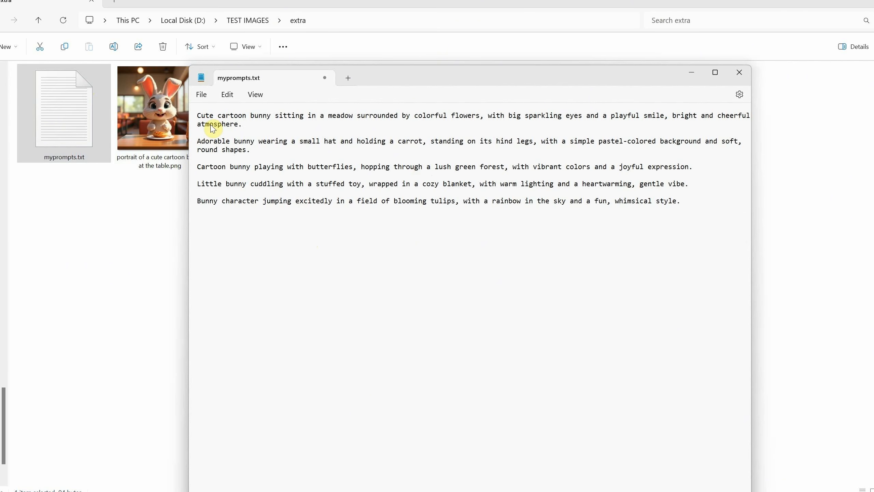
Turn off word wrap, delete the blank lines so each prompt sits on its own line, and save myprompts.txt
{"action": "left_click", "coordinate": [255, 95]}
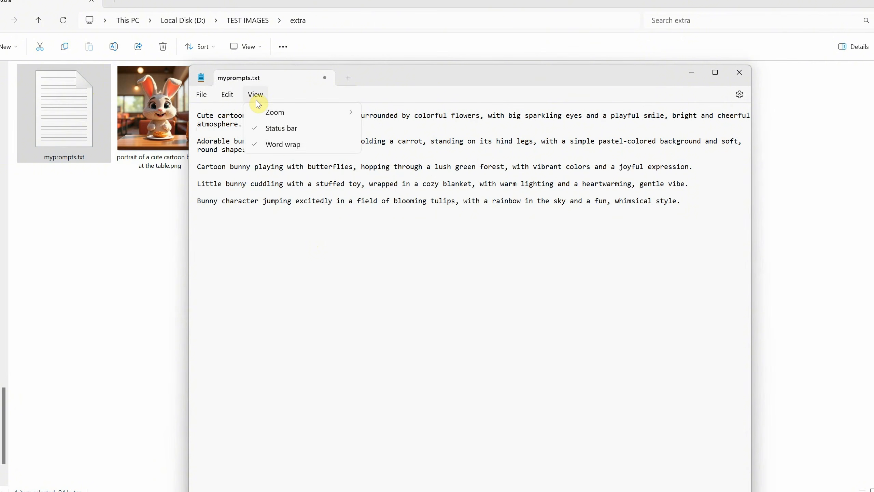
{"action": "left_click", "coordinate": [278, 143]}
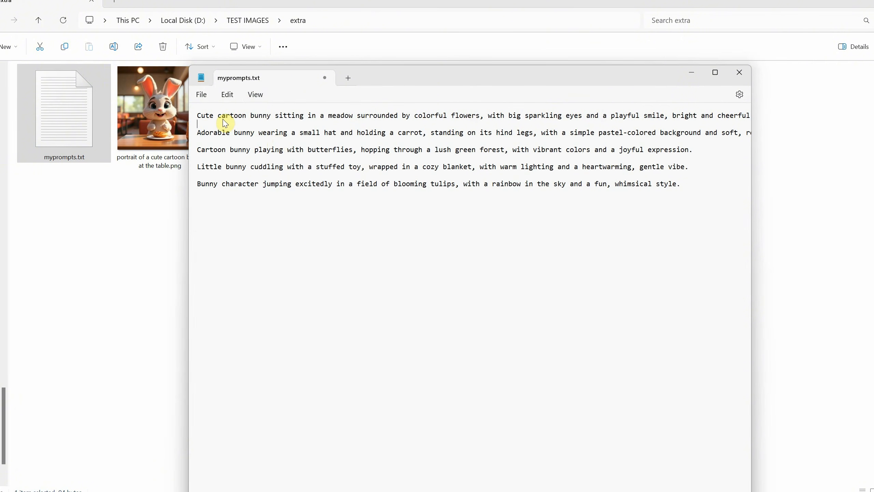
{"action": "key", "text": "Delete"}
{"action": "left_click", "coordinate": [214, 133]}
{"action": "key", "text": "Delete"}
{"action": "left_click", "coordinate": [207, 141]}
{"action": "key", "text": "Delete"}
{"action": "left_click", "coordinate": [207, 150]}
{"action": "key", "text": "Delete"}
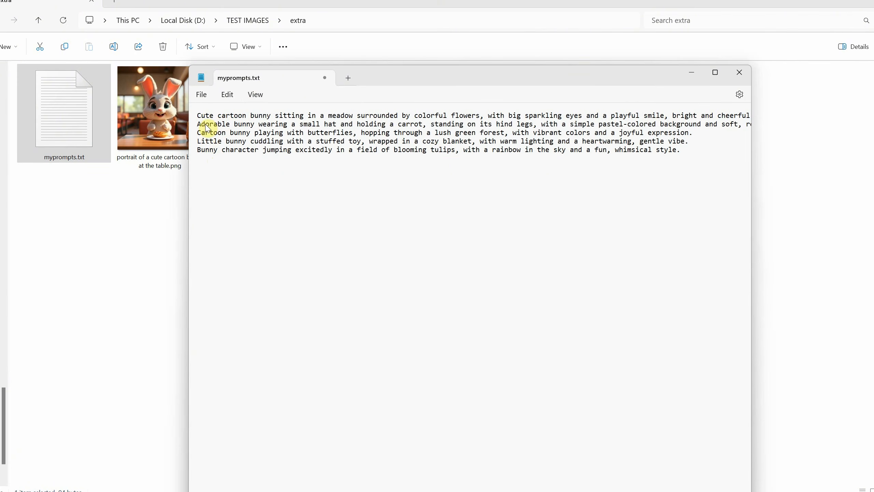
{"action": "left_click", "coordinate": [202, 94]}
{"action": "left_click", "coordinate": [224, 164]}
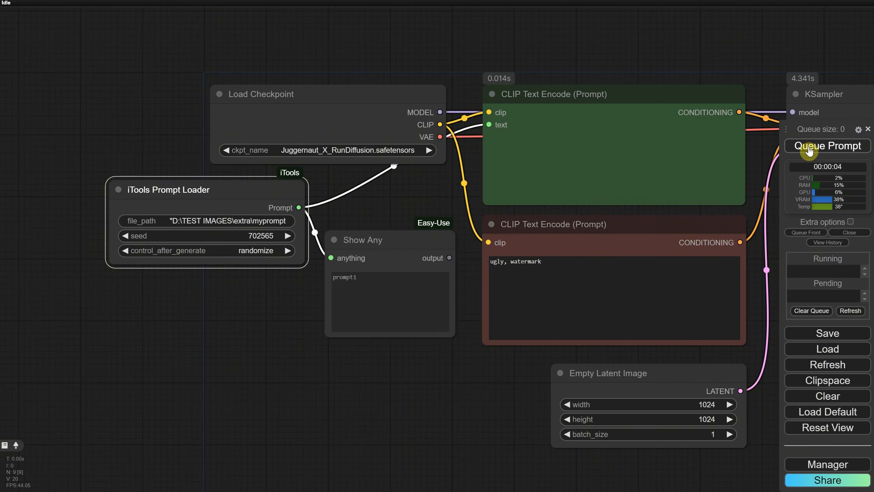
Back in ComfyUI, queue the workflow twice to generate images from the new bunny prompts
{"action": "left_click", "coordinate": [809, 148]}
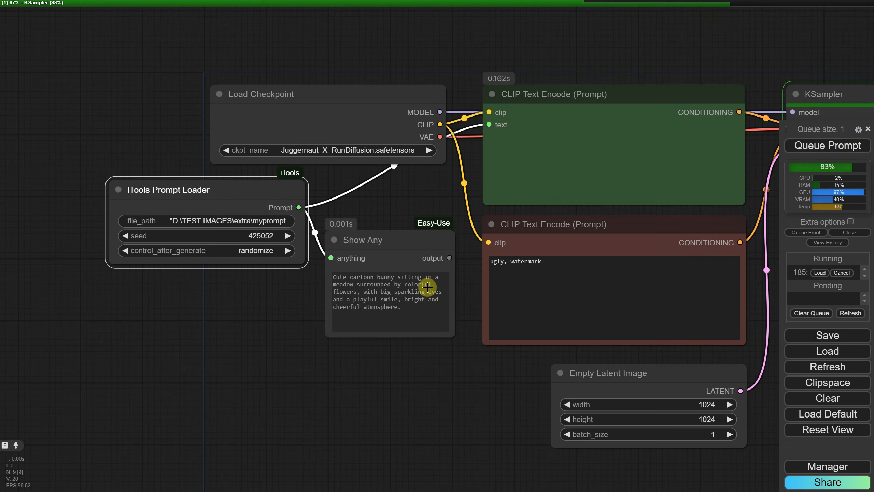
{"action": "scroll", "coordinate": [447, 365], "scroll_direction": "down", "scroll_amount": 2}
{"action": "left_click_drag", "start_coordinate": [468, 379], "coordinate": [292, 320]}
{"action": "scroll", "coordinate": [308, 317], "scroll_direction": "down", "scroll_amount": 1}
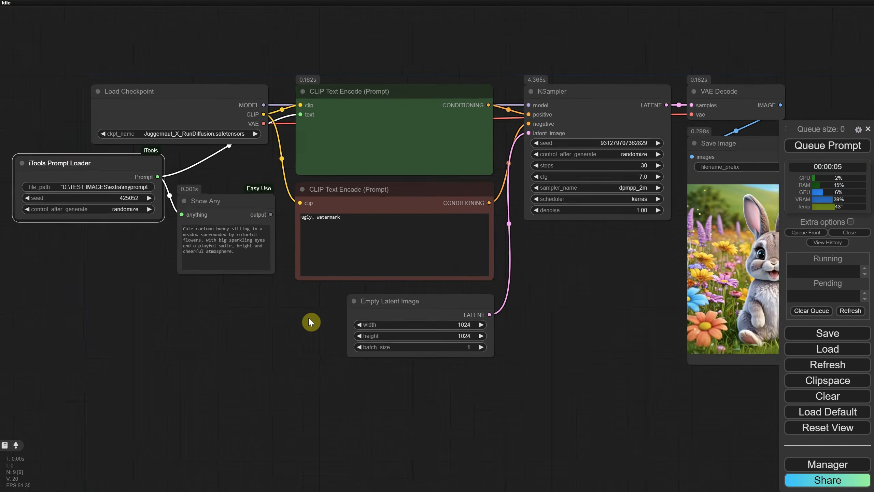
{"action": "scroll", "coordinate": [308, 317], "scroll_direction": "down", "scroll_amount": 1}
{"action": "left_click", "coordinate": [796, 147]}
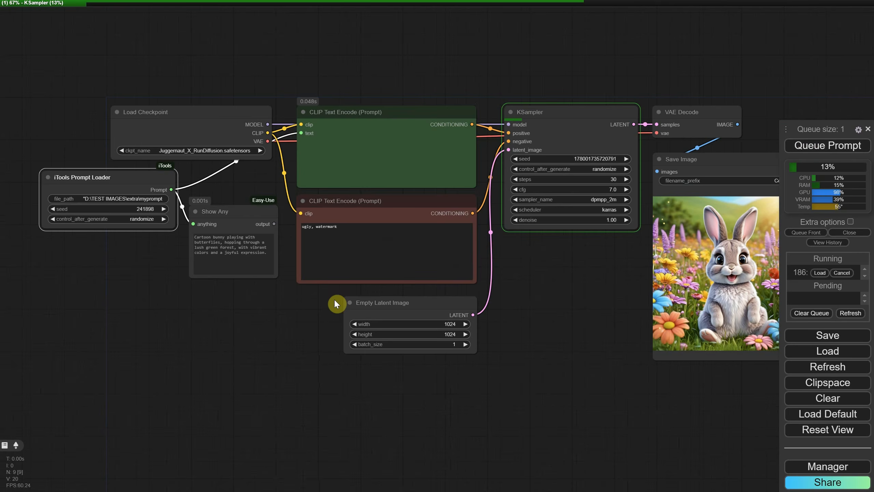
{"action": "scroll", "coordinate": [209, 267], "scroll_direction": "up", "scroll_amount": 5}
{"action": "scroll", "coordinate": [272, 296], "scroll_direction": "down", "scroll_amount": 2}
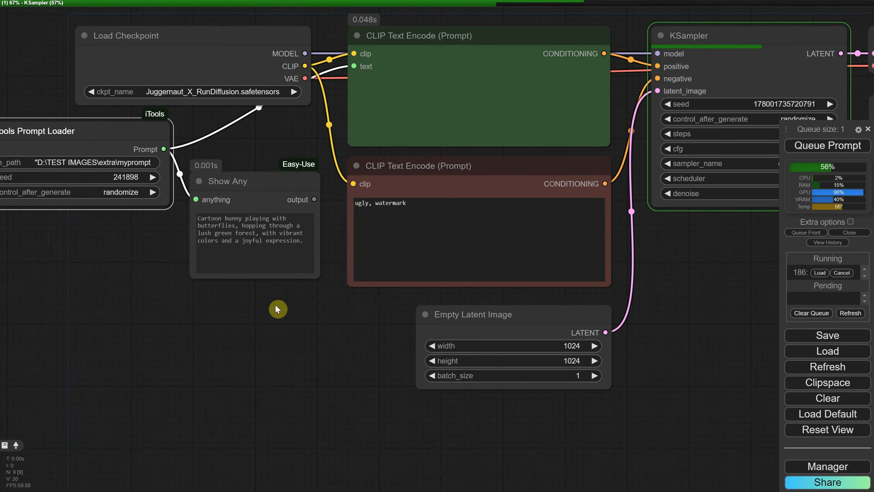
{"action": "scroll", "coordinate": [276, 306], "scroll_direction": "down", "scroll_amount": 2}
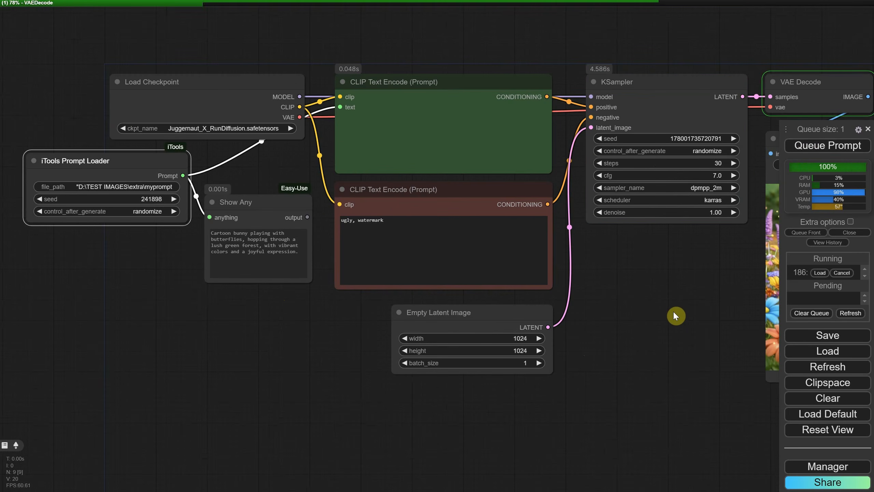
Set the Prompt Loader's control_after_generate to increment
{"action": "left_click", "coordinate": [204, 222]}
{"action": "left_click", "coordinate": [216, 236]}
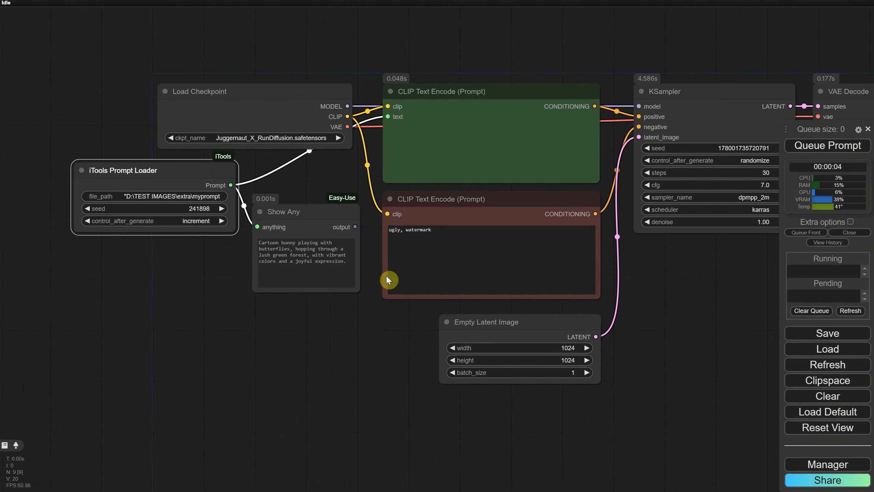
{"action": "left_click_drag", "start_coordinate": [684, 306], "coordinate": [381, 263]}
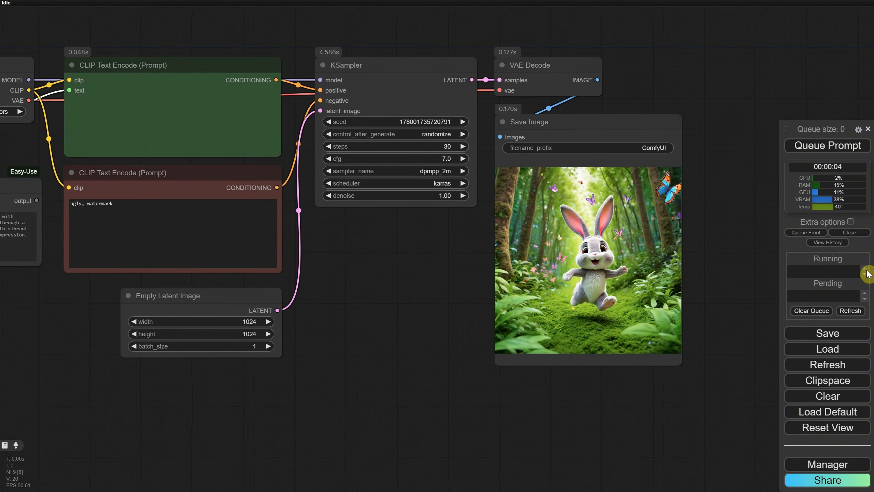
Enable extra options and Auto Queue, queue the workflow, then switch Auto Queue off again
{"action": "left_click", "coordinate": [851, 222]}
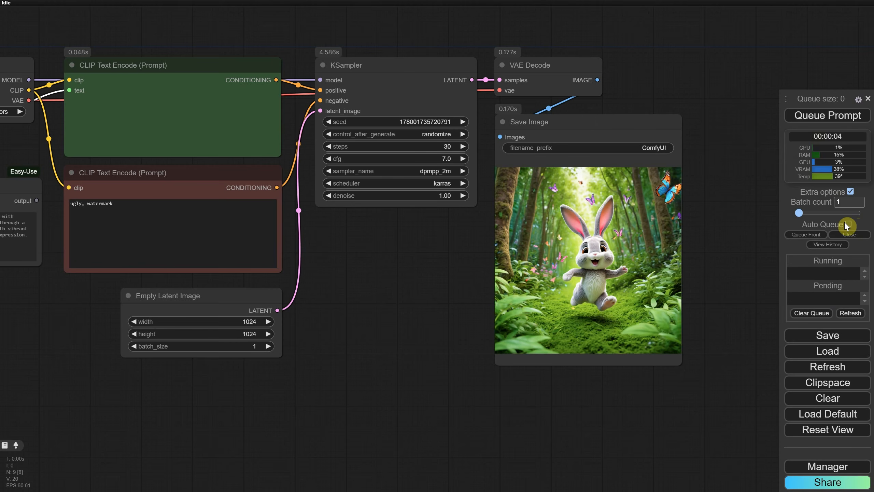
{"action": "left_click", "coordinate": [848, 224]}
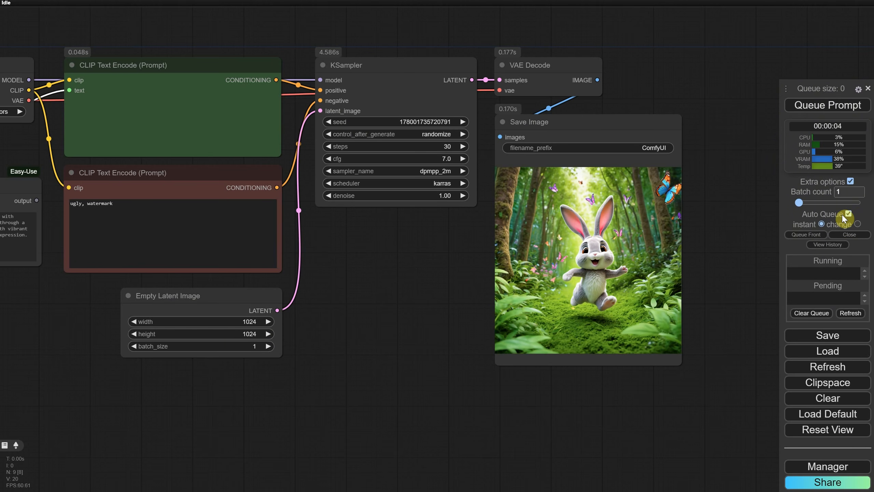
{"action": "left_click", "coordinate": [813, 107]}
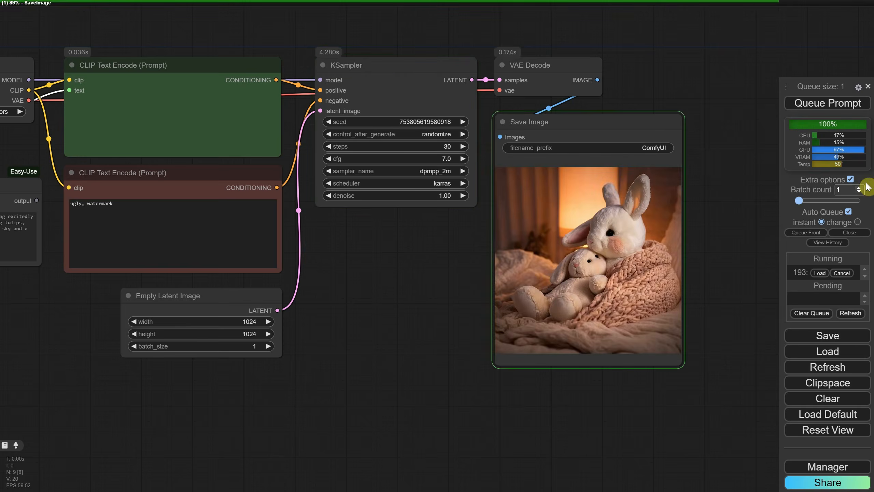
{"action": "left_click", "coordinate": [849, 211]}
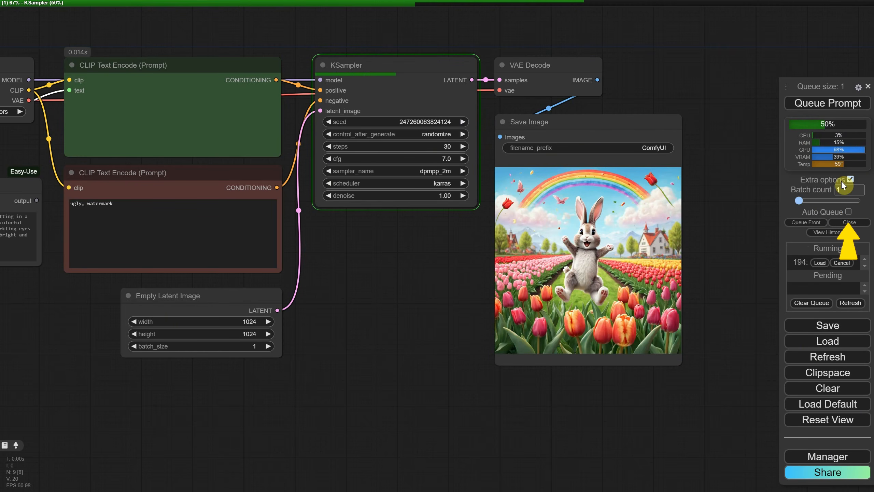